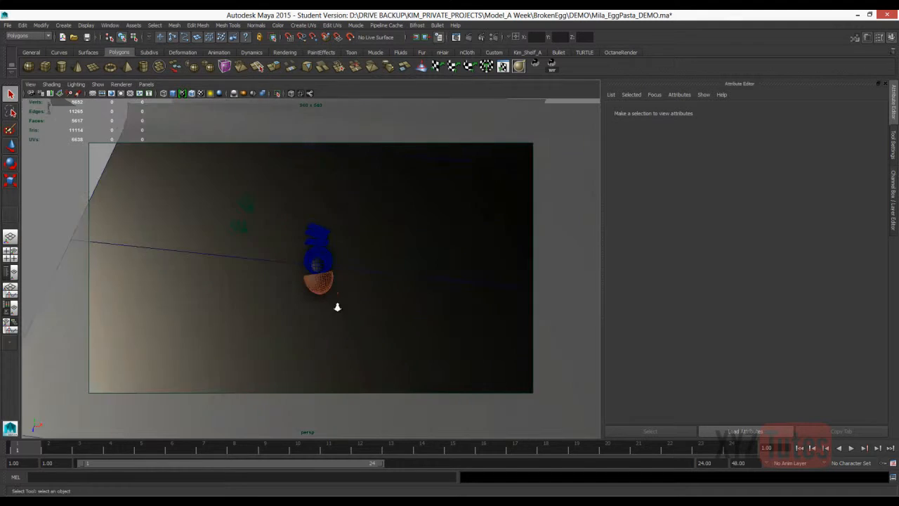
# Load the Preview preset into the mental ray render settings and run a test IPR render of the scene.
pyautogui.keyDown('alt'); pyautogui.moveTo(329, 285); pyautogui.dragTo(439, 258); pyautogui.keyUp('alt')
pyautogui.keyDown('alt'); pyautogui.moveTo(500, 232); pyautogui.dragTo(422, 257); pyautogui.keyUp('alt')
pyautogui.keyDown('alt'); pyautogui.moveTo(468, 277); pyautogui.dragTo(525, 296, button='middle'); pyautogui.keyUp('alt')
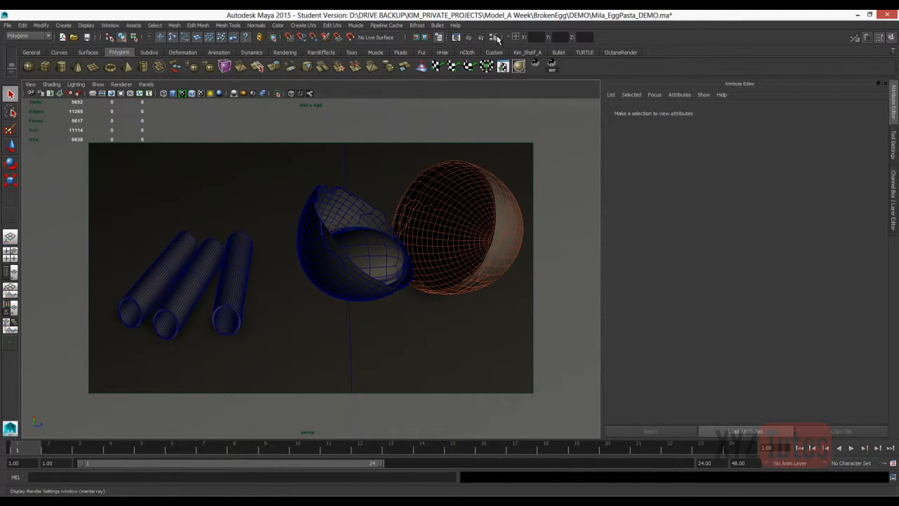
pyautogui.click(495, 38)
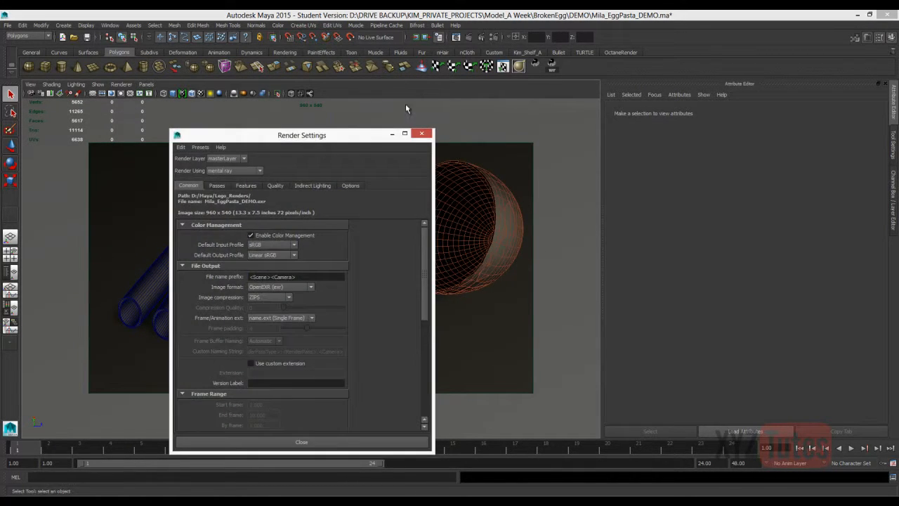
pyautogui.click(275, 186)
pyautogui.click(200, 146)
pyautogui.moveTo(213, 165)
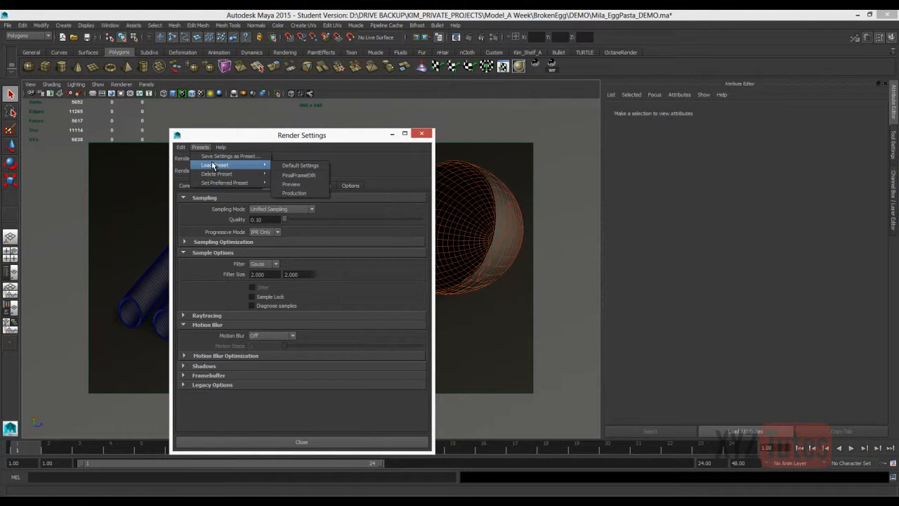
pyautogui.click(304, 187)
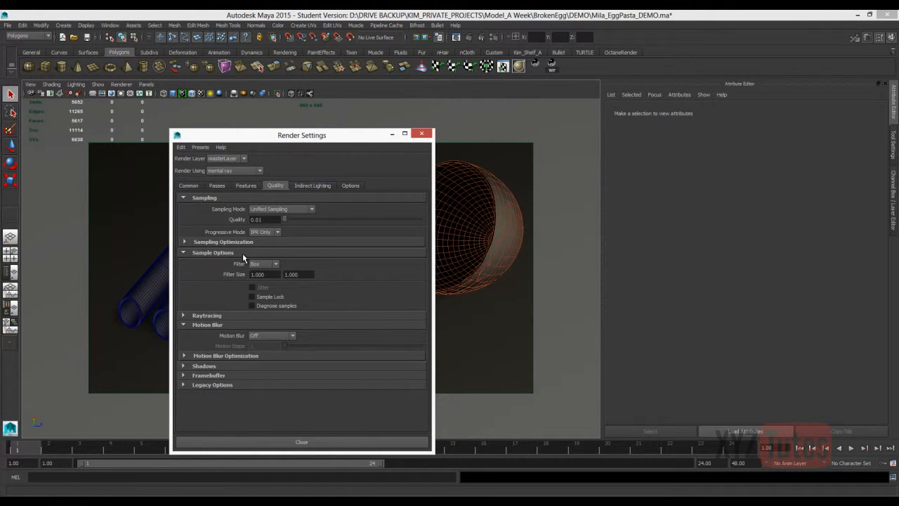
pyautogui.click(421, 134)
pyautogui.click(482, 39)
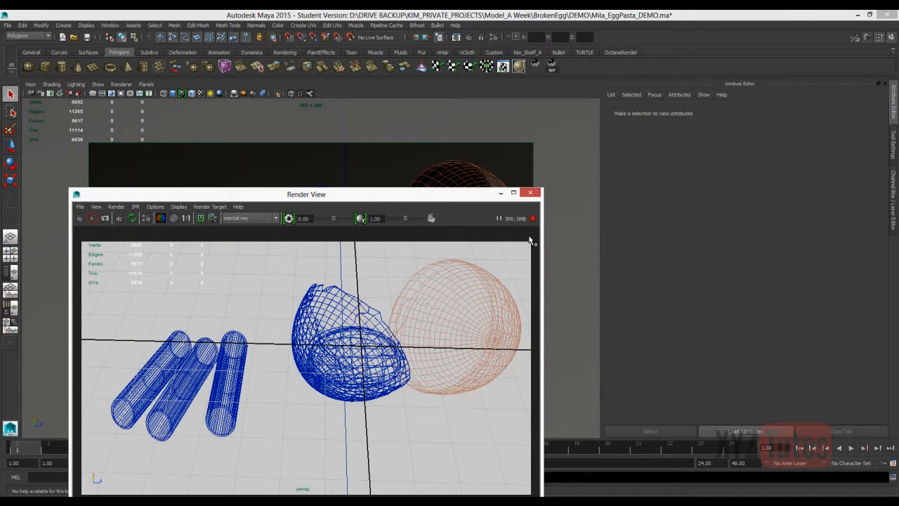
pyautogui.click(537, 194)
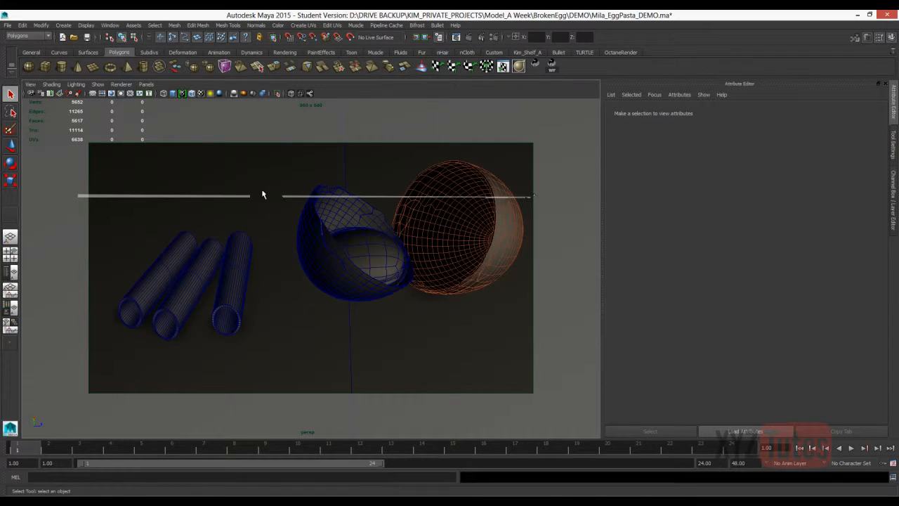
# Set up a split layout with a widened Hypershade beside the perspective view.
pyautogui.click(9, 271)
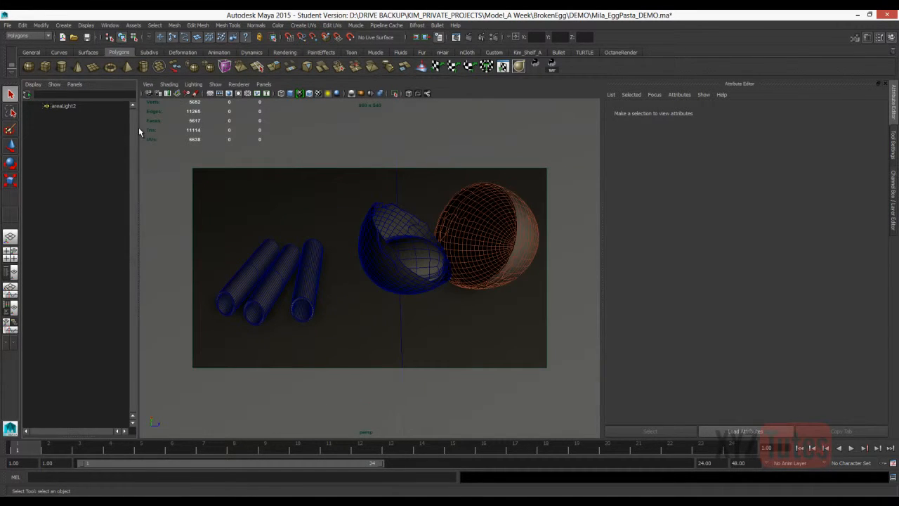
pyautogui.moveTo(138, 127); pyautogui.dragTo(330, 128)
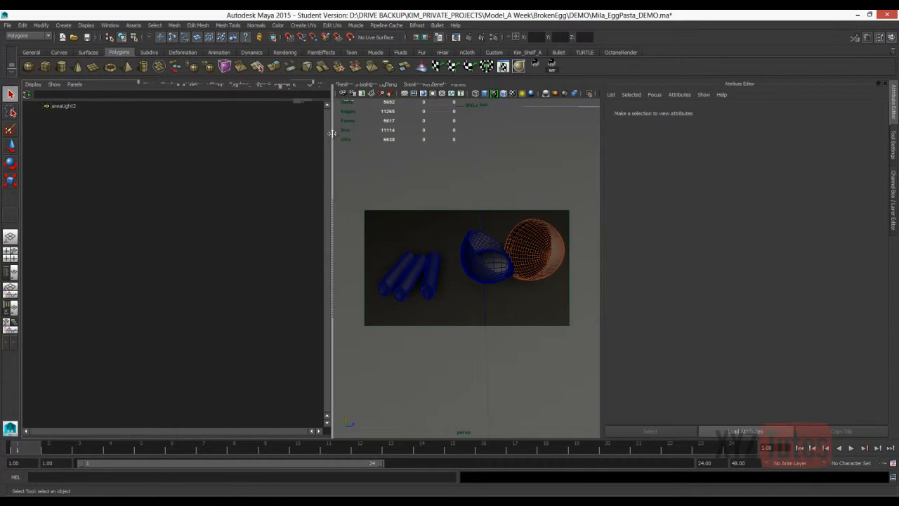
pyautogui.click(75, 85)
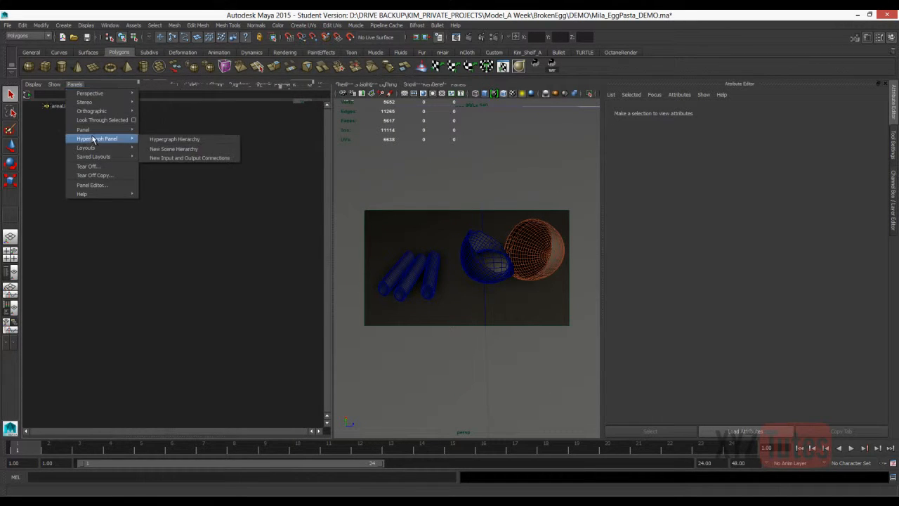
pyautogui.moveTo(91, 129)
pyautogui.click(165, 175)
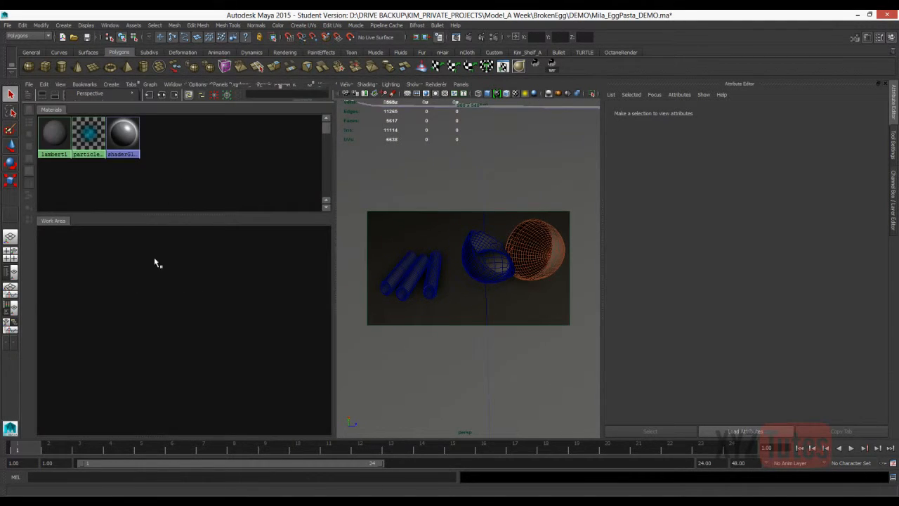
# Create a new Lambert material and assign it to both eggshell halves.
pyautogui.click(466, 259)
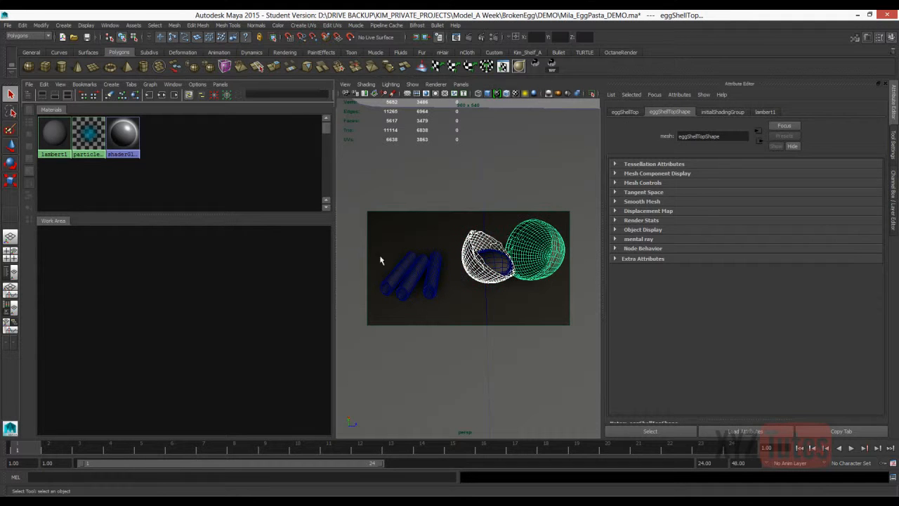
pyautogui.click(28, 95)
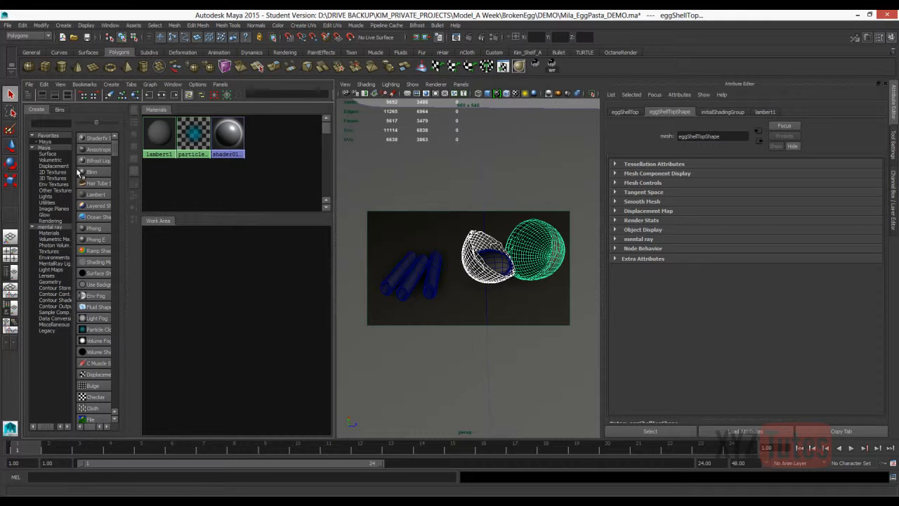
pyautogui.click(91, 197)
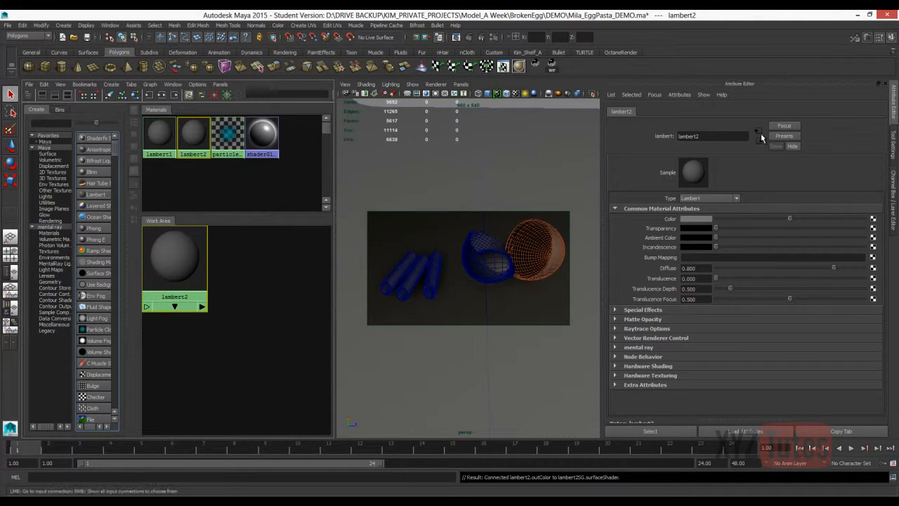
pyautogui.doubleClick(709, 138)
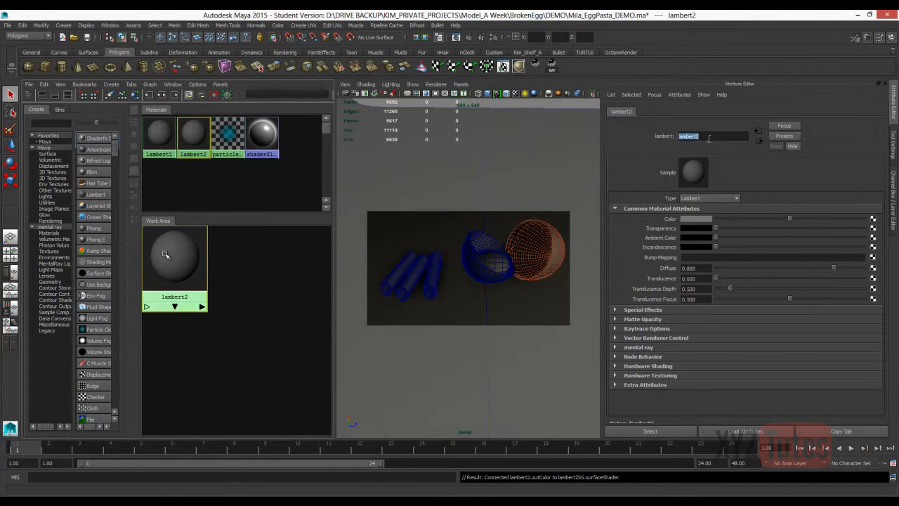
pyautogui.click(533, 244)
pyautogui.moveTo(176, 260); pyautogui.dragTo(180, 239, button='right')
# Rename the new Lambert material EggVis.
pyautogui.doubleClick(702, 136)
pyautogui.write('Egg')
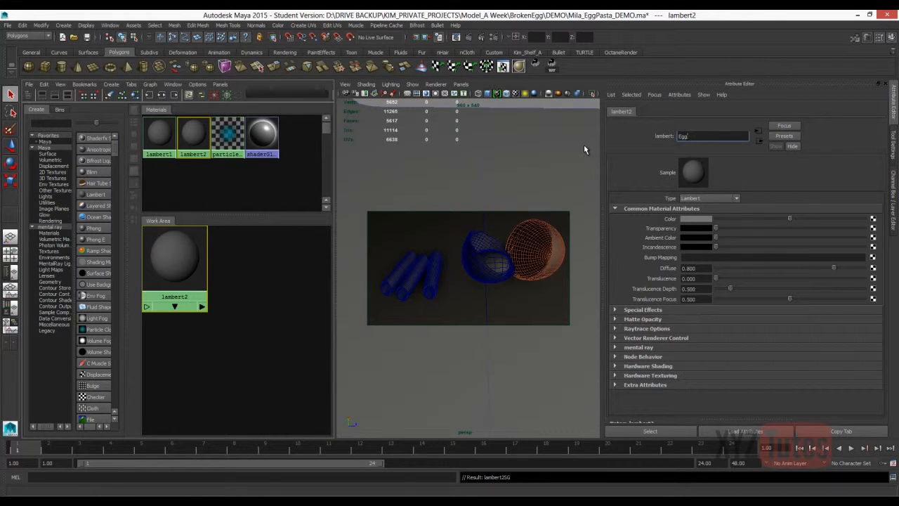
pyautogui.write('Vis')
pyautogui.press('Return')
pyautogui.click(214, 283)
pyautogui.click(176, 259)
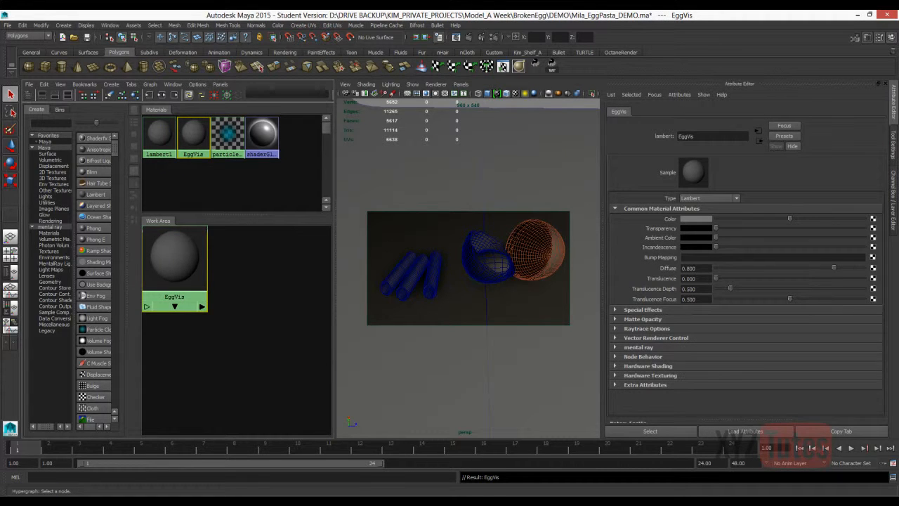
# Switch to Chrome and look at close-up egg photos in the image search results as surface reference.
pyautogui.hotkey('alt', 'Tab')
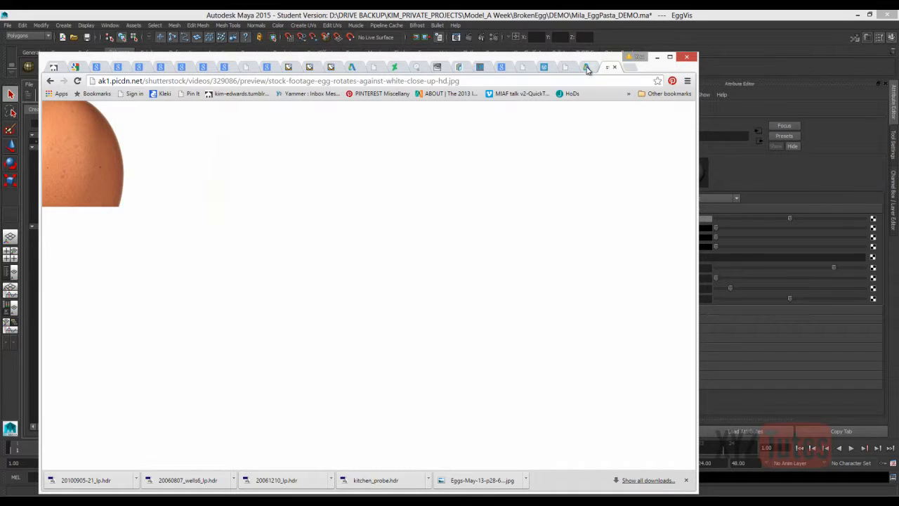
pyautogui.click(50, 81)
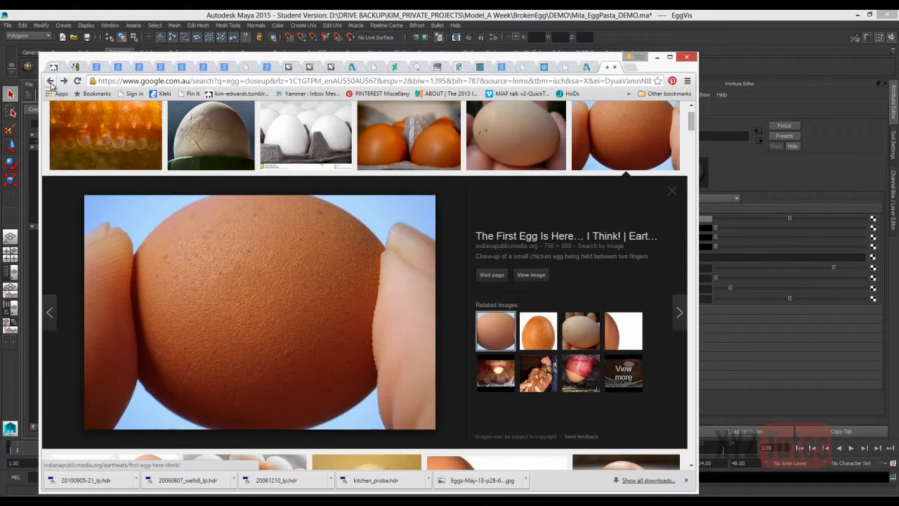
pyautogui.click(549, 132)
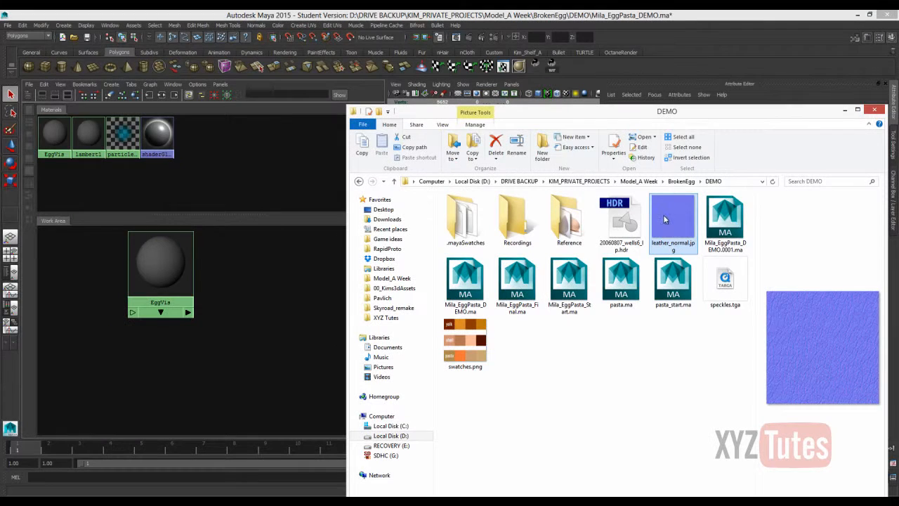
# Import leather_normal.jpg from the DEMO folder into the Hypershade work area and arrange it beside the EggVis material.
pyautogui.moveTo(672, 221); pyautogui.dragTo(259, 320)
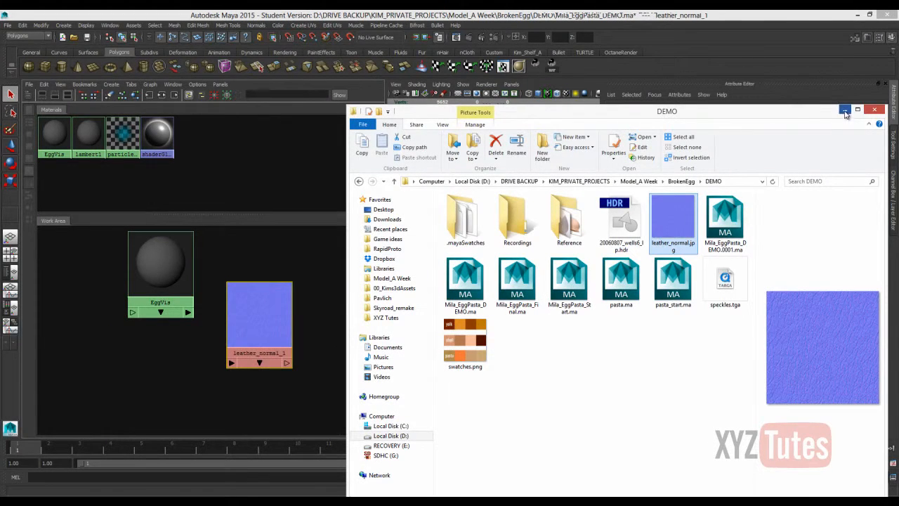
pyautogui.click(845, 111)
pyautogui.click(127, 255)
pyautogui.moveTo(157, 261); pyautogui.dragTo(337, 269)
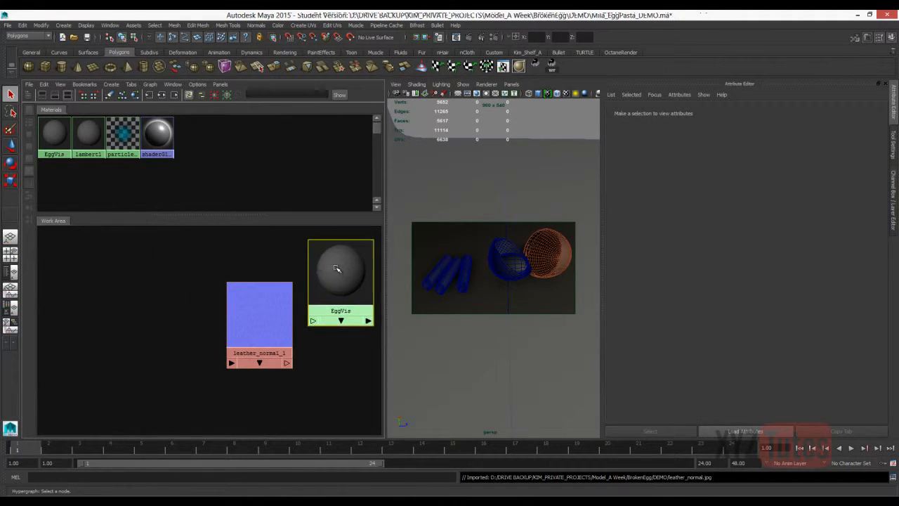
pyautogui.click(336, 269)
pyautogui.moveTo(259, 316); pyautogui.dragTo(169, 287)
pyautogui.moveTo(336, 274); pyautogui.dragTo(293, 284)
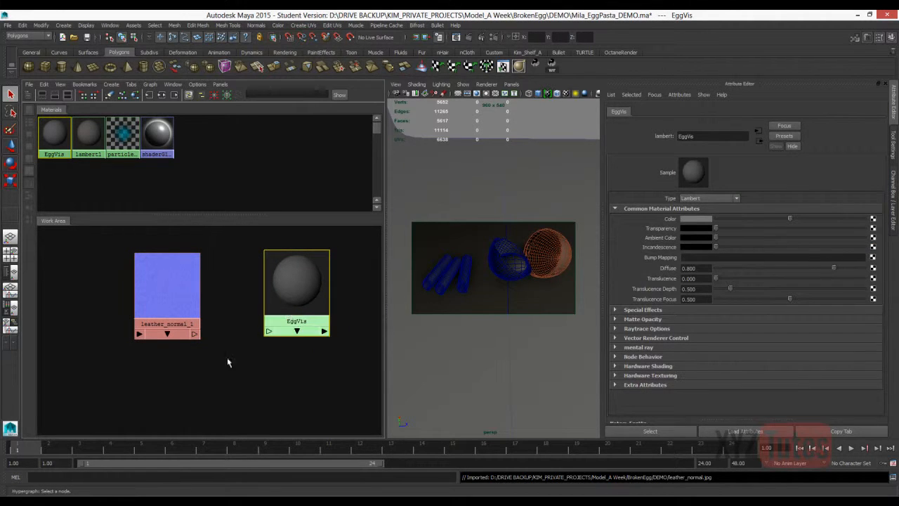
pyautogui.moveTo(169, 297); pyautogui.dragTo(138, 298)
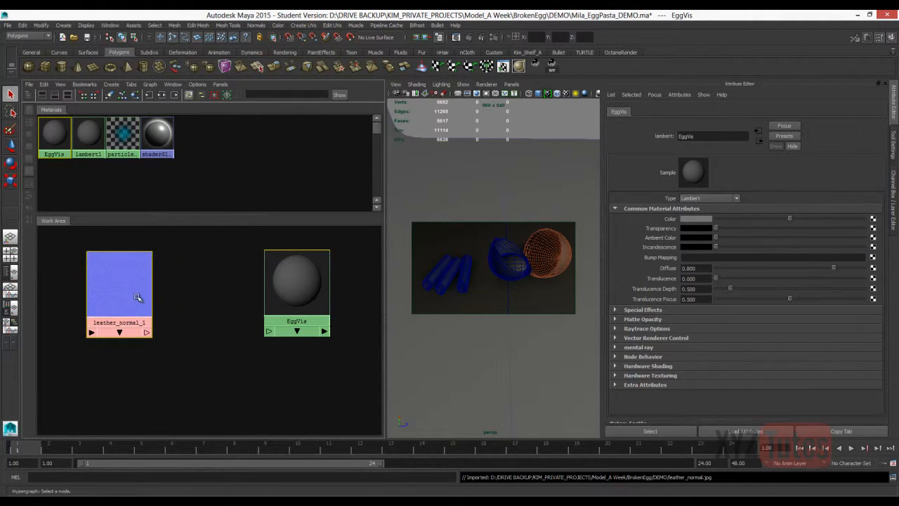
# Connect the leather normal texture to the Bump Mapping of EggVis and arrange the nodes to expose the bump node.
pyautogui.click(307, 294)
pyautogui.moveTo(133, 289); pyautogui.dragTo(873, 259, button='middle')
pyautogui.moveTo(303, 300); pyautogui.dragTo(343, 298)
pyautogui.click(219, 297)
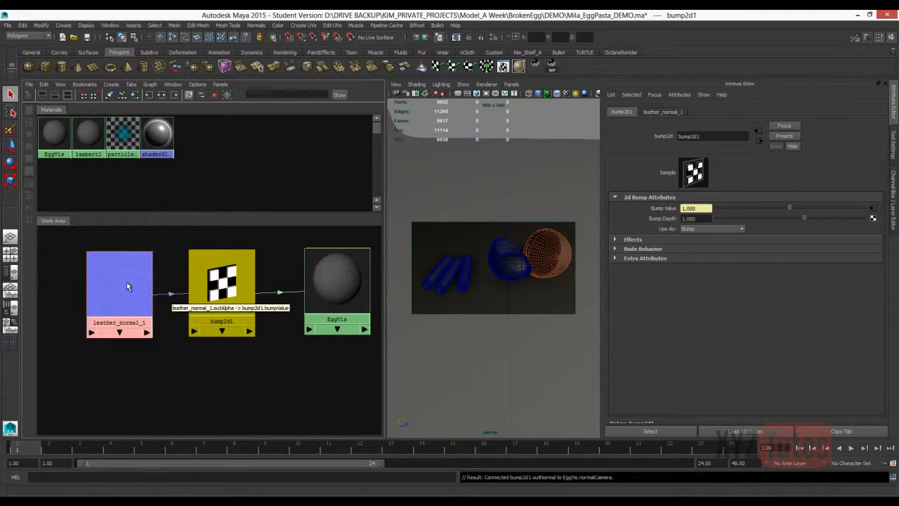
pyautogui.click(173, 249)
# Check the colour management profiles in the render settings and in the Render View.
pyautogui.click(496, 39)
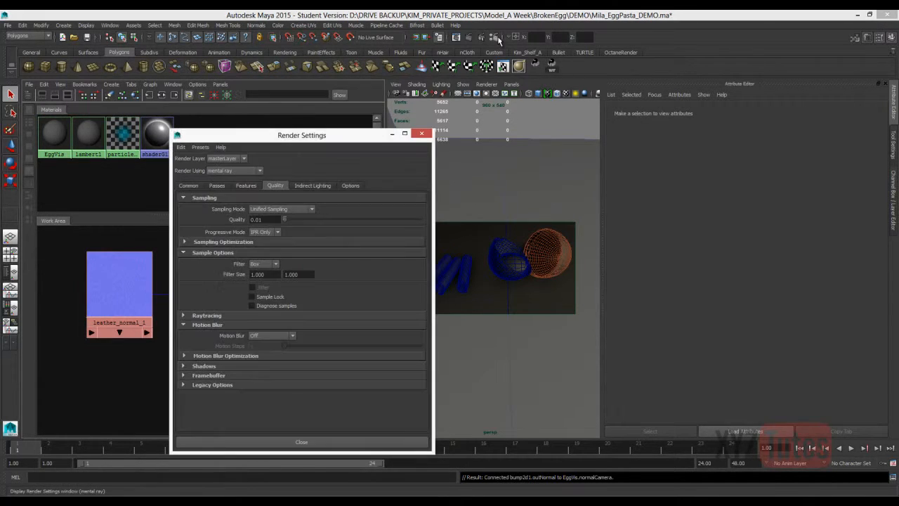
pyautogui.click(186, 187)
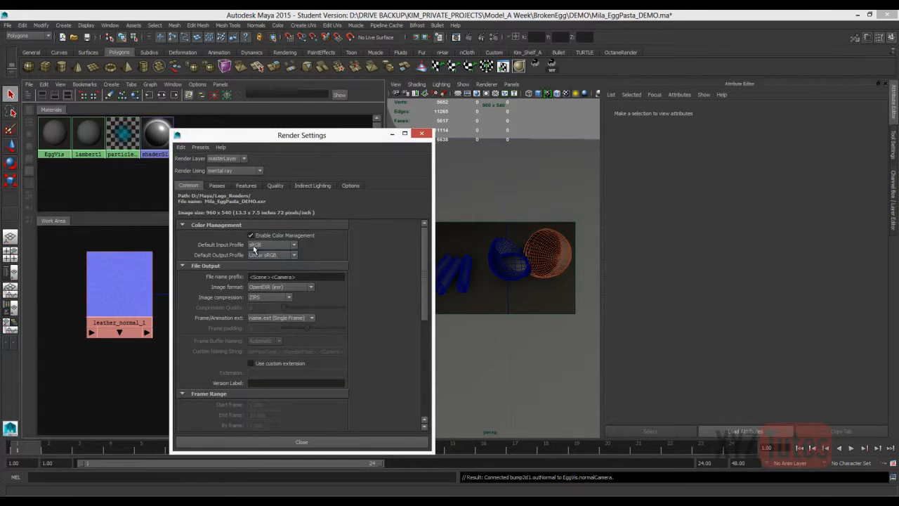
pyautogui.click(468, 37)
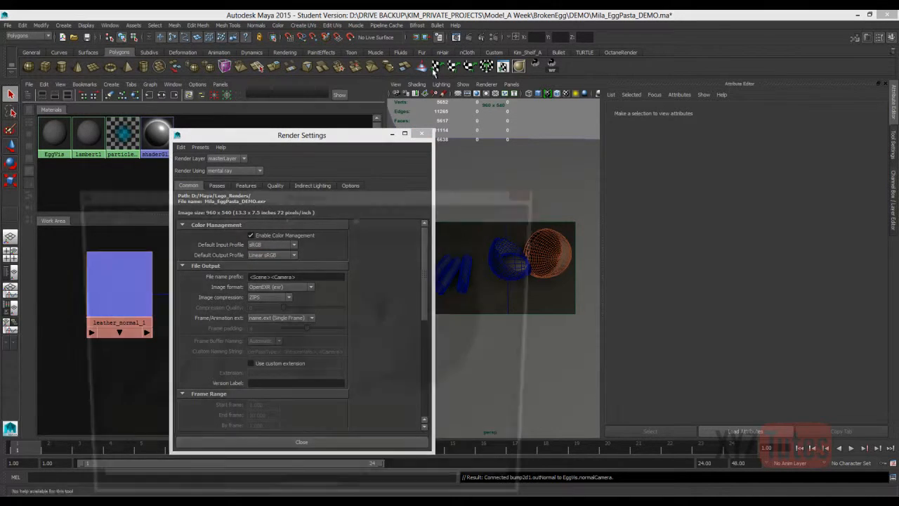
pyautogui.click(161, 206)
pyautogui.moveTo(178, 206)
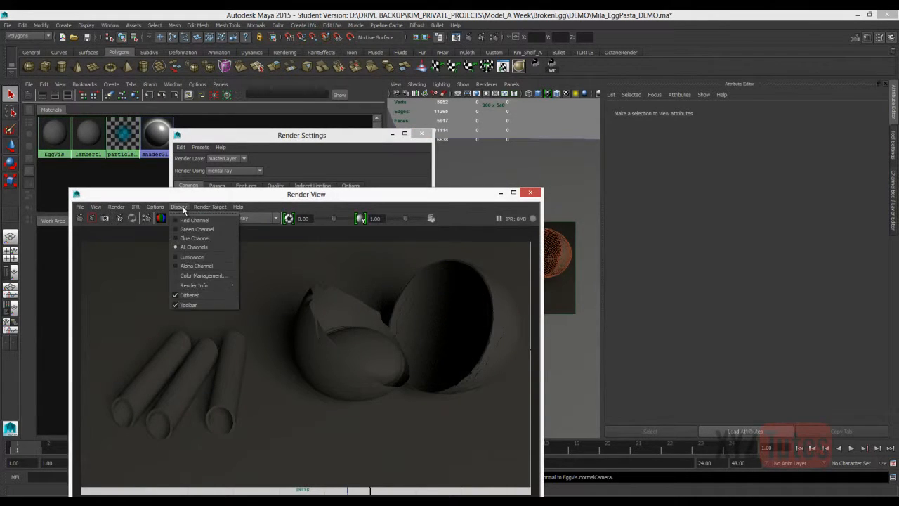
pyautogui.click(186, 274)
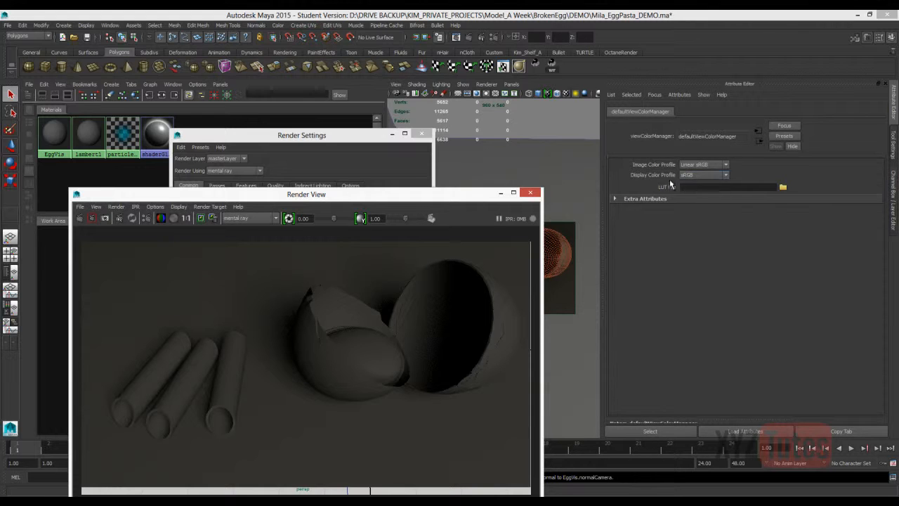
pyautogui.click(532, 194)
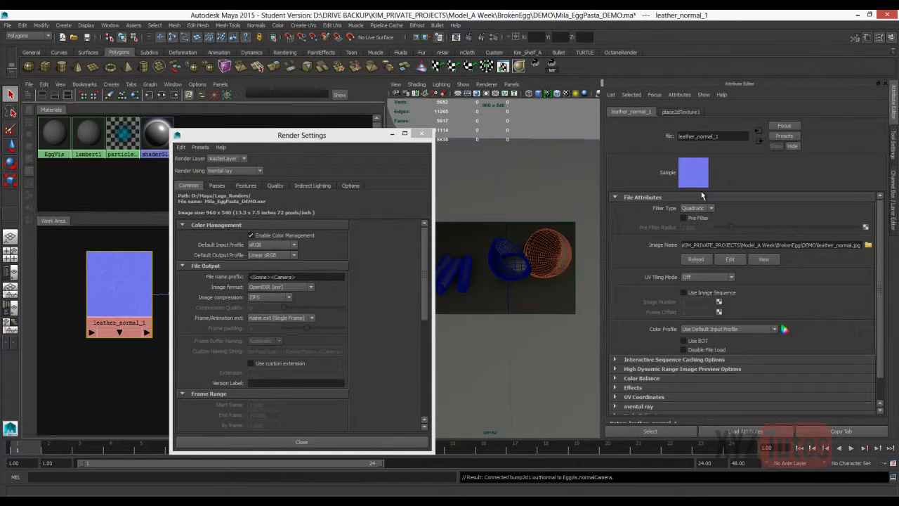
# Set the leather normal texture's Color Profile to Linear sRGB and enlarge the perspective view.
pyautogui.click(707, 327)
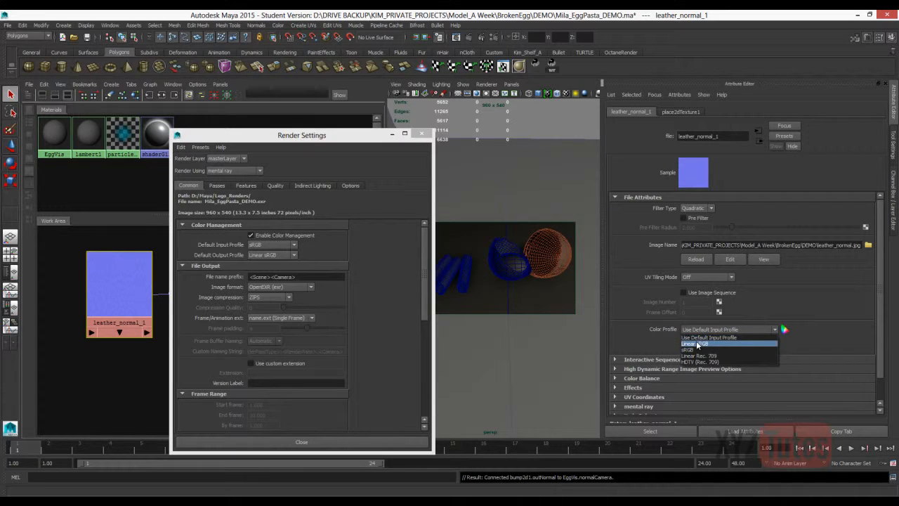
pyautogui.click(695, 345)
pyautogui.moveTo(299, 135); pyautogui.dragTo(455, 324)
pyautogui.moveTo(386, 284); pyautogui.dragTo(165, 286)
# Set the bump2d1 node to be used as Tangent Space Normals.
pyautogui.click(140, 292)
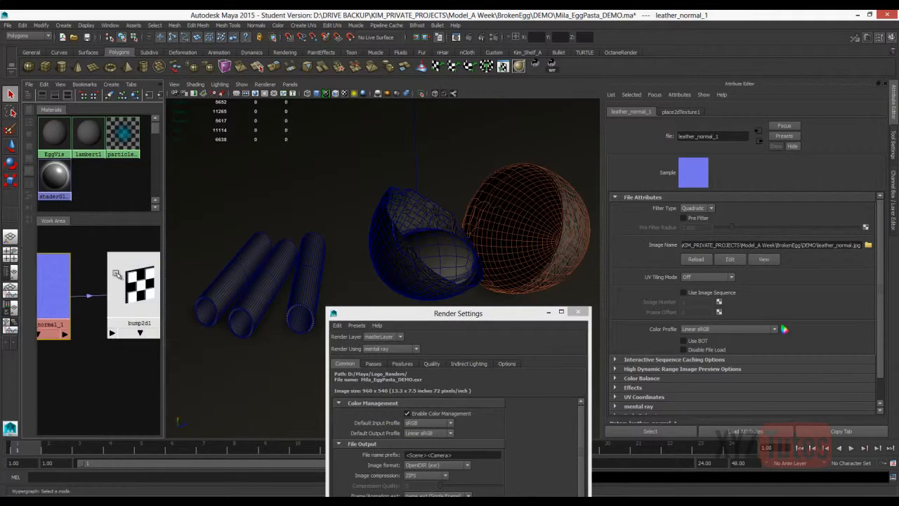
pyautogui.click(711, 229)
pyautogui.click(702, 242)
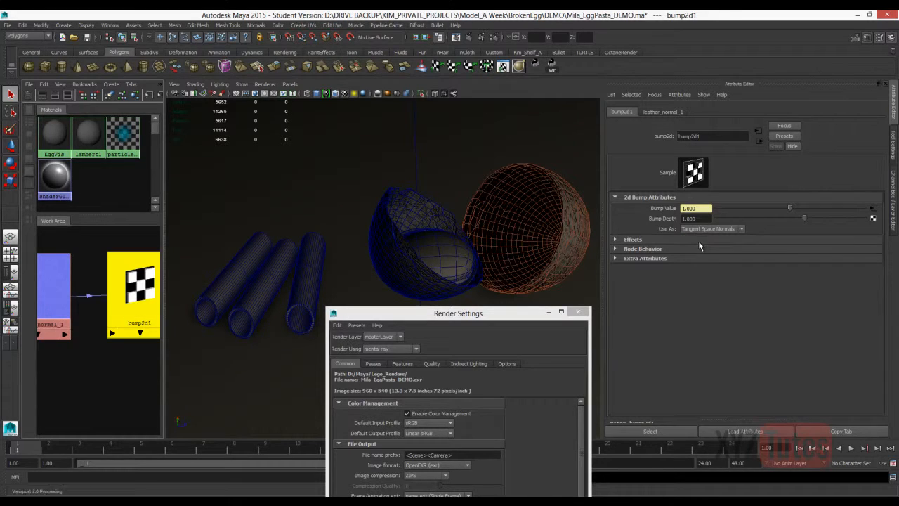
# Turn off the wireframe overlay and enable textured display in the perspective view to show the eggshell's normal map.
pyautogui.keyDown('alt'); pyautogui.moveTo(478, 221); pyautogui.dragTo(308, 121); pyautogui.keyUp('alt')
pyautogui.click(335, 94)
pyautogui.moveTo(372, 165)
pyautogui.keyDown('alt'); pyautogui.mouseDown()
pyautogui.moveTo(409, 197)
pyautogui.moveTo(471, 179)
pyautogui.moveTo(330, 199)
pyautogui.moveTo(460, 184)
pyautogui.moveTo(427, 160)
pyautogui.moveTo(373, 169)
pyautogui.mouseUp(); pyautogui.keyUp('alt')
pyautogui.click(344, 94)
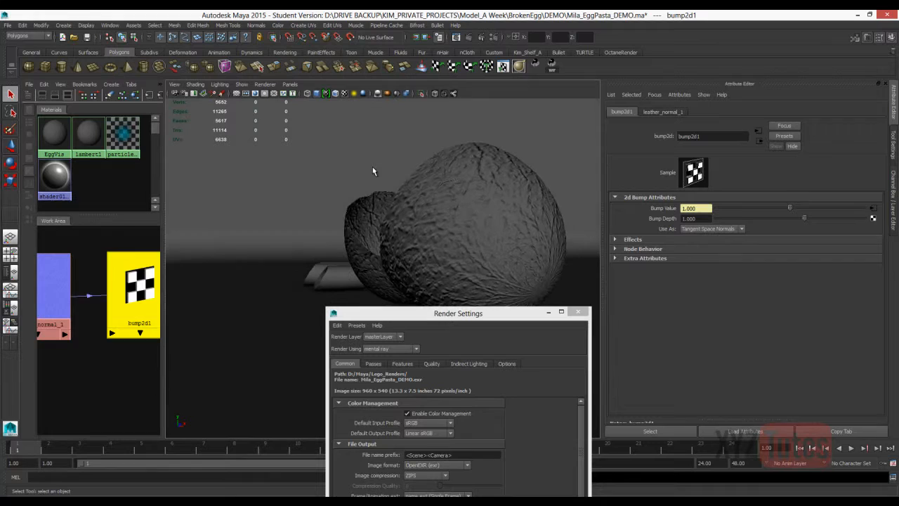
pyautogui.scroll(-5, 78, 316)
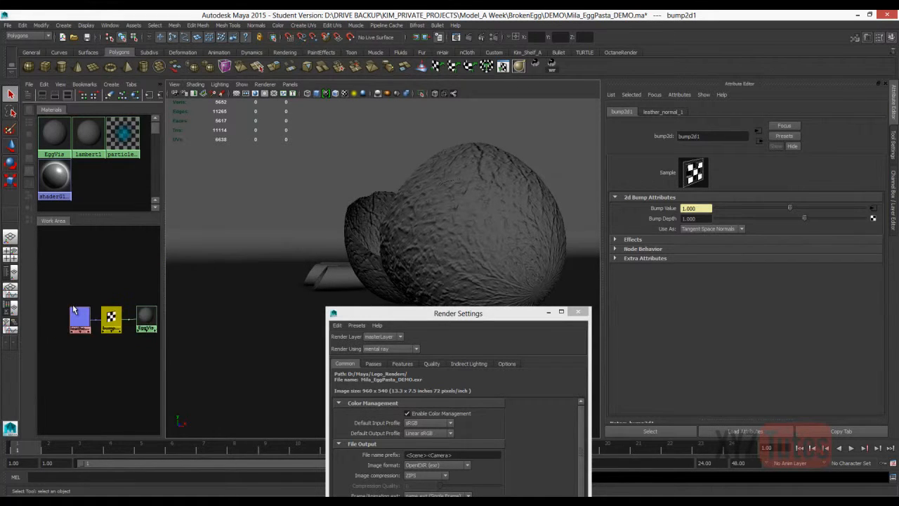
# Set the leather normal texture's placement Repeat UV to 4 by 4.
pyautogui.scroll(2, 78, 316)
pyautogui.moveTo(152, 309); pyautogui.dragTo(148, 326, button='right')
pyautogui.click(55, 240)
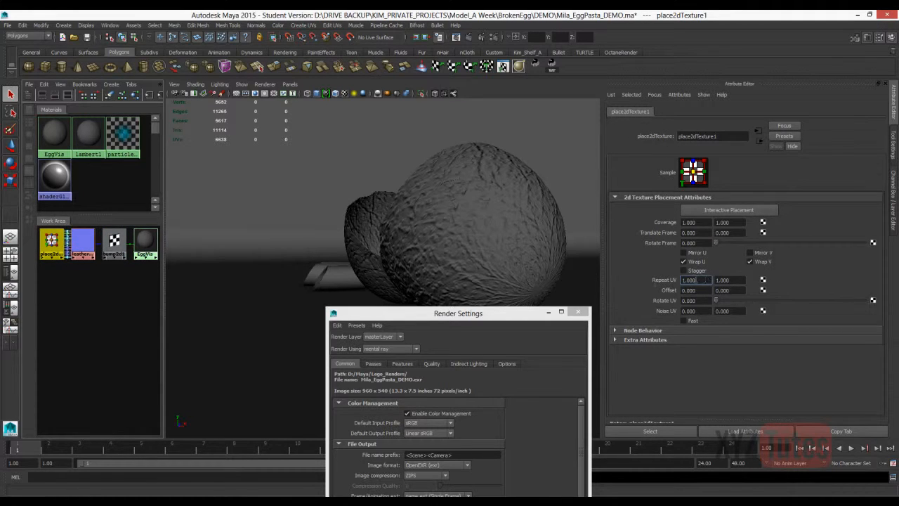
pyautogui.write('4')
pyautogui.press('Tab')
pyautogui.write('4')
pyautogui.press('Return')
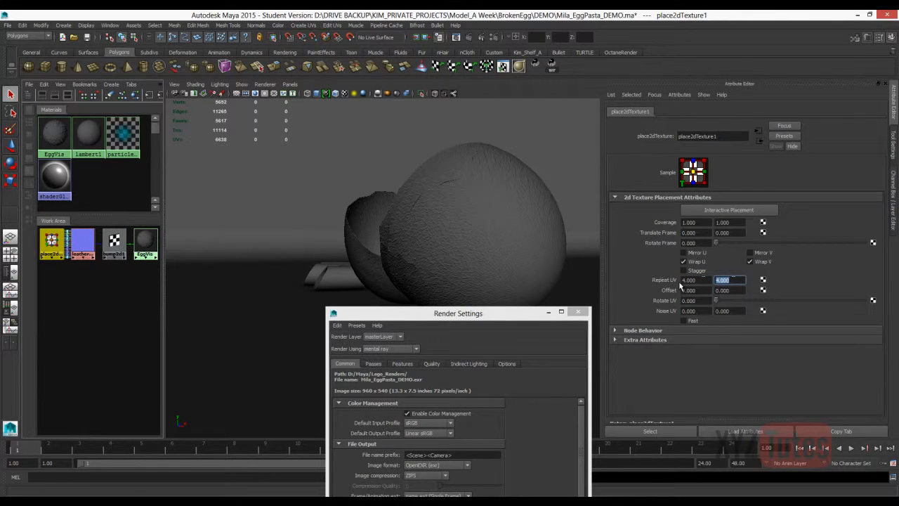
pyautogui.click(95, 285)
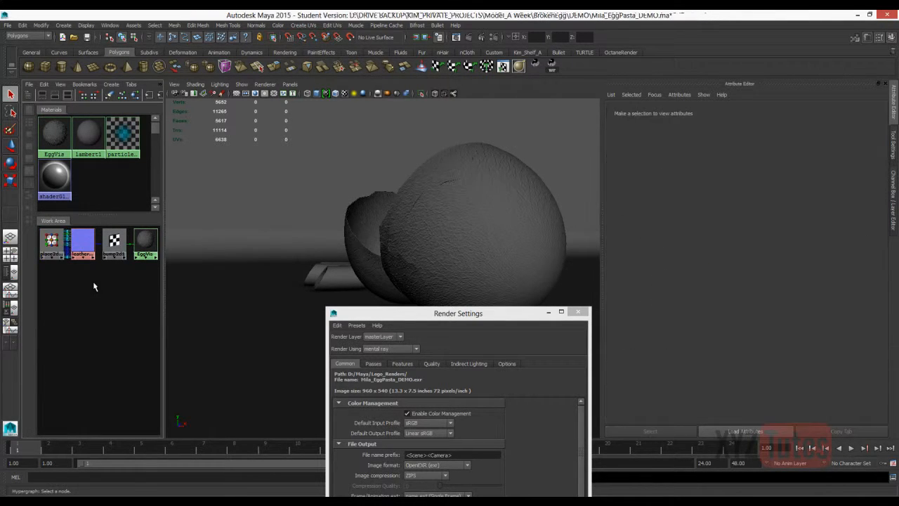
# Widen the work area, add a Blend Colors node below the egg's shading network, and switch the perspective view to shaded display.
pyautogui.moveTo(166, 150); pyautogui.dragTo(242, 153)
pyautogui.keyDown('alt'); pyautogui.moveTo(104, 311); pyautogui.dragTo(192, 337, button='middle'); pyautogui.keyUp('alt')
pyautogui.moveTo(105, 310); pyautogui.dragTo(348, 242, button='right')
pyautogui.moveTo(49, 239); pyautogui.dragTo(156, 319)
pyautogui.click(575, 238)
pyautogui.press('5')
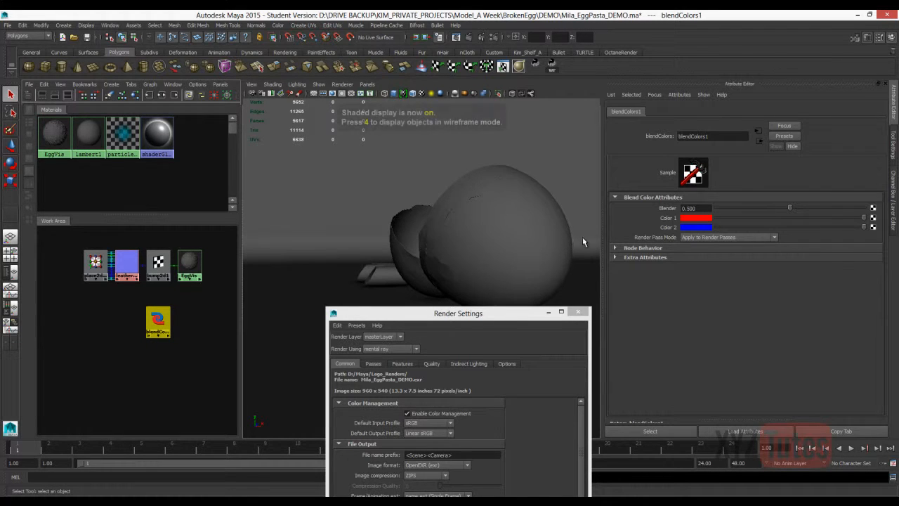
# Set Color 1 and Color 2 of the Blend Colors node to the flat normal blue, RGB 0.5, 0.5, 1.
pyautogui.click(702, 221)
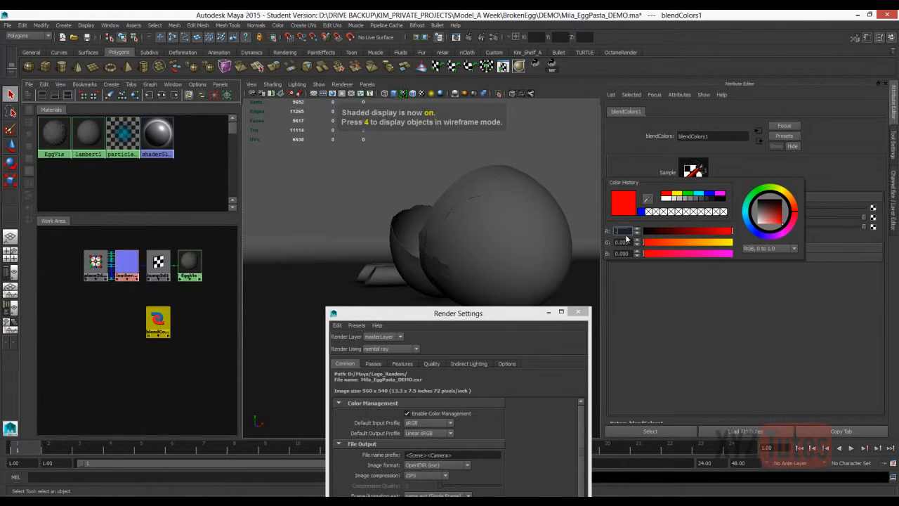
pyautogui.press('Tab')
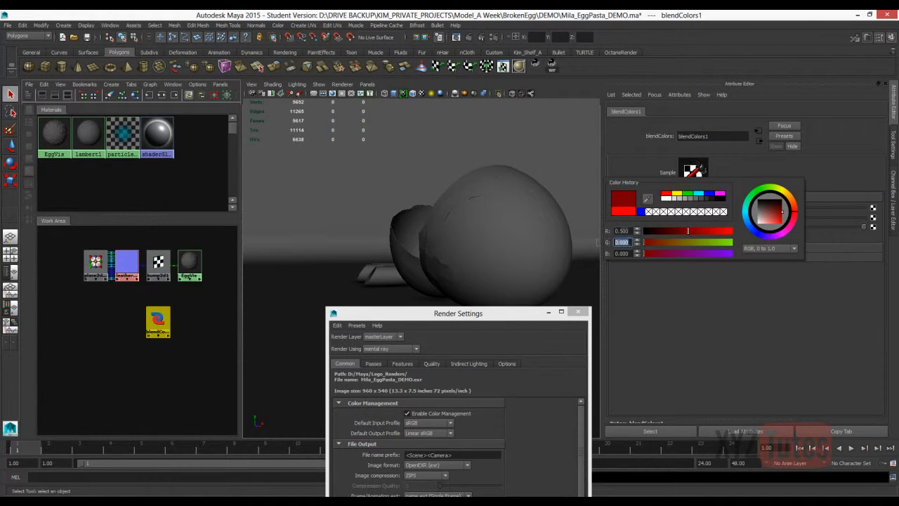
pyautogui.write('.5')
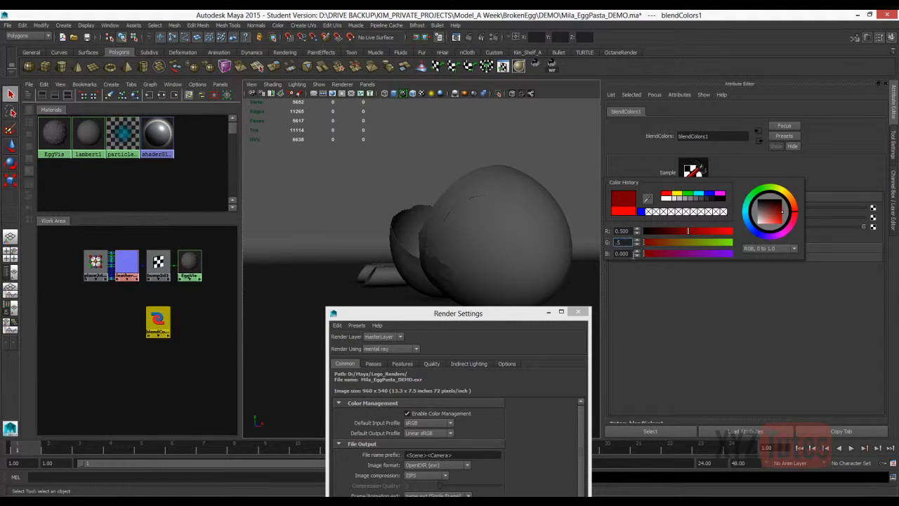
pyautogui.press('Tab')
pyautogui.write('1')
pyautogui.press('Return')
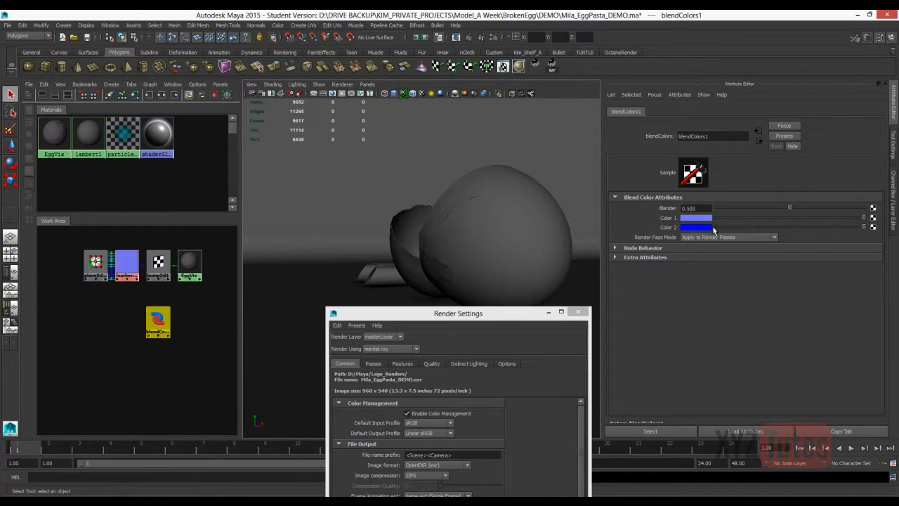
pyautogui.click(691, 228)
pyautogui.click(633, 223)
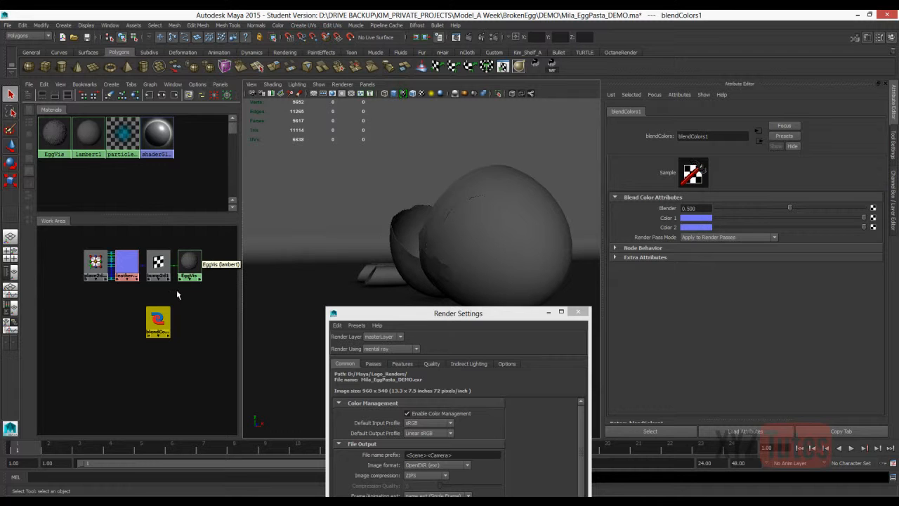
# Connect the leather normal texture to the blend's Color 1, and the blend's outputR to bump2d1's bumpValue.
pyautogui.moveTo(130, 264); pyautogui.dragTo(873, 218, button='middle')
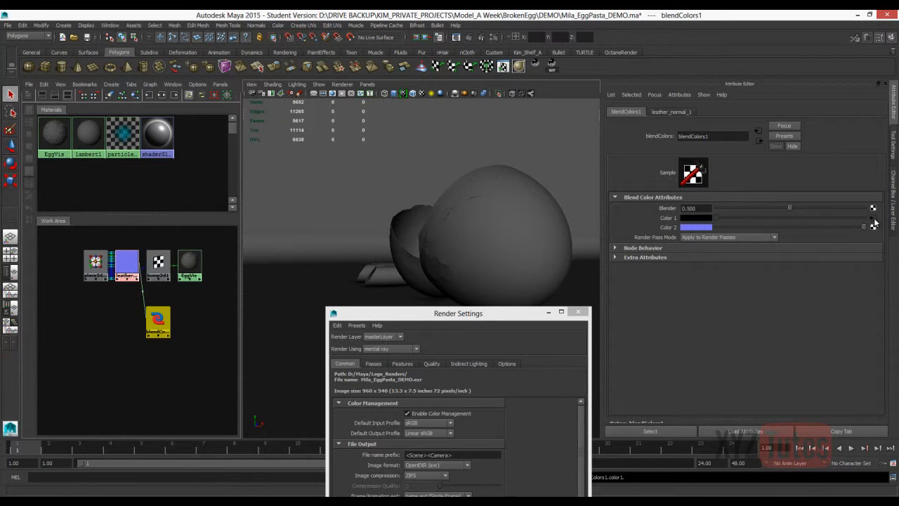
pyautogui.click(136, 383)
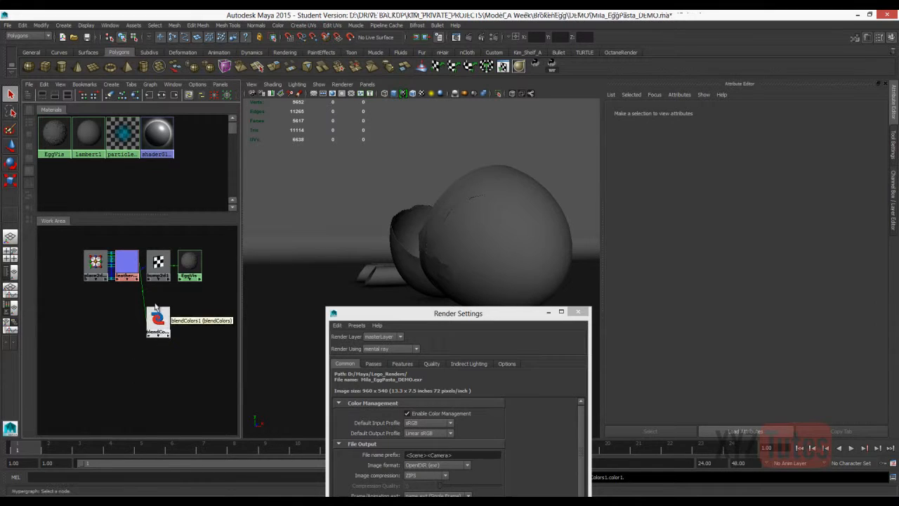
pyautogui.click(160, 261)
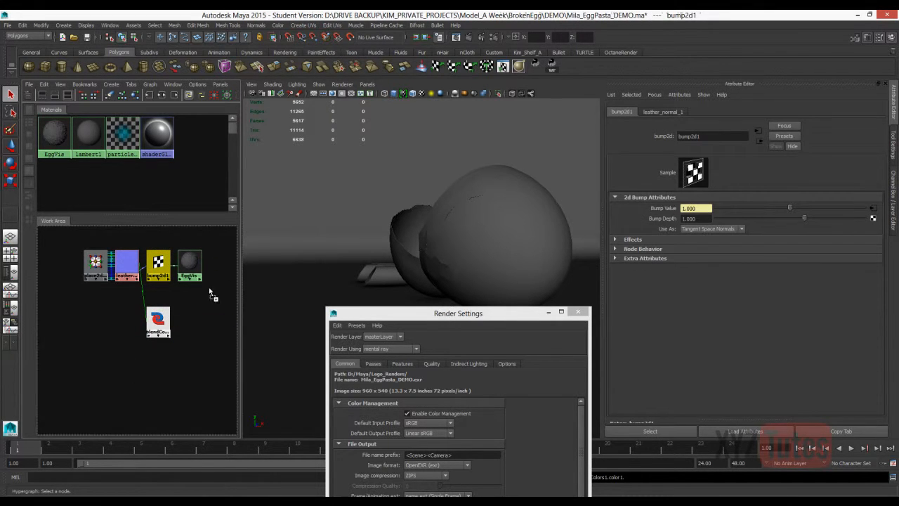
pyautogui.moveTo(871, 218); pyautogui.dragTo(872, 211, button='middle')
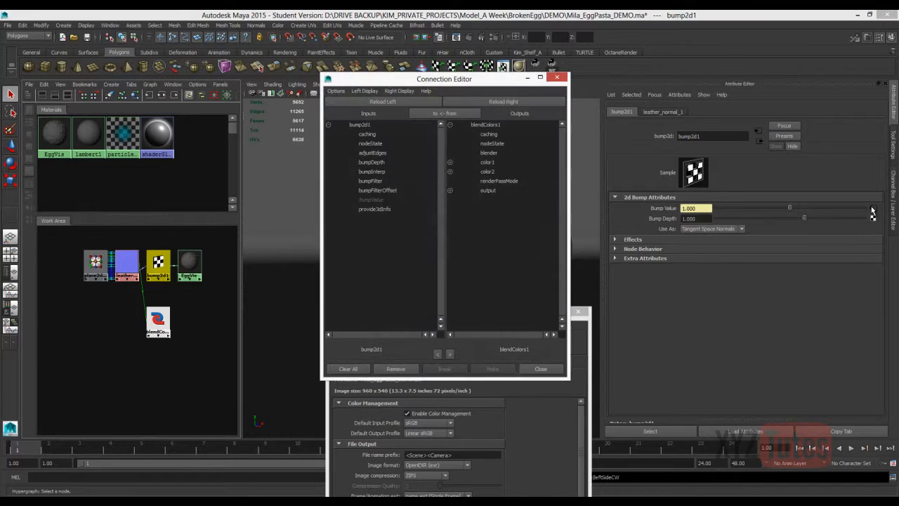
pyautogui.click(449, 190)
pyautogui.click(498, 200)
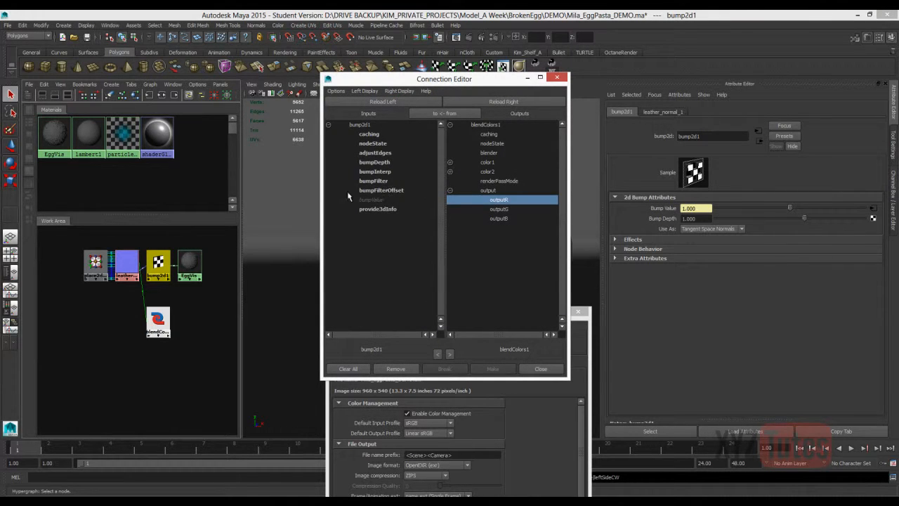
pyautogui.click(373, 200)
pyautogui.click(540, 368)
# Arrange the network nodes in the work area so the Blend Colors node sits between the leather texture and bump2d1.
pyautogui.click(197, 344)
pyautogui.moveTo(188, 263); pyautogui.dragTo(219, 315)
pyautogui.moveTo(158, 263); pyautogui.dragTo(191, 321)
pyautogui.moveTo(218, 317); pyautogui.dragTo(220, 337, button='right')
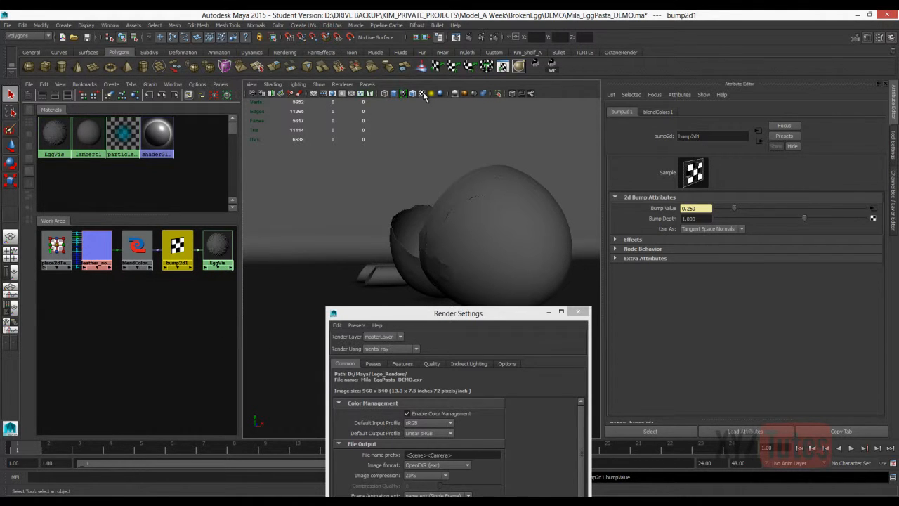
# Start an IPR render of a region around the eggshell and place the Render View clear of the node attributes.
pyautogui.click(485, 38)
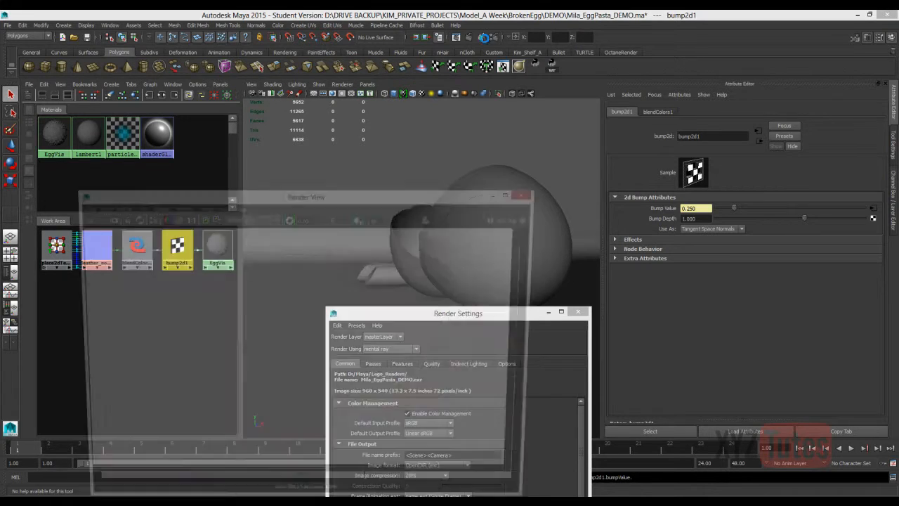
pyautogui.moveTo(504, 246); pyautogui.dragTo(201, 449)
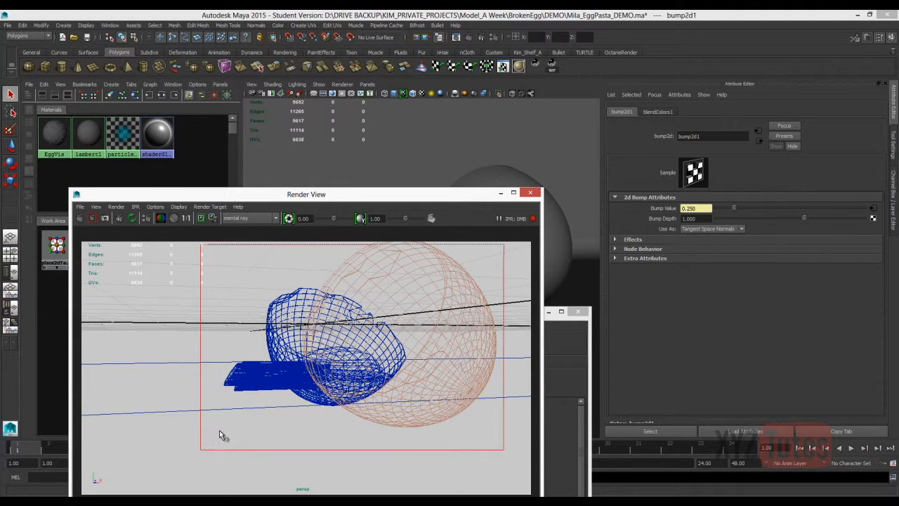
pyautogui.moveTo(313, 199); pyautogui.dragTo(468, 232)
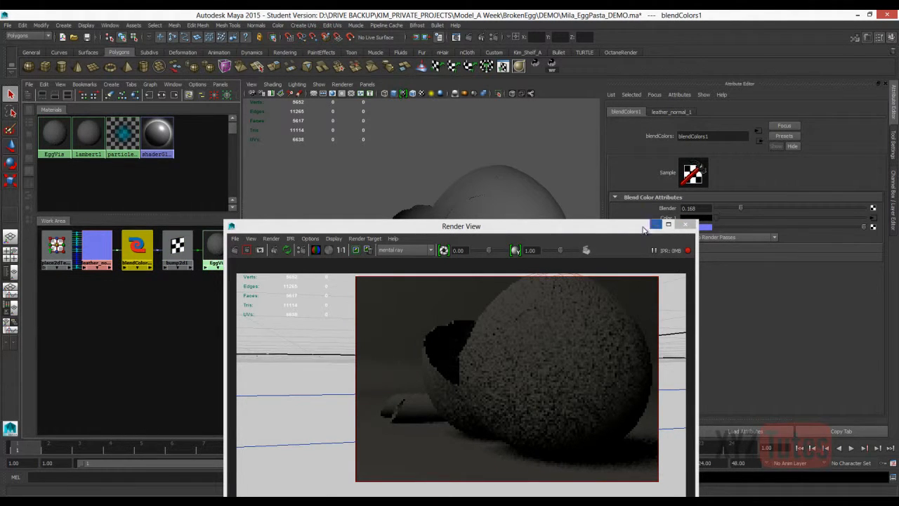
pyautogui.moveTo(580, 230); pyautogui.dragTo(440, 176)
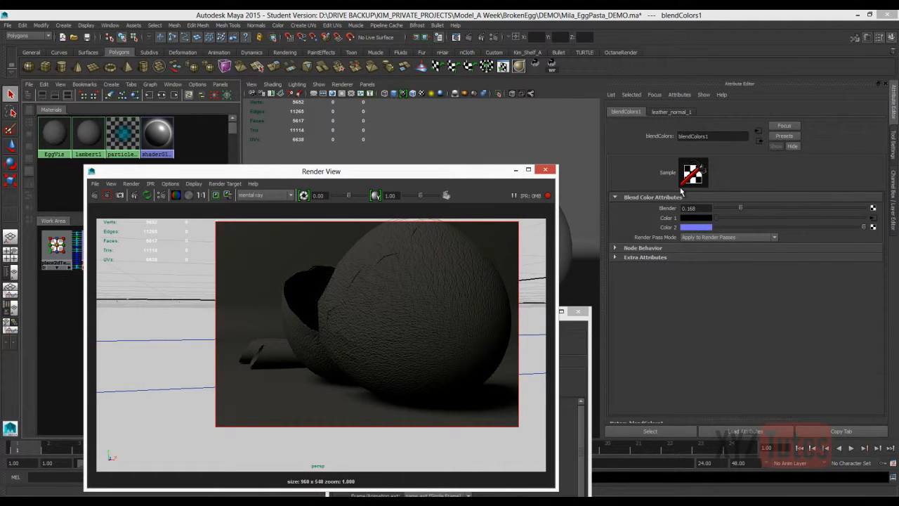
# Set the Blend Colors node's Blender value to 0.03 to soften the bump, and close the Render View.
pyautogui.moveTo(740, 208); pyautogui.dragTo(736, 211)
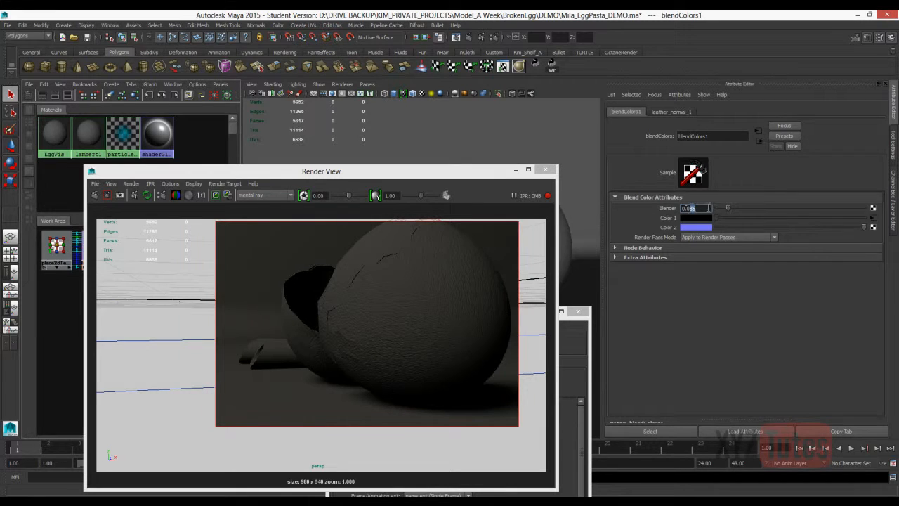
pyautogui.write('0.03')
pyautogui.press('Return')
pyautogui.click(547, 170)
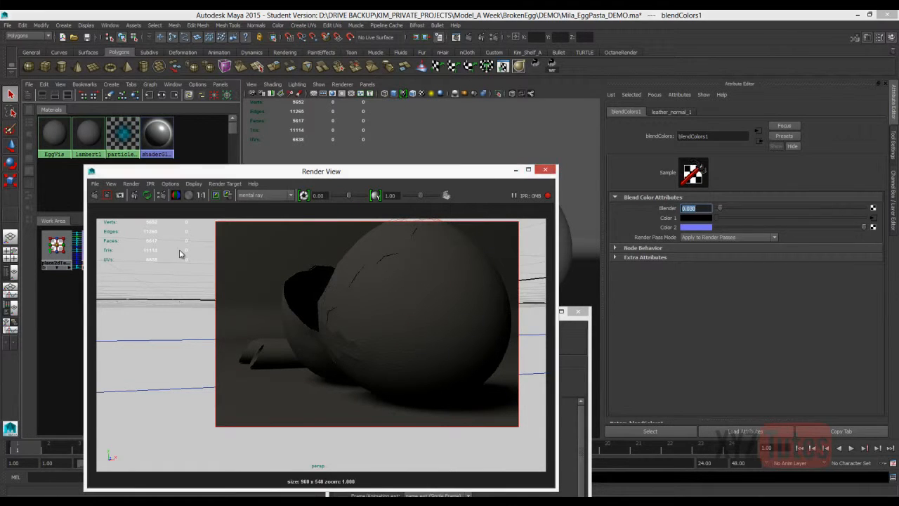
# Rename the egg's bump node as bump2dEGGNORMAL.
pyautogui.click(110, 341)
pyautogui.click(144, 250)
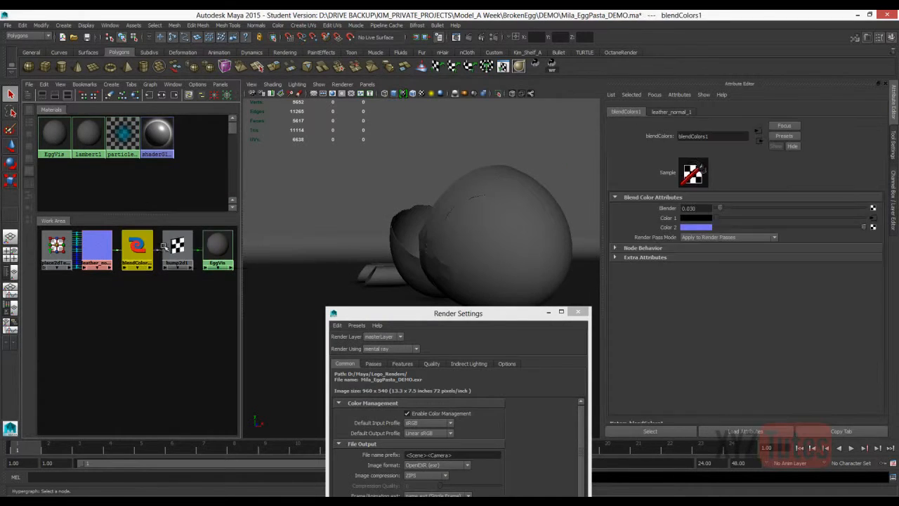
pyautogui.click(718, 136)
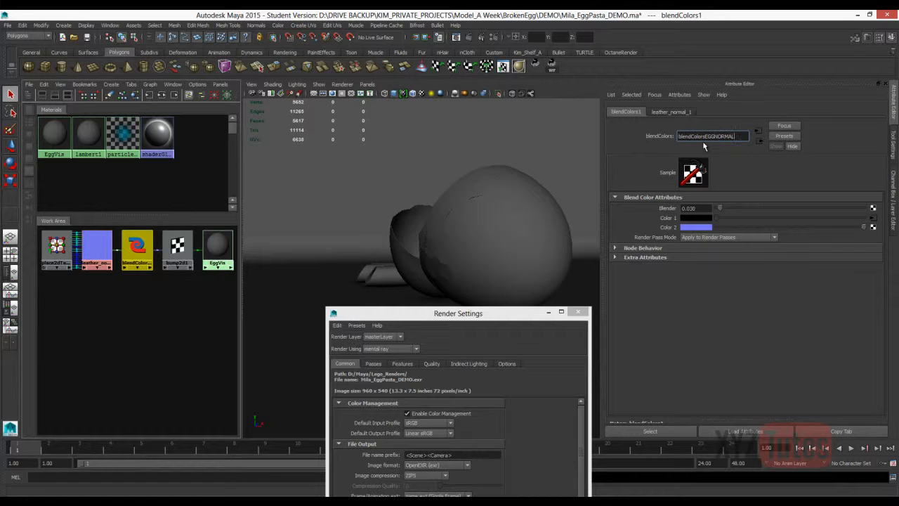
pyautogui.press('Return')
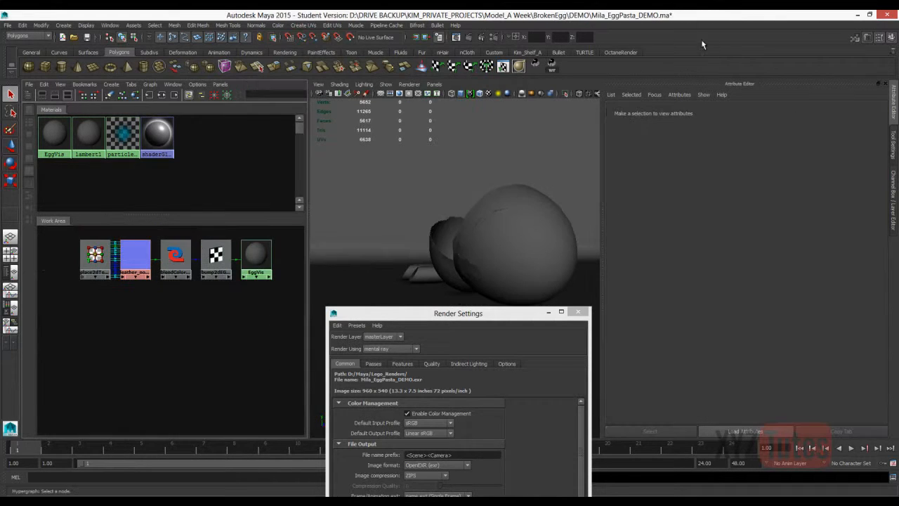
# Create a 2D Ramp texture and place it below the egg's network in the work area.
pyautogui.rightClick(180, 315)
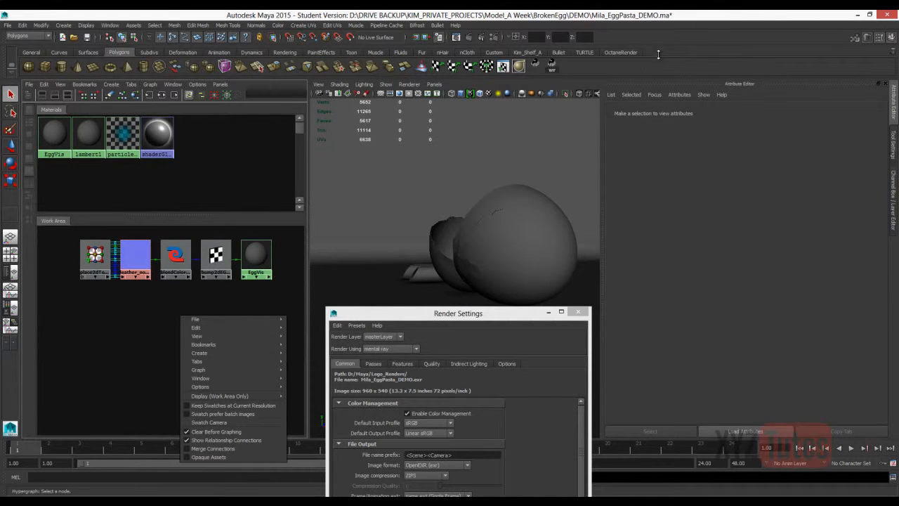
pyautogui.moveTo(200, 352)
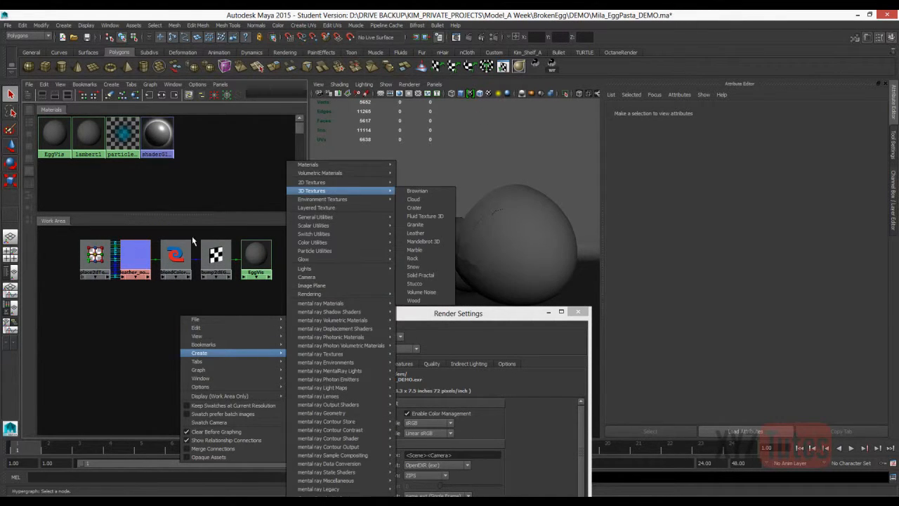
pyautogui.moveTo(311, 183)
pyautogui.click(414, 292)
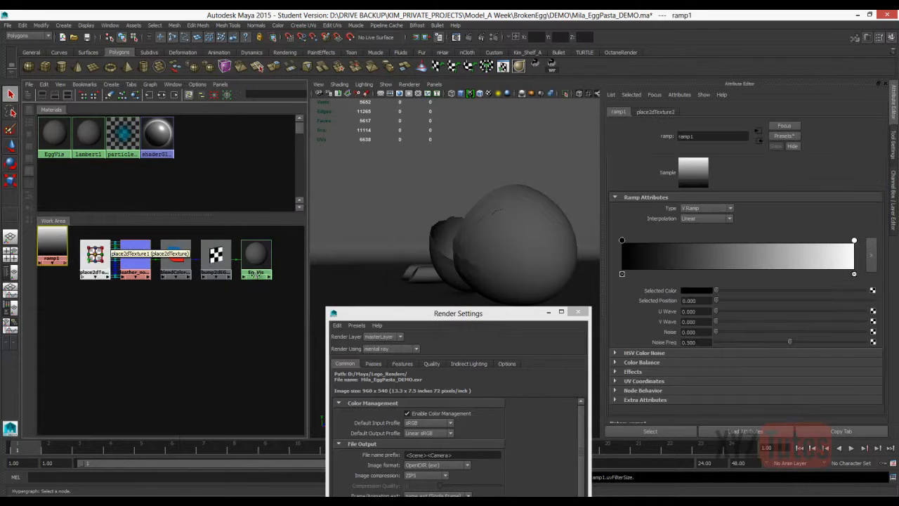
pyautogui.moveTo(146, 320); pyautogui.dragTo(213, 313)
pyautogui.scroll(-4, 190, 311)
pyautogui.moveTo(60, 263); pyautogui.dragTo(145, 306)
# Give the ramp a red-to-blue gradient and connect it to the color of the EggVis material.
pyautogui.click(199, 319)
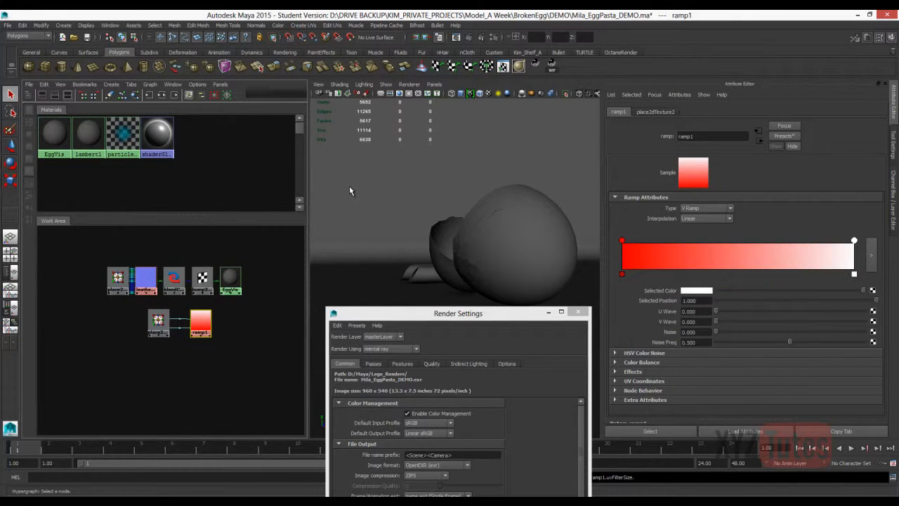
pyautogui.click(419, 289)
pyautogui.click(230, 279)
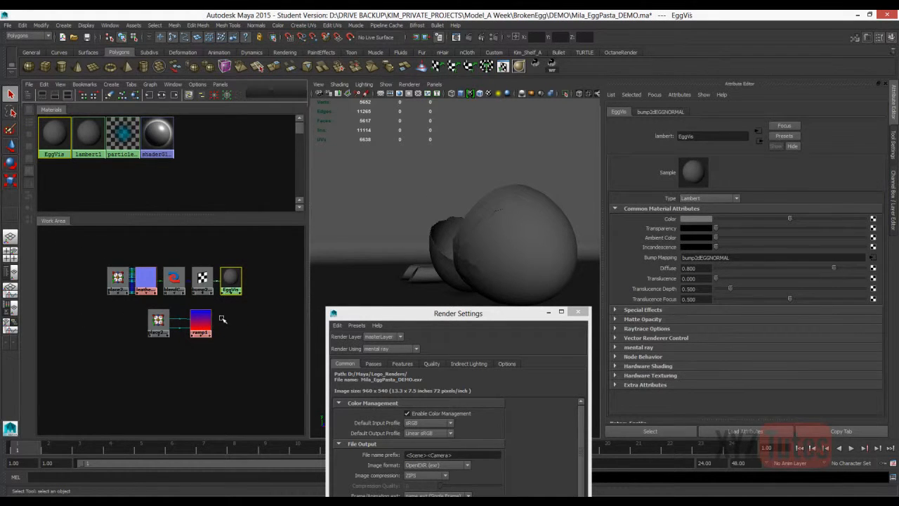
pyautogui.moveTo(200, 321); pyautogui.dragTo(230, 278, button='middle')
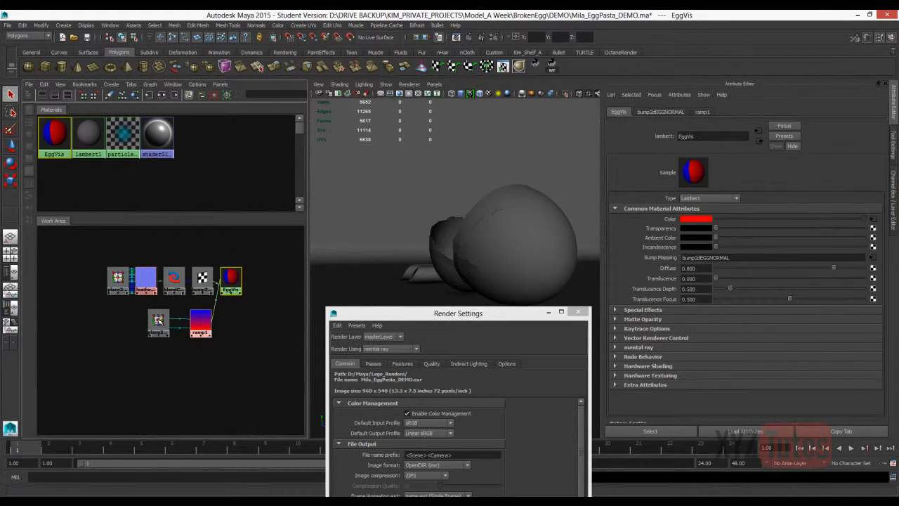
# Turn on textured display with all lights and examine how the ramp runs across the eggshell.
pyautogui.press('6')
pyautogui.press('7')
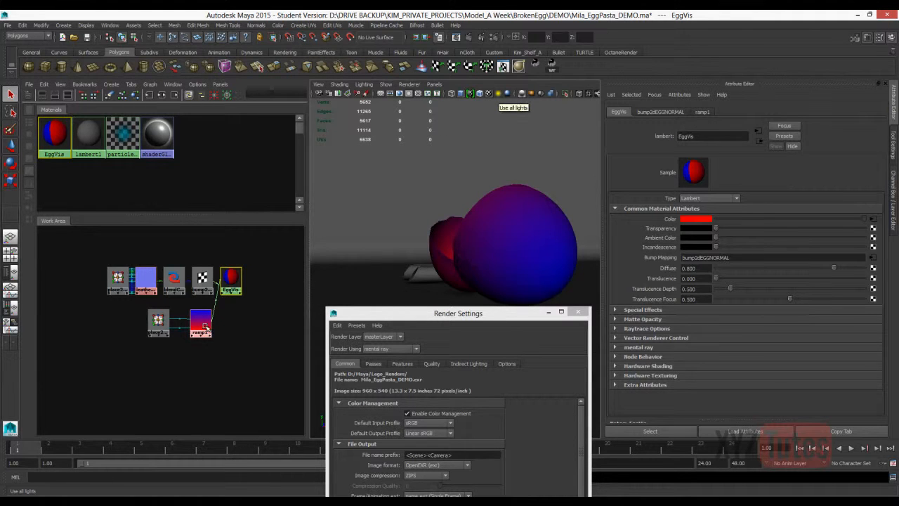
pyautogui.keyDown('alt'); pyautogui.moveTo(709, 198); pyautogui.dragTo(670, 270); pyautogui.keyUp('alt')
pyautogui.scroll(8, 702, 294)
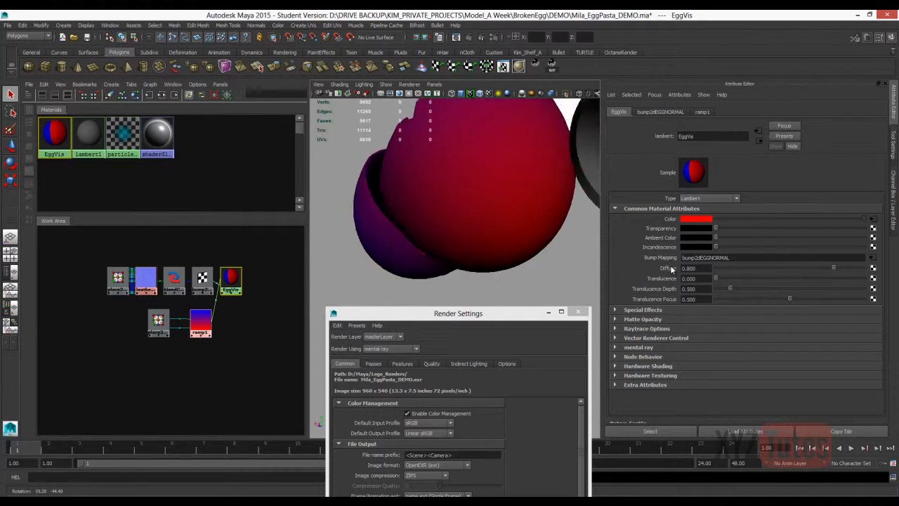
pyautogui.scroll(6, 669, 267)
# Move the ramp's blue marker near the middle and add a red marker at position 1.000.
pyautogui.click(201, 321)
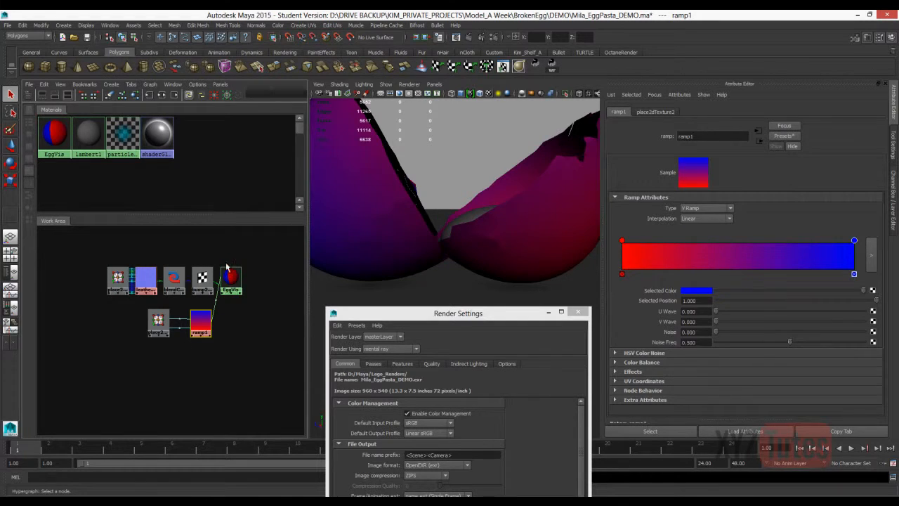
pyautogui.moveTo(854, 240); pyautogui.dragTo(731, 240)
pyautogui.click(852, 256)
pyautogui.click(696, 290)
pyautogui.click(669, 284)
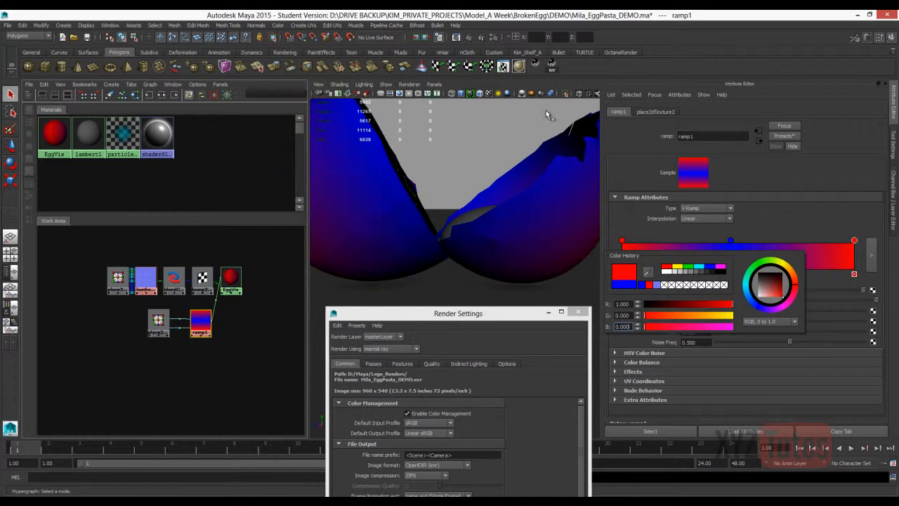
# Examine the three-marker ramp on both halves of the eggshell.
pyautogui.scroll(-5, 462, 112)
pyautogui.keyDown('alt'); pyautogui.moveTo(449, 104); pyautogui.dragTo(469, 148); pyautogui.keyUp('alt')
pyautogui.click(706, 219)
pyautogui.click(699, 232)
pyautogui.moveTo(393, 150)
pyautogui.keyDown('alt'); pyautogui.mouseDown()
pyautogui.moveTo(392, 134)
pyautogui.moveTo(351, 132)
pyautogui.moveTo(401, 134)
pyautogui.moveTo(401, 147)
pyautogui.mouseUp(); pyautogui.keyUp('alt')
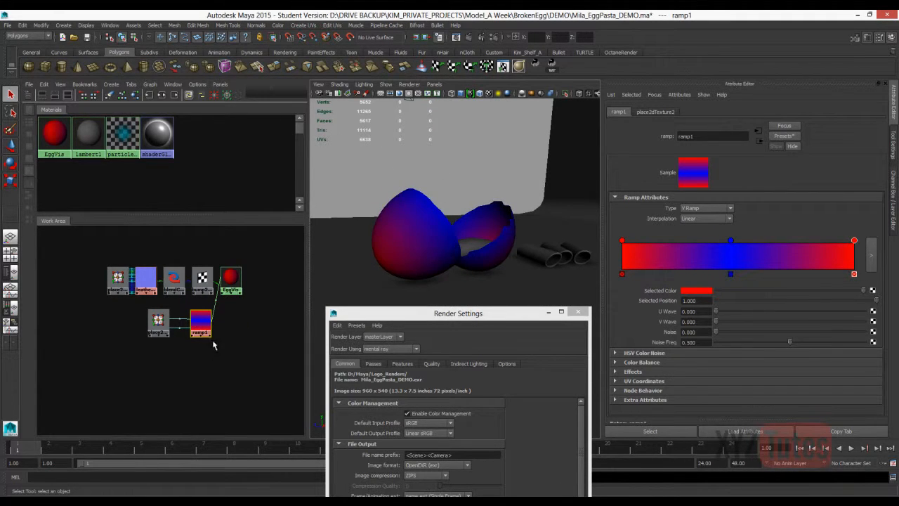
pyautogui.moveTo(460, 314); pyautogui.dragTo(409, 314)
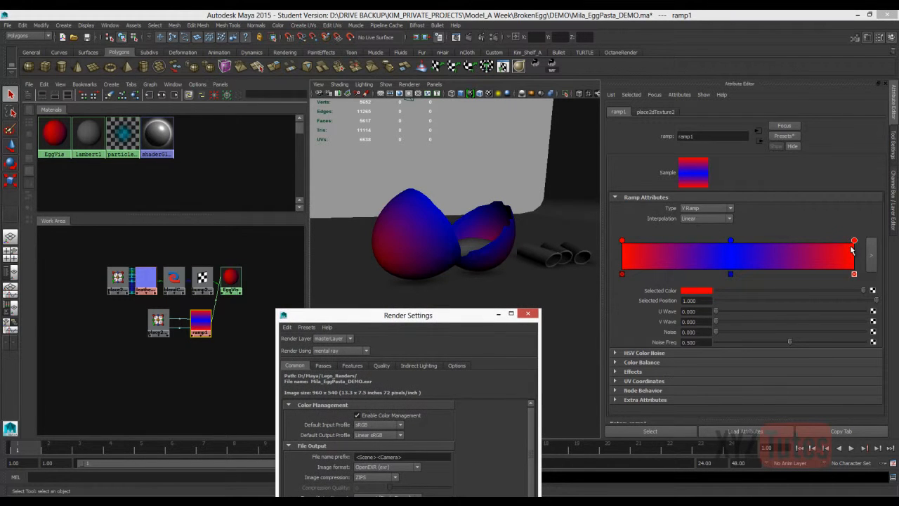
pyautogui.click(63, 25)
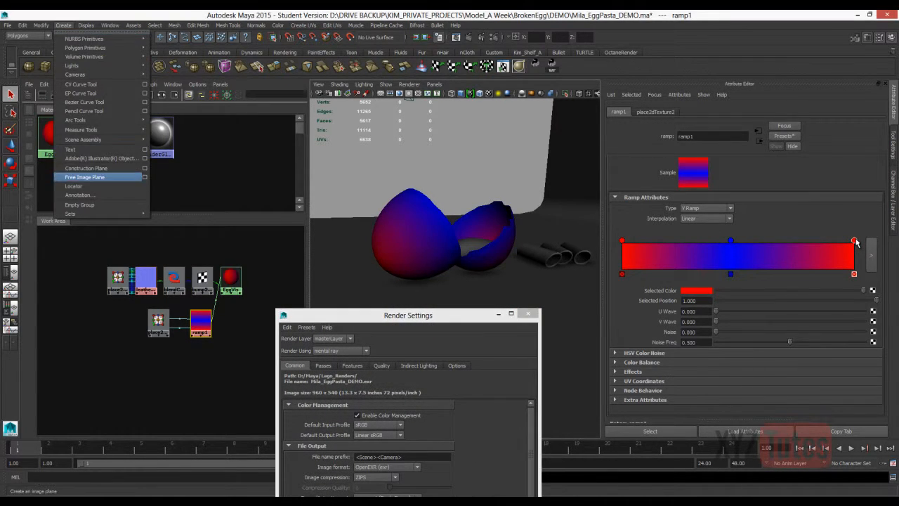
# Create a free image plane showing swatches.png, enlarge it and turn it so its labels read correctly behind the eggshell.
pyautogui.click(91, 176)
pyautogui.press('Return')
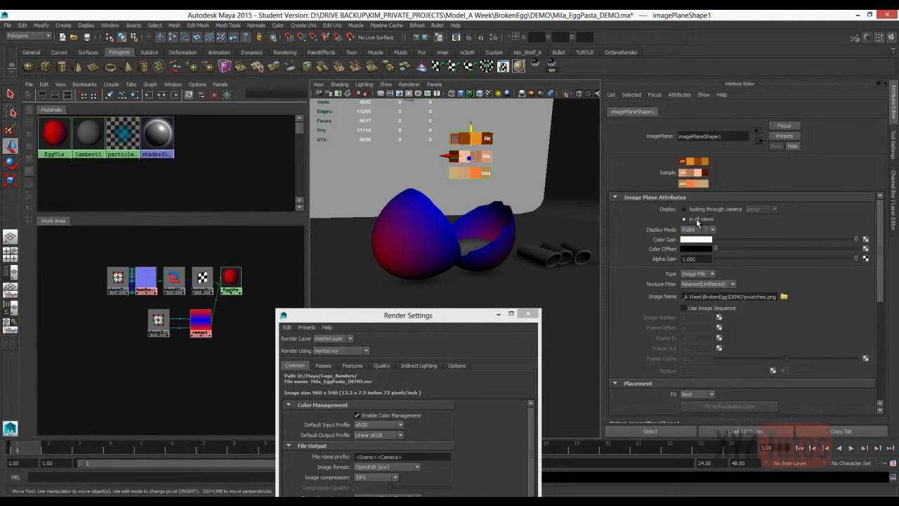
pyautogui.press('e')
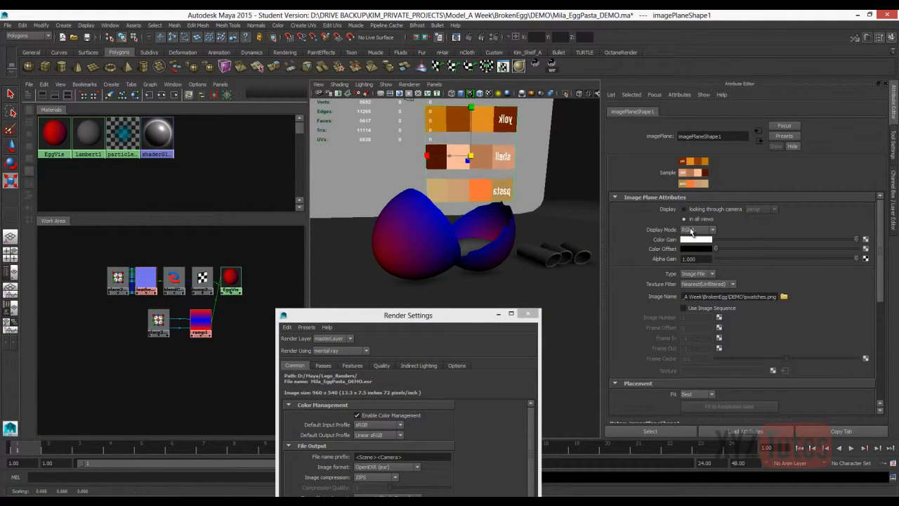
pyautogui.moveTo(480, 153); pyautogui.dragTo(420, 198)
pyautogui.click(372, 202)
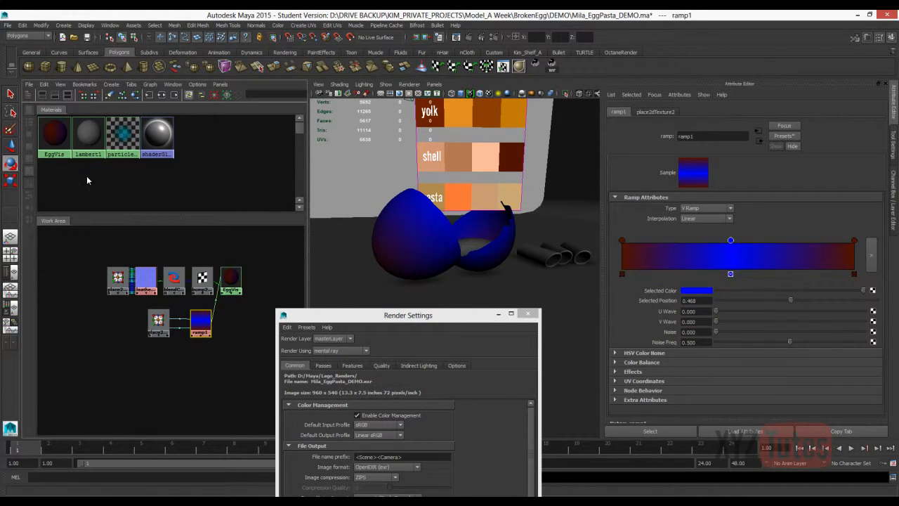
# Set the ramp's middle marker to the pale peach shell color sampled from the swatch image.
pyautogui.click(695, 290)
pyautogui.click(629, 271)
pyautogui.click(463, 227)
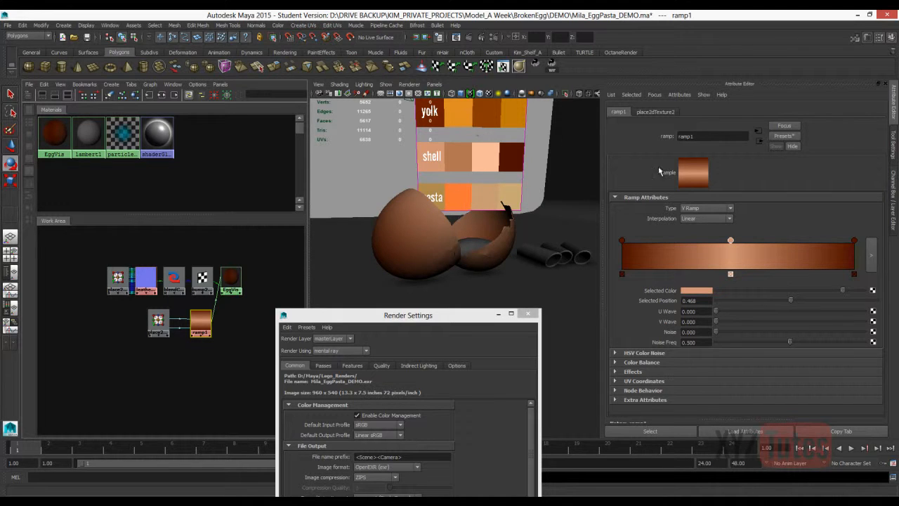
# Slightly lower the saturation of the ramp's dark brown first marker in HSV mode, and open the last marker's color.
pyautogui.click(37, 448)
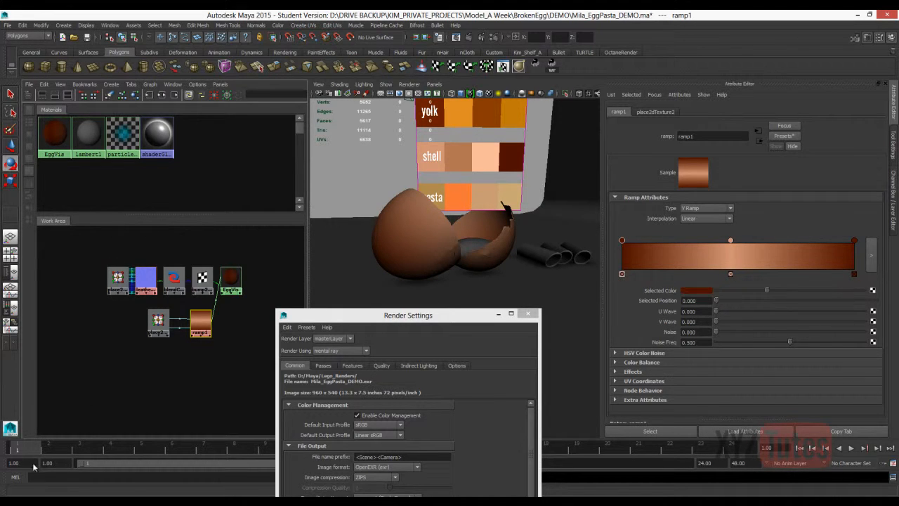
pyautogui.click(703, 290)
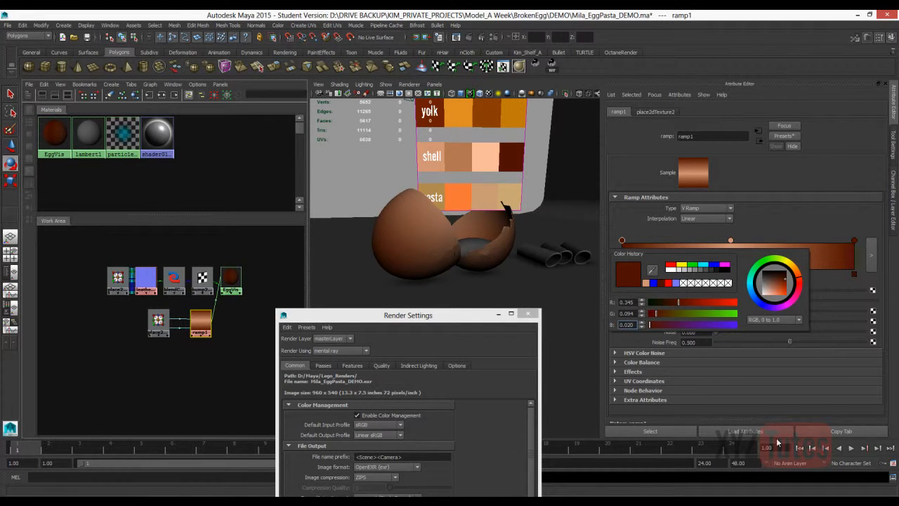
pyautogui.click(773, 320)
pyautogui.click(772, 339)
pyautogui.moveTo(731, 313)
pyautogui.mouseDown()
pyautogui.moveTo(693, 313)
pyautogui.moveTo(720, 313)
pyautogui.mouseUp()
pyautogui.click(854, 240)
pyautogui.click(694, 290)
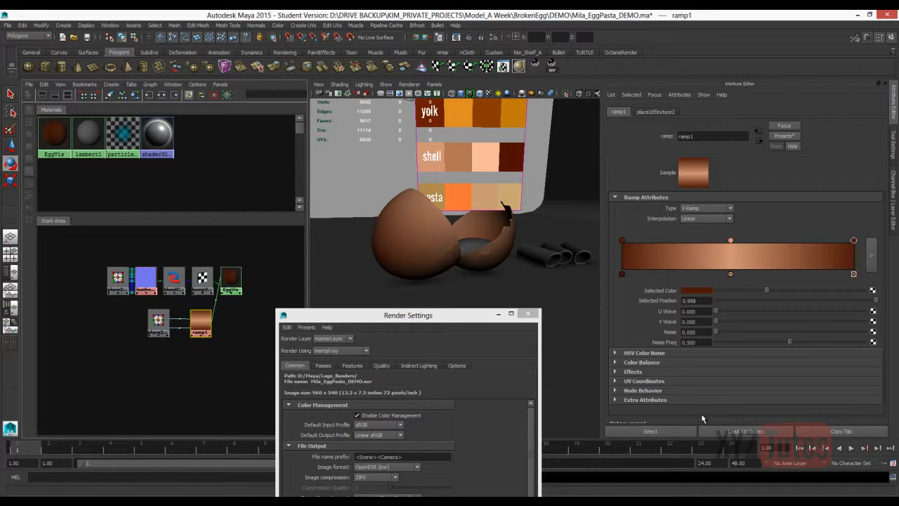
# Switch to the browser, examine the brown egg photo among the related images for shell color, and return to Maya.
pyautogui.hotkey('alt', 'Tab')
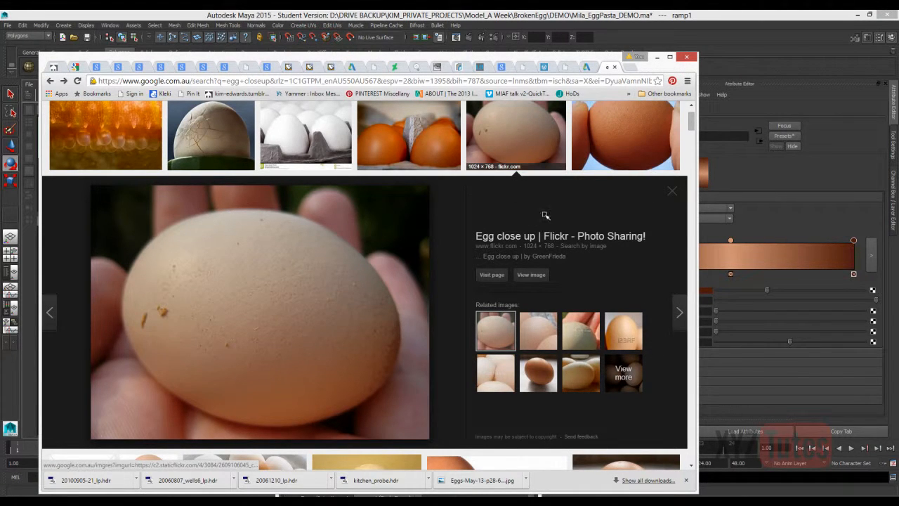
pyautogui.click(539, 373)
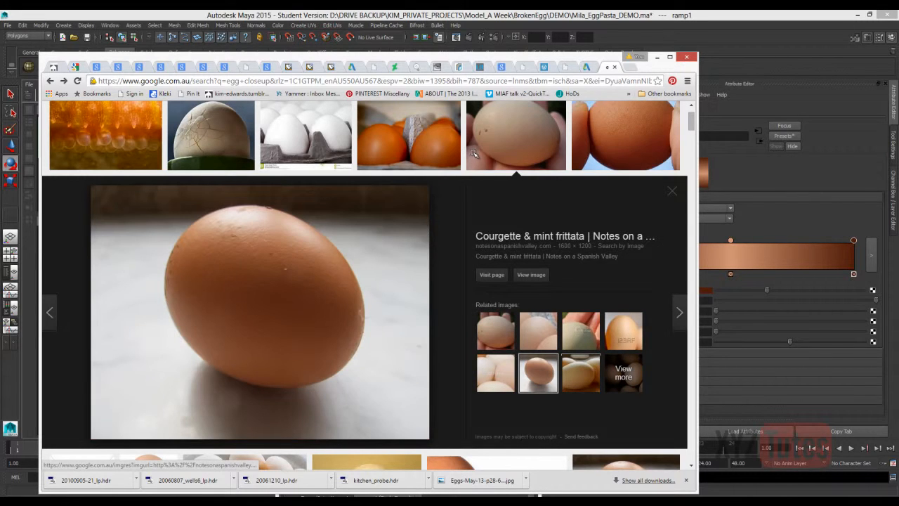
pyautogui.hotkey('alt', 'Tab')
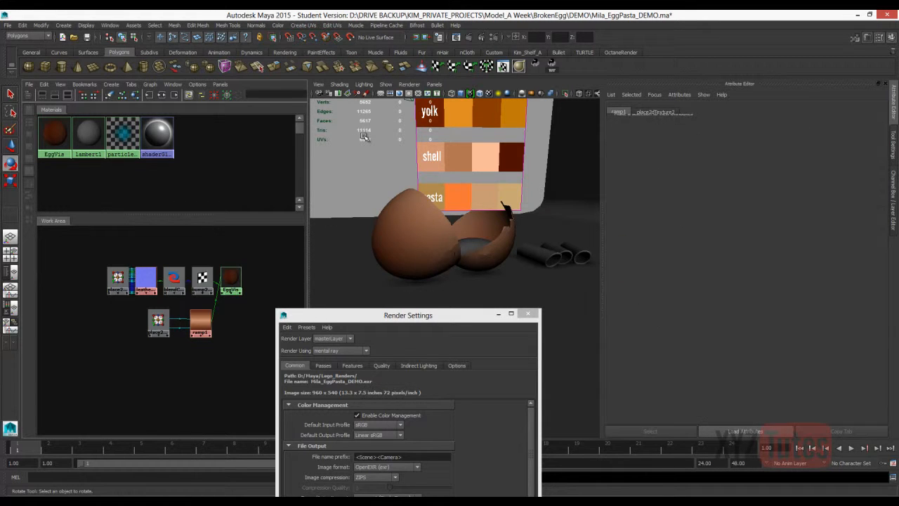
pyautogui.click(408, 134)
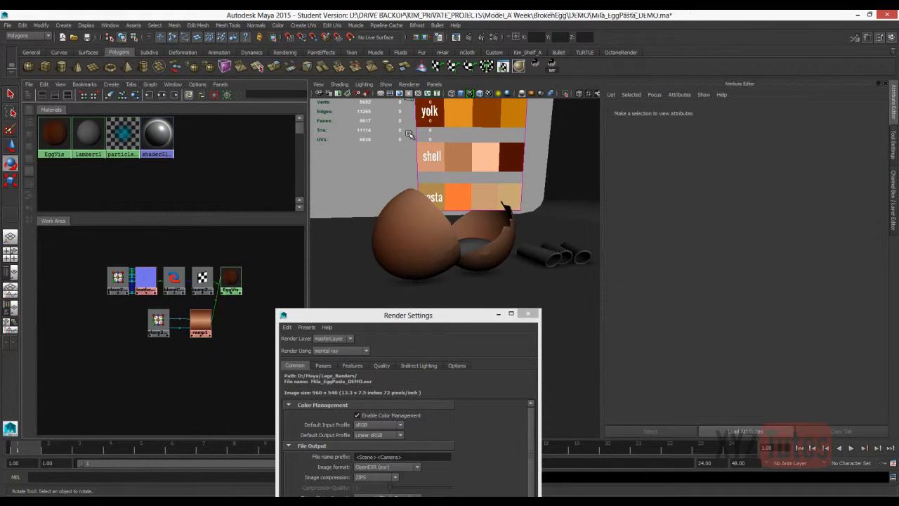
# Switch to the file explorer and bring speckles.tga from the DEMO folder into the Hypershade work area as a file texture.
pyautogui.hotkey('alt', 'Tab')
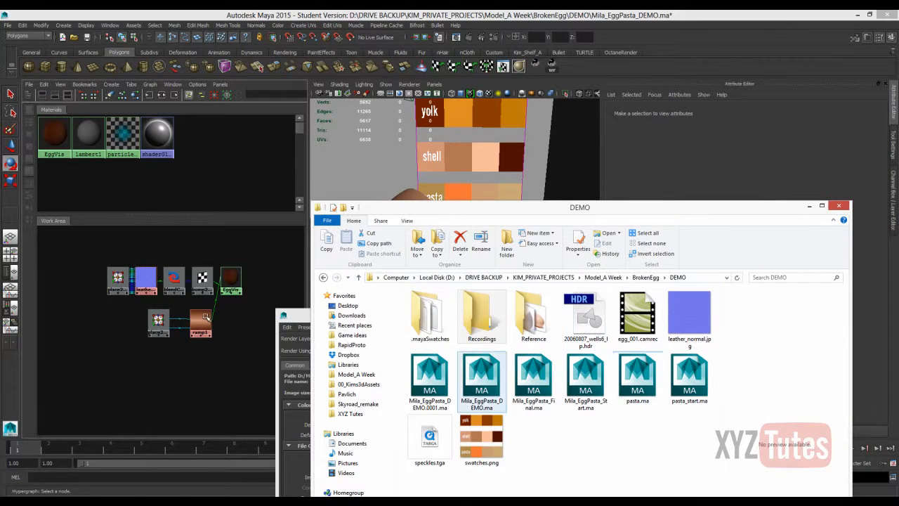
pyautogui.click(324, 277)
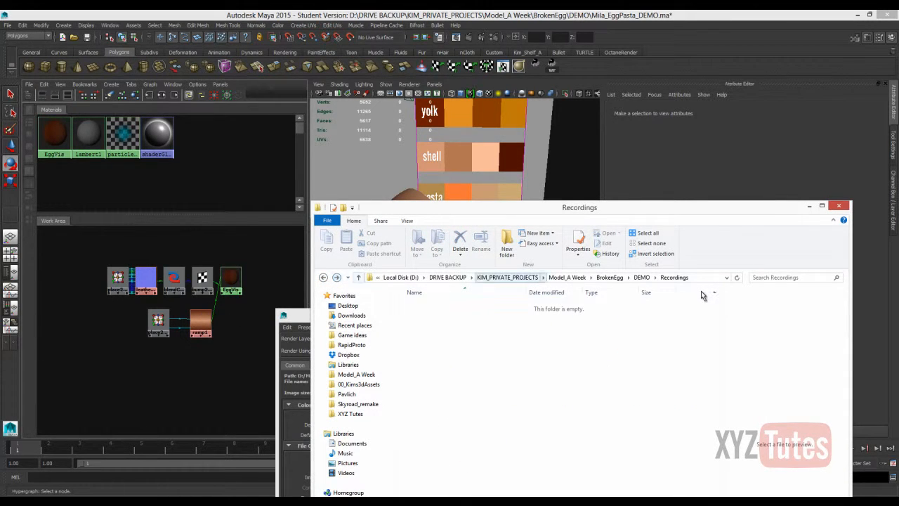
pyautogui.click(642, 278)
pyautogui.press('Right')
pyautogui.press('Right')
pyautogui.press('Right')
pyautogui.press('Right')
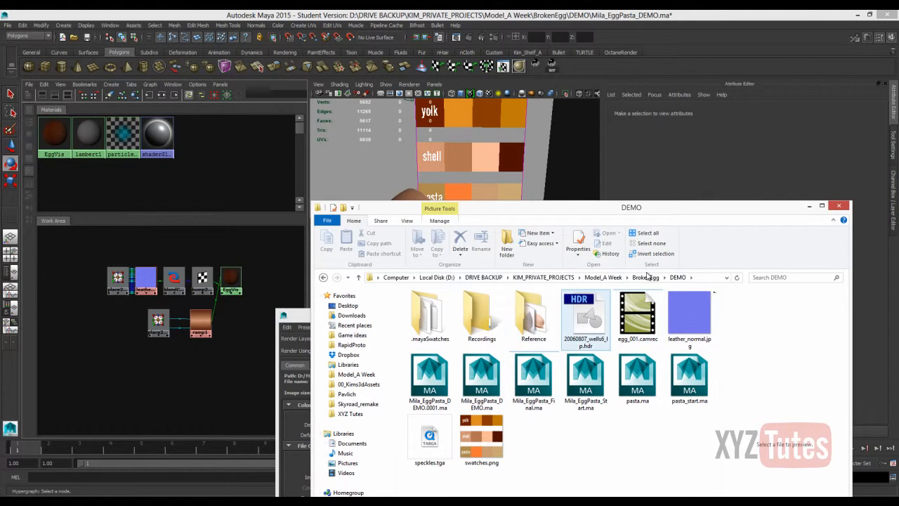
pyautogui.moveTo(430, 439); pyautogui.dragTo(216, 385)
pyautogui.click(809, 206)
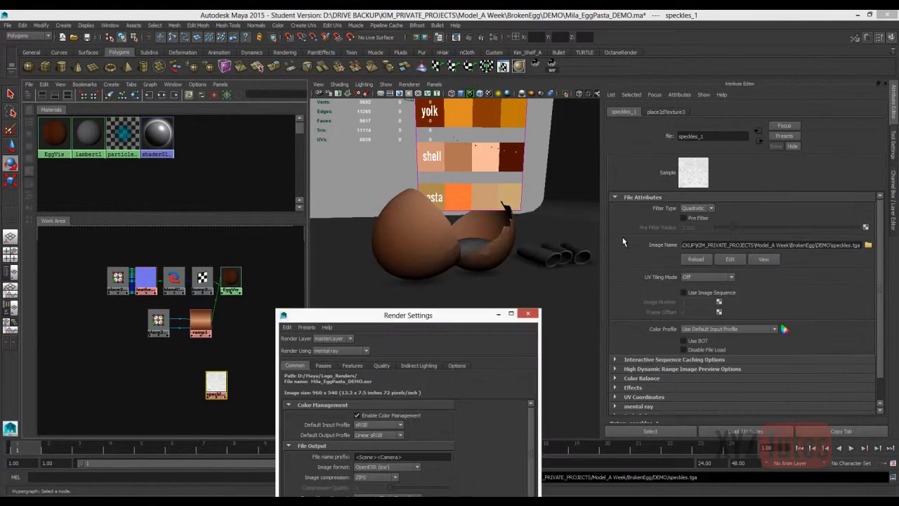
# Disconnect the ramp from the EggVis color and connect the speckles texture to it instead.
pyautogui.press('Delete')
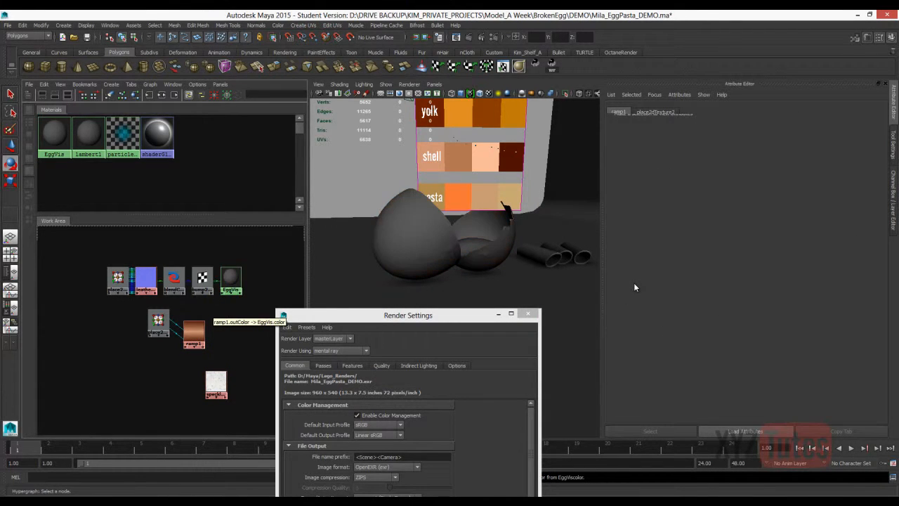
pyautogui.hotkey('alt', 'o')
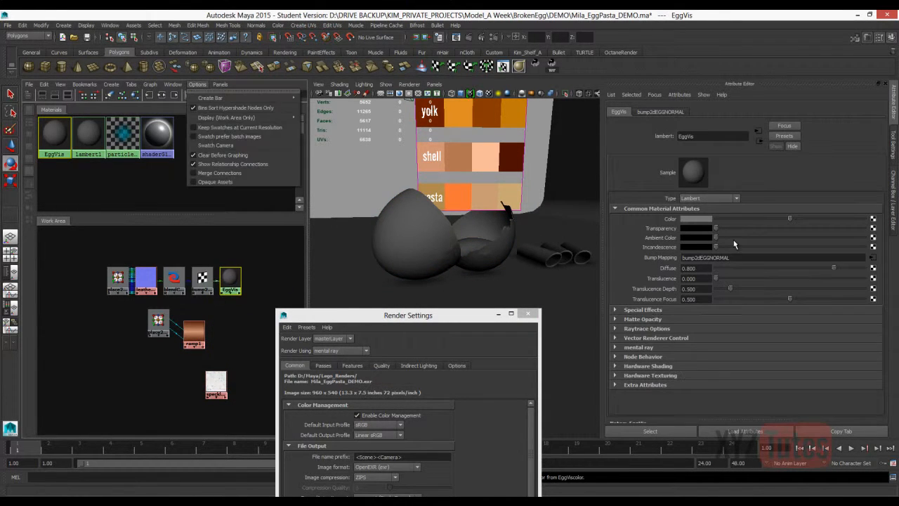
pyautogui.press('Escape')
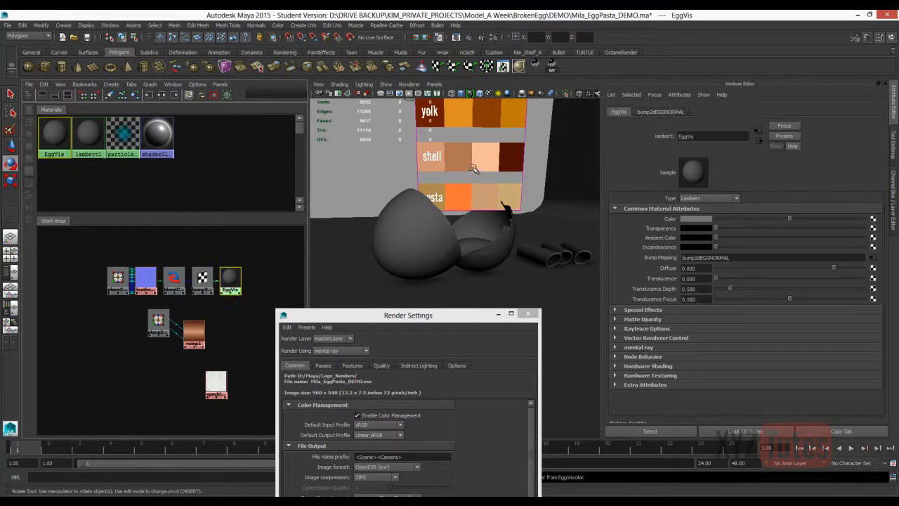
pyautogui.moveTo(540, 198); pyautogui.dragTo(693, 219, button='middle')
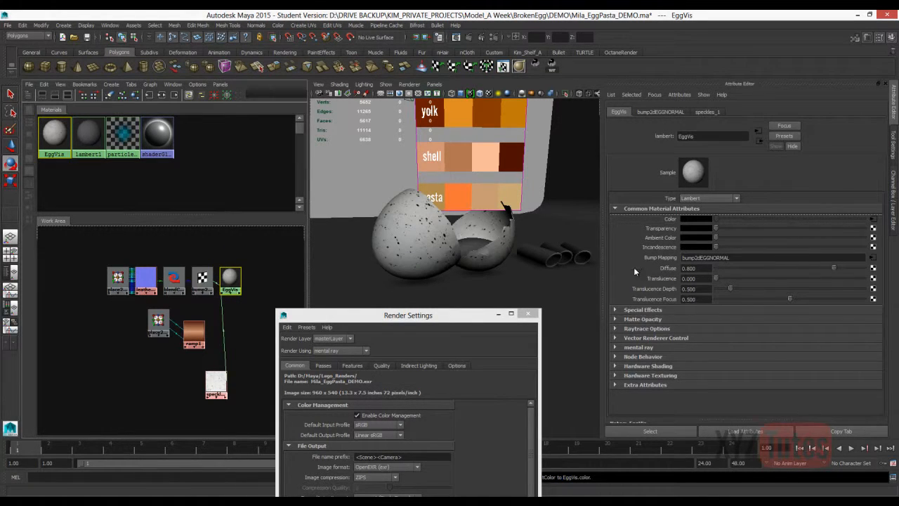
# Set the speckles texture's Repeat UV to 4 and 4, and reduce the U repeat to 2.
pyautogui.click(216, 382)
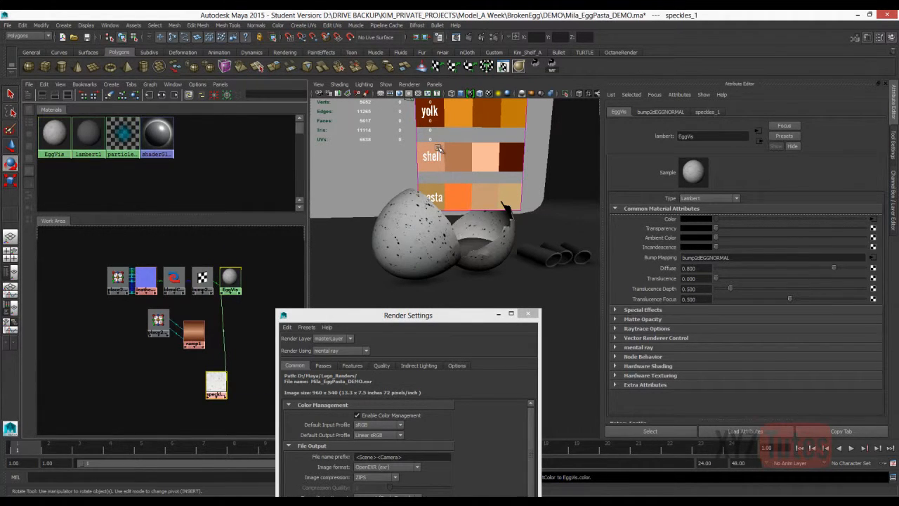
pyautogui.click(666, 112)
pyautogui.doubleClick(690, 281)
pyautogui.write('4')
pyautogui.press('Tab')
pyautogui.write('4')
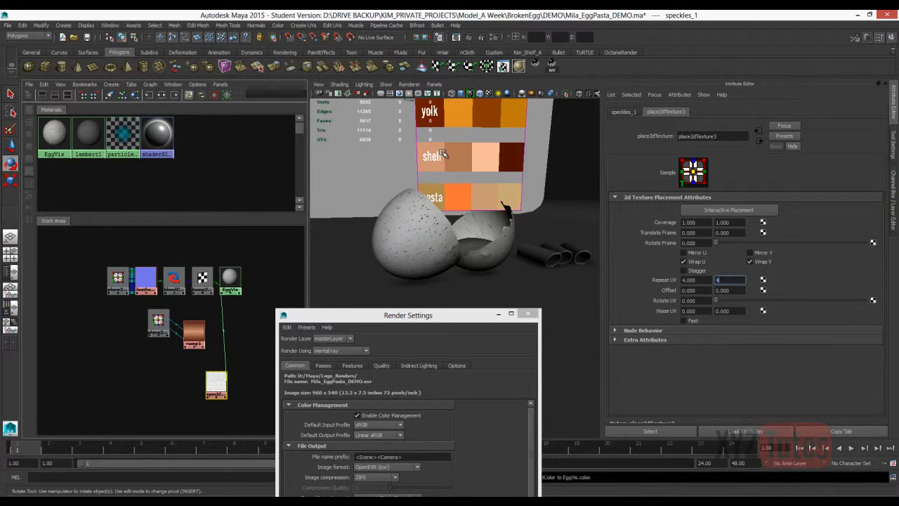
pyautogui.press('Return')
pyautogui.hotkey('shift', 'Tab')
pyautogui.write('2')
pyautogui.press('Return')
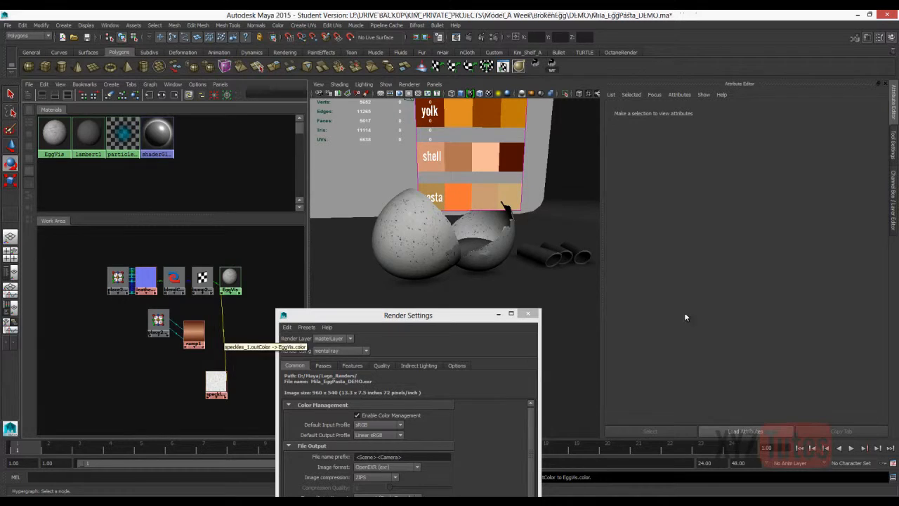
# Disconnect the speckles texture from the EggVis color and create a Blend Colors node.
pyautogui.press('Delete')
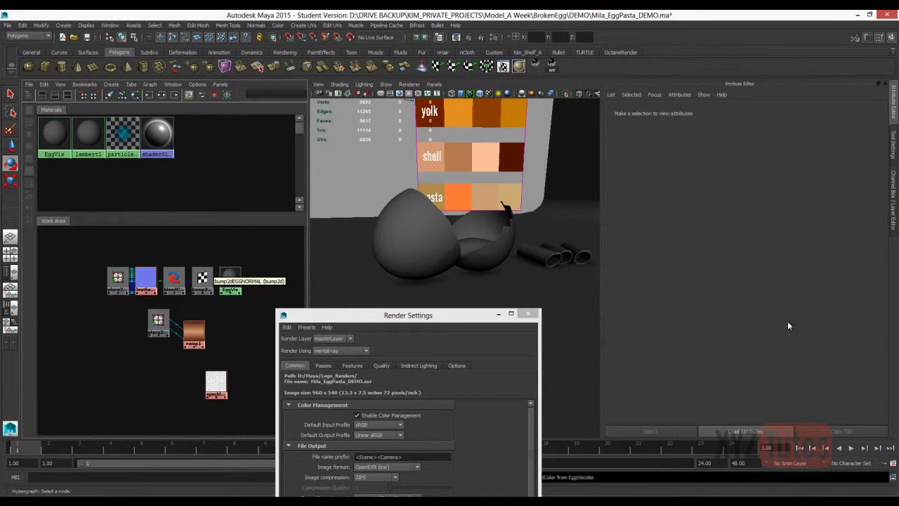
pyautogui.rightClick(223, 340)
pyautogui.moveTo(243, 377)
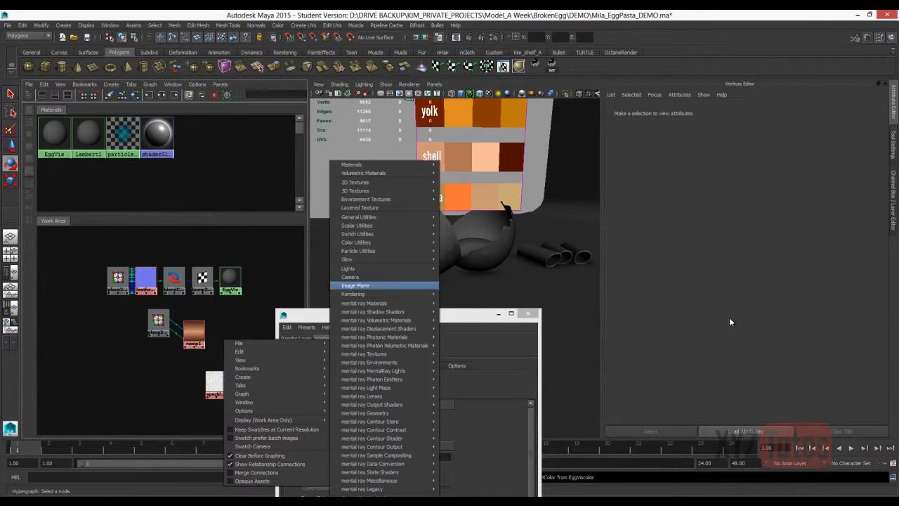
pyautogui.moveTo(354, 182)
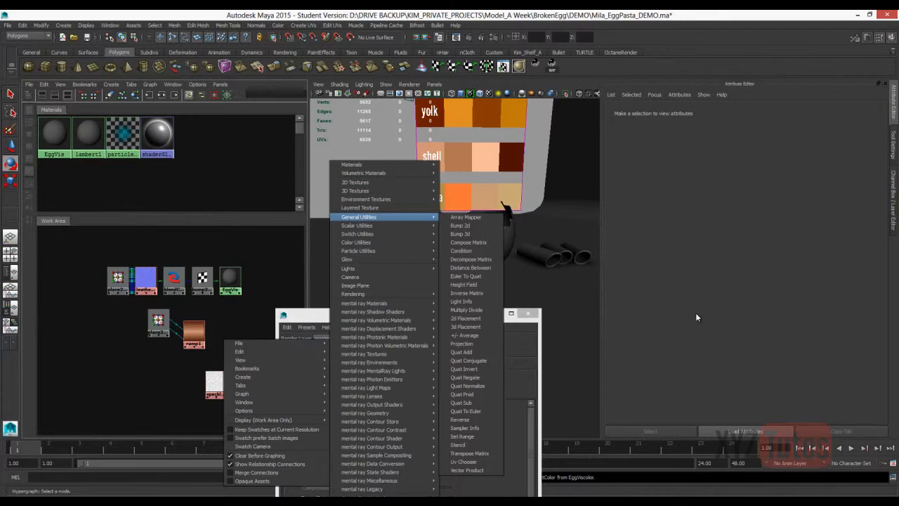
pyautogui.moveTo(356, 242)
pyautogui.click(463, 241)
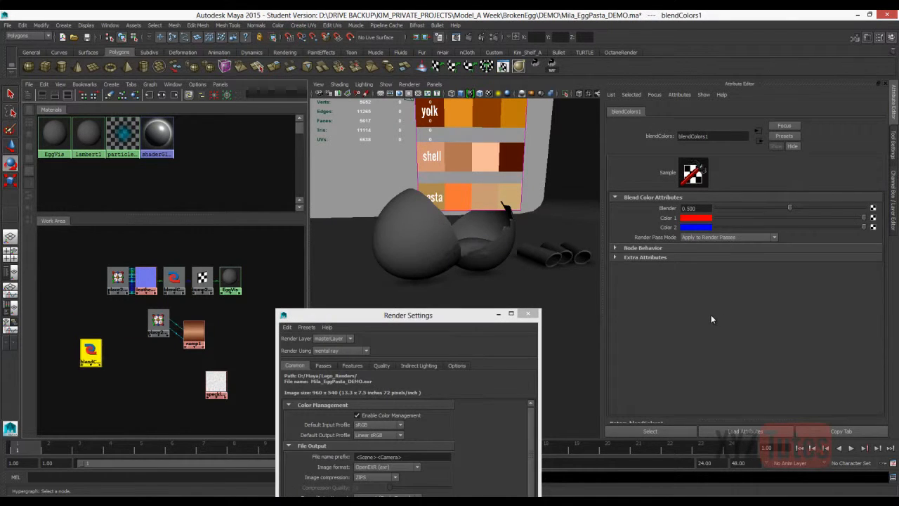
# Sample the dark brown shell swatch for Color 2 of the Blend Colors node and the pale peach one for Color 1.
pyautogui.click(695, 228)
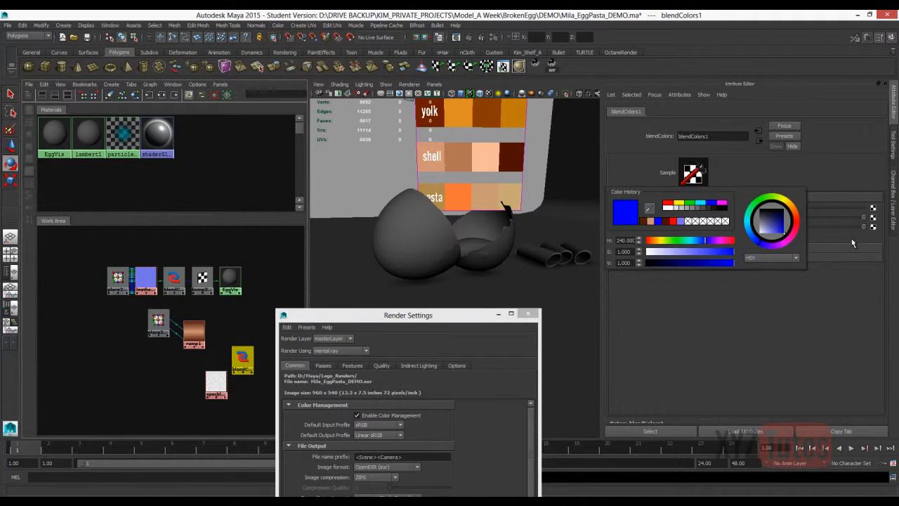
pyautogui.click(723, 203)
pyautogui.click(513, 159)
pyautogui.click(696, 218)
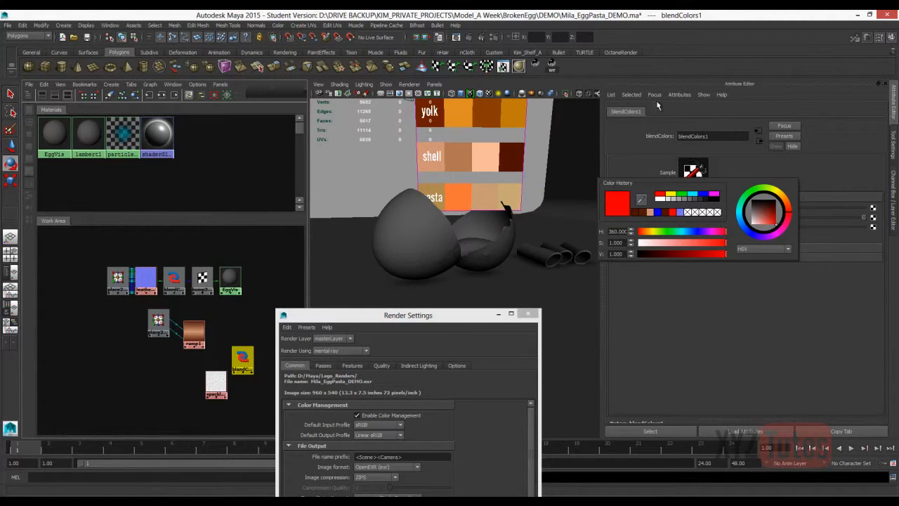
pyautogui.click(641, 199)
pyautogui.click(437, 148)
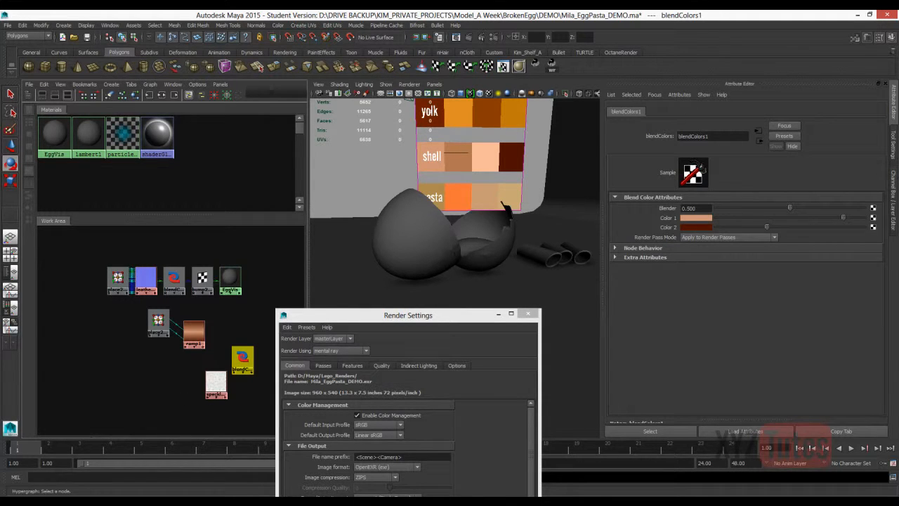
# Expand the speckles texture's Color Balance attributes and move its node under the ramp, beside the Blend Colors node.
pyautogui.click(216, 382)
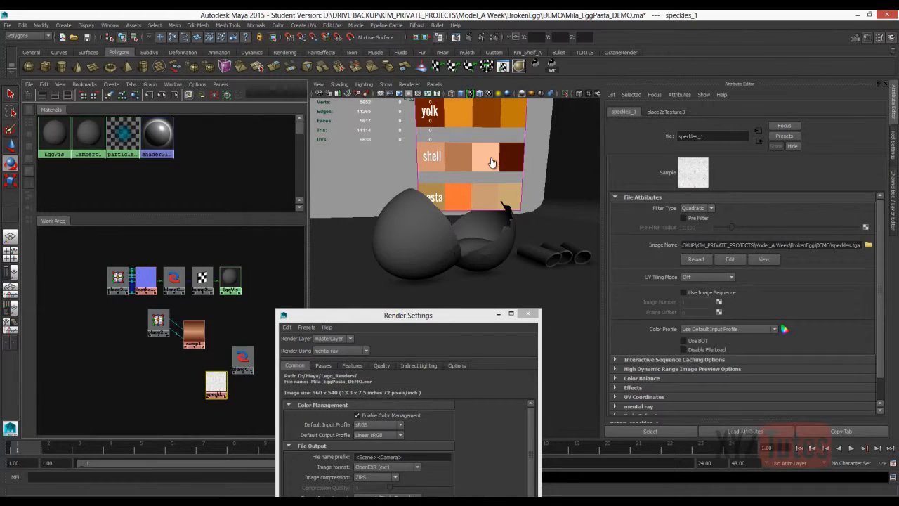
pyautogui.click(641, 352)
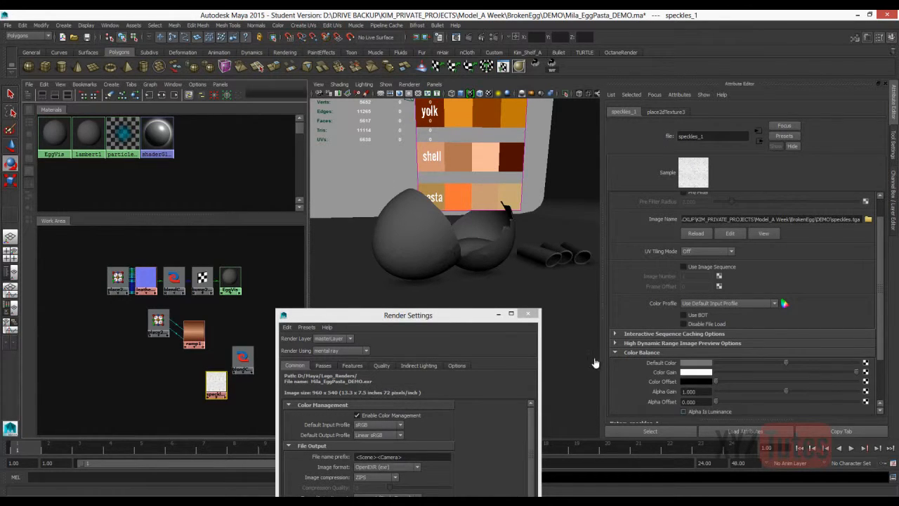
pyautogui.moveTo(216, 384)
pyautogui.mouseDown()
pyautogui.moveTo(187, 377)
pyautogui.moveTo(202, 369)
pyautogui.mouseUp()
pyautogui.click(243, 358)
pyautogui.click(260, 342)
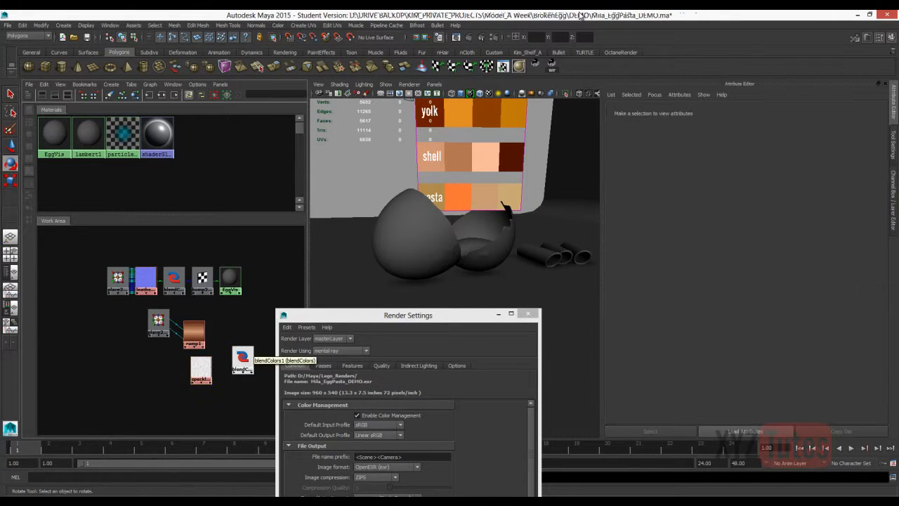
# Connect the speckles texture's outAlpha to the blender attribute of the Blend Colors node.
pyautogui.click(243, 359)
pyautogui.moveTo(202, 369); pyautogui.dragTo(237, 356, button='middle')
pyautogui.click(242, 396)
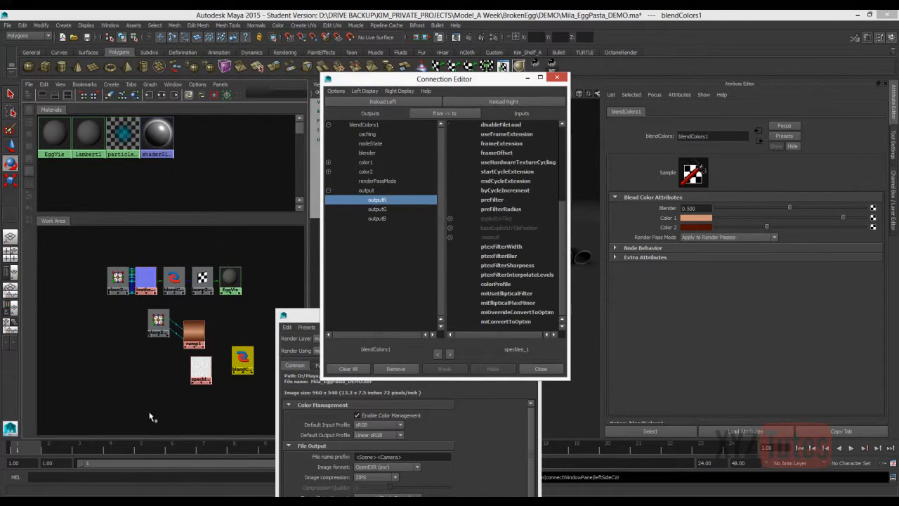
pyautogui.scroll(5, 491, 291)
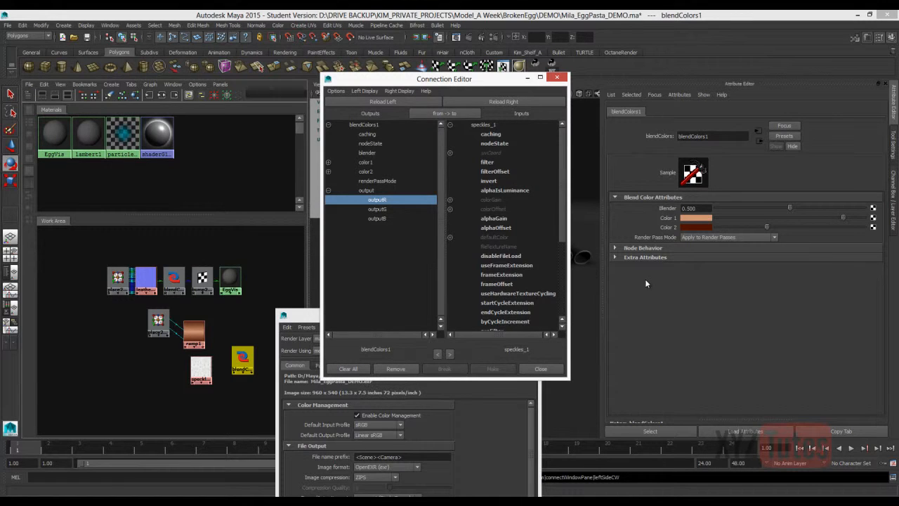
pyautogui.scroll(-5, 535, 333)
pyautogui.scroll(-1, 543, 438)
pyautogui.scroll(5, 597, 326)
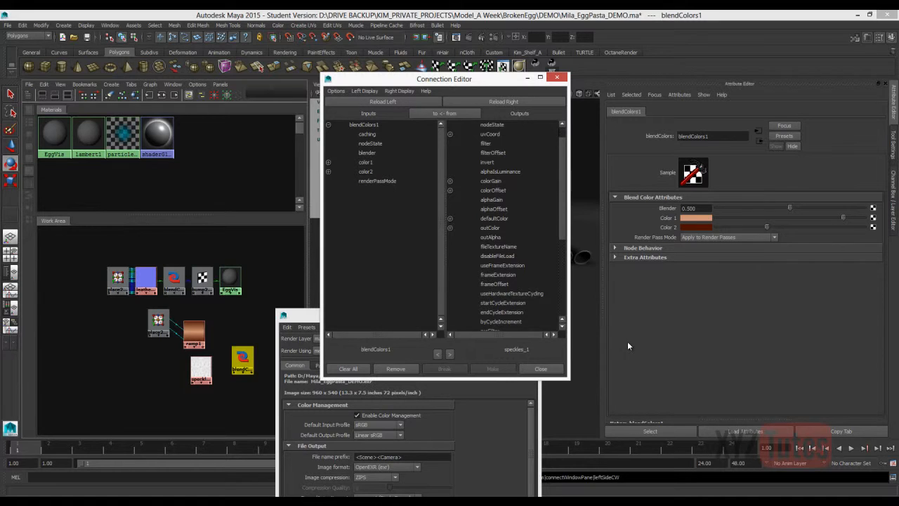
pyautogui.click(490, 237)
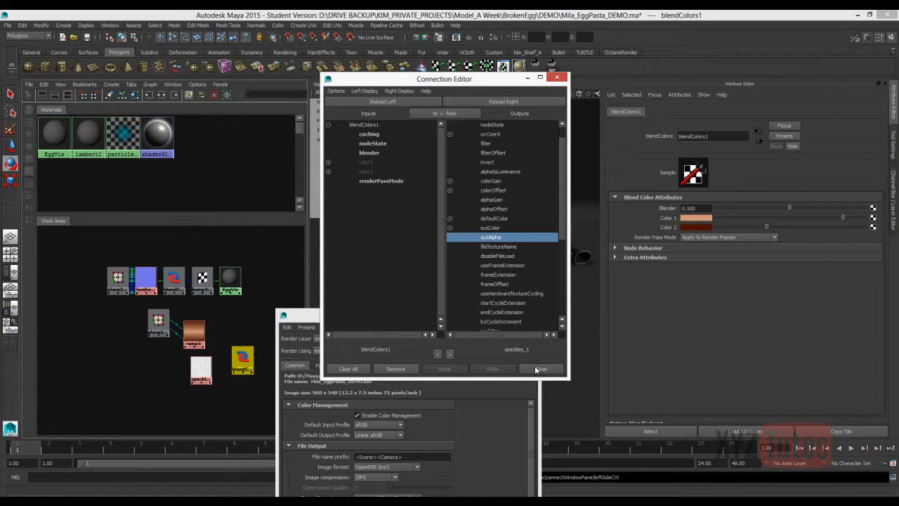
pyautogui.click(367, 152)
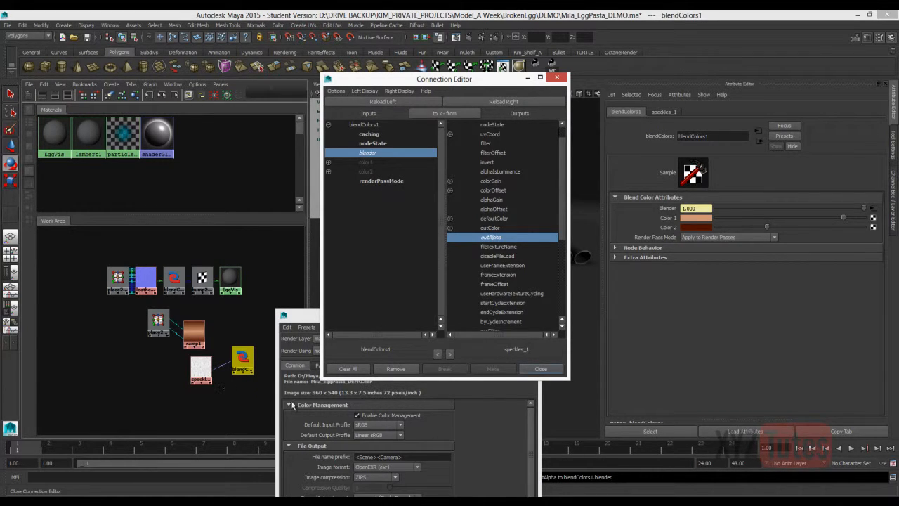
pyautogui.click(540, 368)
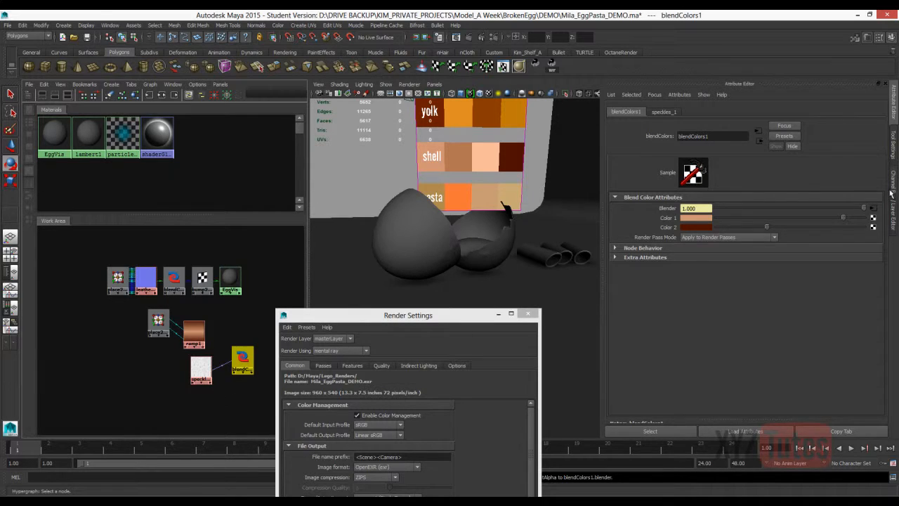
# Connect the speckle Blend Colors node's output to the EggVis color and delete that connection again.
pyautogui.click(260, 346)
pyautogui.middleClick(242, 357)
pyautogui.click(231, 279)
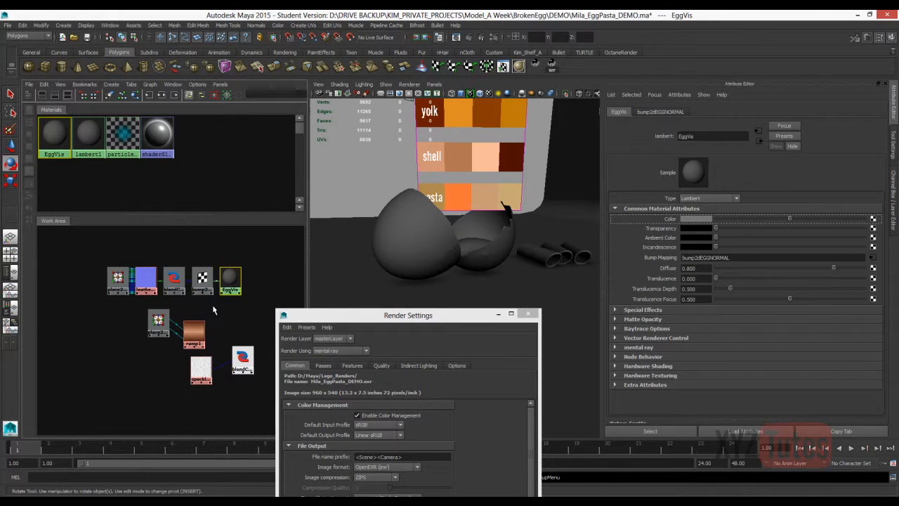
pyautogui.click(216, 304)
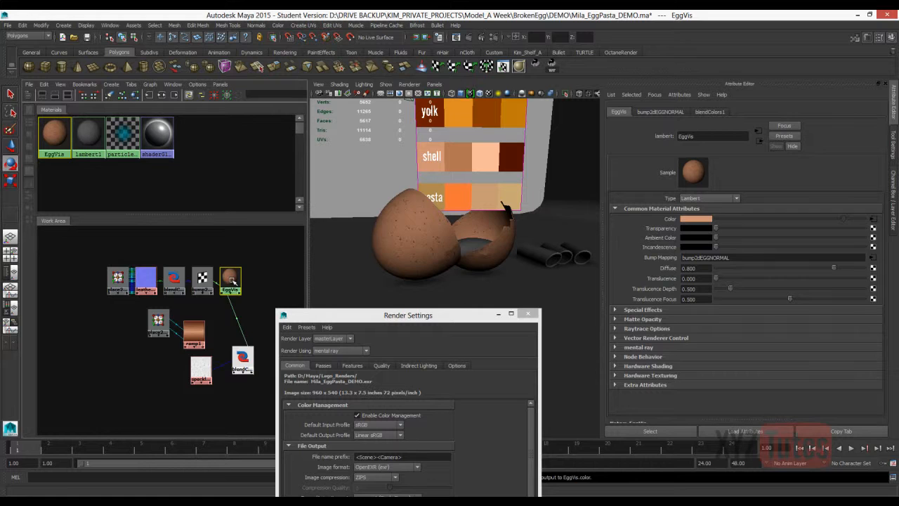
pyautogui.click(236, 318)
pyautogui.press('Delete')
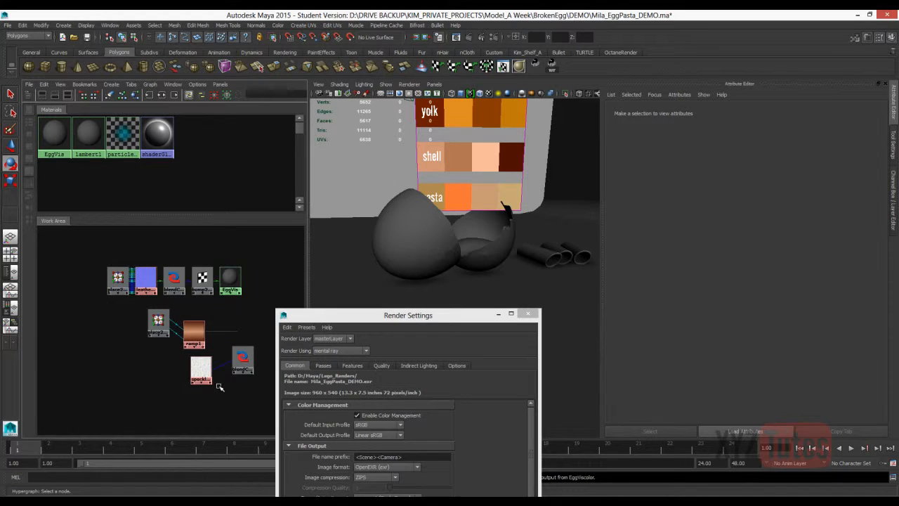
# Create a second Blend Colors node above the first, feeding the speckle blend into Color 1 and the ramp into Color 2.
pyautogui.rightClick(251, 325)
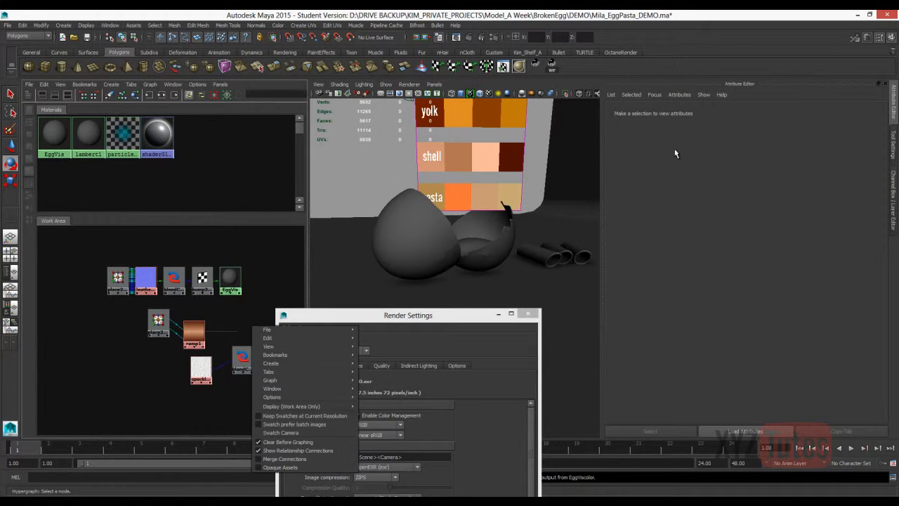
pyautogui.moveTo(271, 363)
pyautogui.moveTo(414, 241)
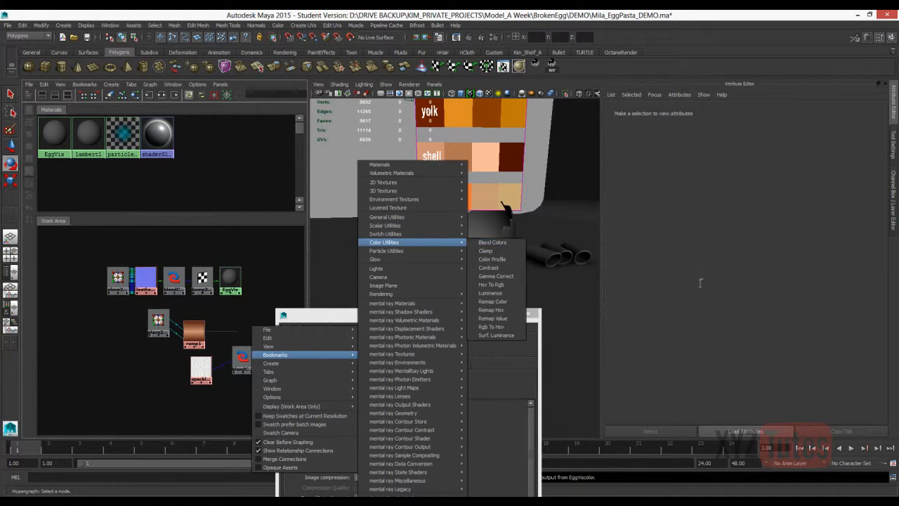
pyautogui.click(491, 242)
pyautogui.moveTo(88, 362); pyautogui.dragTo(246, 320)
pyautogui.moveTo(243, 356); pyautogui.dragTo(696, 218, button='middle')
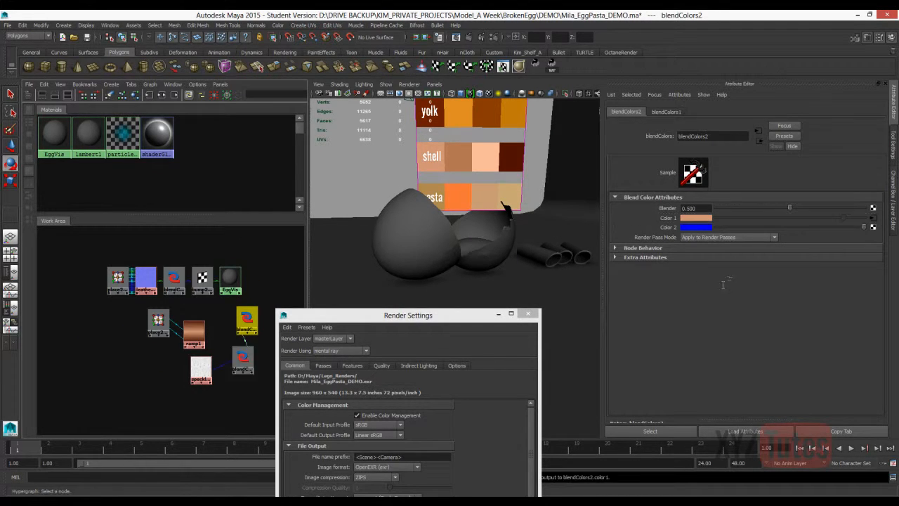
pyautogui.moveTo(195, 332); pyautogui.dragTo(696, 227, button='middle')
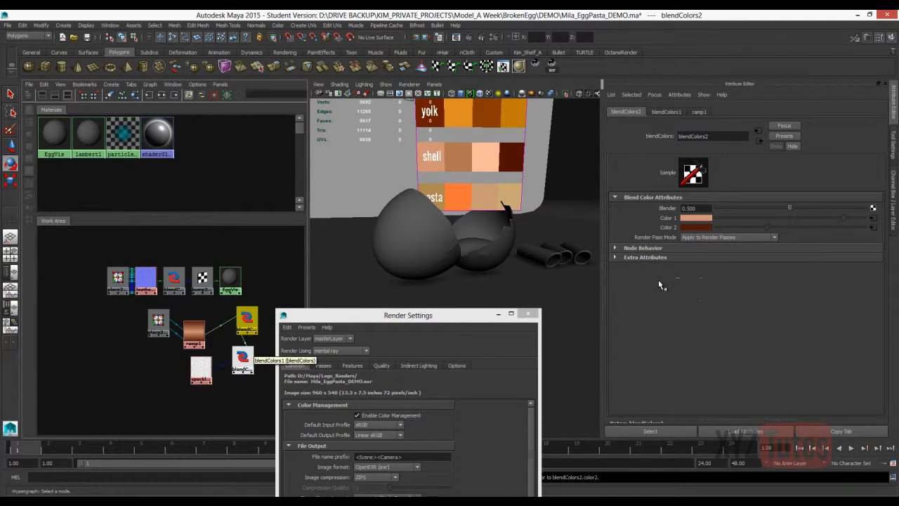
# Connect the second Blend Colors node's output to the EggVis color, and move the speckle blend node slightly lower in the graph.
pyautogui.click(229, 278)
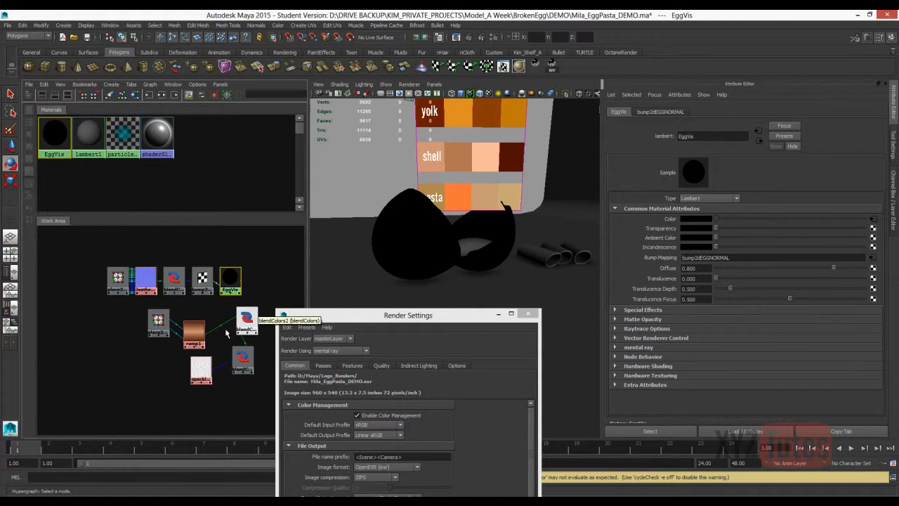
pyautogui.hotkey('alt', 'Tab')
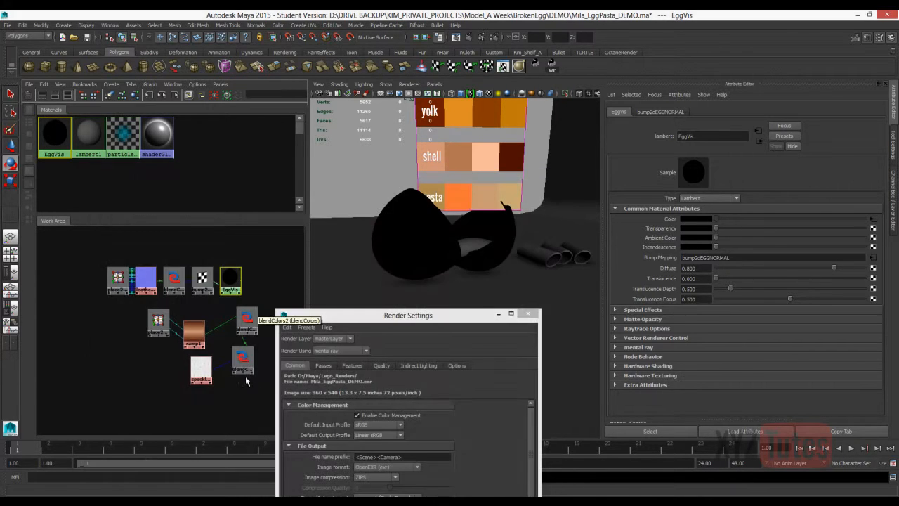
pyautogui.moveTo(244, 363); pyautogui.dragTo(243, 377)
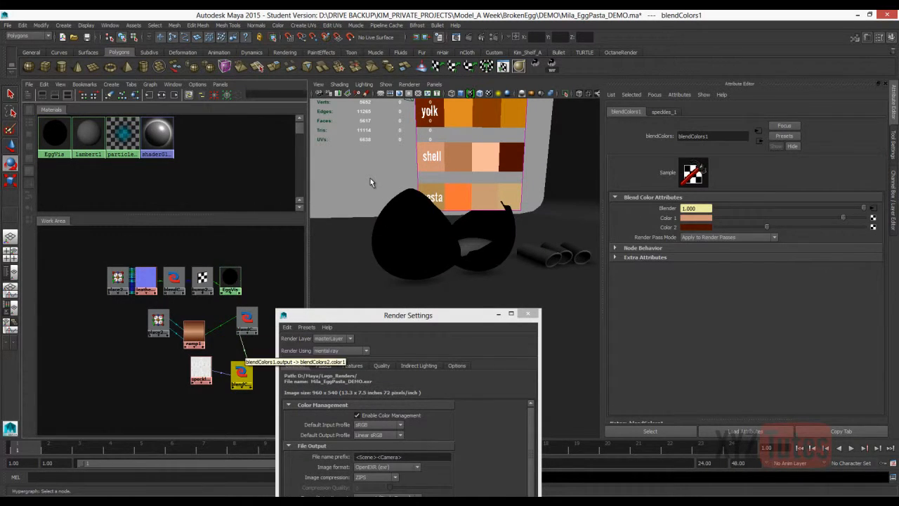
pyautogui.click(230, 279)
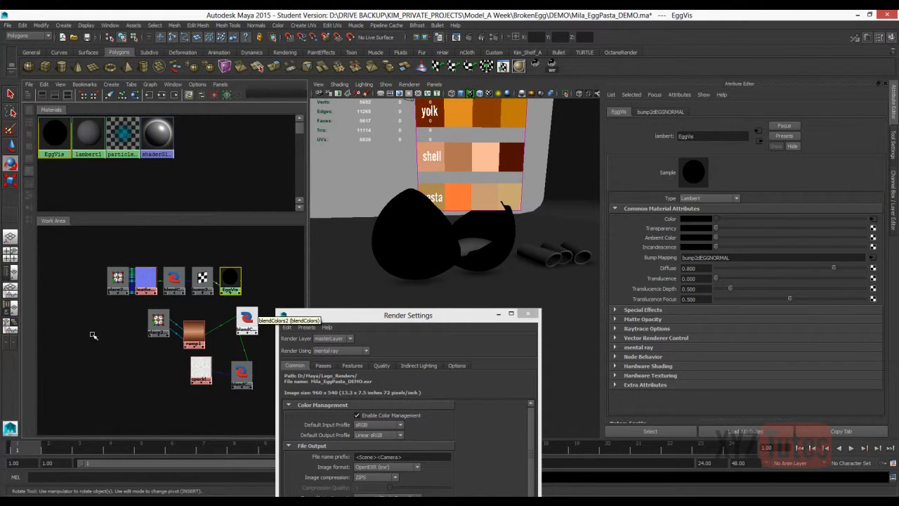
pyautogui.moveTo(251, 360); pyautogui.dragTo(232, 276, button='middle')
pyautogui.click(246, 349)
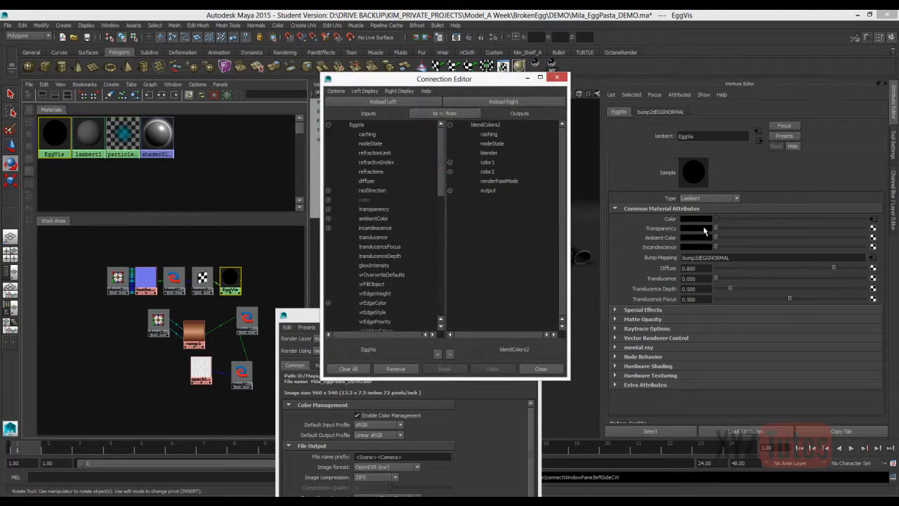
pyautogui.click(365, 200)
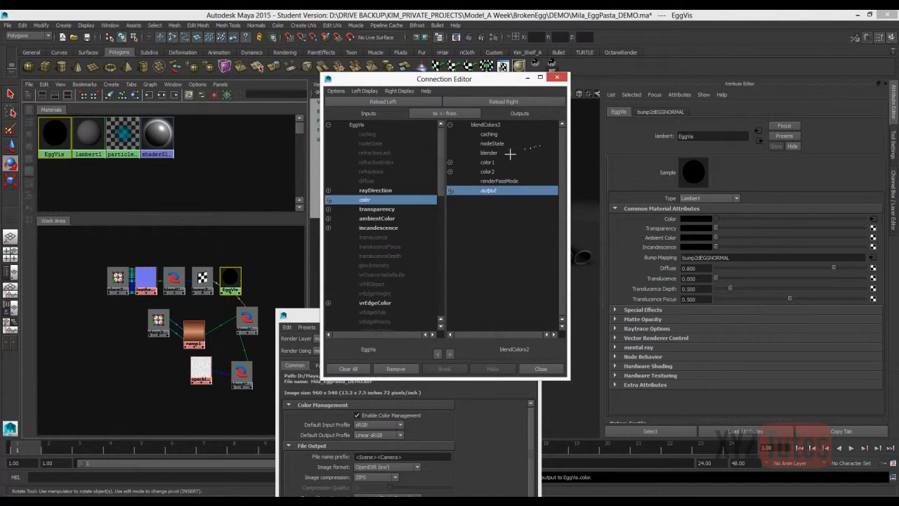
pyautogui.click(540, 369)
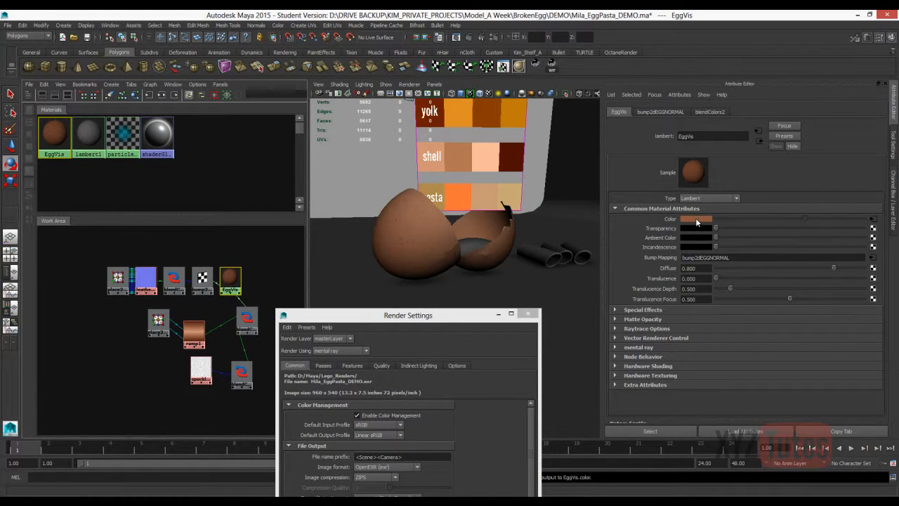
# Region-render the two eggshell halves and set the leather normal texture's Repeat UV to 6 and 6.
pyautogui.click(481, 37)
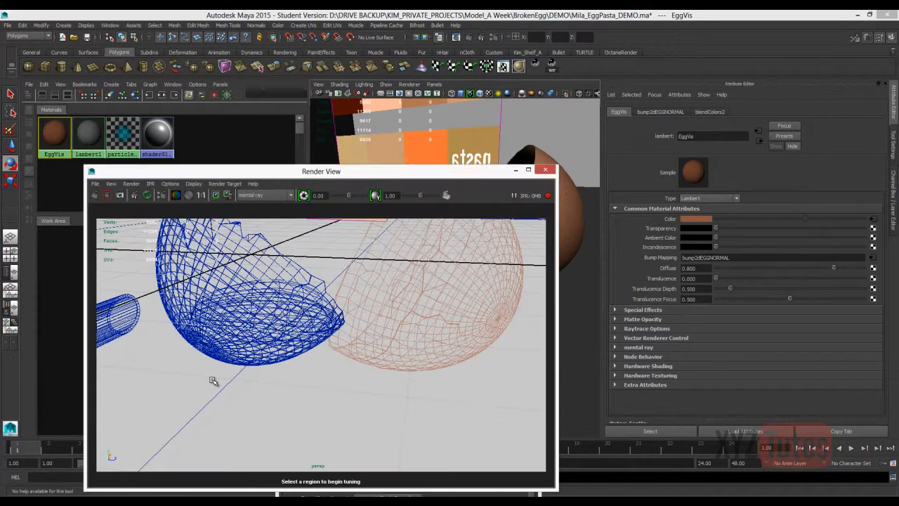
pyautogui.moveTo(518, 378); pyautogui.dragTo(96, 218)
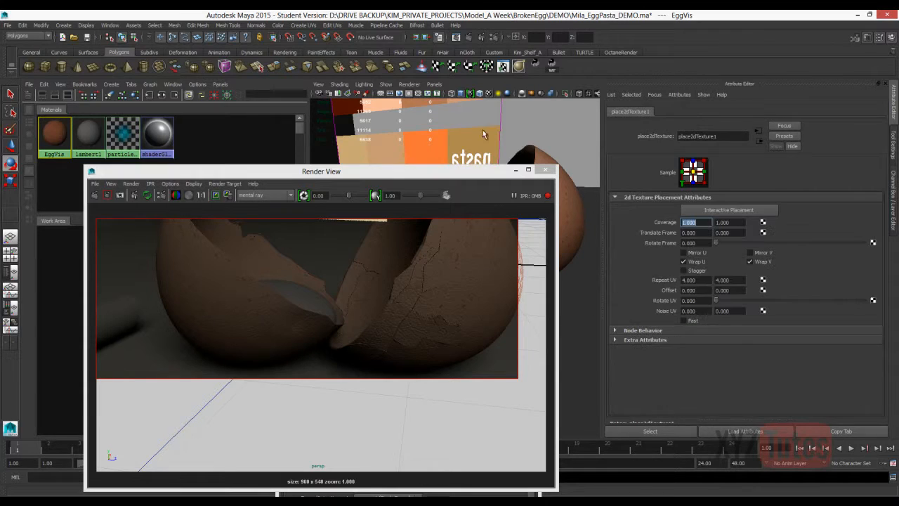
pyautogui.moveTo(699, 280)
pyautogui.mouseDown()
pyautogui.moveTo(680, 280)
pyautogui.moveTo(714, 280)
pyautogui.mouseUp()
pyautogui.write('6')
pyautogui.press('Return')
pyautogui.click(733, 280)
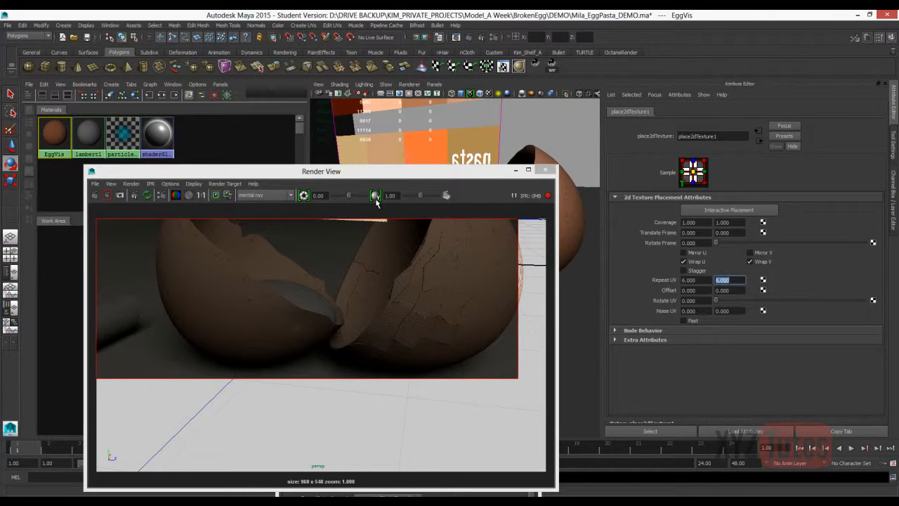
# Try a Blender value of 1 on the leather normal's Blend Colors node and set it back to 0.03.
pyautogui.click(758, 130)
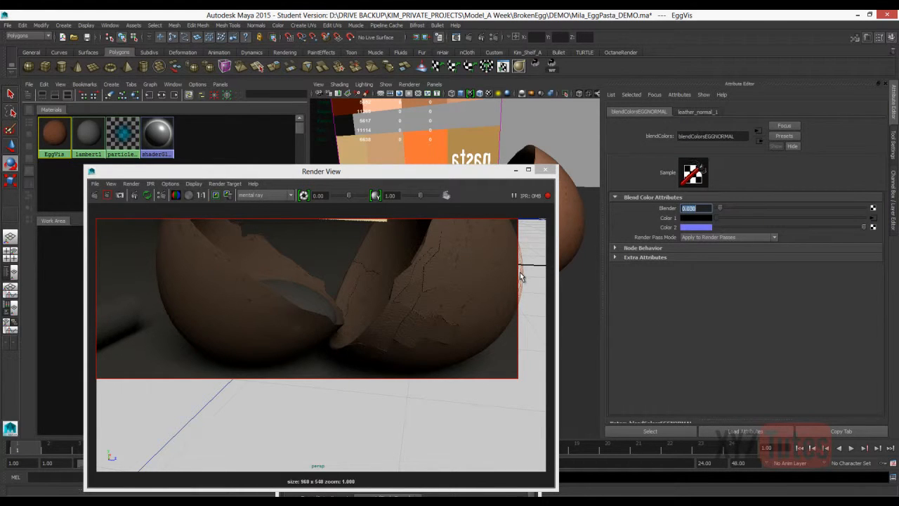
pyautogui.write('1')
pyautogui.press('Return')
pyautogui.write('0.03')
pyautogui.press('Return')
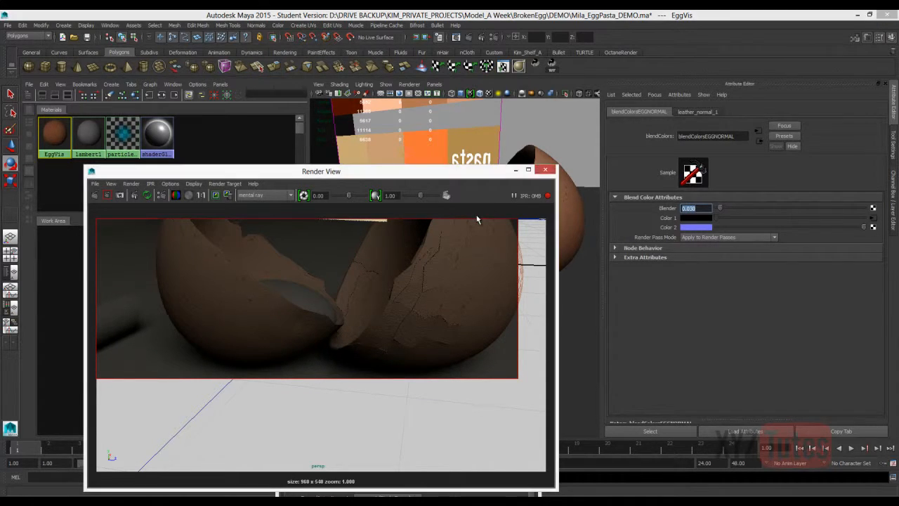
# Rename the Blend Colors node feeding EggVis as blendColorsEGGTOP and add EGGSPECKLE to the name of the speckle blend node.
pyautogui.click(545, 169)
pyautogui.hotkey('ctrl', 'z')
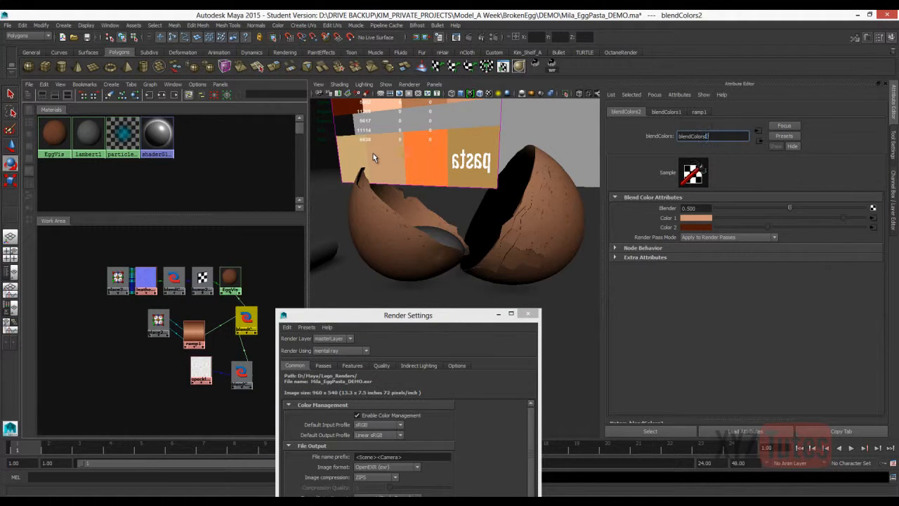
pyautogui.write('GGTOP')
pyautogui.press('Return')
pyautogui.click(242, 373)
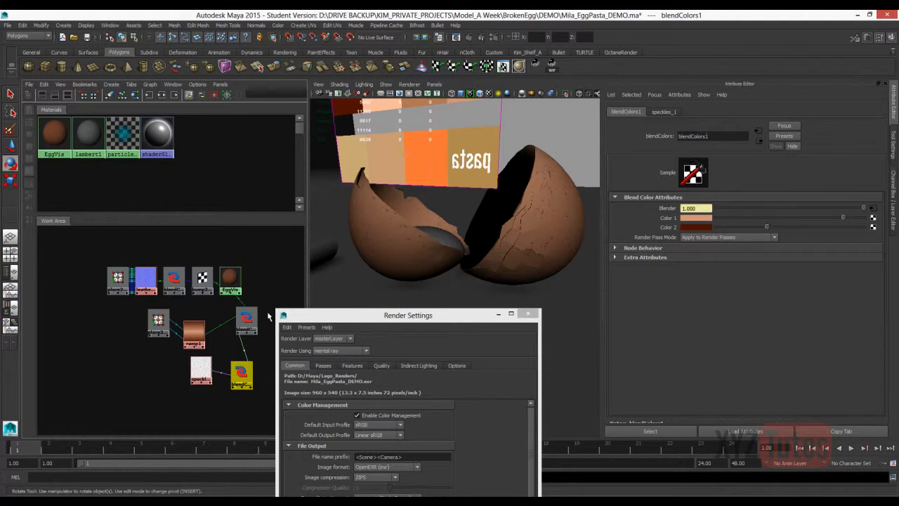
pyautogui.write('EGGSPECKLE')
pyautogui.press('Return')
pyautogui.click(240, 358)
pyautogui.click(246, 320)
pyautogui.click(241, 373)
pyautogui.click(246, 320)
pyautogui.click(231, 280)
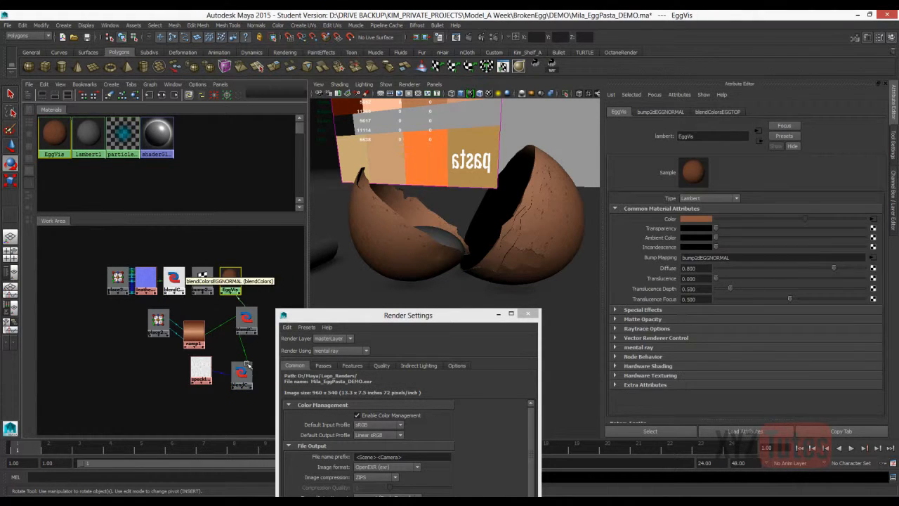
# Save the scene as an incremented version, accepting the Student Version notice.
pyautogui.click(267, 351)
pyautogui.hotkey('alt', 'f')
pyautogui.press('i')
pyautogui.press('i')
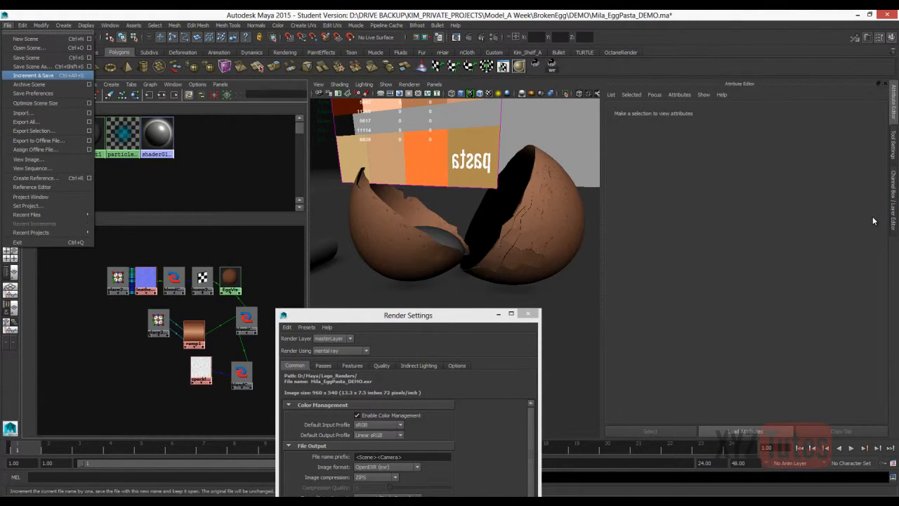
pyautogui.press('Return')
pyautogui.press('Return')
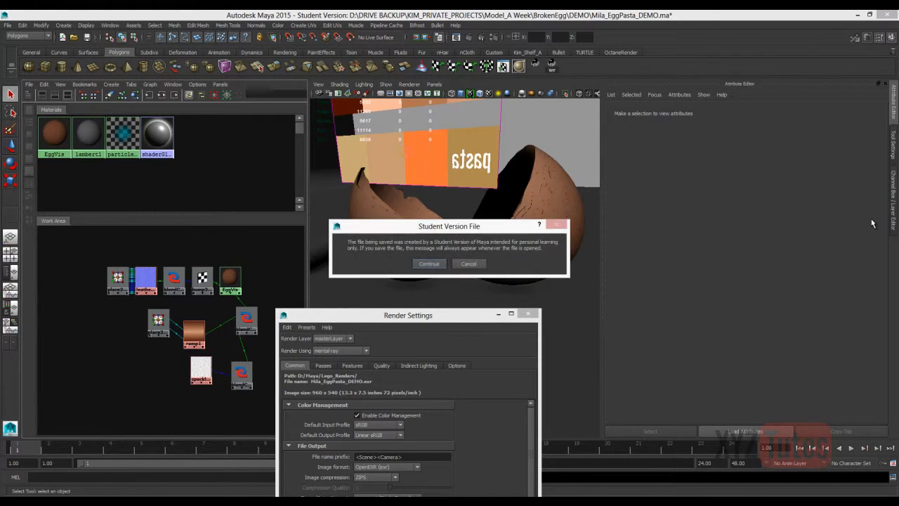
pyautogui.press('Return')
# Rotate the swatches image plane so its labels read correctly from the camera, and reposition it above the eggshells.
pyautogui.press('e')
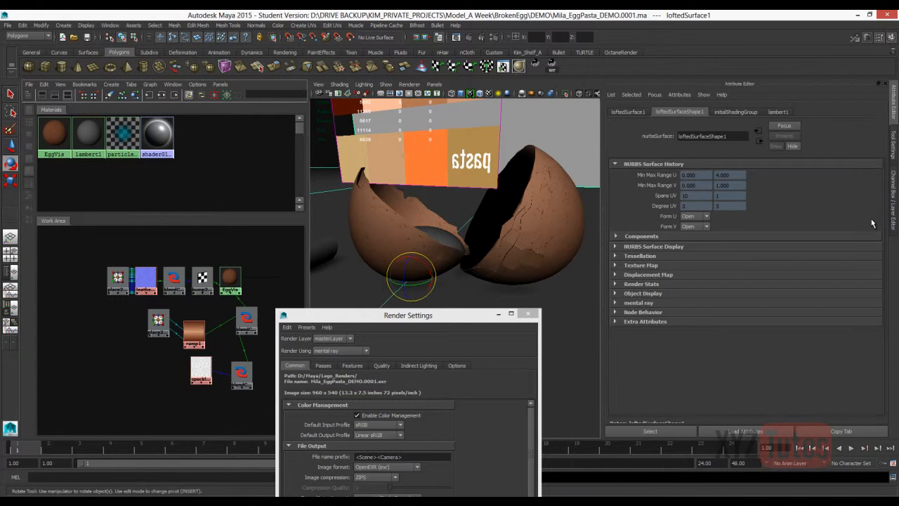
pyautogui.keyDown('alt'); pyautogui.moveTo(436, 288); pyautogui.dragTo(231, 326, button='right'); pyautogui.keyUp('alt')
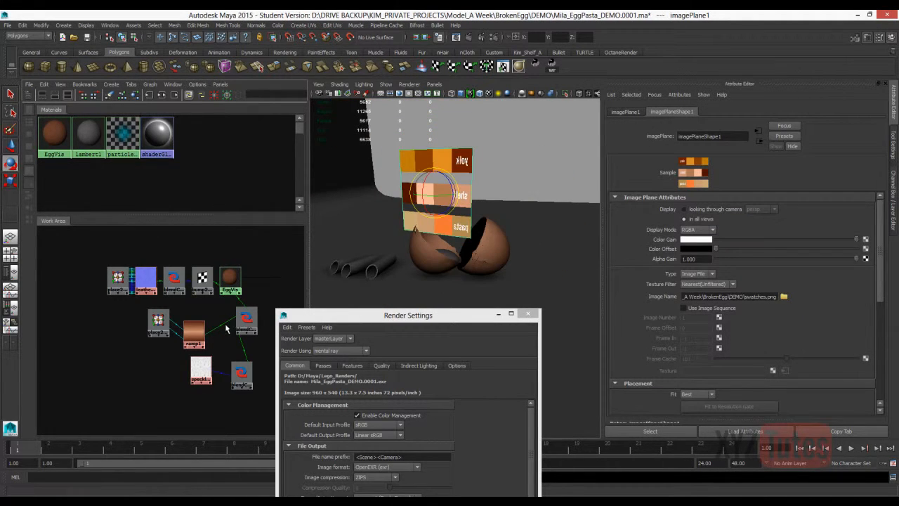
pyautogui.press('w')
pyautogui.moveTo(446, 191); pyautogui.dragTo(485, 186)
pyautogui.press('e')
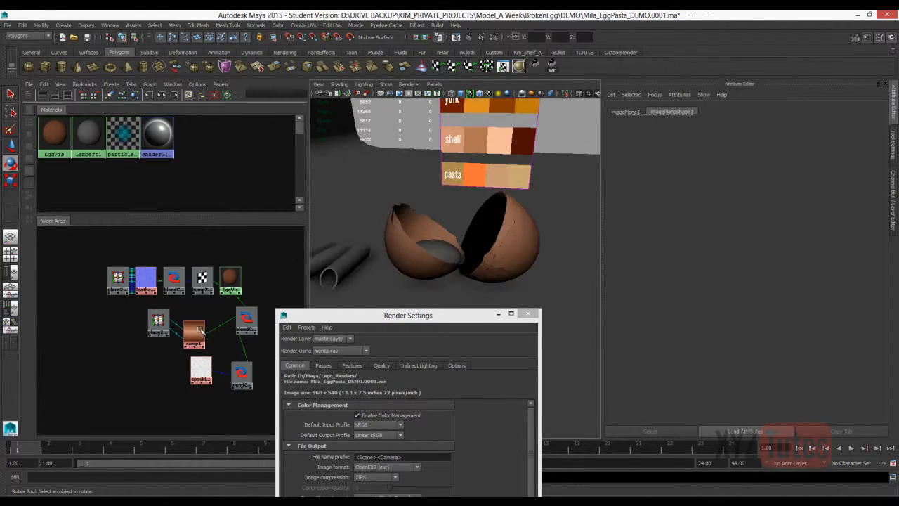
# Create a directional light, raise it beside the eggshells aimed down at them, and render the region around the shells.
pyautogui.click(63, 25)
pyautogui.moveTo(72, 66)
pyautogui.click(178, 79)
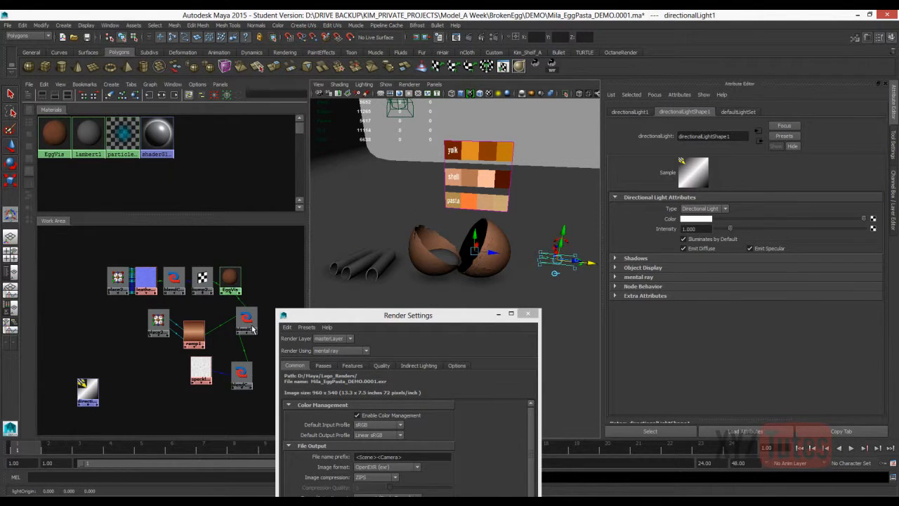
pyautogui.moveTo(564, 230); pyautogui.dragTo(576, 168)
pyautogui.moveTo(474, 251); pyautogui.dragTo(473, 283)
pyautogui.click(481, 37)
pyautogui.moveTo(219, 231); pyautogui.dragTo(479, 396)
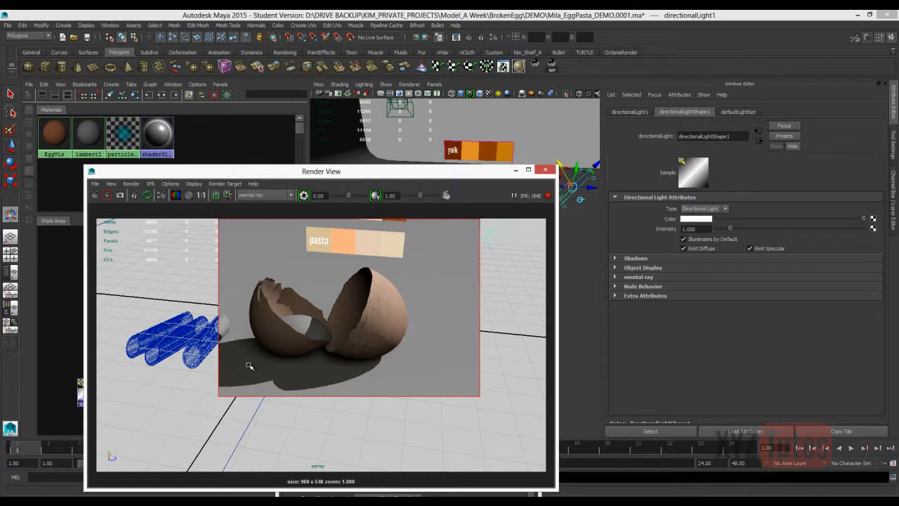
# Preview the eggshell render at a display gamma of 0.71 and restore the gamma to 1.00.
pyautogui.moveTo(420, 195); pyautogui.dragTo(412, 196)
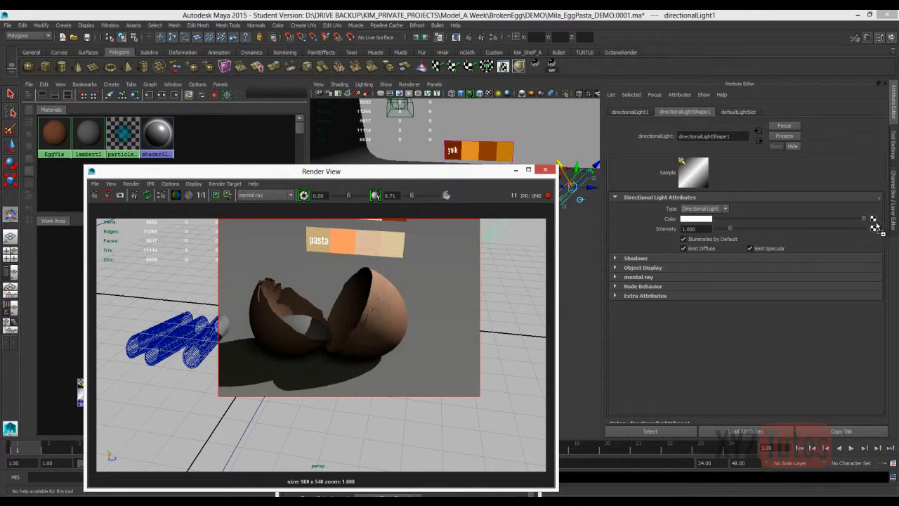
pyautogui.write('1')
pyautogui.press('Return')
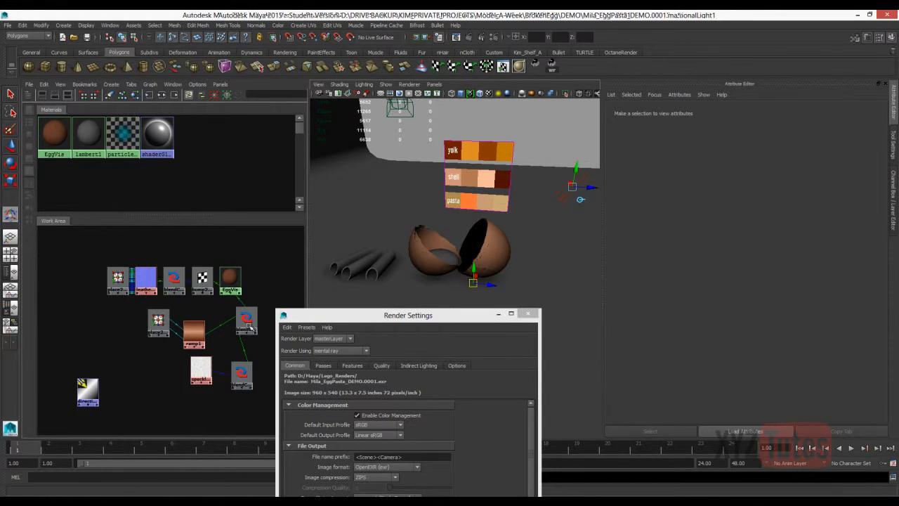
pyautogui.moveTo(250, 328); pyautogui.dragTo(245, 363)
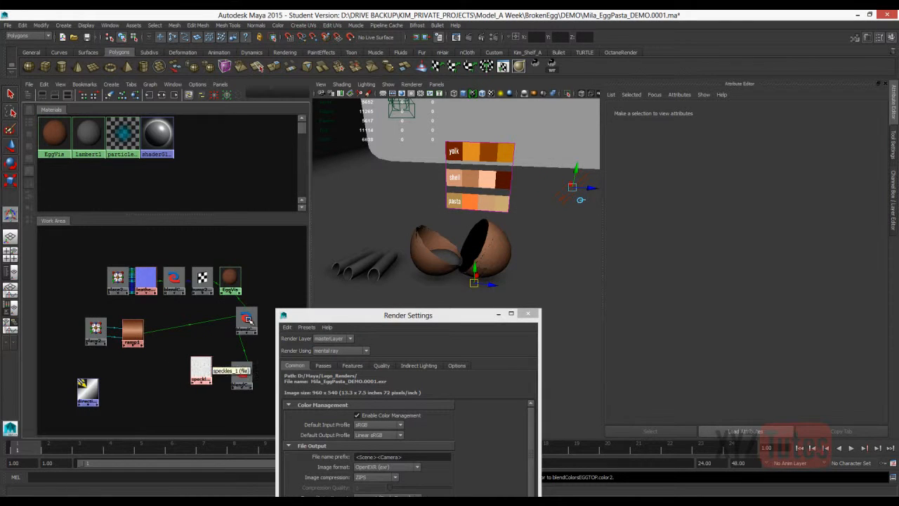
# Create a Gamma Correct utility node above the eggshell network and set its three gamma values to 0.455.
pyautogui.click(229, 382)
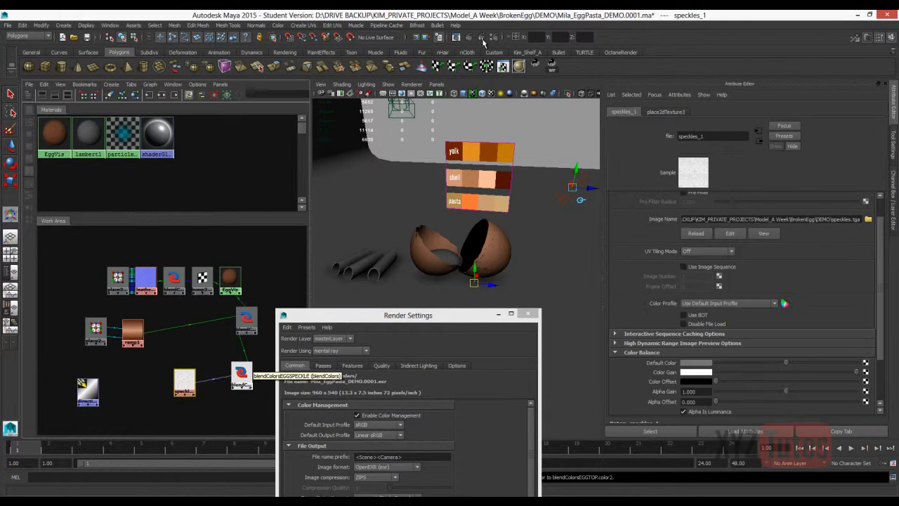
pyautogui.rightClick(192, 344)
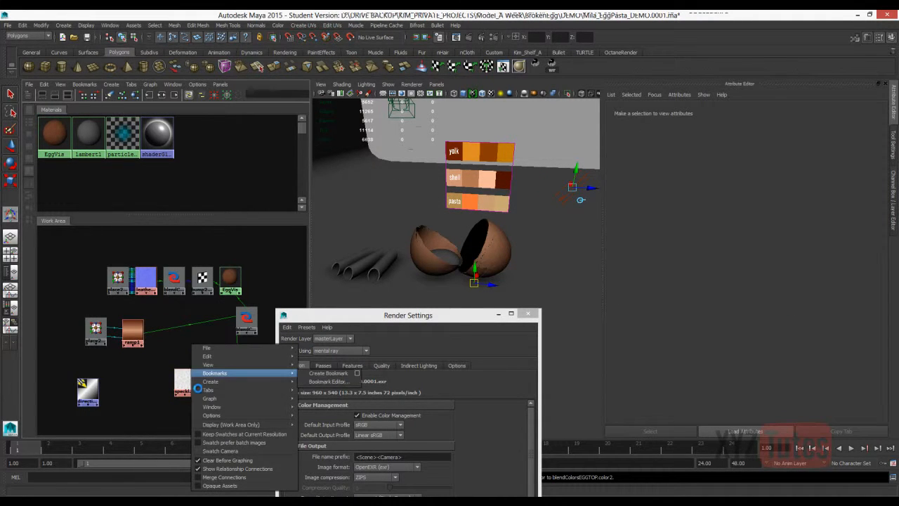
pyautogui.moveTo(330, 241)
pyautogui.click(430, 276)
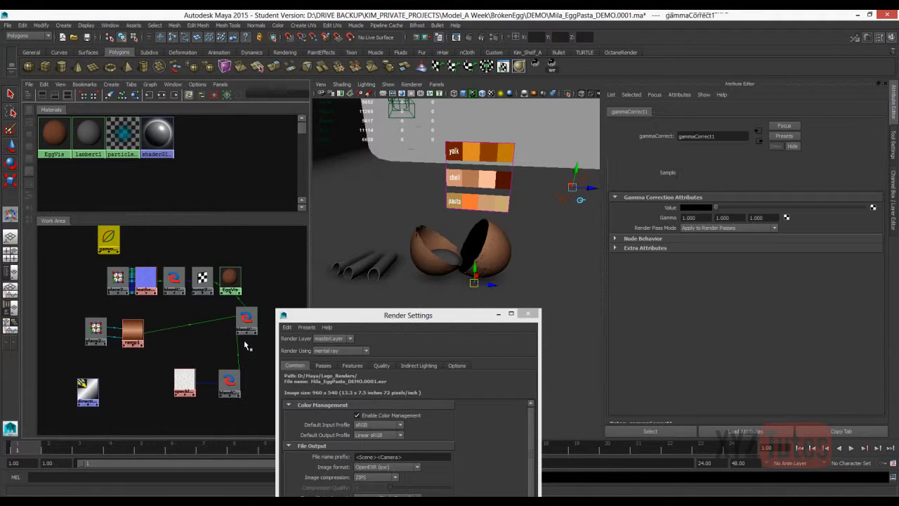
pyautogui.moveTo(109, 239); pyautogui.dragTo(180, 240)
pyautogui.moveTo(696, 217); pyautogui.dragTo(515, 191)
pyautogui.write('.455')
pyautogui.press('Tab')
pyautogui.write('.455')
pyautogui.press('Tab')
pyautogui.write('.455')
pyautogui.press('Return')
pyautogui.click(221, 331)
# Duplicate the Gamma Correct node, placing the copy beside the ramp and the original beside the speckle blend node.
pyautogui.click(180, 240)
pyautogui.hotkey('ctrl', 'd')
pyautogui.moveTo(109, 268)
pyautogui.mouseDown()
pyautogui.moveTo(202, 330)
pyautogui.moveTo(176, 311)
pyautogui.mouseUp()
pyautogui.moveTo(180, 238); pyautogui.dragTo(263, 357)
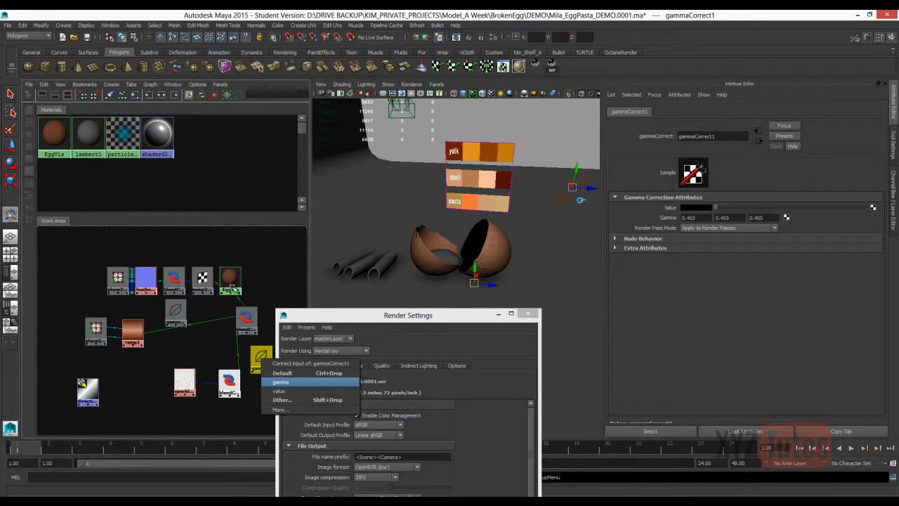
# Feed blendColorsEGGSPECKLE and the ramp into the value inputs of gammaCorrect1 and gammaCorrect2, removing the mistaken link between the gamma nodes.
pyautogui.click(279, 390)
pyautogui.moveTo(134, 332); pyautogui.dragTo(174, 309, button='middle')
pyautogui.click(193, 335)
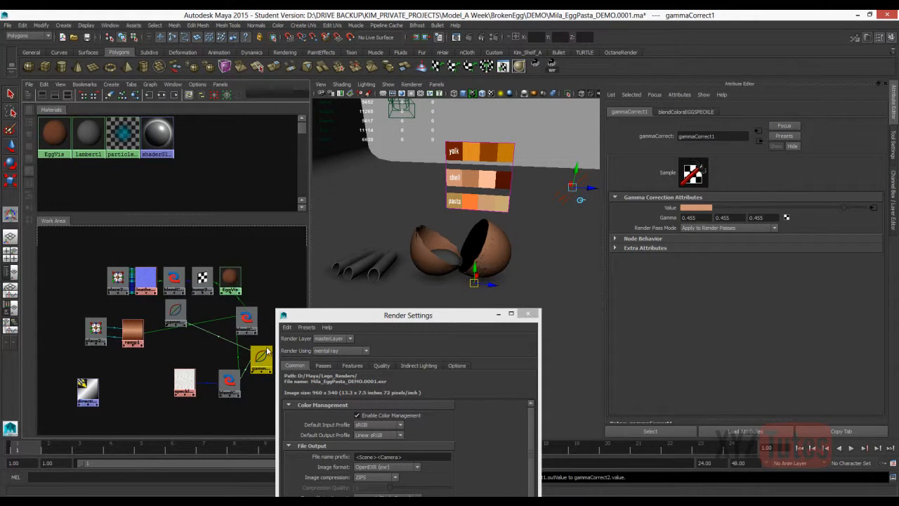
pyautogui.click(265, 349)
pyautogui.press('Delete')
pyautogui.moveTo(133, 329); pyautogui.dragTo(174, 306, button='middle')
pyautogui.click(193, 337)
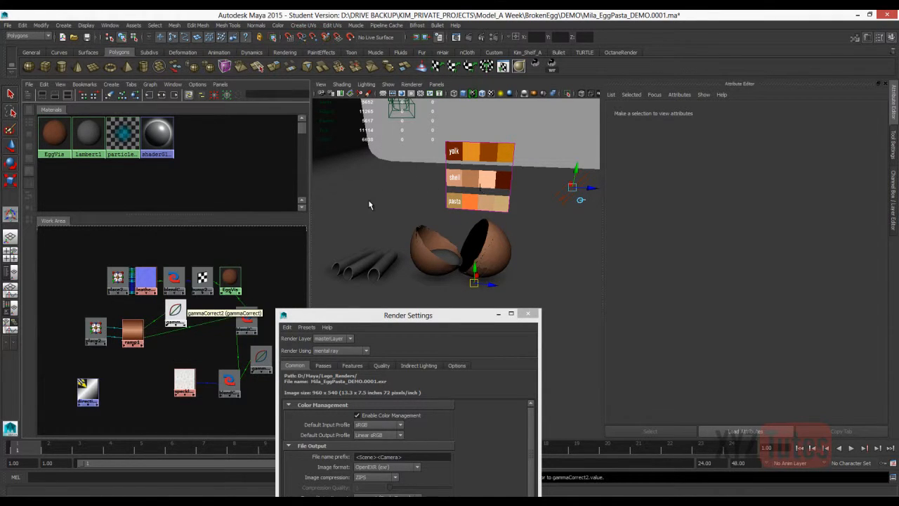
# Connect gammaCorrect1 to Color 1 and gammaCorrect2 to Color 2 of blendColorsEGGTOP.
pyautogui.click(176, 311)
pyautogui.click(246, 319)
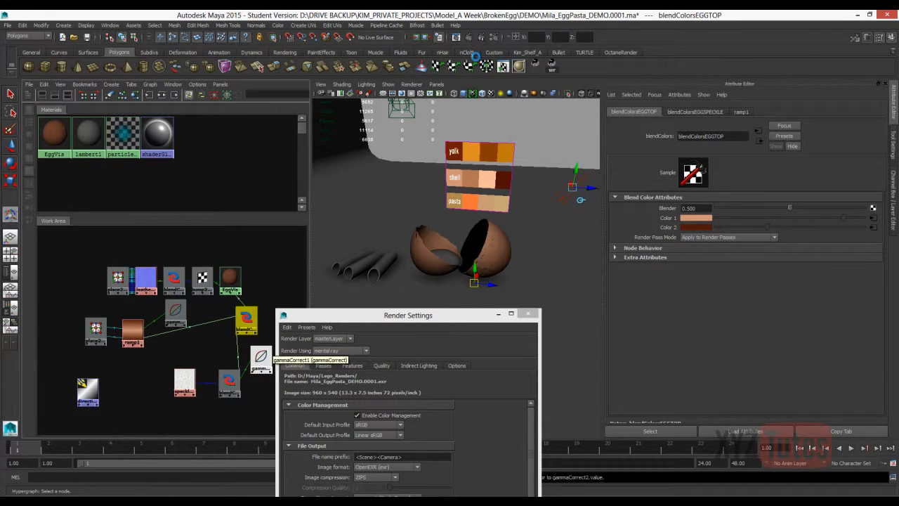
pyautogui.moveTo(371, 267)
pyautogui.mouseDown(button='middle')
pyautogui.moveTo(435, 222)
pyautogui.moveTo(697, 218)
pyautogui.mouseUp(button='middle')
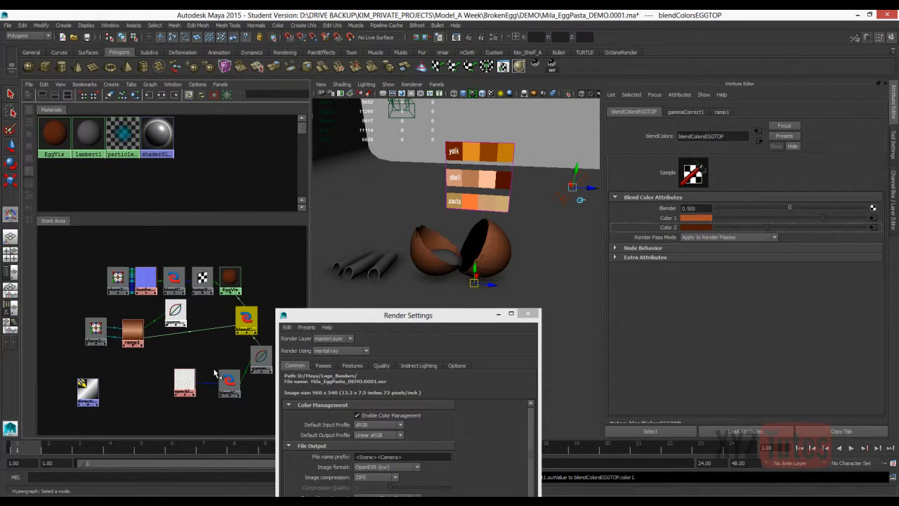
pyautogui.moveTo(176, 311); pyautogui.dragTo(697, 228, button='middle')
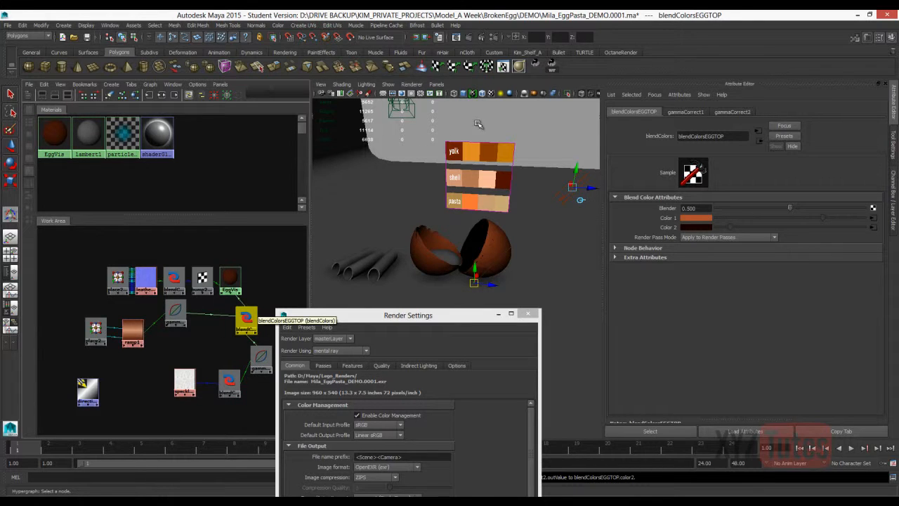
# Render the region around the eggshells to check the gamma-corrected colours, and close the render window.
pyautogui.click(480, 37)
pyautogui.moveTo(434, 386); pyautogui.dragTo(217, 233)
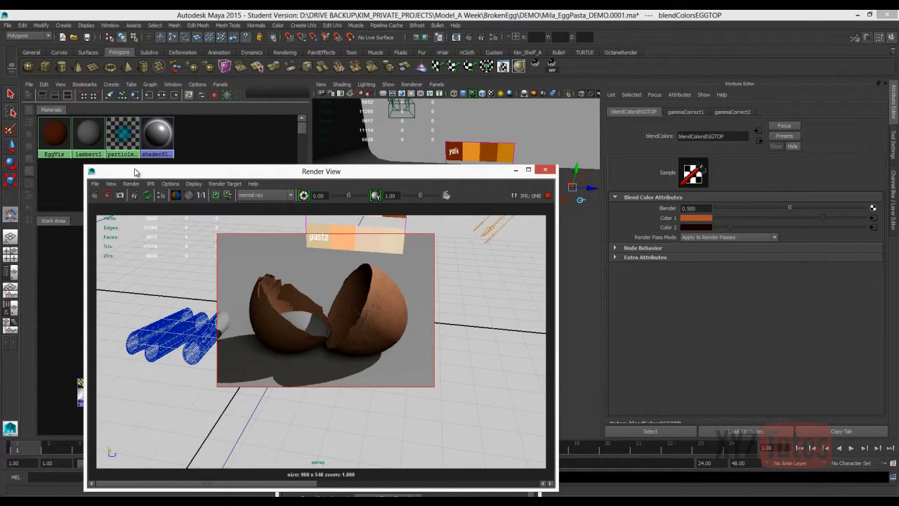
pyautogui.hotkey('alt', 'F4')
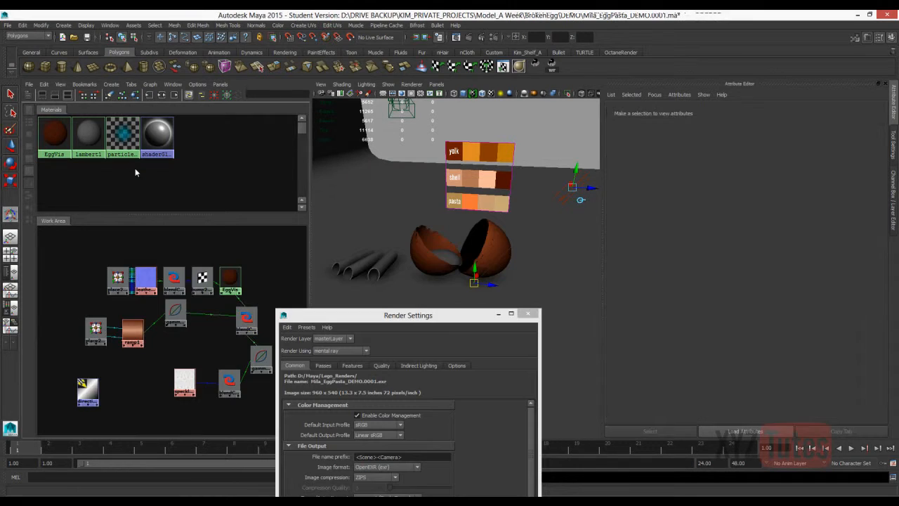
# Save the scene incrementally as Mila_EggPasta_DEMO.0002 and clear the node selection.
pyautogui.hotkey('alt', 'f')
pyautogui.press('i')
pyautogui.press('Return')
pyautogui.press('Return')
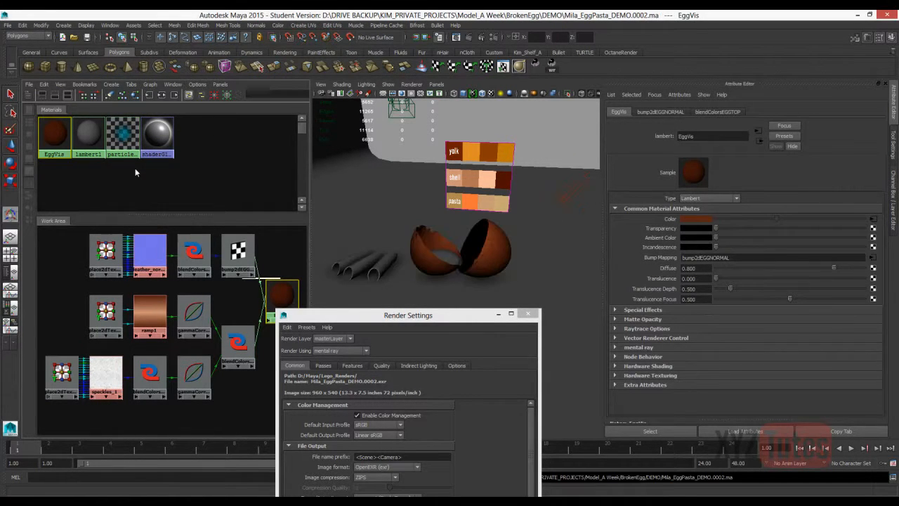
pyautogui.click(134, 167)
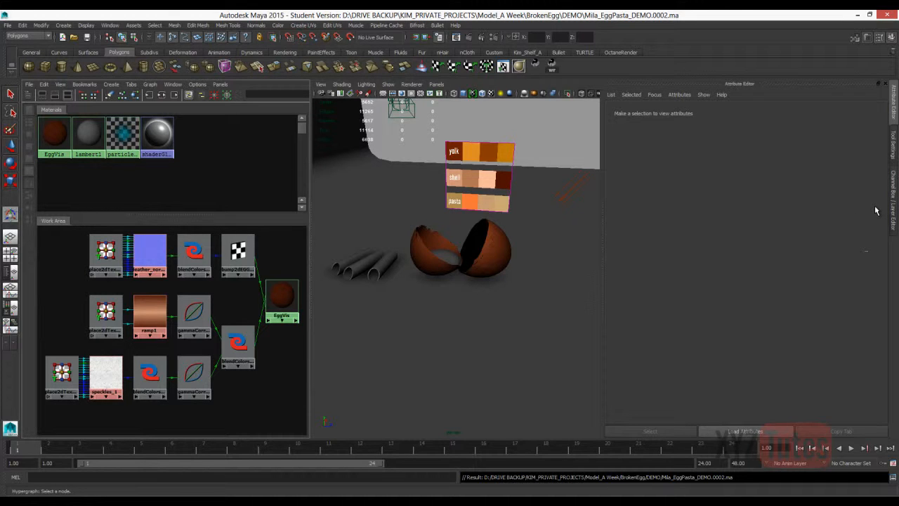
# Widen the node work area, create a mila_material and set its base component to Diffuse (Scatter).
pyautogui.moveTo(311, 246); pyautogui.dragTo(355, 246)
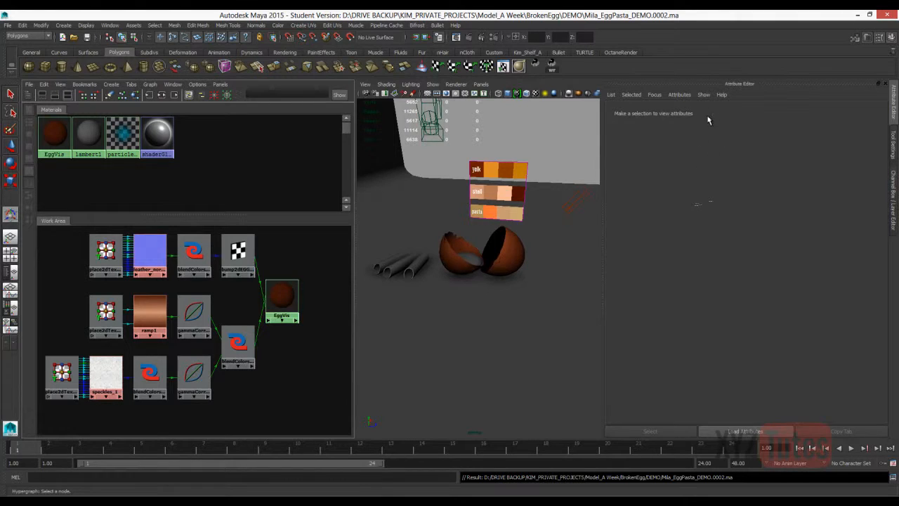
pyautogui.rightClick(316, 239)
pyautogui.moveTo(337, 277)
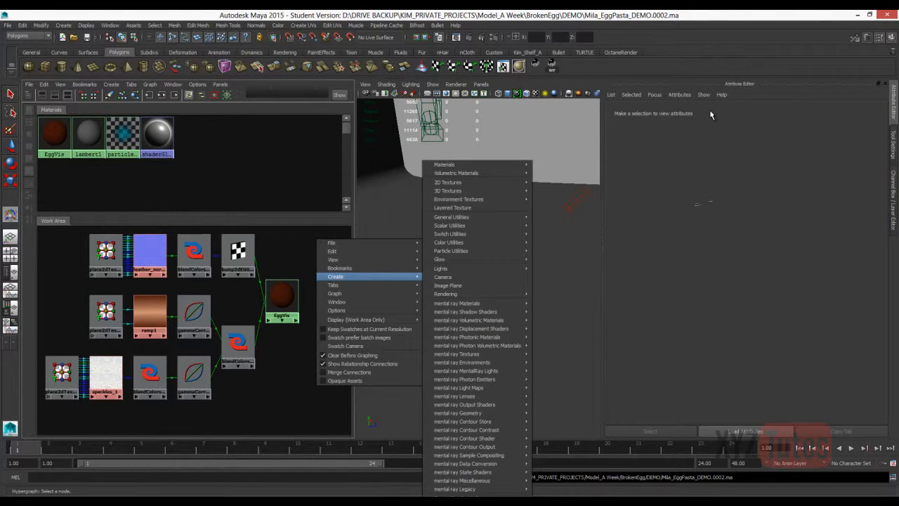
pyautogui.moveTo(457, 302)
pyautogui.click(558, 389)
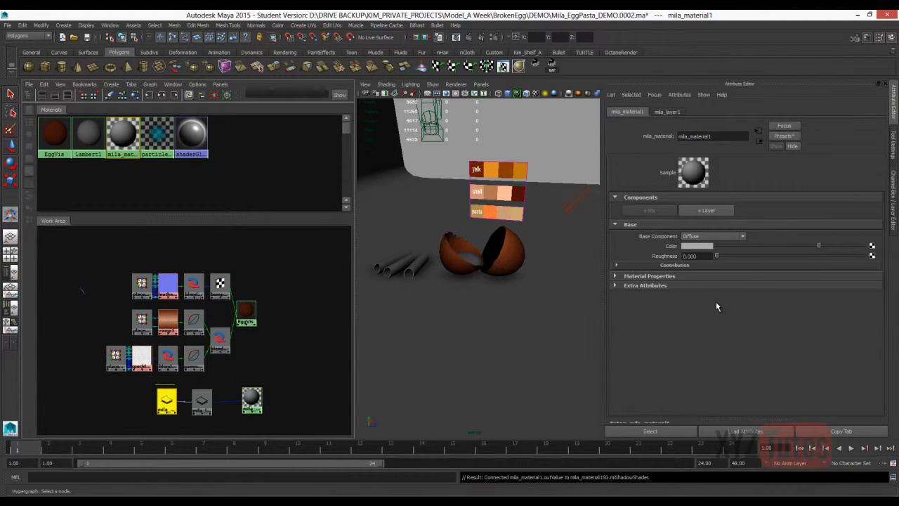
pyautogui.click(719, 238)
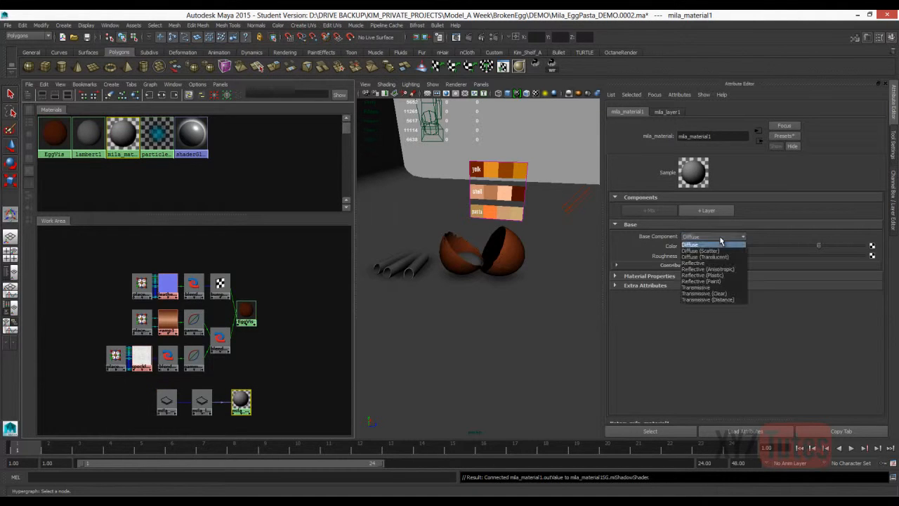
pyautogui.click(720, 243)
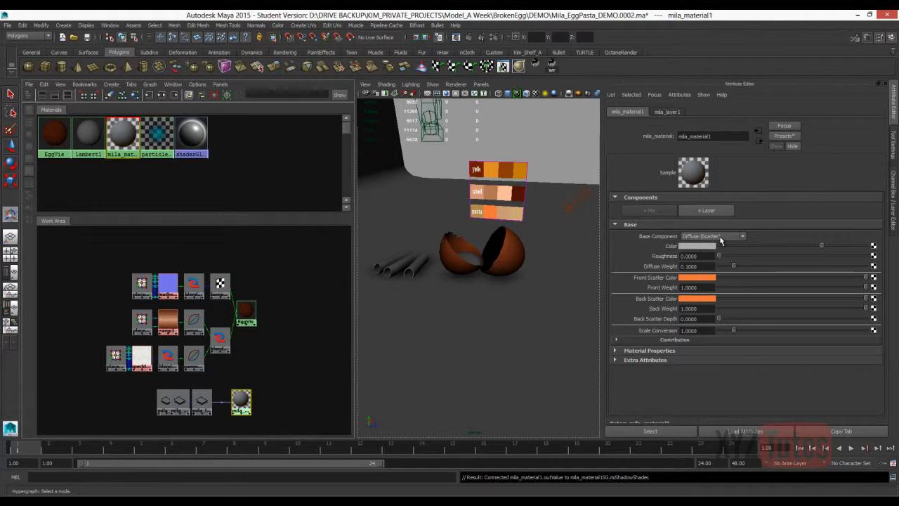
# Render the region around both eggshells and set the mila material's Scale Conversion to 8.
pyautogui.click(480, 37)
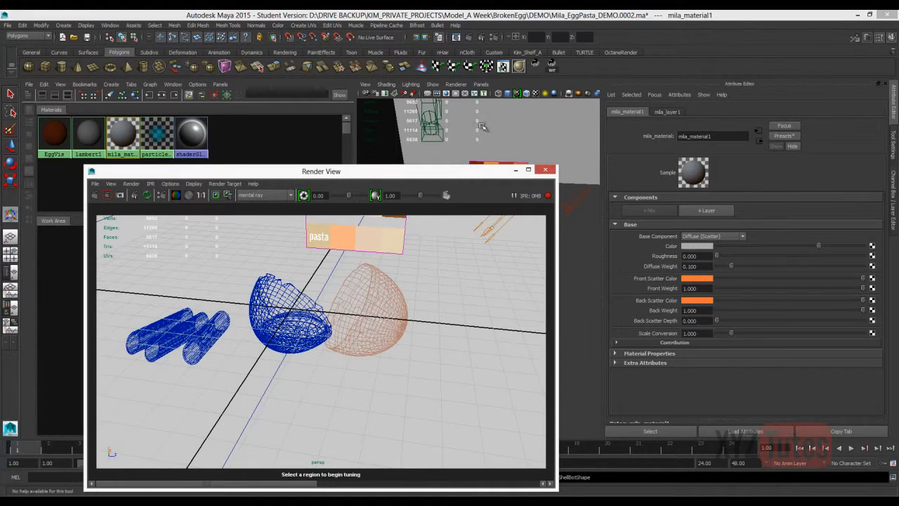
pyautogui.moveTo(423, 382); pyautogui.dragTo(219, 230)
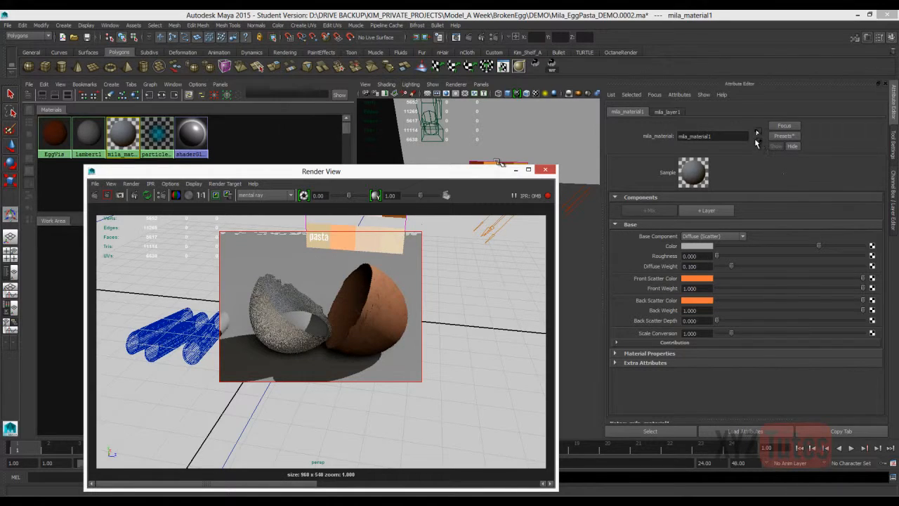
pyautogui.doubleClick(691, 333)
pyautogui.write('8')
pyautogui.press('Return')
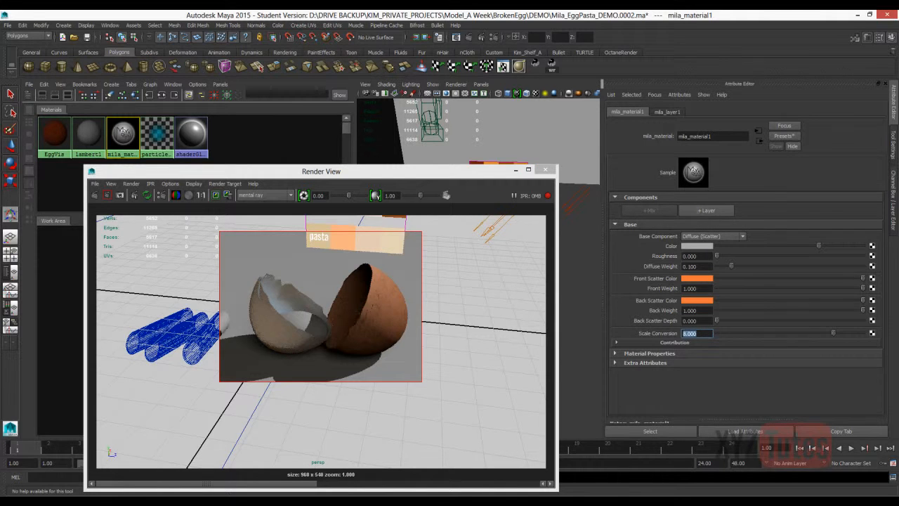
# Open the egg.jpg photo in the Reference folder to examine how a real broken eggshell looks.
pyautogui.click(192, 501)
pyautogui.doubleClick(533, 312)
pyautogui.doubleClick(430, 309)
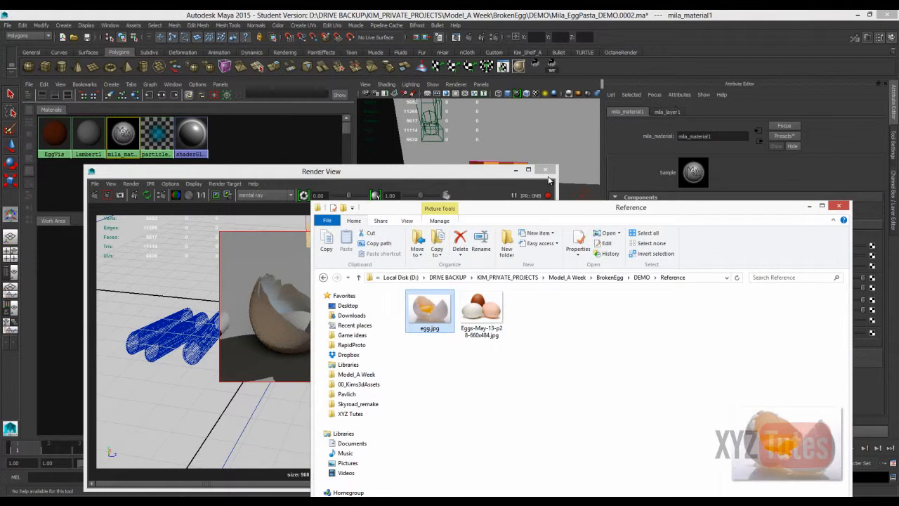
pyautogui.rightClick(433, 309)
pyautogui.click(424, 314)
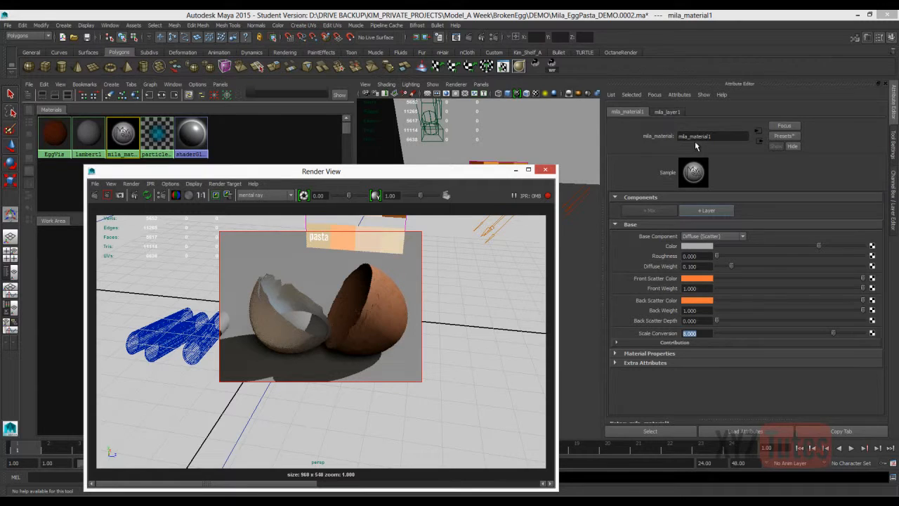
# Add a weighted Glossy Reflection layer to the mila material.
pyautogui.click(707, 211)
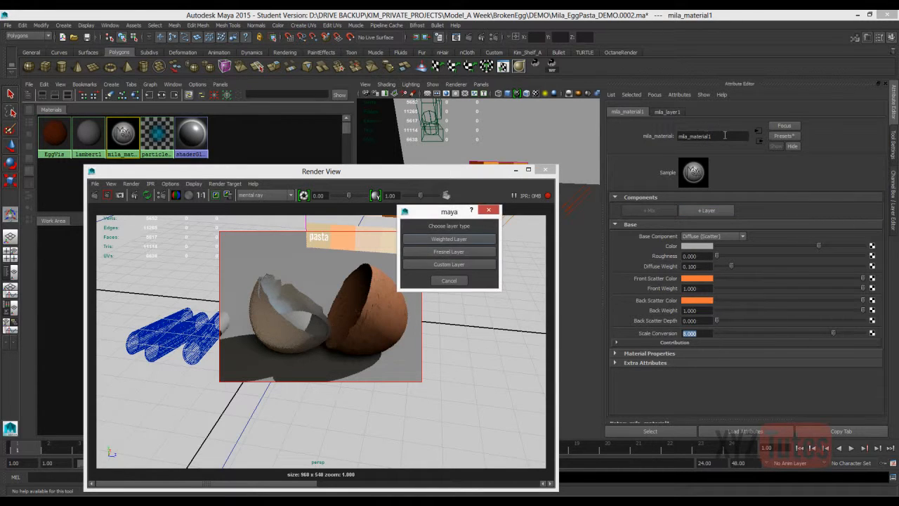
pyautogui.click(449, 239)
pyautogui.click(448, 195)
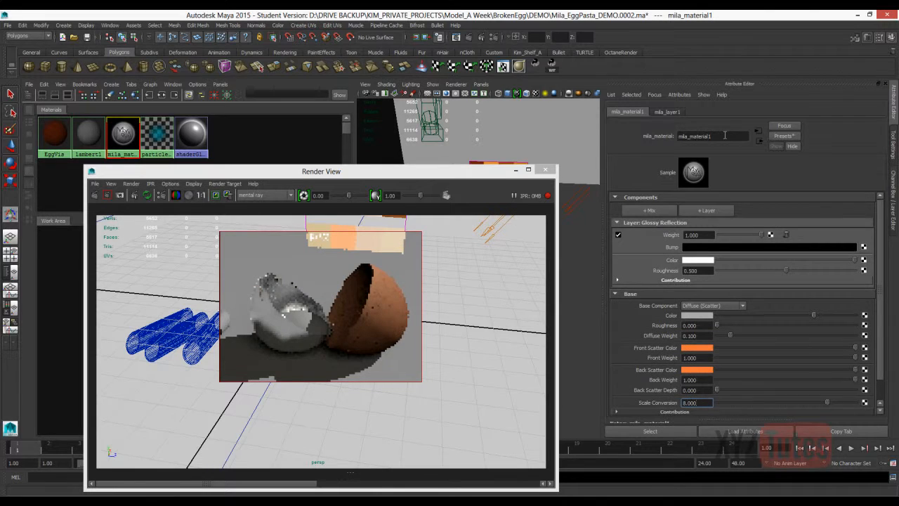
# Set the Glossy Reflection layer's roughness to 0.8 and its weight to 0.05.
pyautogui.moveTo(702, 271); pyautogui.dragTo(678, 271)
pyautogui.write('.8')
pyautogui.press('Return')
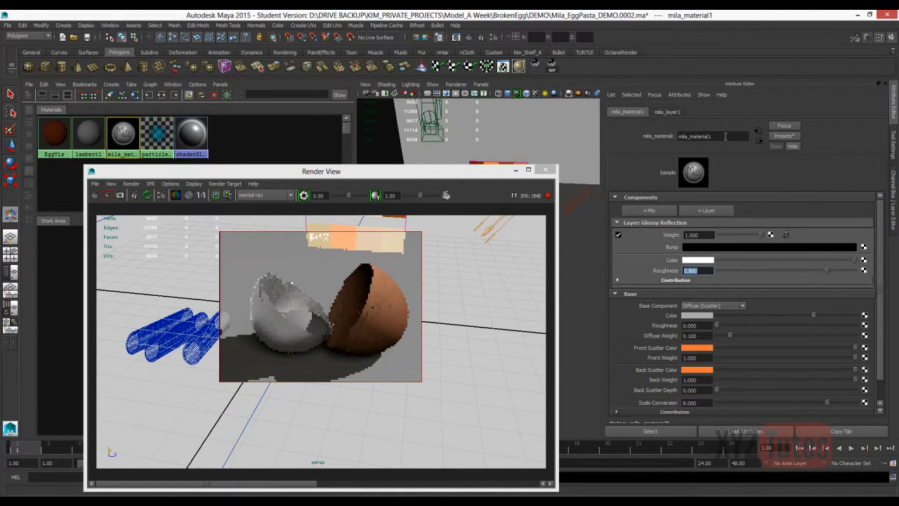
pyautogui.hotkey('shift', 'Tab')
pyautogui.write('.05')
pyautogui.press('Return')
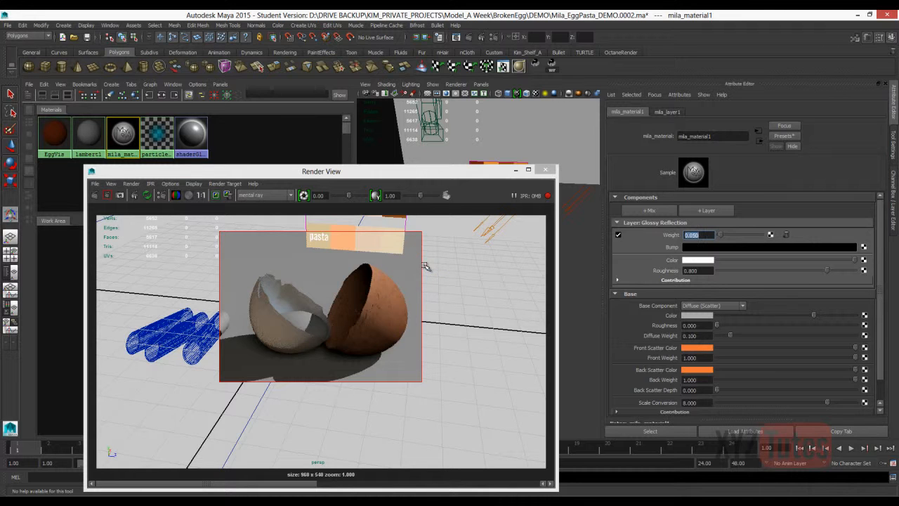
# Set the Front and Back Scatter Colors to the light brown sampled from the second shell swatch in the viewport.
pyautogui.moveTo(393, 171); pyautogui.dragTo(544, 387)
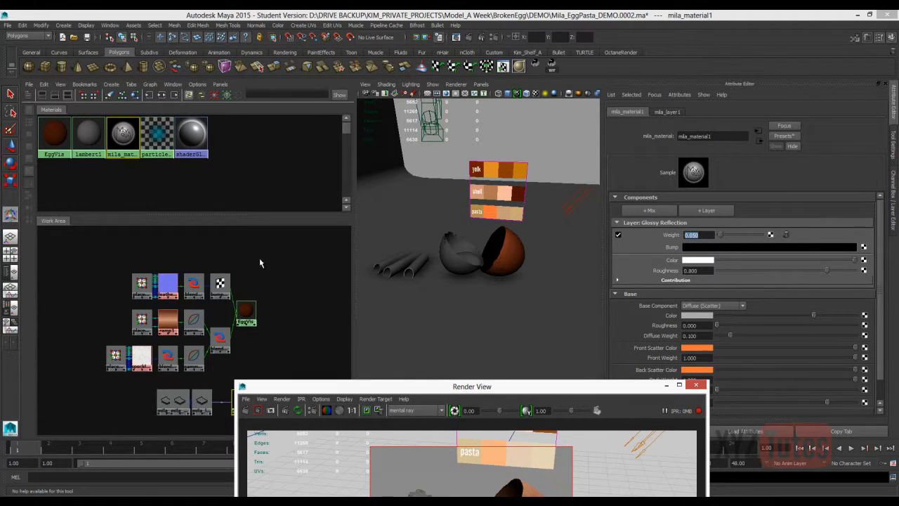
pyautogui.click(698, 348)
pyautogui.click(642, 330)
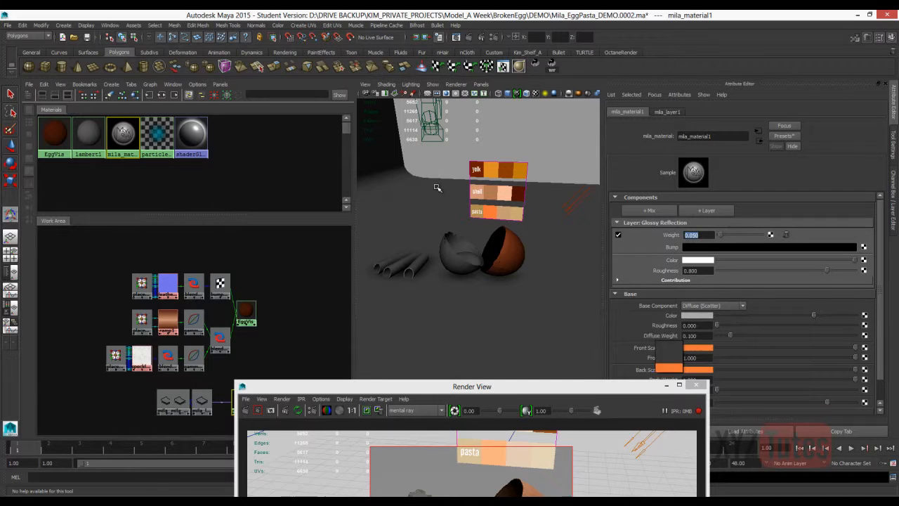
pyautogui.click(486, 189)
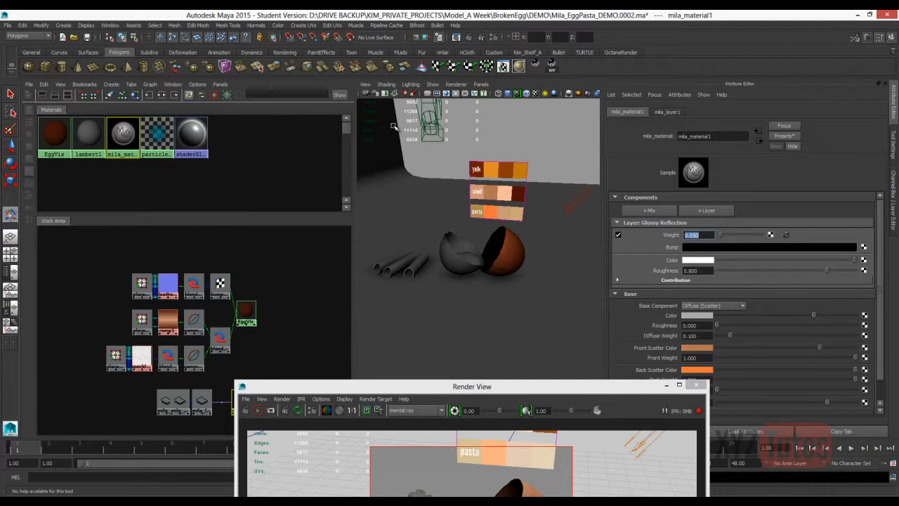
pyautogui.click(705, 369)
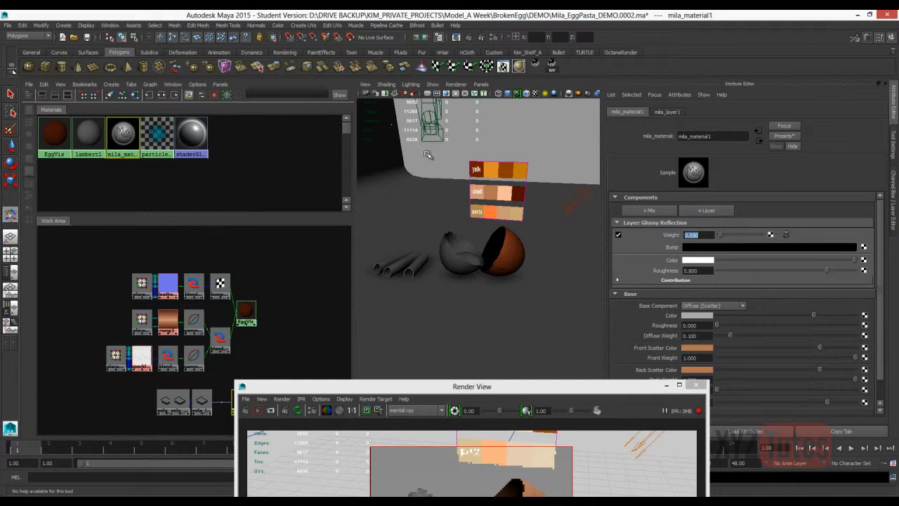
pyautogui.moveTo(472, 386); pyautogui.dragTo(342, 233)
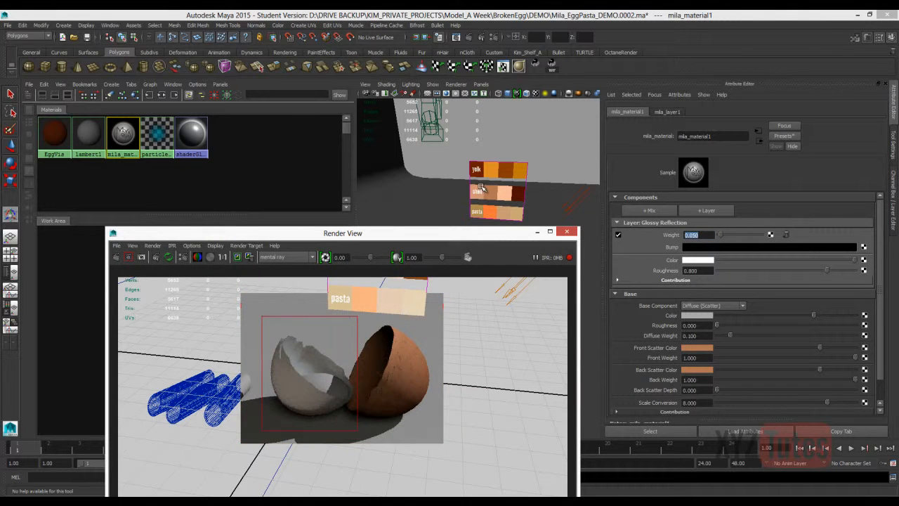
# Set the mila material's base Color to the tone sampled from the first shell swatch in the viewport.
pyautogui.click(697, 315)
pyautogui.click(725, 301)
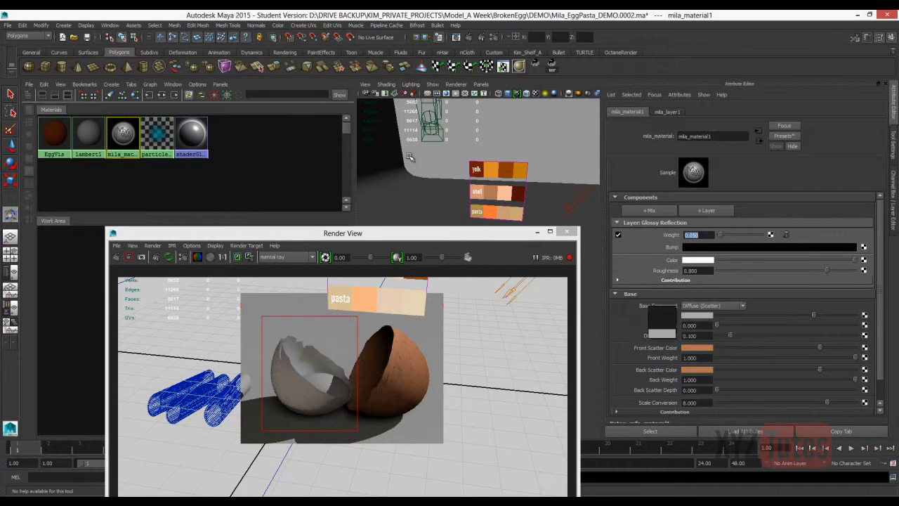
pyautogui.click(479, 194)
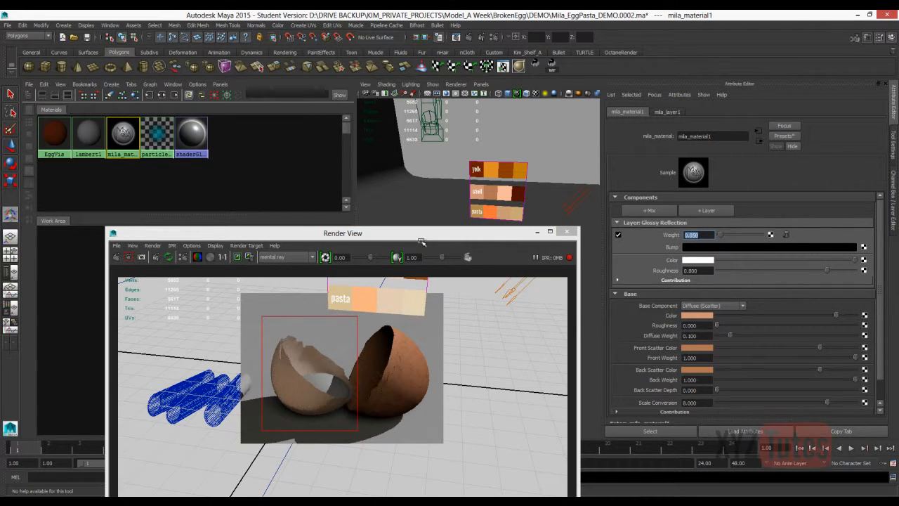
# Set the base component's Diffuse Weight to 0.3 and Scale Conversion to 7.
pyautogui.press('Tab')
pyautogui.press('Tab')
pyautogui.press('Tab')
pyautogui.write('0.3')
pyautogui.press('Return')
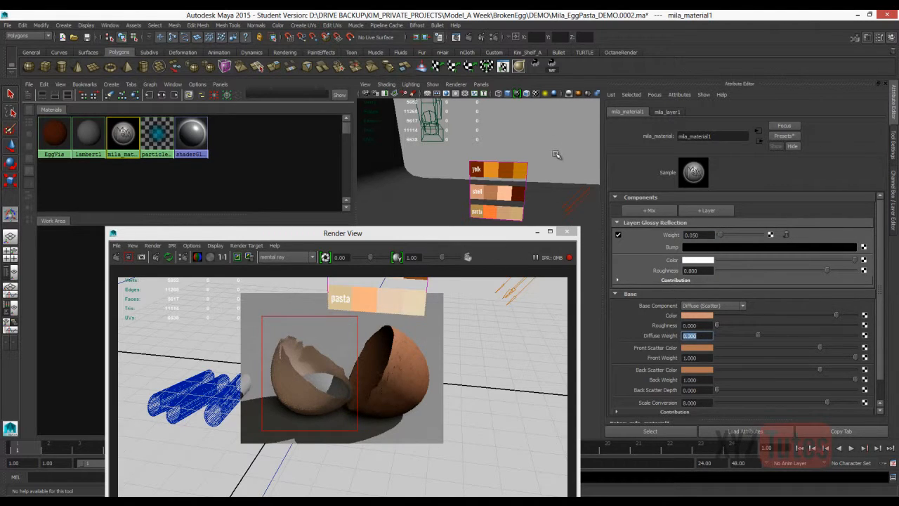
pyautogui.press('Tab')
pyautogui.press('Tab')
pyautogui.press('Tab')
pyautogui.press('Tab')
pyautogui.write('7')
pyautogui.press('Return')
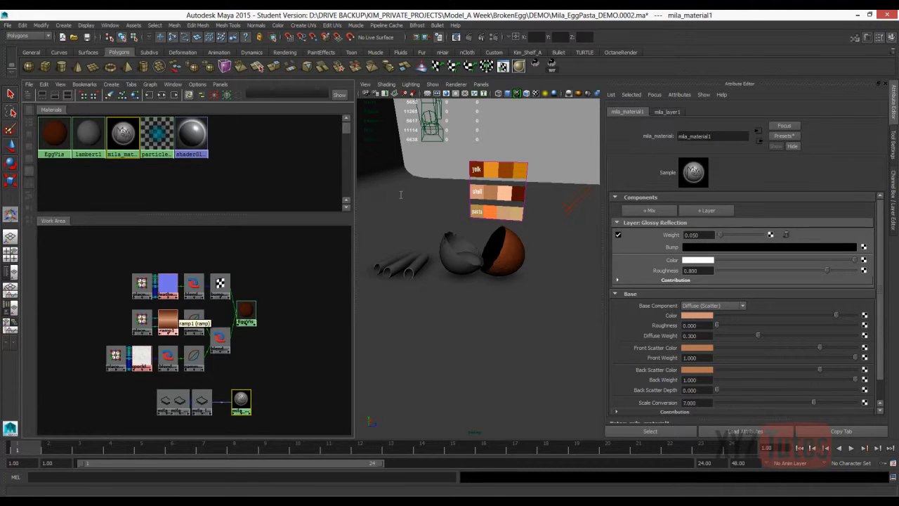
# Connect the blendColorsEGGTOP node to the mila material's base Color and region-render the two shell halves.
pyautogui.moveTo(221, 339); pyautogui.dragTo(695, 315, button='middle')
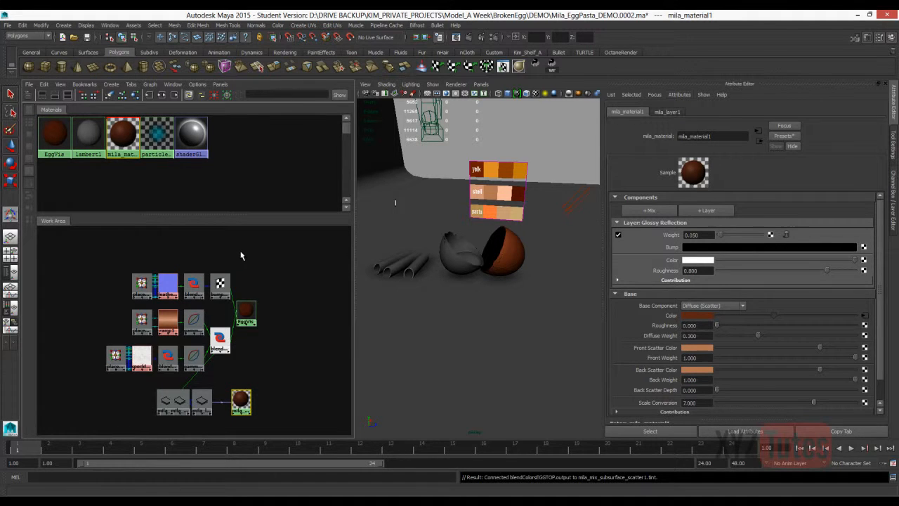
pyautogui.hotkey('alt', 'Tab')
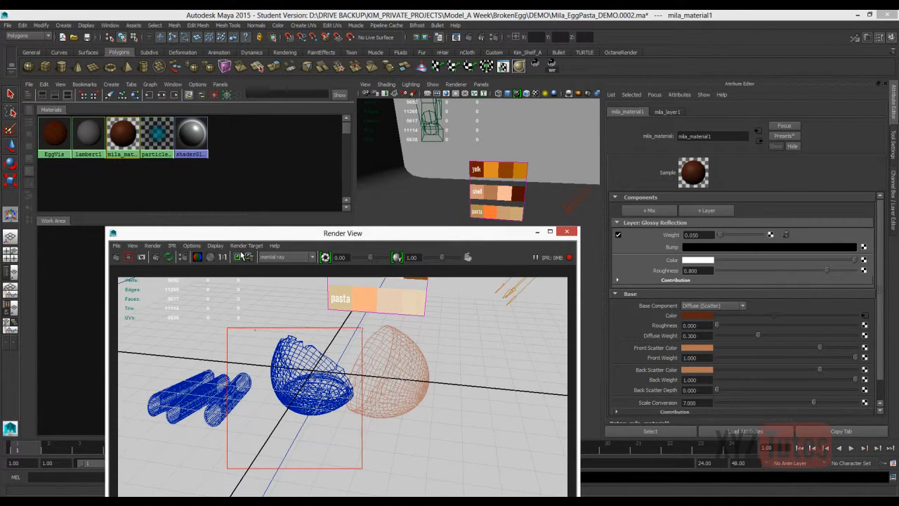
pyautogui.click(239, 256)
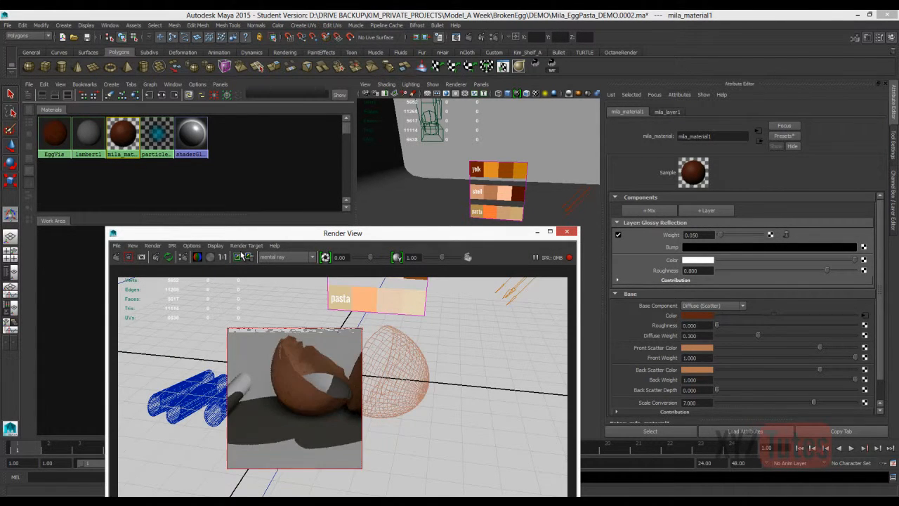
pyautogui.moveTo(244, 311); pyautogui.dragTo(446, 444)
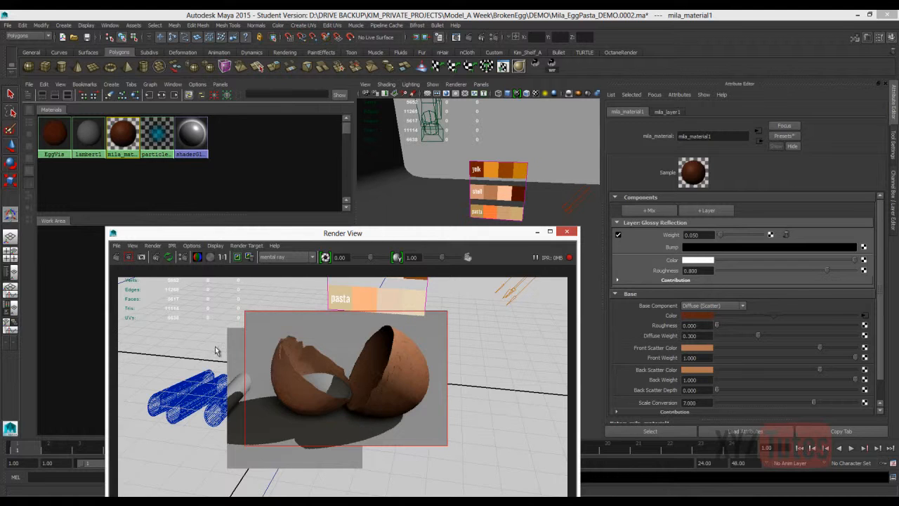
# Assign mila_material1 to the top eggshell half and render the shell region again.
pyautogui.moveTo(337, 232); pyautogui.dragTo(485, 170)
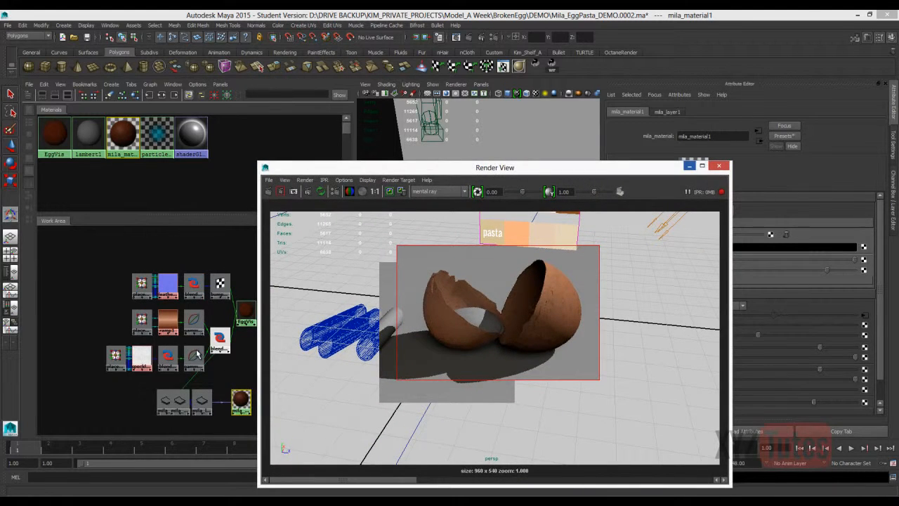
pyautogui.moveTo(292, 169); pyautogui.dragTo(222, 441)
pyautogui.click(219, 384)
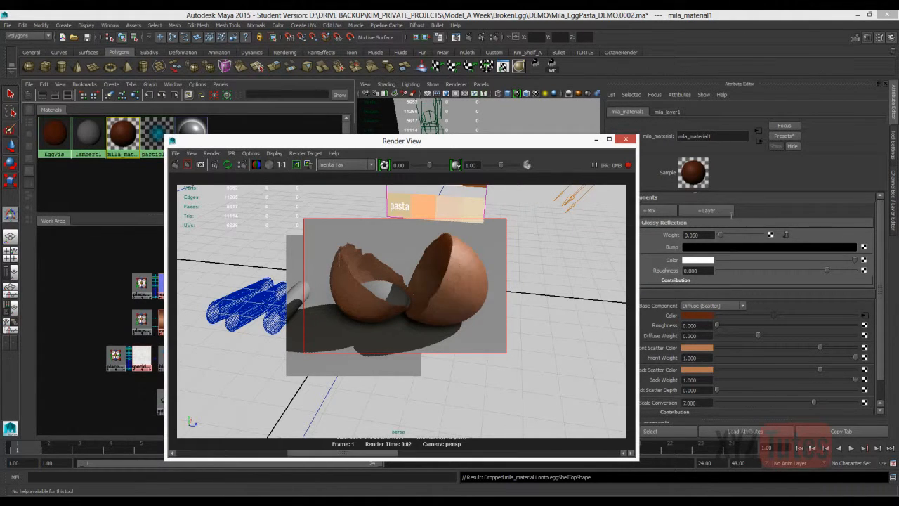
# Compare the new shell render with the previously stored renders.
pyautogui.press('Left')
pyautogui.press('Right')
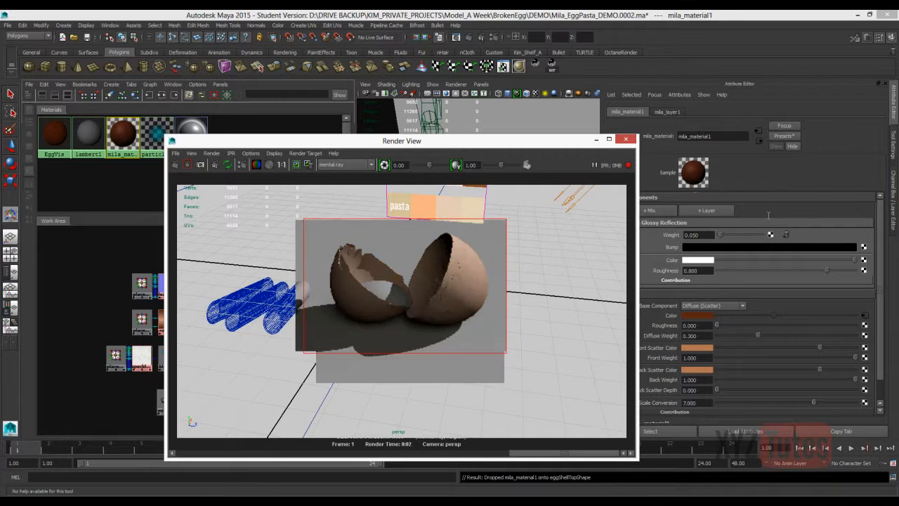
pyautogui.press('Left')
pyautogui.press('Left')
pyautogui.press('Left')
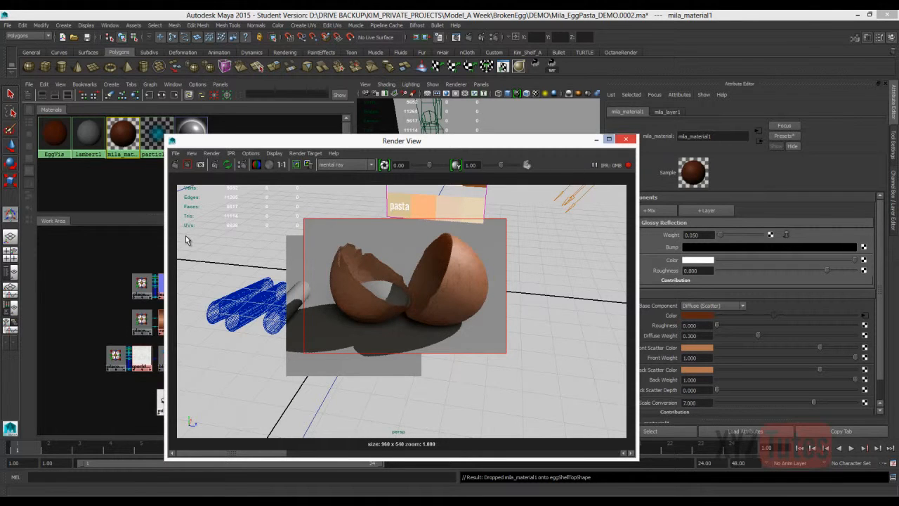
# Connect the bump2dEGGNORMAL node to the Overall Bump of mila_material1.
pyautogui.click(123, 282)
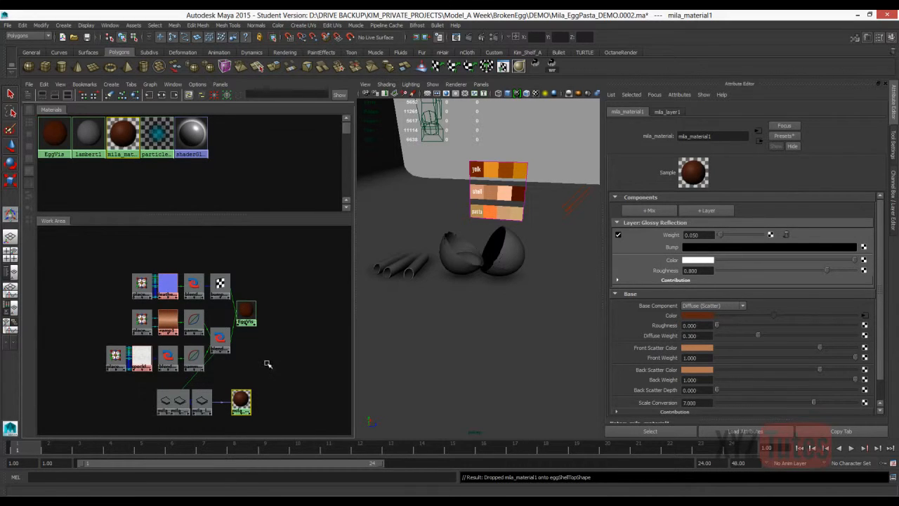
pyautogui.moveTo(259, 360); pyautogui.dragTo(261, 358, button='middle')
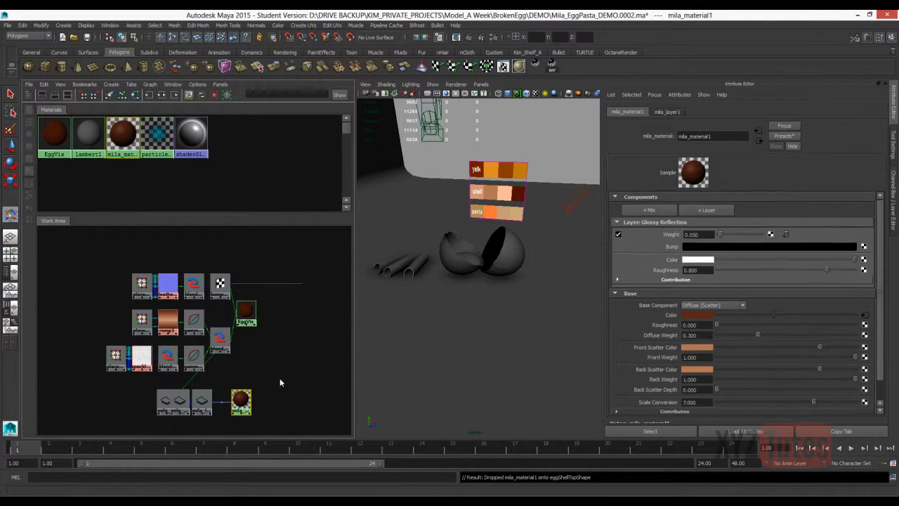
pyautogui.scroll(-1, 279, 379)
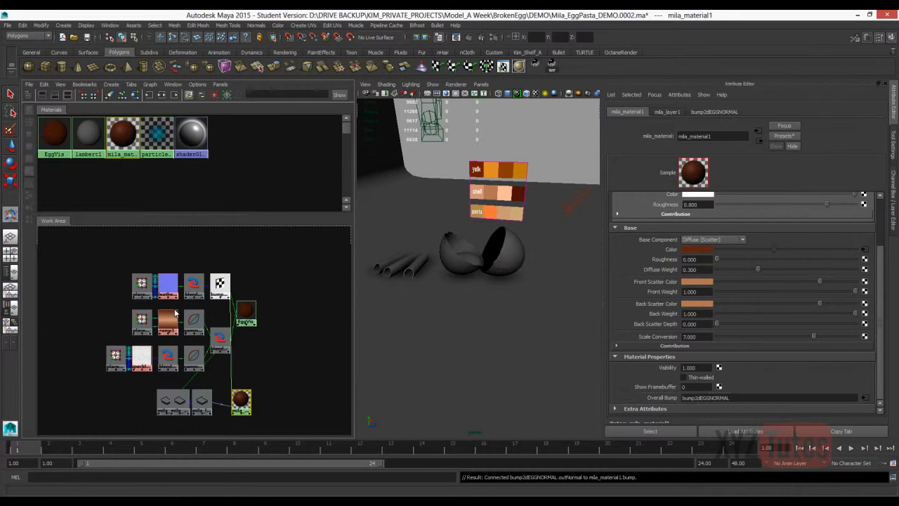
# Set the mental ray unified sampling Quality to 0.50 and clear the shading network graph.
pyautogui.hotkey('alt', 'Tab')
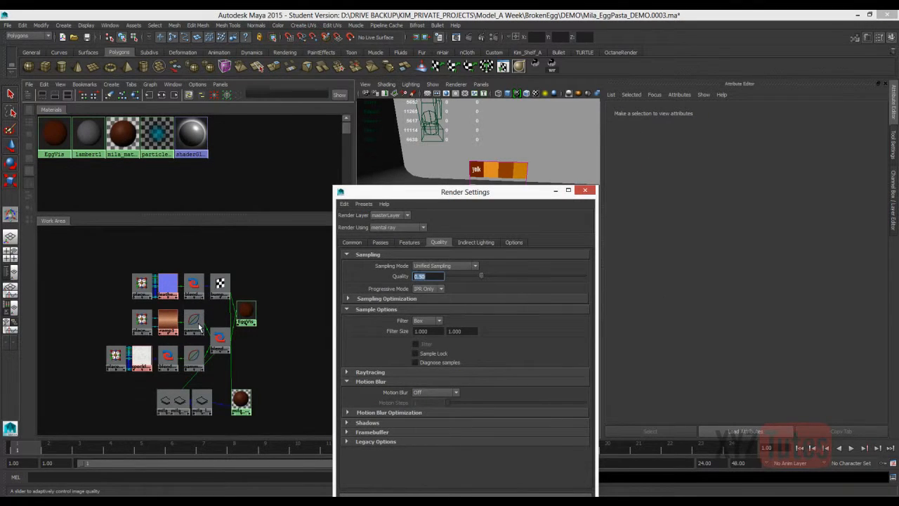
pyautogui.press('Return')
pyautogui.hotkey('alt', 'F4')
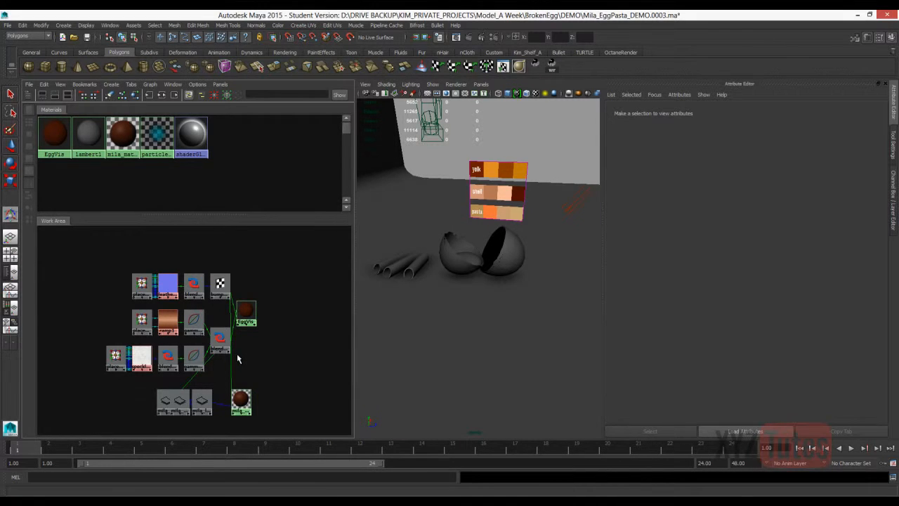
pyautogui.click(151, 85)
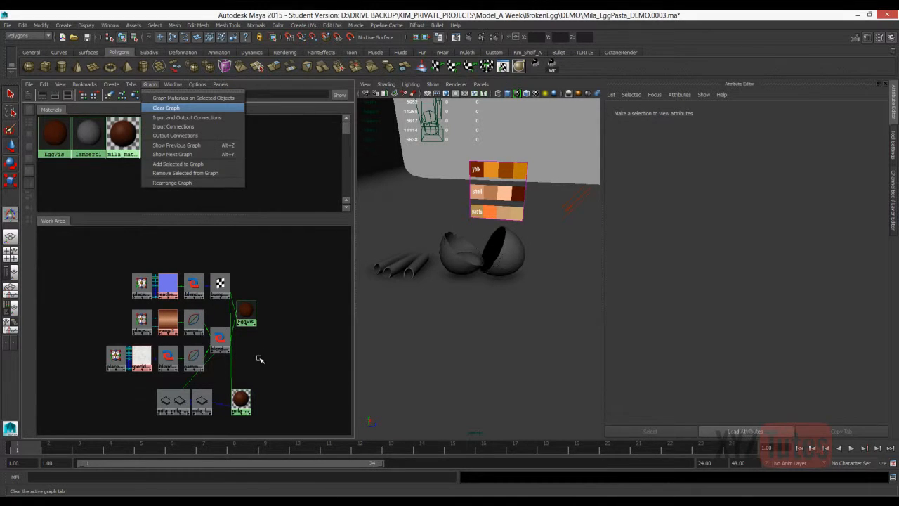
pyautogui.click(166, 107)
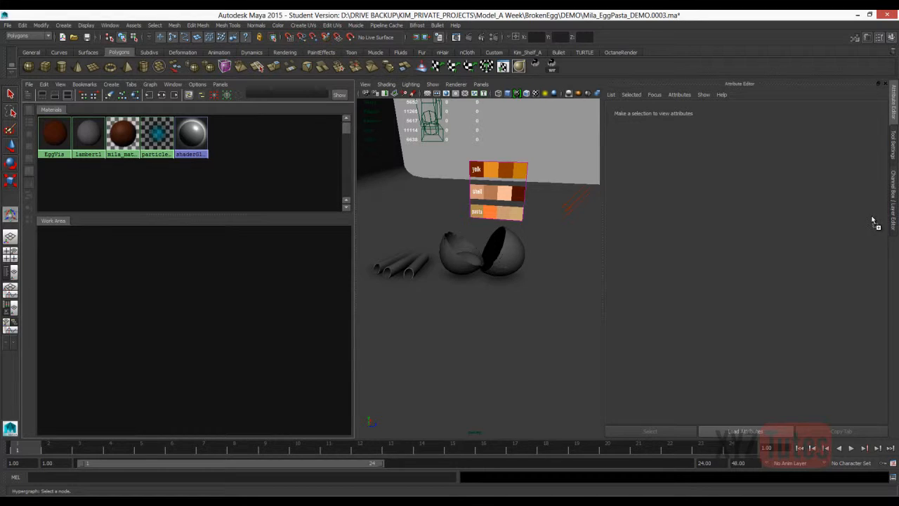
# Open the Outliner with its full scene list and select liquid_geo in the Egg group.
pyautogui.click(109, 26)
pyautogui.click(124, 93)
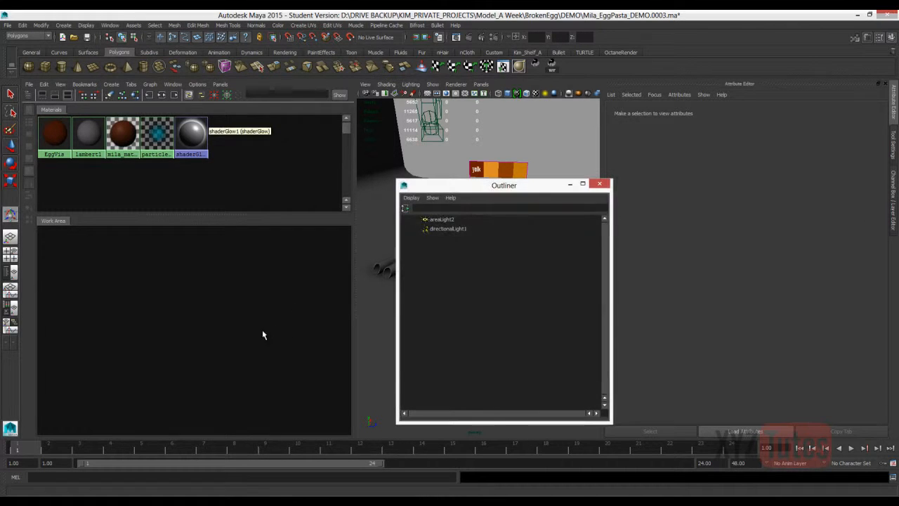
pyautogui.click(405, 207)
pyautogui.click(411, 256)
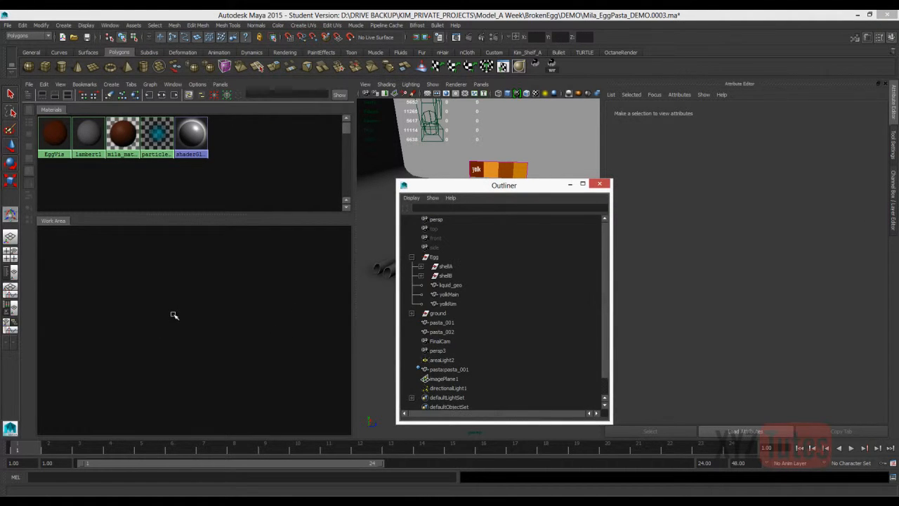
pyautogui.click(450, 285)
pyautogui.moveTo(503, 185); pyautogui.dragTo(555, 354)
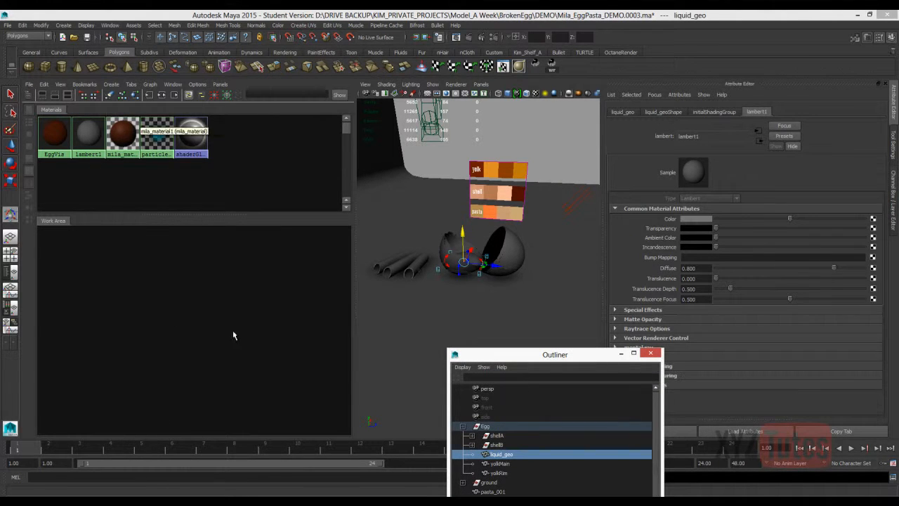
# Assign a new mila_material to liquid_geo and name it mila_liquidWhite.
pyautogui.press('w')
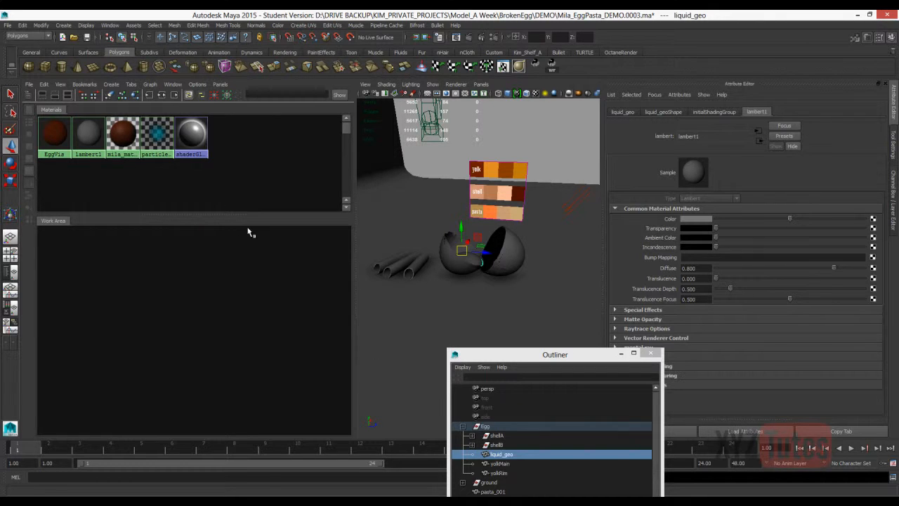
pyautogui.moveTo(490, 134); pyautogui.dragTo(489, 324, button='right')
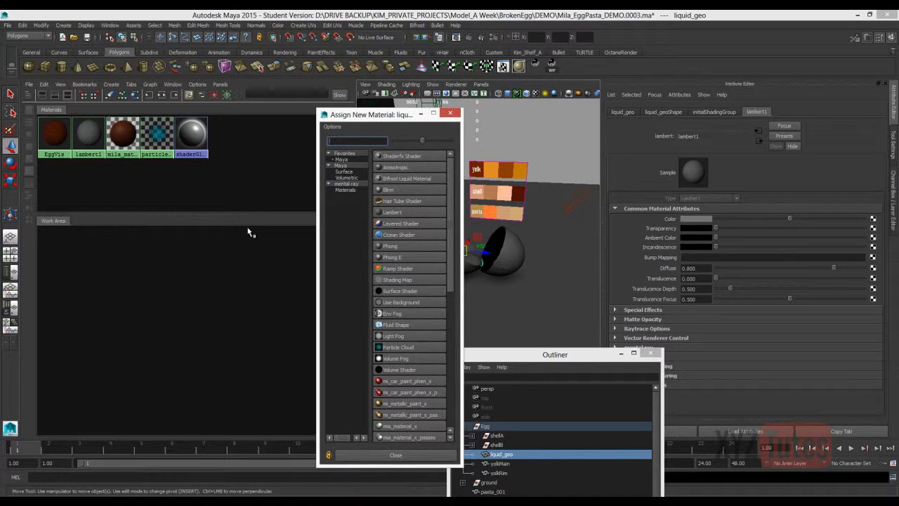
pyautogui.scroll(-2, 409, 295)
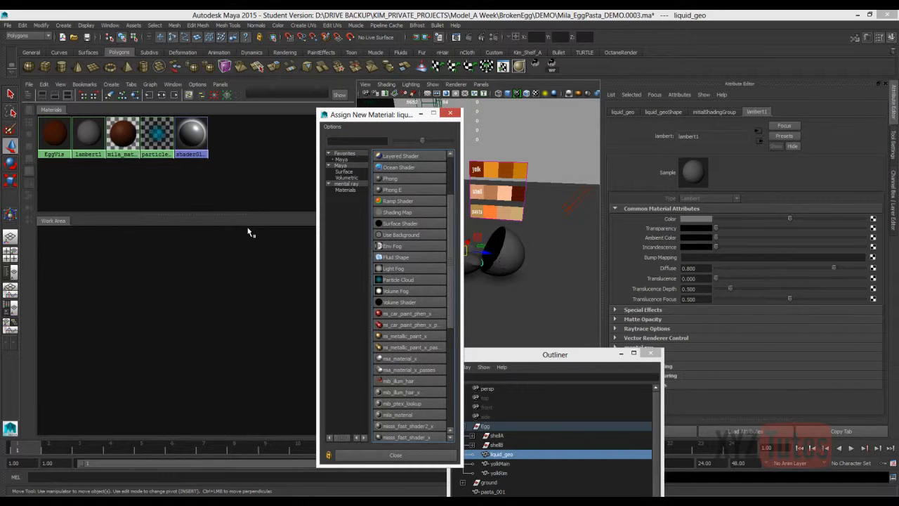
pyautogui.click(410, 415)
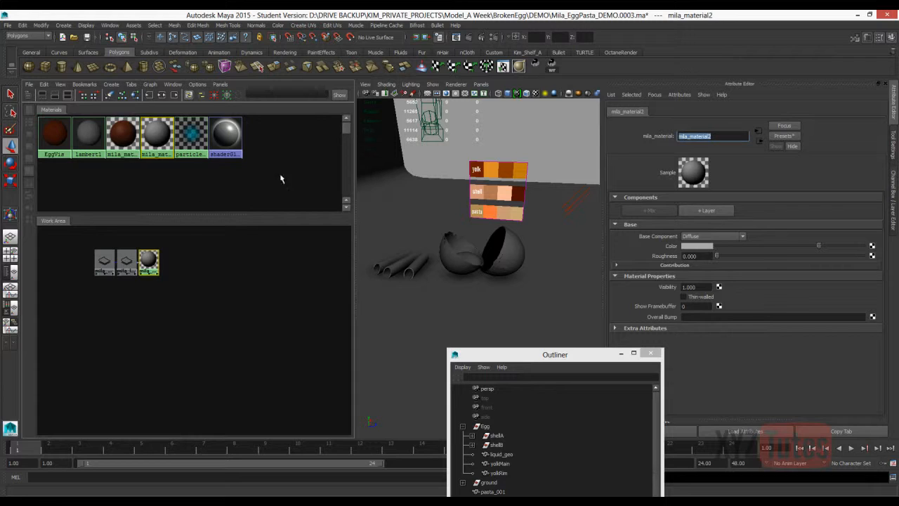
pyautogui.write('mila_liquidWhite')
pyautogui.press('Return')
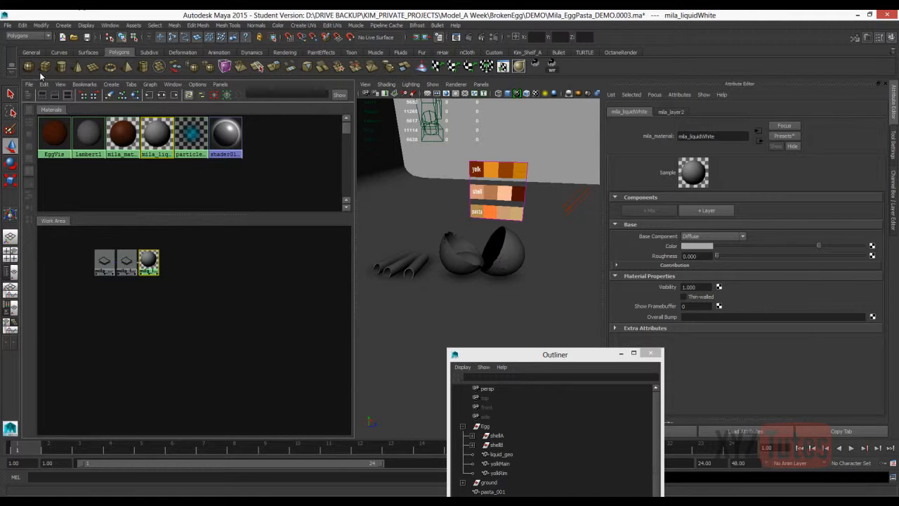
# Set mila_liquidWhite's Base Component to Transmissive (Distance) and its Color to a pale beige based on the first shell swatch.
pyautogui.click(714, 236)
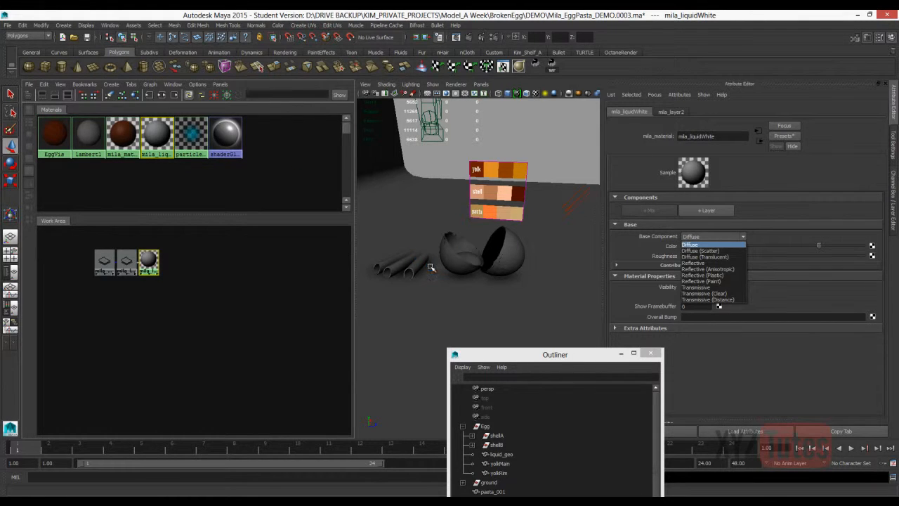
pyautogui.click(714, 300)
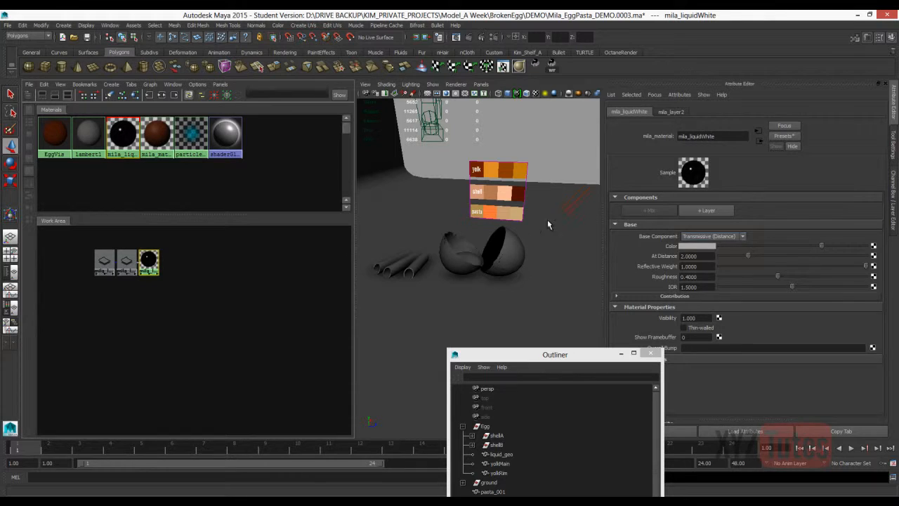
pyautogui.click(709, 245)
pyautogui.click(651, 226)
pyautogui.click(477, 196)
pyautogui.click(700, 246)
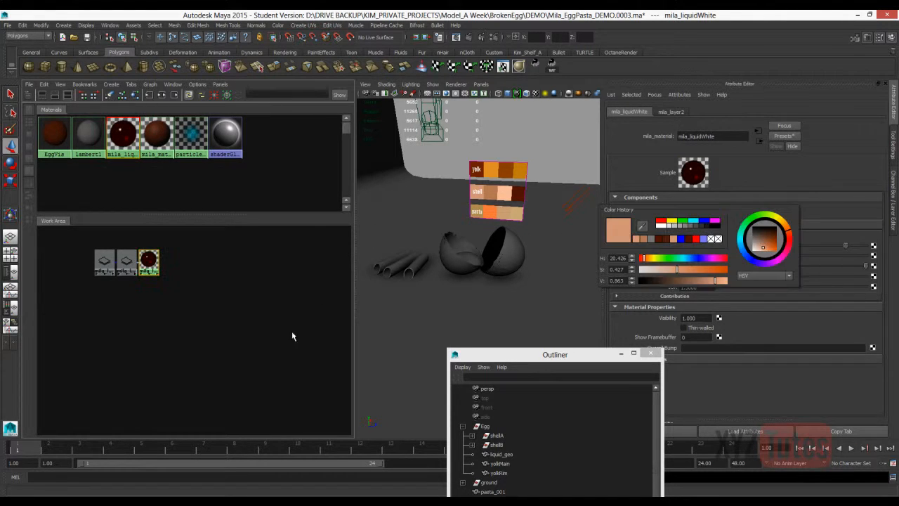
# Hide the yolkMain and yolkRim meshes and render a close-up of the liquid inside the shell.
pyautogui.keyDown('alt'); pyautogui.moveTo(449, 206); pyautogui.dragTo(421, 242); pyautogui.keyUp('alt')
pyautogui.keyDown('alt'); pyautogui.moveTo(450, 206); pyautogui.dragTo(513, 207, button='right'); pyautogui.keyUp('alt')
pyautogui.keyDown('alt'); pyautogui.moveTo(449, 206); pyautogui.dragTo(447, 197); pyautogui.keyUp('alt')
pyautogui.click(445, 193)
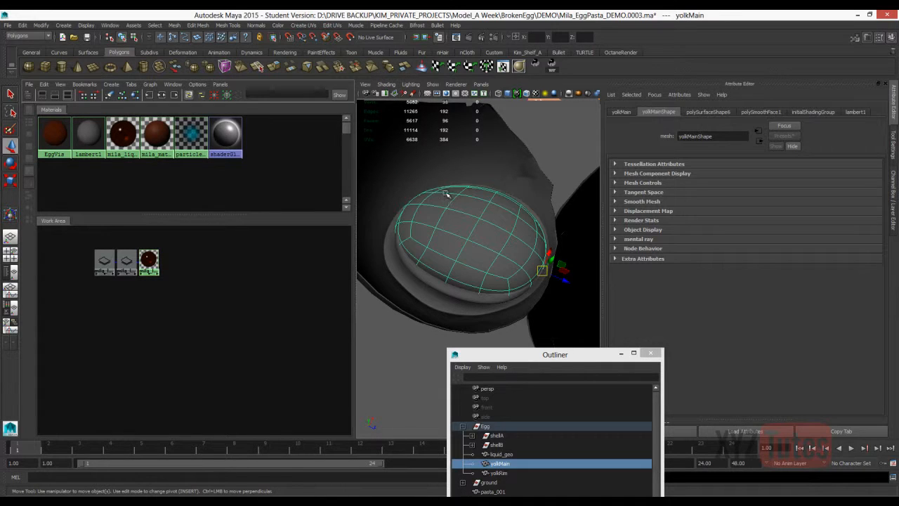
pyautogui.keyDown('shift'); pyautogui.click(408, 204); pyautogui.keyUp('shift')
pyautogui.hotkey('ctrl', 'h')
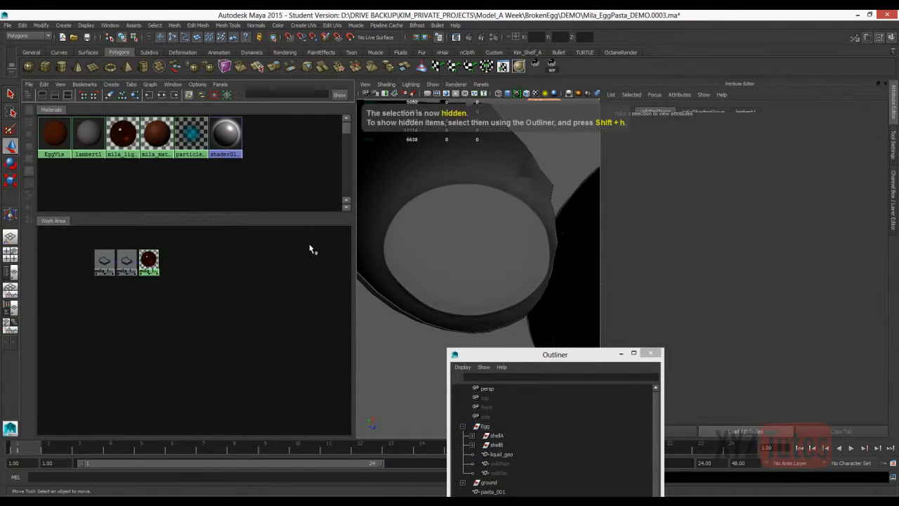
pyautogui.click(481, 37)
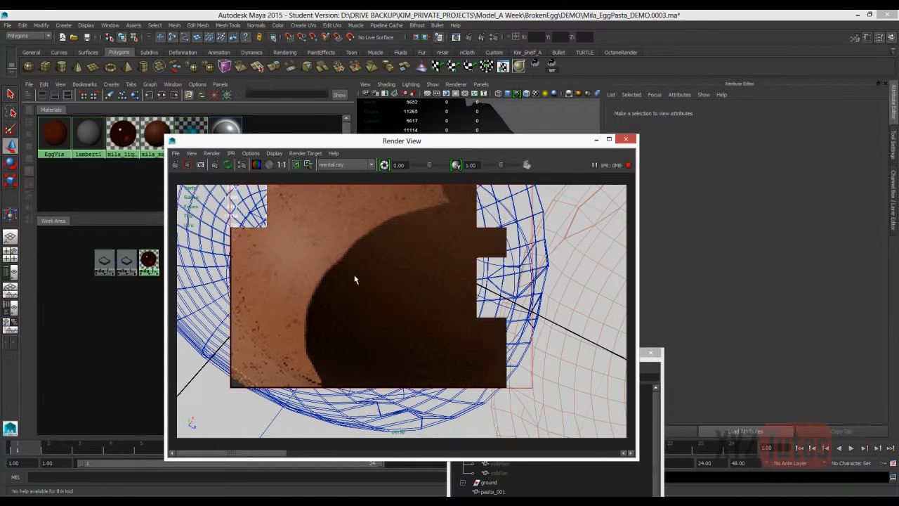
pyautogui.moveTo(402, 141); pyautogui.dragTo(316, 192)
# Set the At Distance of the mila_liquidWhite material to 0.1.
pyautogui.click(148, 260)
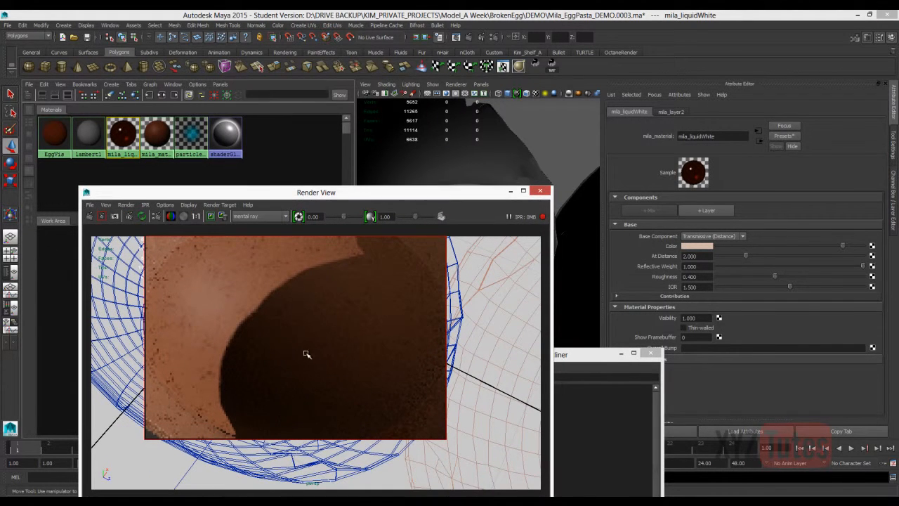
pyautogui.moveTo(699, 257); pyautogui.dragTo(680, 256)
pyautogui.write('.1')
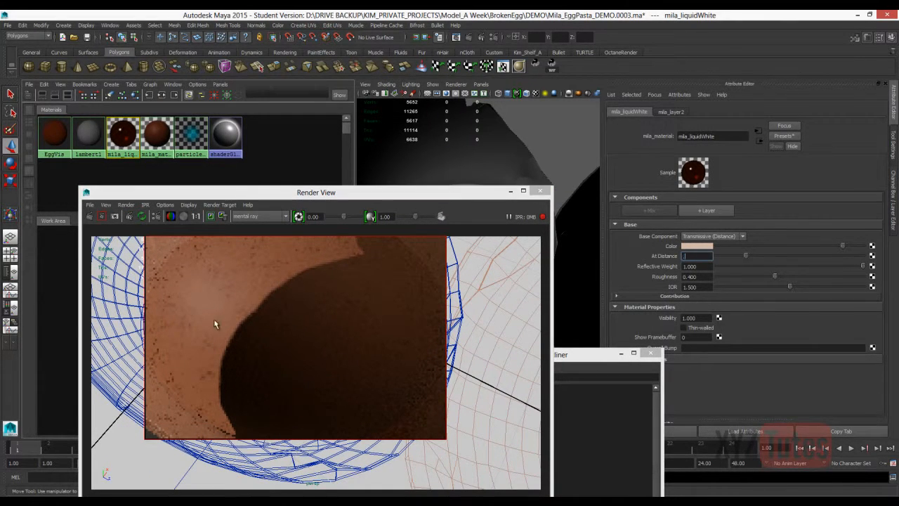
pyautogui.press('Return')
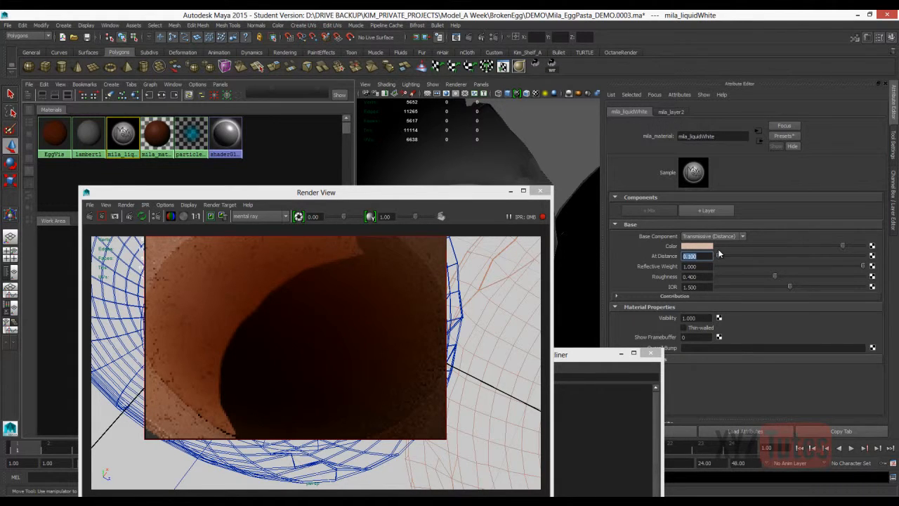
# Close the current render and create Image Based Lighting in the mental ray Indirect Lighting render settings.
pyautogui.click(540, 191)
pyautogui.click(242, 397)
pyautogui.moveTo(299, 337); pyautogui.dragTo(449, 247, button='middle')
pyautogui.click(492, 37)
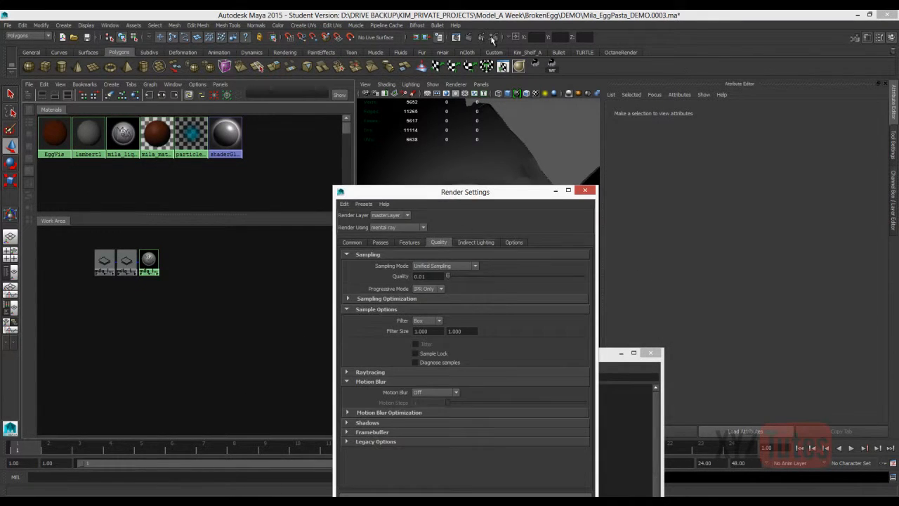
pyautogui.click(476, 241)
pyautogui.click(460, 266)
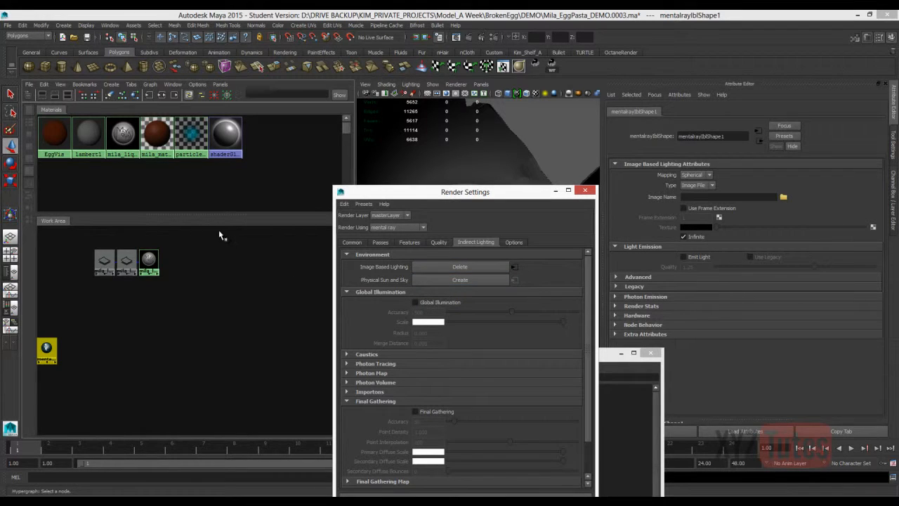
# Check the mirrored-ball room HDR in Photoshop and load 20060807_wells6_lp.hdr as the image of Maya's image-based light.
pyautogui.moveTo(108, 501)
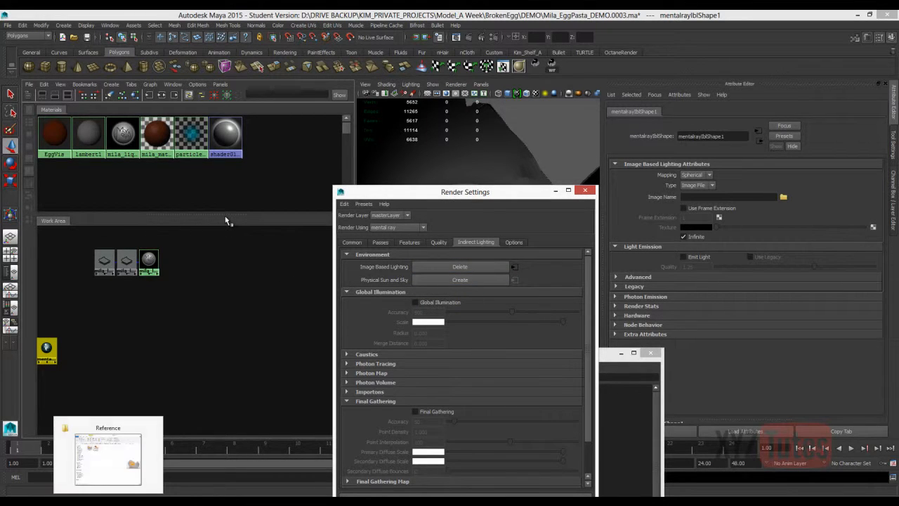
pyautogui.hotkey('alt', 'Tab')
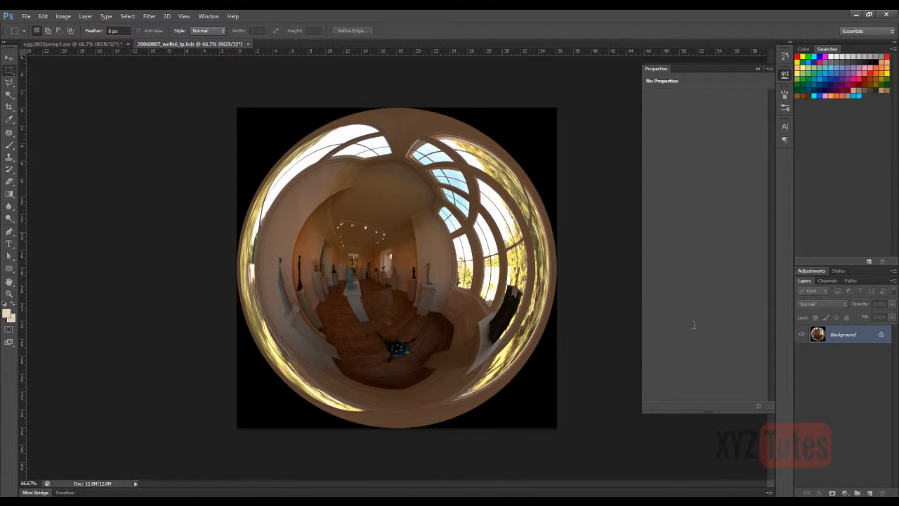
pyautogui.hotkey('alt', 'Tab')
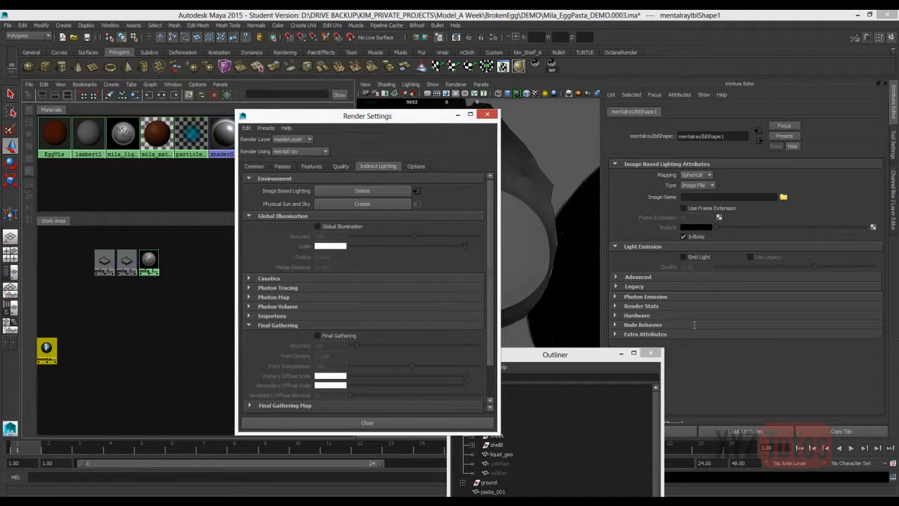
pyautogui.click(783, 197)
pyautogui.click(109, 226)
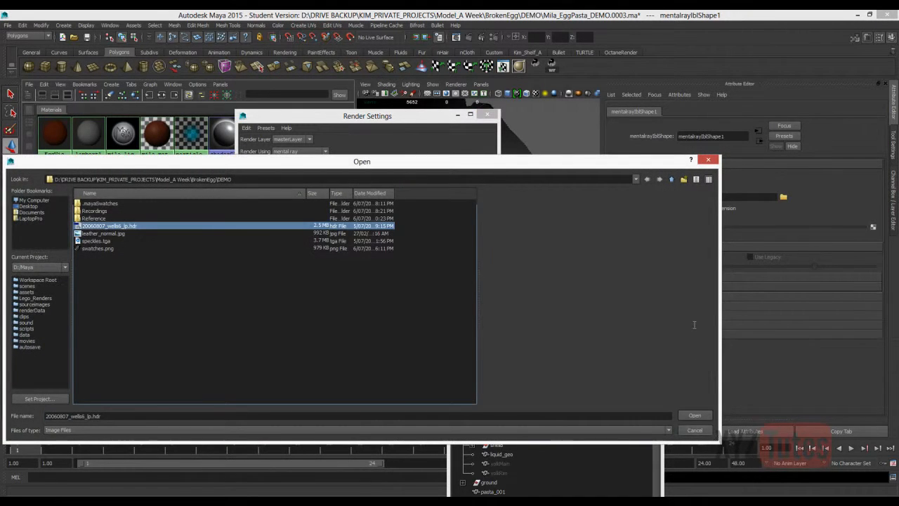
pyautogui.click(695, 416)
# Move the Render Settings and Outliner windows aside and expand the image-based light's Advanced and Render Stats settings.
pyautogui.moveTo(367, 116); pyautogui.dragTo(205, 157)
pyautogui.click(637, 276)
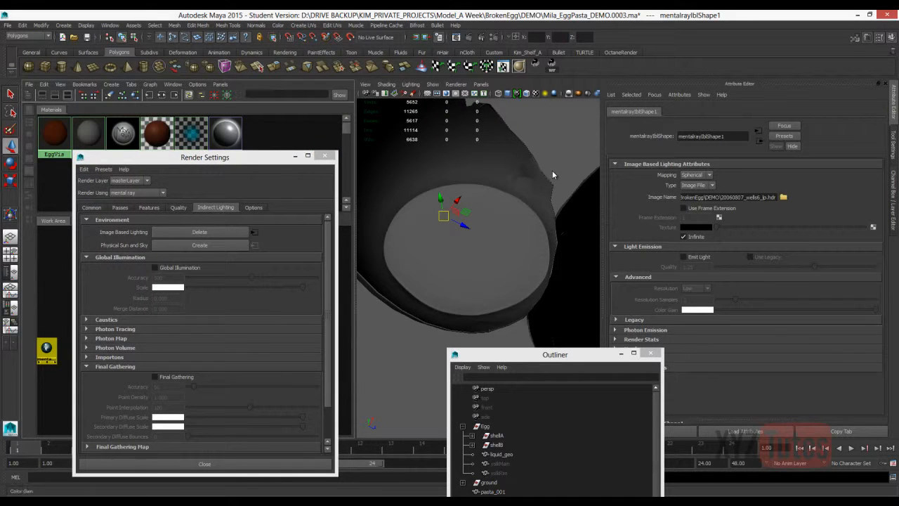
pyautogui.moveTo(553, 354); pyautogui.dragTo(459, 342)
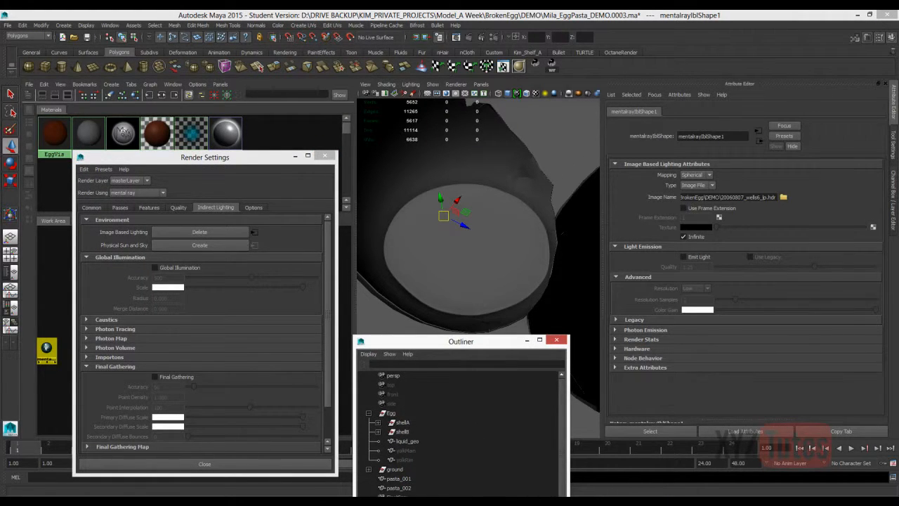
pyautogui.click(642, 338)
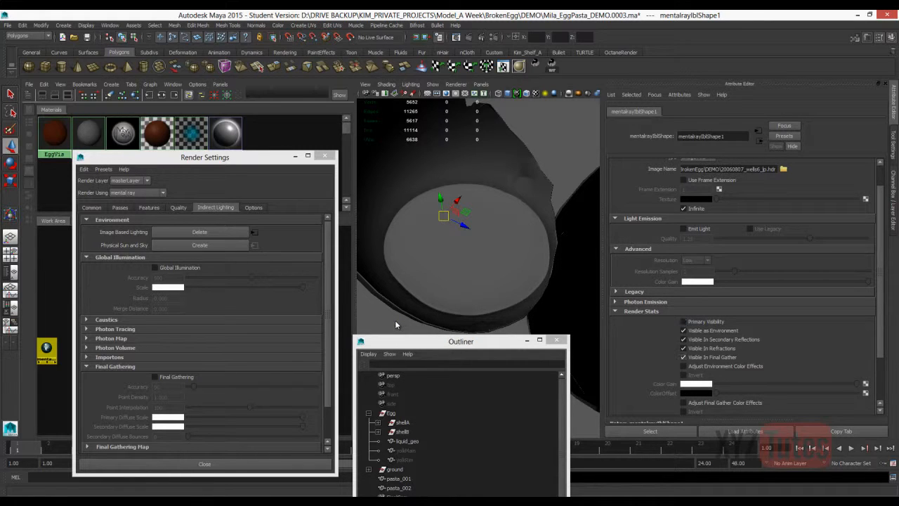
# Frame the environment sphere to check how the HDR wraps around the scene, and set its Mapping to Angular.
pyautogui.press('f')
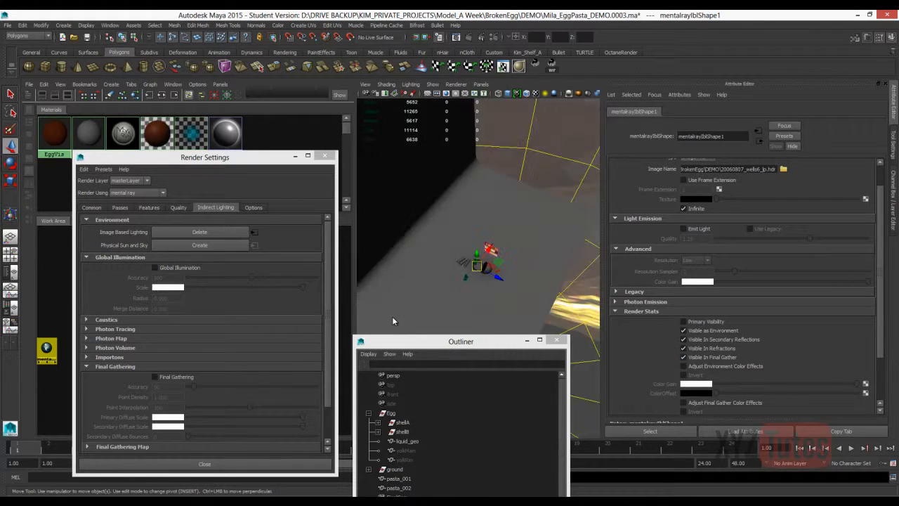
pyautogui.keyDown('alt'); pyautogui.moveTo(394, 321); pyautogui.dragTo(323, 199); pyautogui.keyUp('alt')
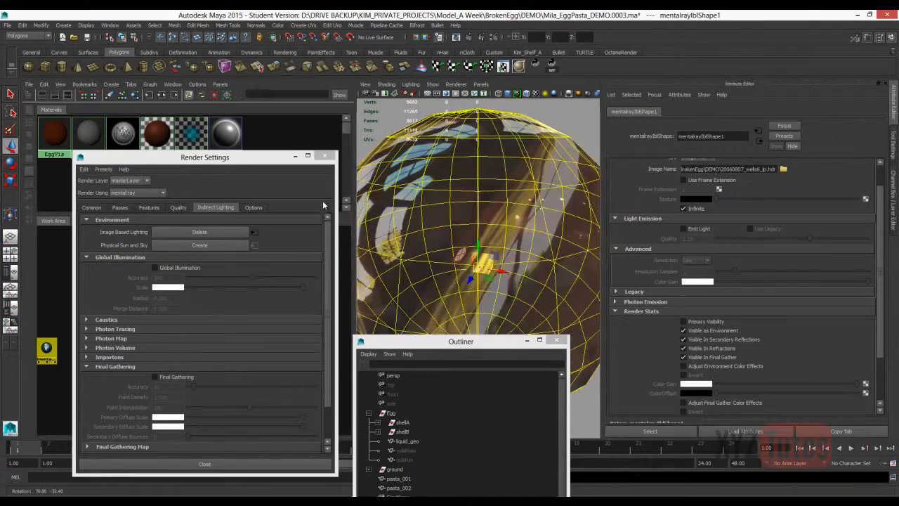
pyautogui.keyDown('alt'); pyautogui.moveTo(323, 199); pyautogui.dragTo(453, 197, button='right'); pyautogui.keyUp('alt')
pyautogui.keyDown('alt'); pyautogui.moveTo(455, 200); pyautogui.dragTo(289, 237); pyautogui.keyUp('alt')
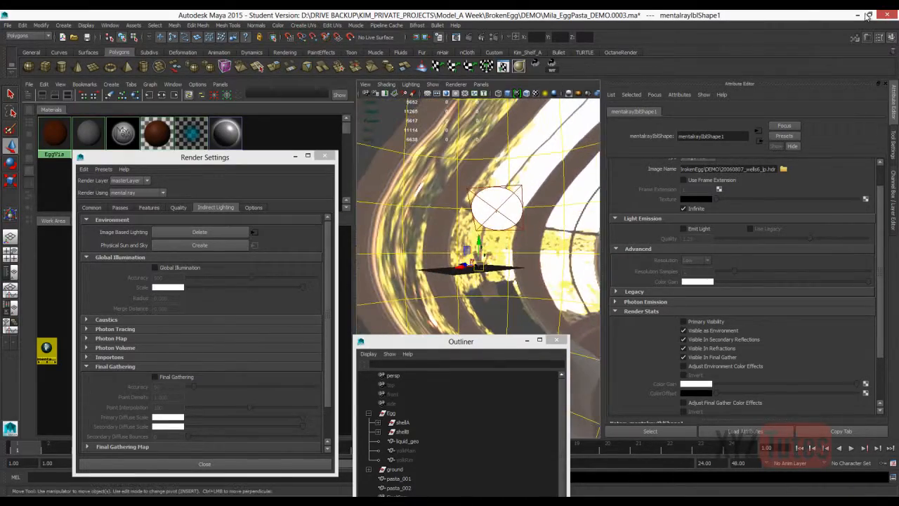
pyautogui.scroll(1, 743, 211)
pyautogui.click(697, 175)
pyautogui.click(690, 189)
# Restore an earlier view of the broken egg and start a mental ray IPR render with the image-based light.
pyautogui.keyDown('alt'); pyautogui.moveTo(421, 151); pyautogui.dragTo(547, 175); pyautogui.keyUp('alt')
pyautogui.press('[')
pyautogui.press('[')
pyautogui.press('[')
pyautogui.press('[')
pyautogui.press('[')
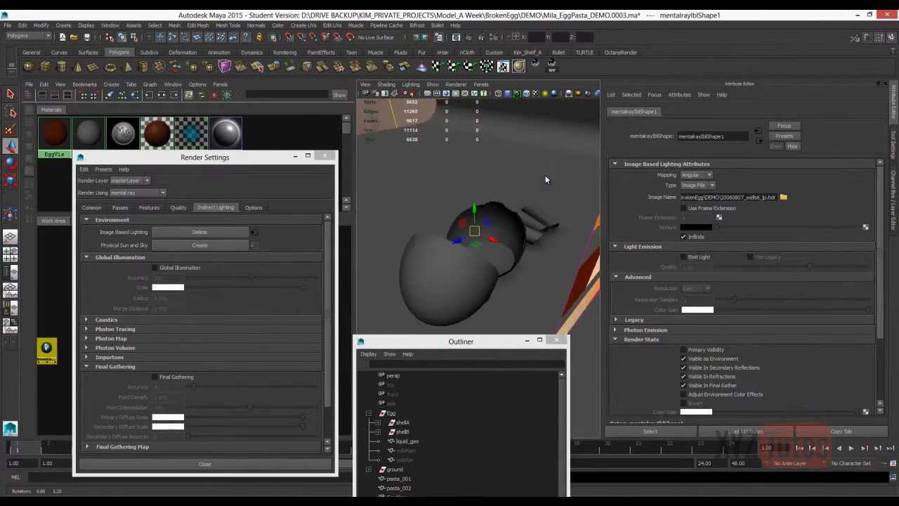
pyautogui.click(481, 37)
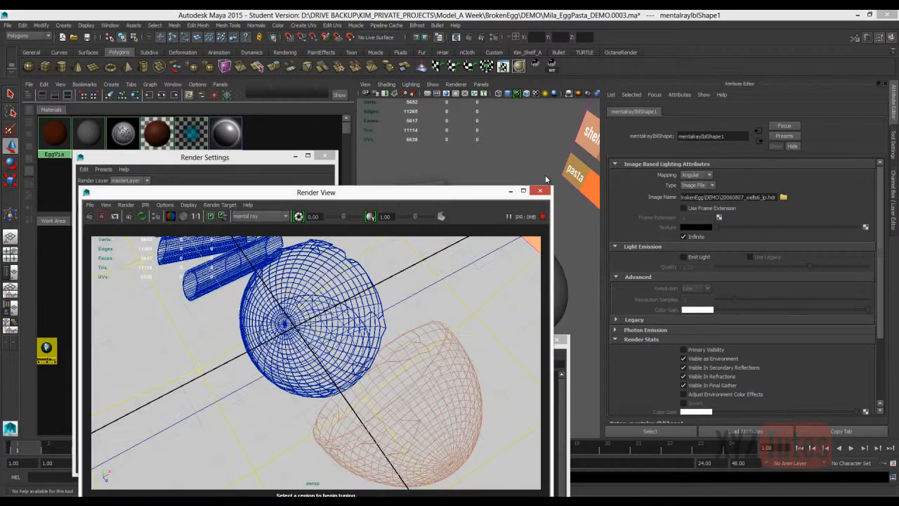
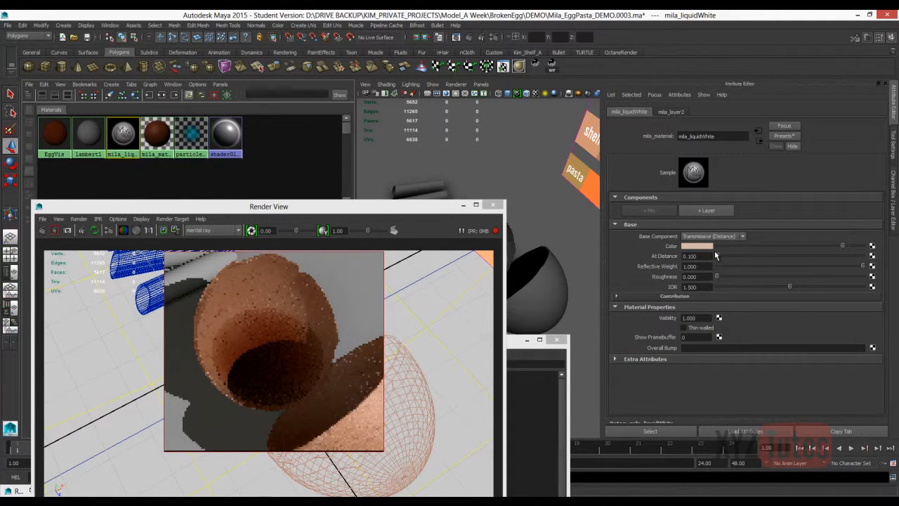
# Reframe the broken egg from another angle and set the mental ray Unified Sampling Quality to 0.2.
pyautogui.keyDown('alt'); pyautogui.moveTo(561, 302); pyautogui.dragTo(318, 325); pyautogui.keyUp('alt')
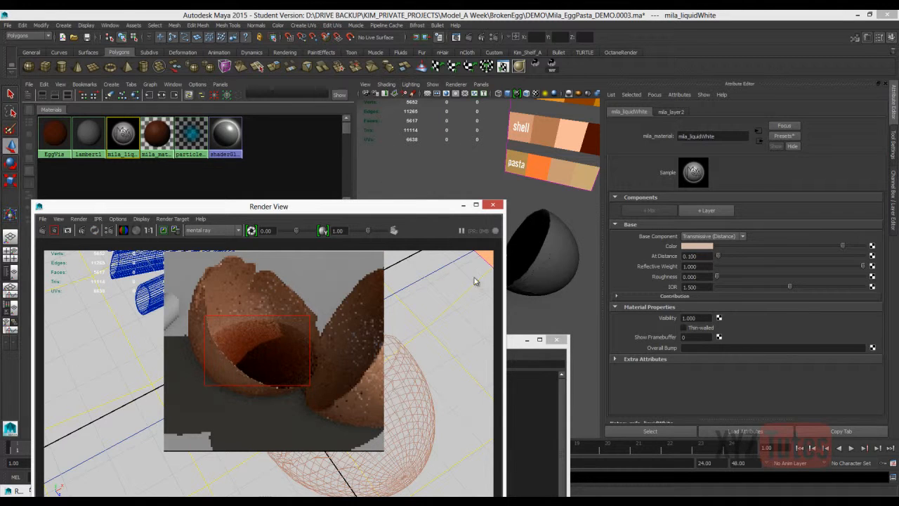
pyautogui.click(519, 392)
pyautogui.click(493, 37)
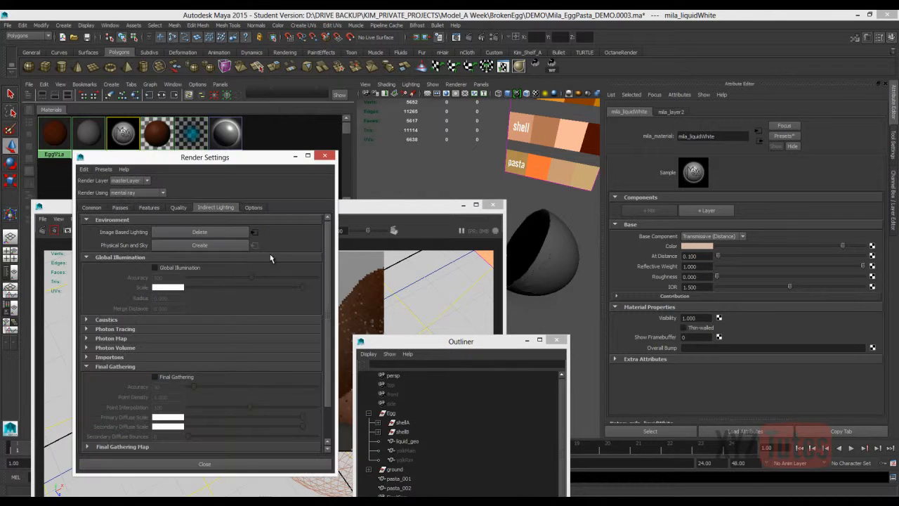
pyautogui.click(179, 207)
pyautogui.doubleClick(169, 242)
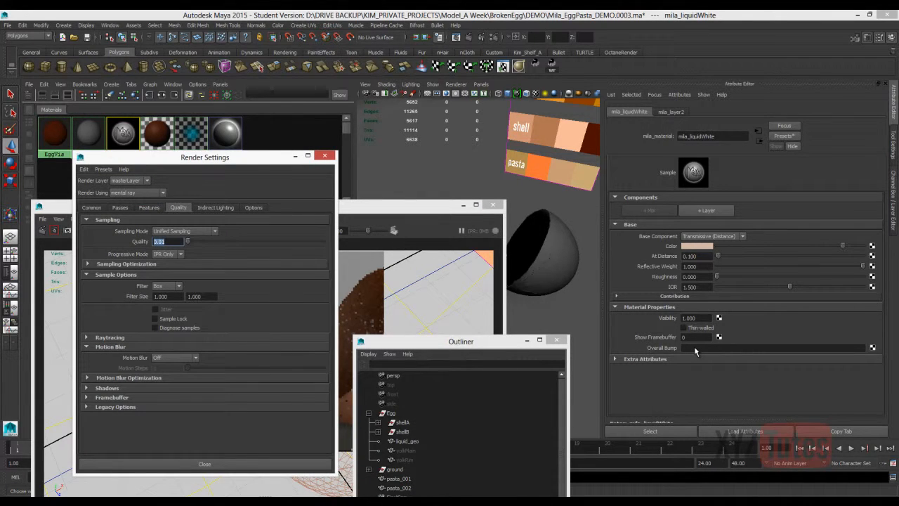
pyautogui.write('0.2')
pyautogui.press('Return')
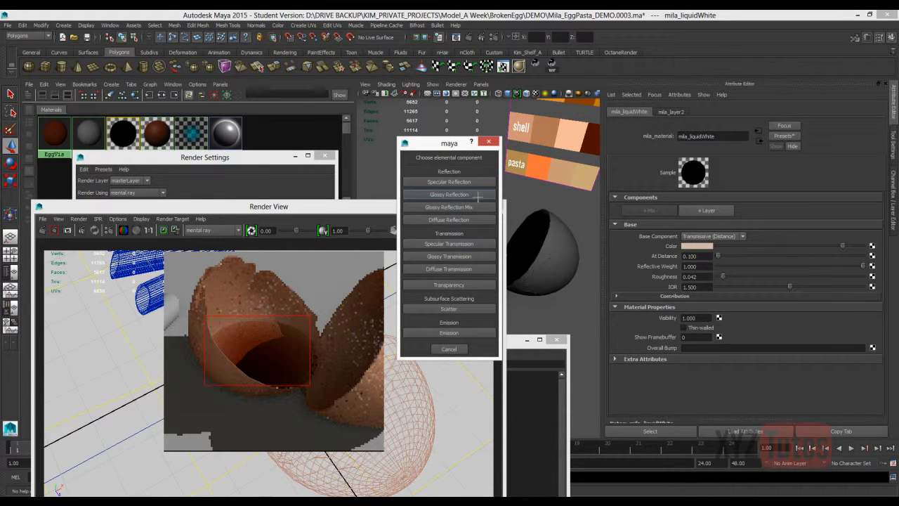
# Add a Glossy Reflection layer to mila_liquidWhite with roughness 0.120 and weight 0.2.
pyautogui.click(475, 196)
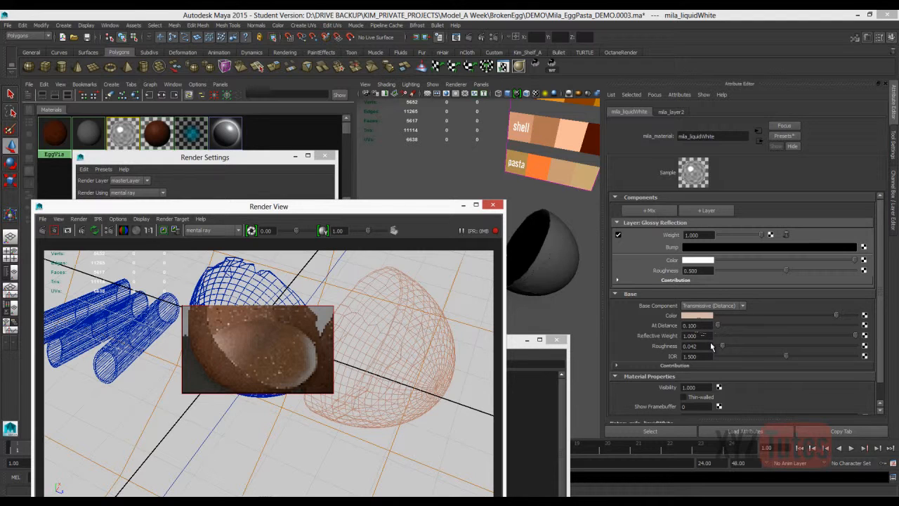
pyautogui.hotkey('ctrl', 'z')
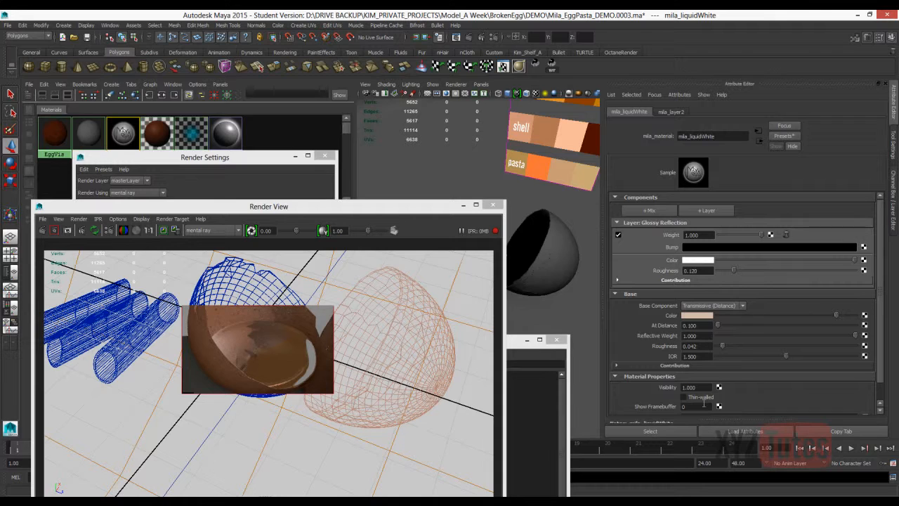
pyautogui.doubleClick(692, 236)
pyautogui.write('.5')
pyautogui.press('Return')
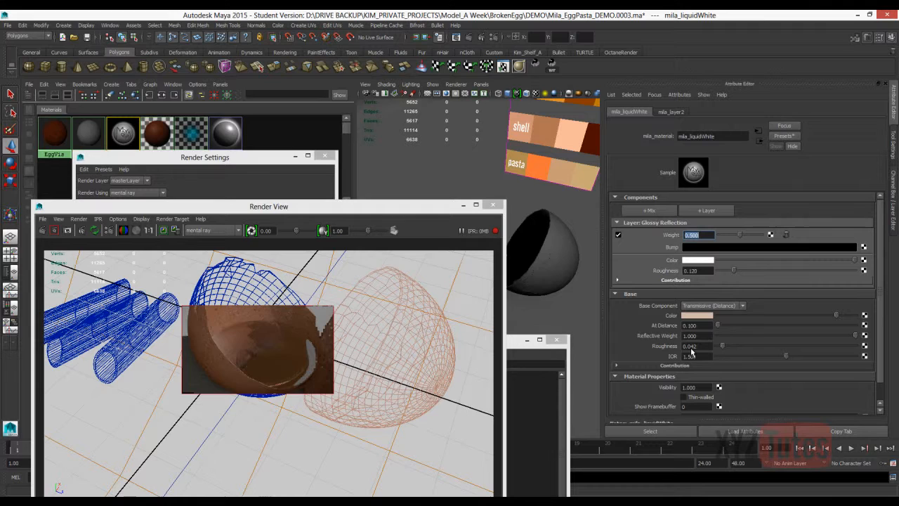
pyautogui.write('0.2')
pyautogui.press('Return')
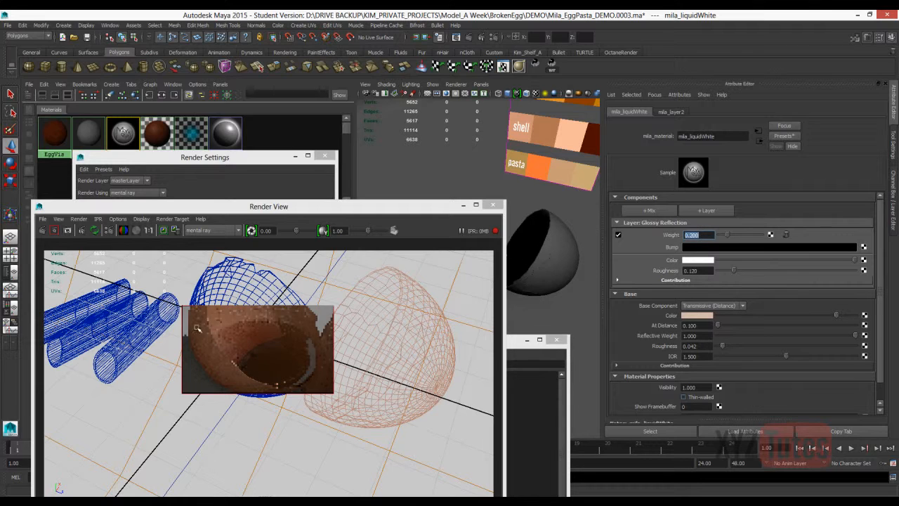
# Enable Thin-walled on mila_liquidWhite and redraw a smaller IPR render region around the liquid inside the shell.
pyautogui.hotkey('ctrl', 'z')
pyautogui.click(243, 400)
pyautogui.moveTo(221, 317); pyautogui.dragTo(315, 393)
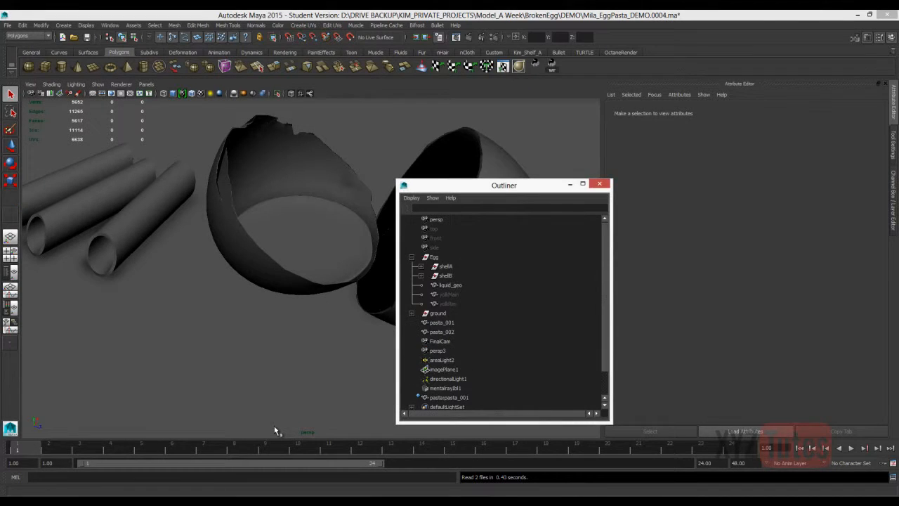
# Select the hidden yolkMain and yolkRim meshes in the Outliner and unhide them.
pyautogui.click(448, 294)
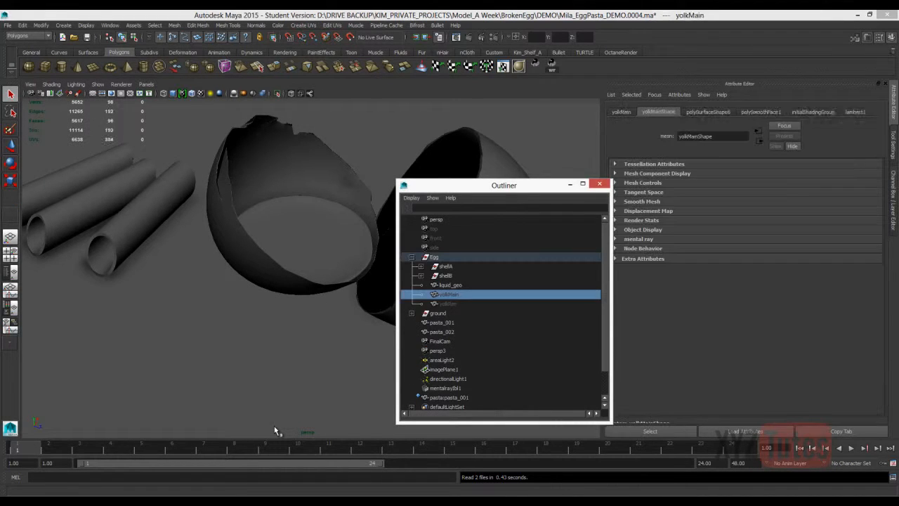
pyautogui.keyDown('shift'); pyautogui.click(447, 304); pyautogui.keyUp('shift')
pyautogui.hotkey('shift', 'h')
pyautogui.click(570, 184)
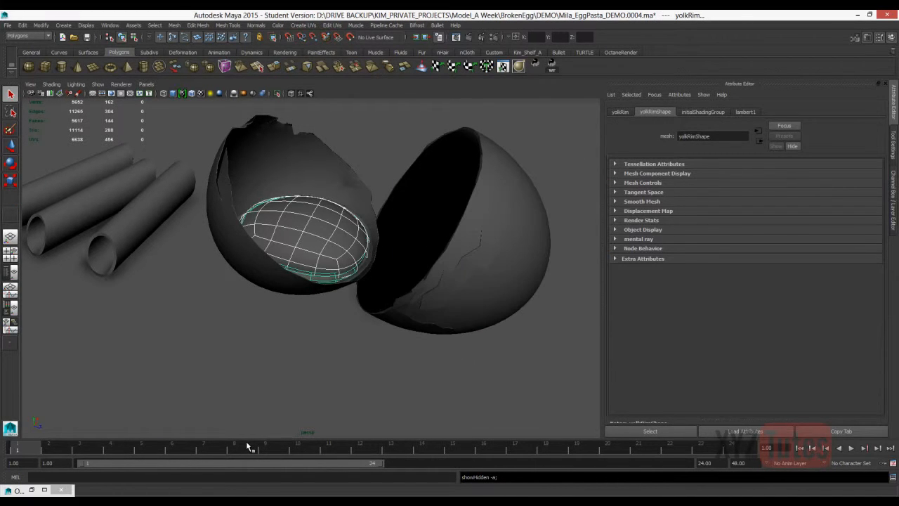
# Assign a new mental ray mila_material to the selected yolk meshes and name it mila_Yolk.
pyautogui.moveTo(331, 218); pyautogui.dragTo(331, 407, button='right')
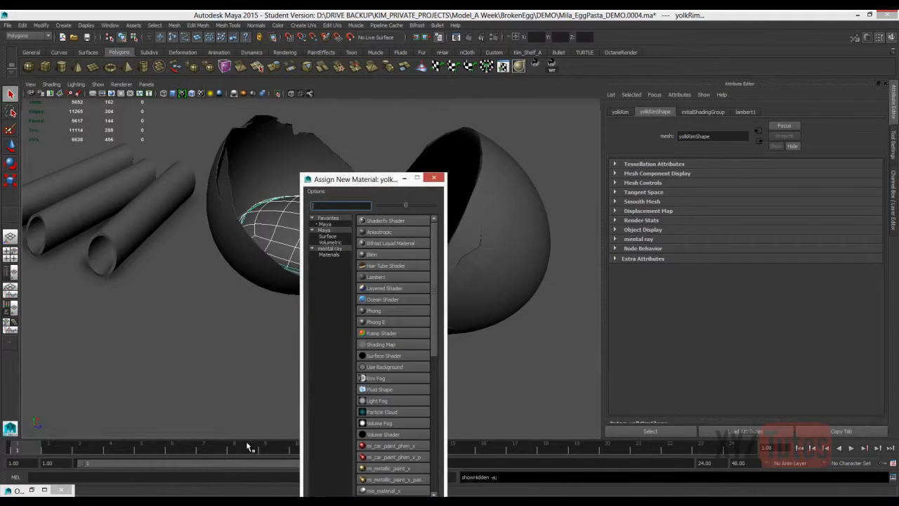
pyautogui.click(329, 255)
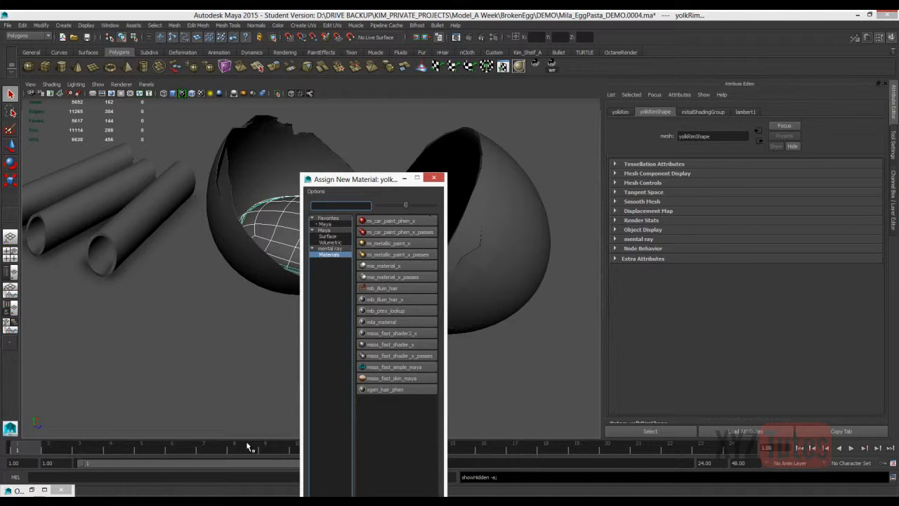
pyautogui.click(381, 322)
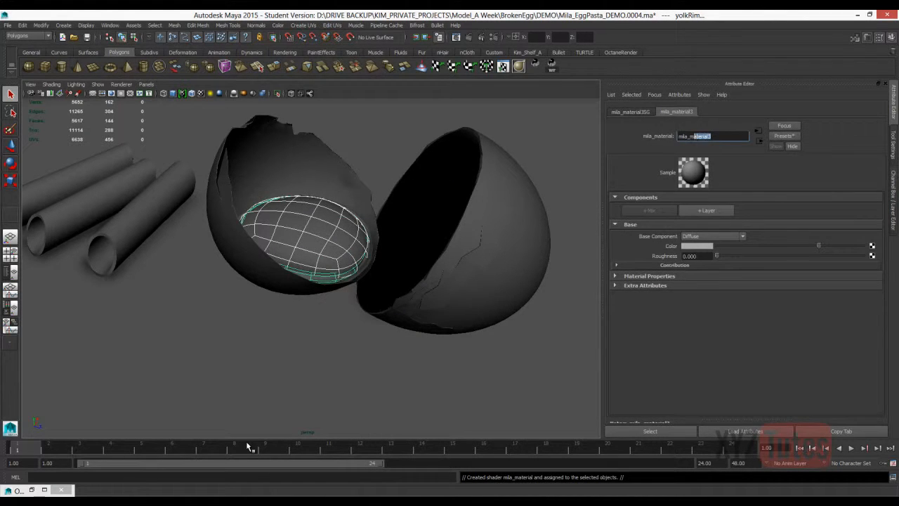
pyautogui.write('Yolk')
pyautogui.press('Return')
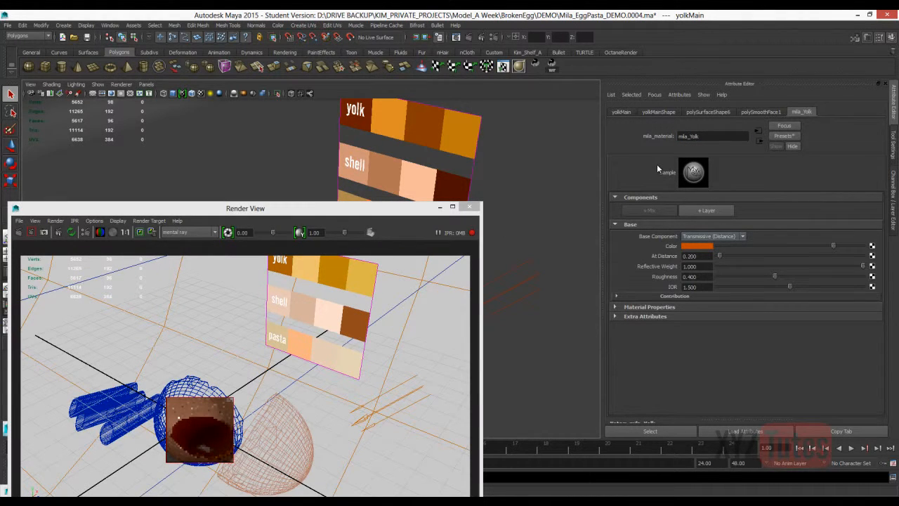
# Switch mila_Yolk's base component to Diffuse (Scatter) and sample its base, front scatter and back scatter colors from the yolk swatches.
pyautogui.click(713, 236)
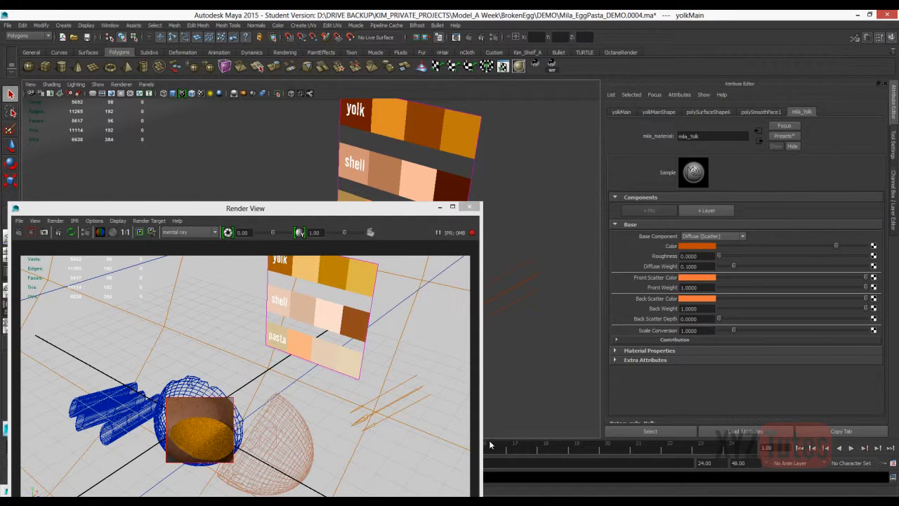
pyautogui.click(705, 246)
pyautogui.click(650, 225)
pyautogui.click(389, 108)
pyautogui.click(690, 278)
pyautogui.click(623, 253)
pyautogui.click(426, 112)
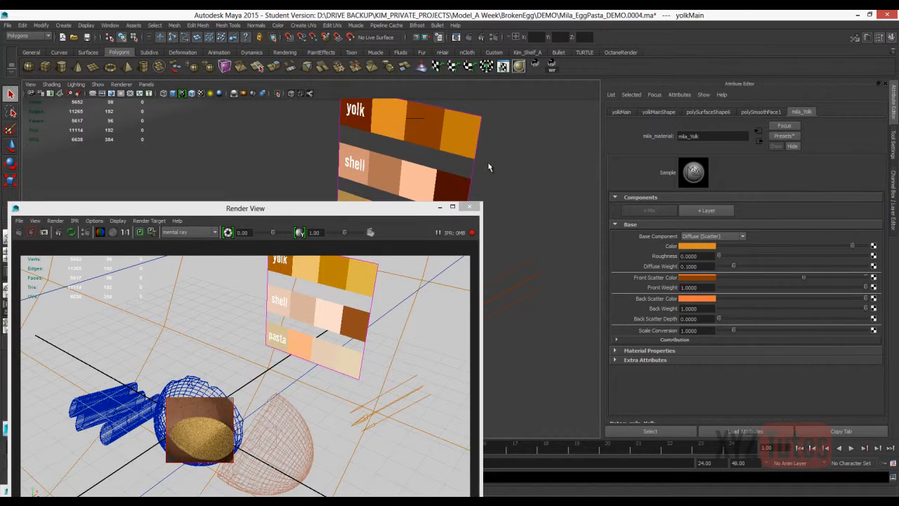
pyautogui.click(695, 298)
pyautogui.click(623, 272)
pyautogui.click(417, 118)
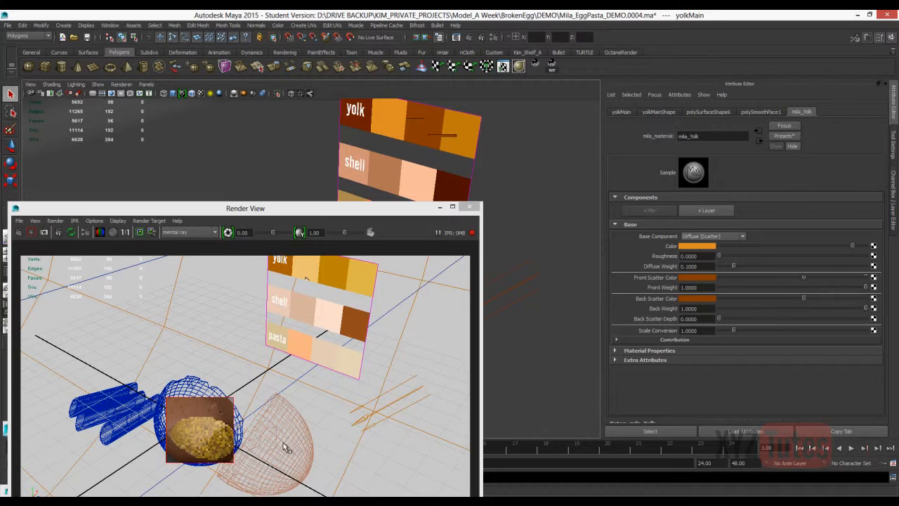
# Darken mila_Yolk's base color to a deeper orange and brighten its front and back scatter colors.
pyautogui.click(700, 247)
pyautogui.moveTo(712, 272)
pyautogui.mouseDown()
pyautogui.moveTo(730, 272)
pyautogui.moveTo(716, 283)
pyautogui.mouseUp()
pyautogui.click(703, 277)
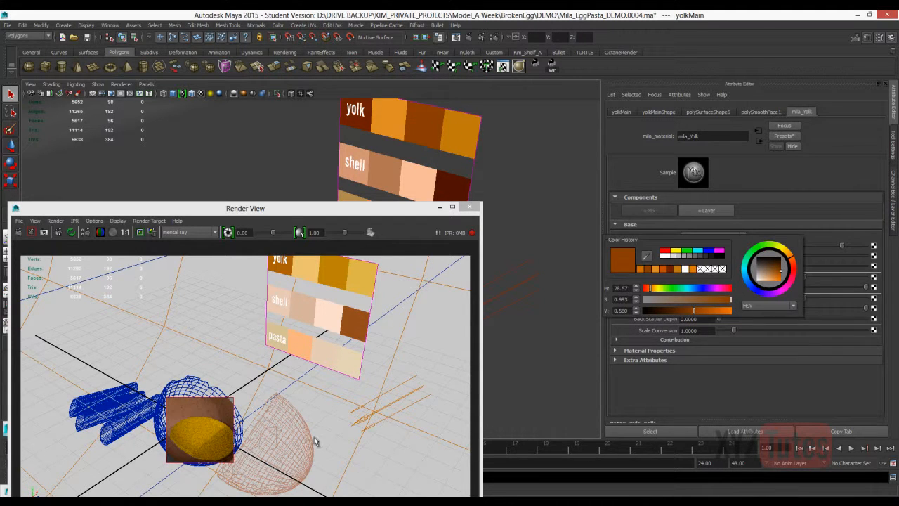
pyautogui.moveTo(694, 310); pyautogui.dragTo(710, 310)
pyautogui.click(699, 299)
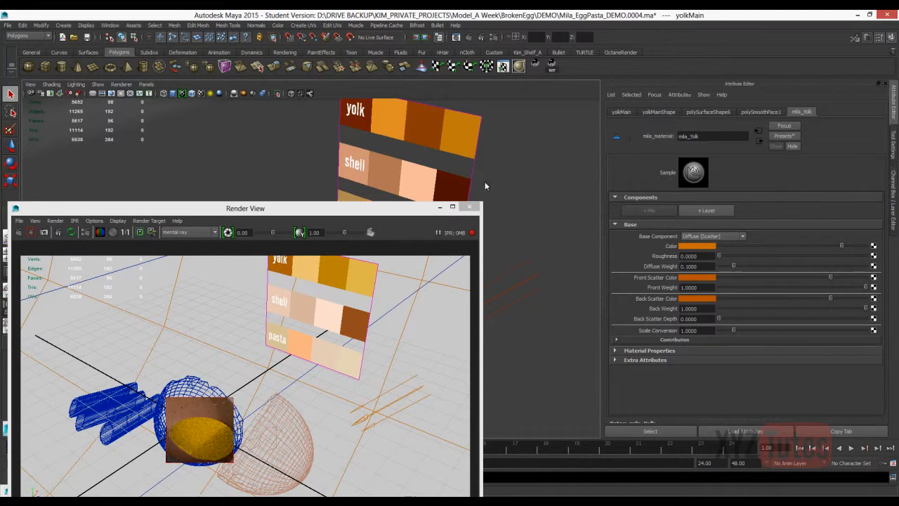
# Set mila_Yolk's Scale Conversion to 20 and desaturate its base color to a light orange with saturation about 0.62.
pyautogui.write('20')
pyautogui.press('Return')
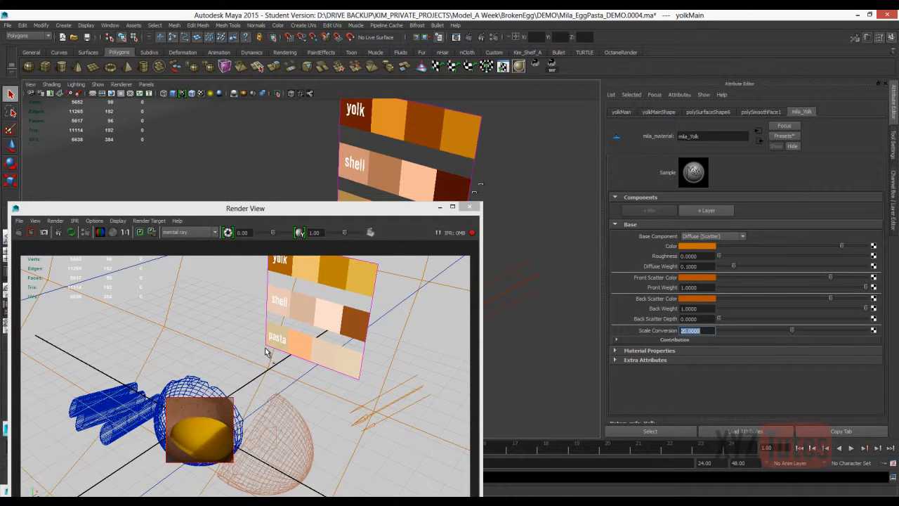
pyautogui.click(696, 246)
pyautogui.click(700, 268)
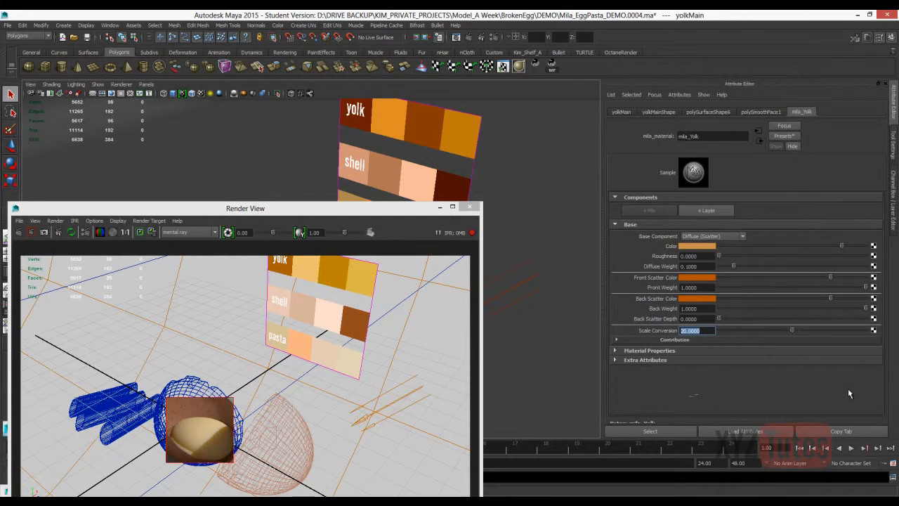
# Shift the front scatter color to a red-orange with hue about 17.1 and reuse it for the back scatter color.
pyautogui.click(699, 278)
pyautogui.moveTo(787, 260); pyautogui.dragTo(789, 264)
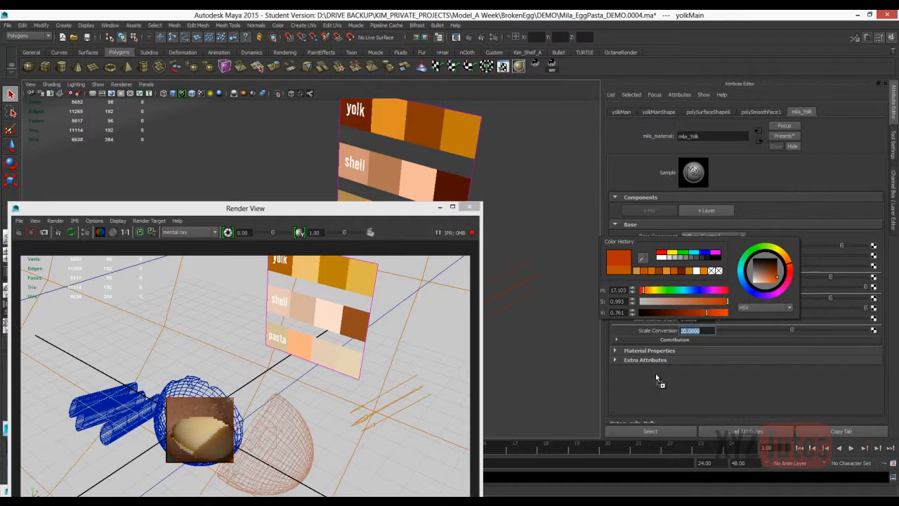
pyautogui.click(697, 299)
pyautogui.click(637, 293)
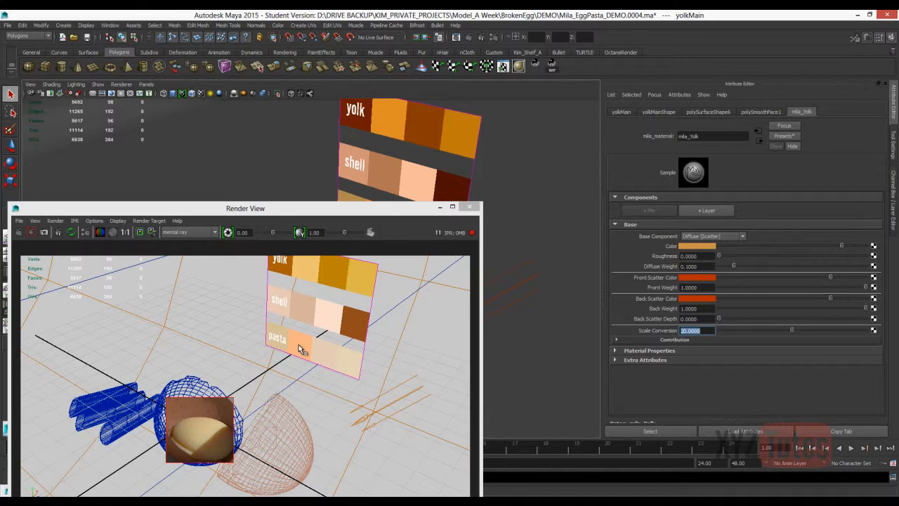
# Raise the yolk's Diffuse Weight to about 0.51 and make its base color a bright, strongly saturated orange.
pyautogui.moveTo(734, 266); pyautogui.dragTo(759, 266)
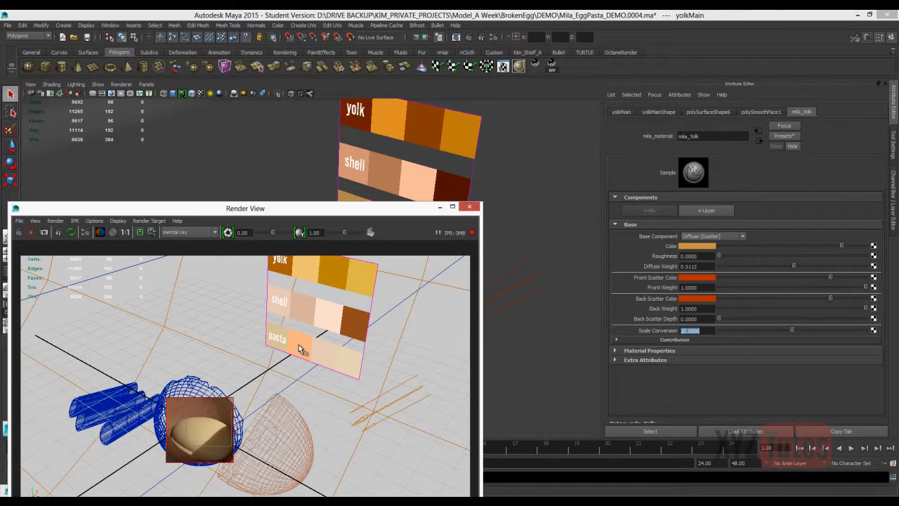
pyautogui.click(697, 246)
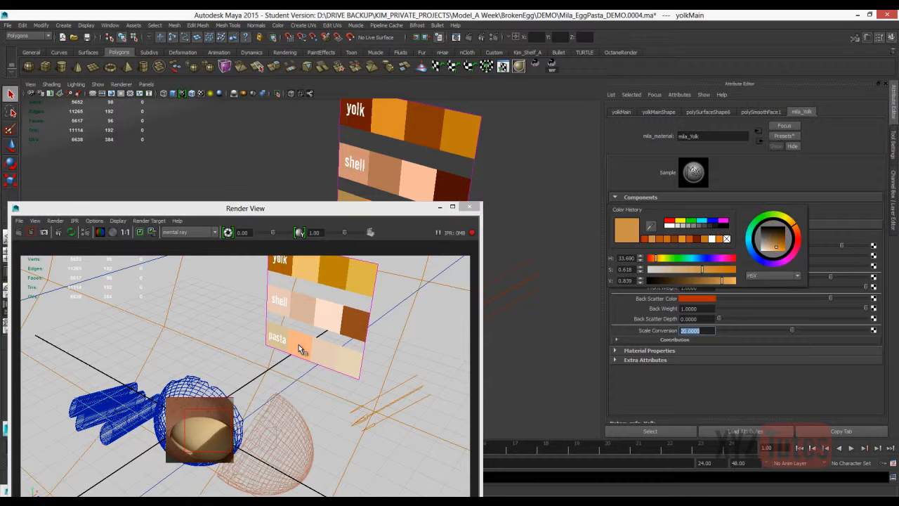
pyautogui.moveTo(702, 270); pyautogui.dragTo(736, 269)
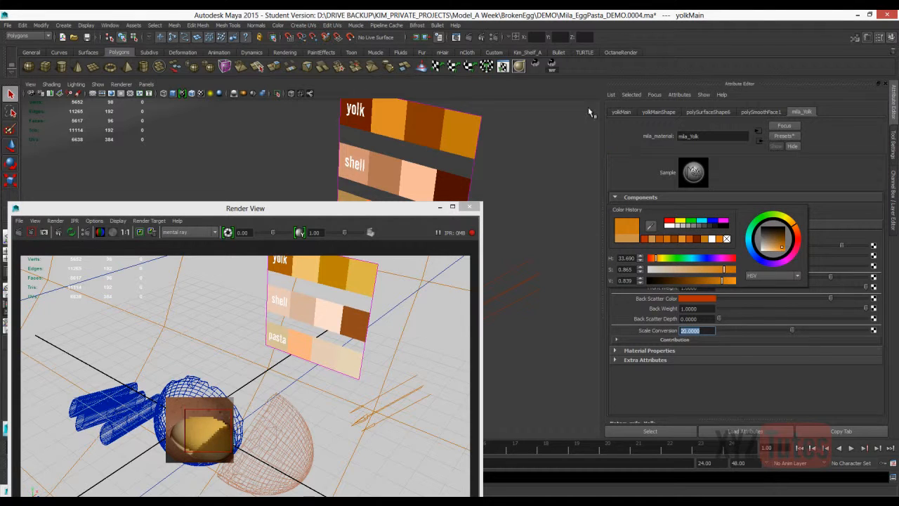
pyautogui.moveTo(724, 270); pyautogui.dragTo(733, 270)
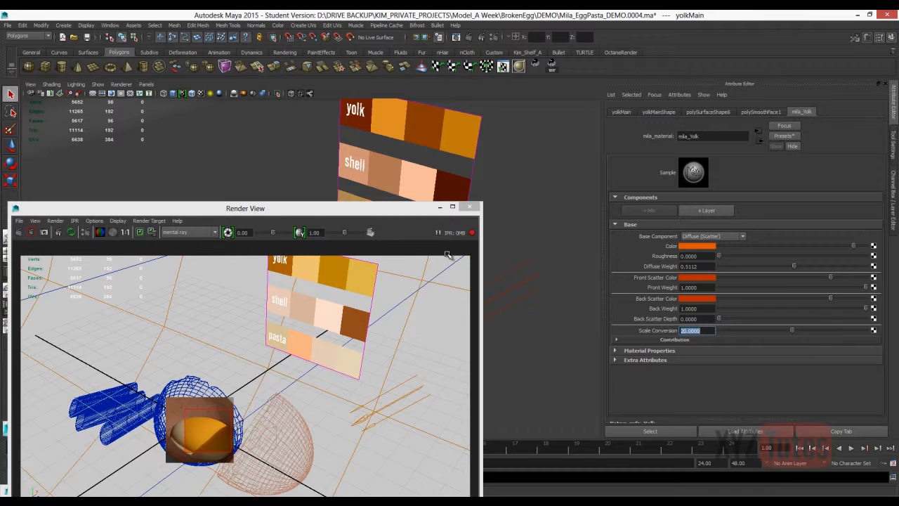
# Lower the yolk's Diffuse Weight to about 0.12 and set Scale Conversion to 10 after trying 8.
pyautogui.moveTo(794, 266); pyautogui.dragTo(736, 266)
pyautogui.write('8')
pyautogui.press('Return')
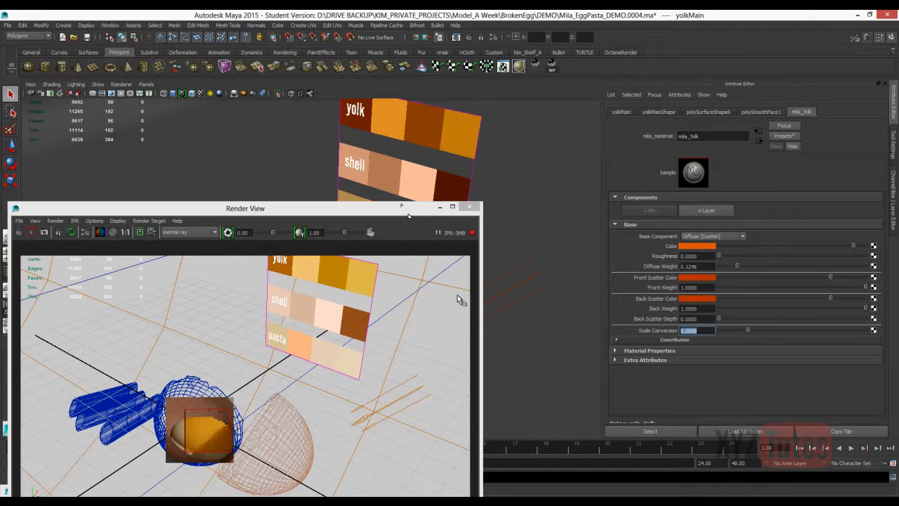
pyautogui.write('10')
pyautogui.press('Return')
# Try to add a Fresnel layer with a Diffuse Transmission component to mila_Yolk.
pyautogui.click(706, 210)
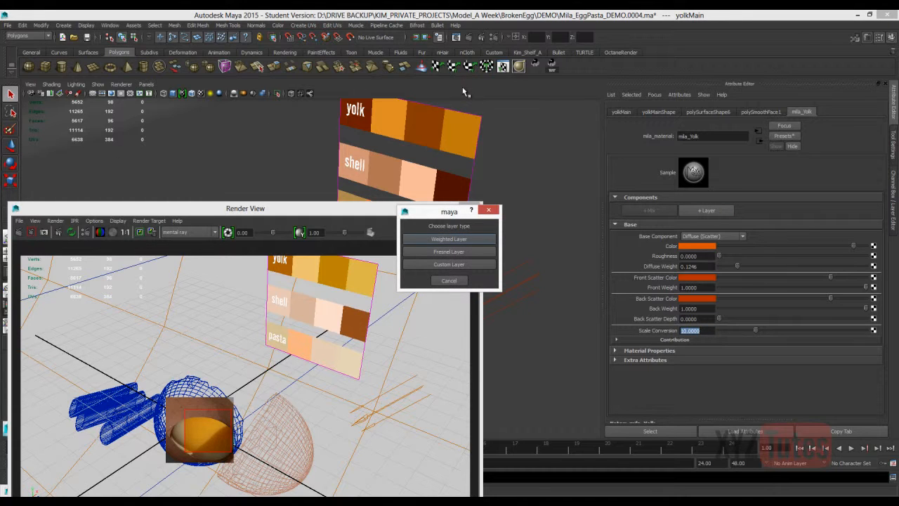
pyautogui.press('Tab')
pyautogui.click(442, 252)
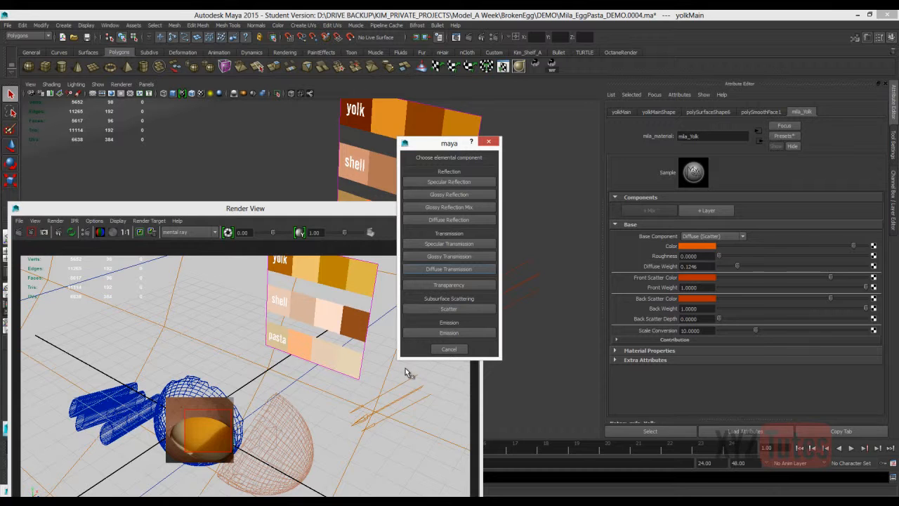
pyautogui.click(447, 269)
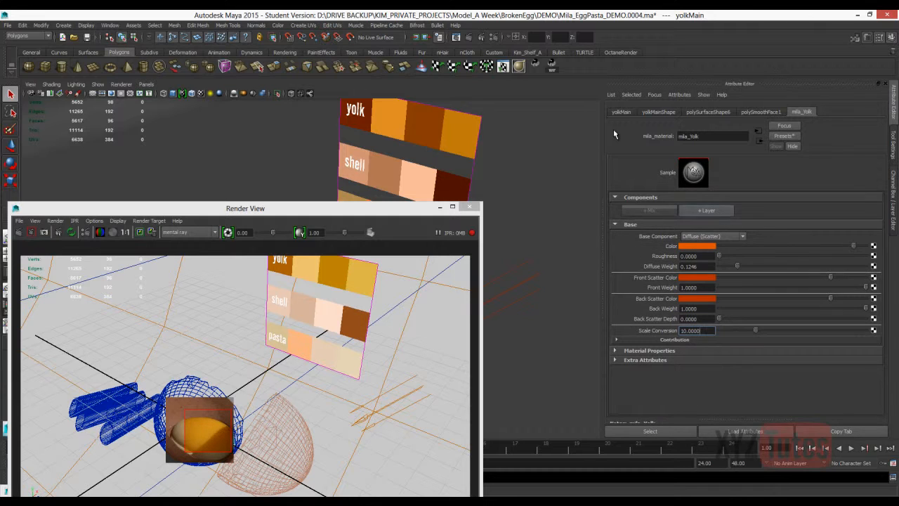
# Add a weighted Glossy Transmission layer to mila_Yolk and sample the base's red-orange front scatter color for it.
pyautogui.click(449, 240)
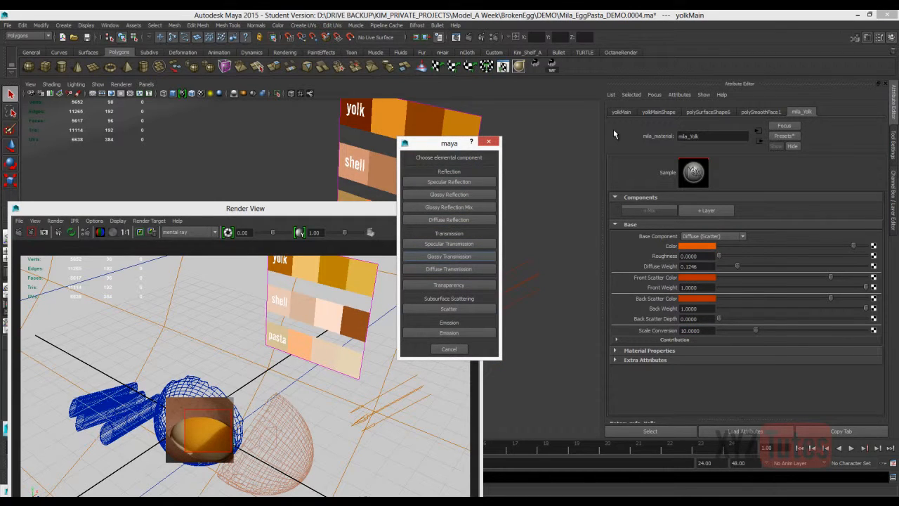
pyautogui.click(449, 256)
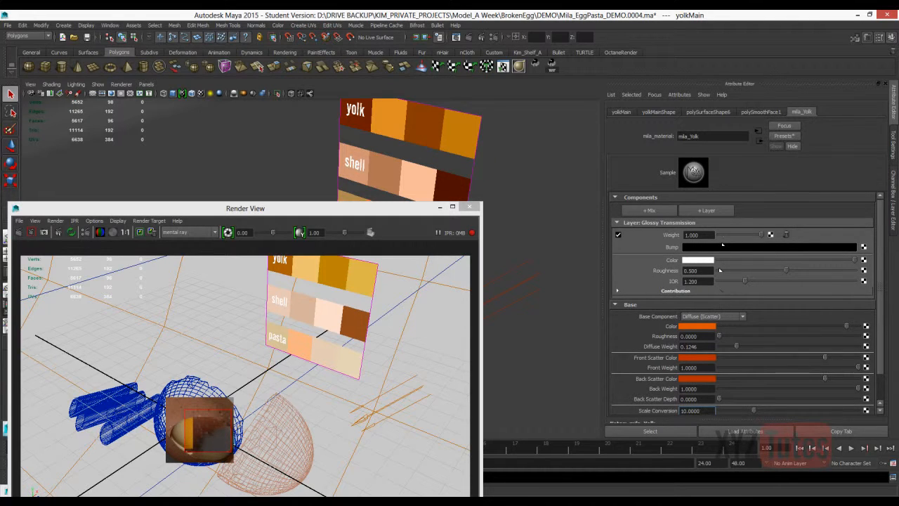
pyautogui.click(709, 247)
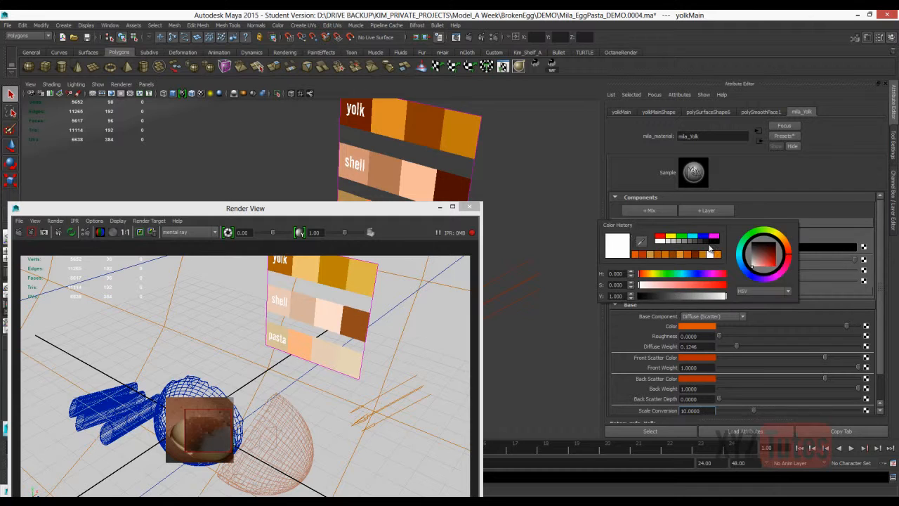
pyautogui.click(646, 242)
pyautogui.click(697, 357)
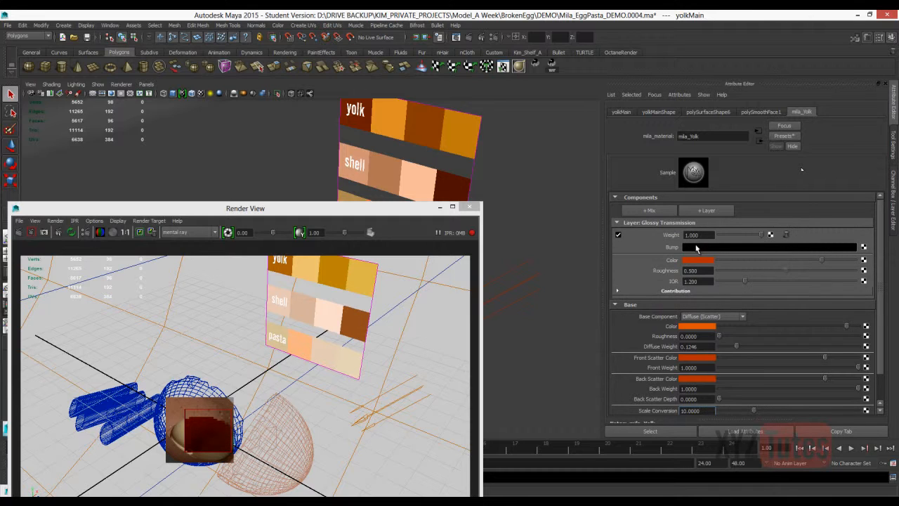
# Set the Glossy Transmission layer's IOR to 1.5 and its weight to 0.5.
pyautogui.click(662, 275)
pyautogui.write('1.5')
pyautogui.press('Return')
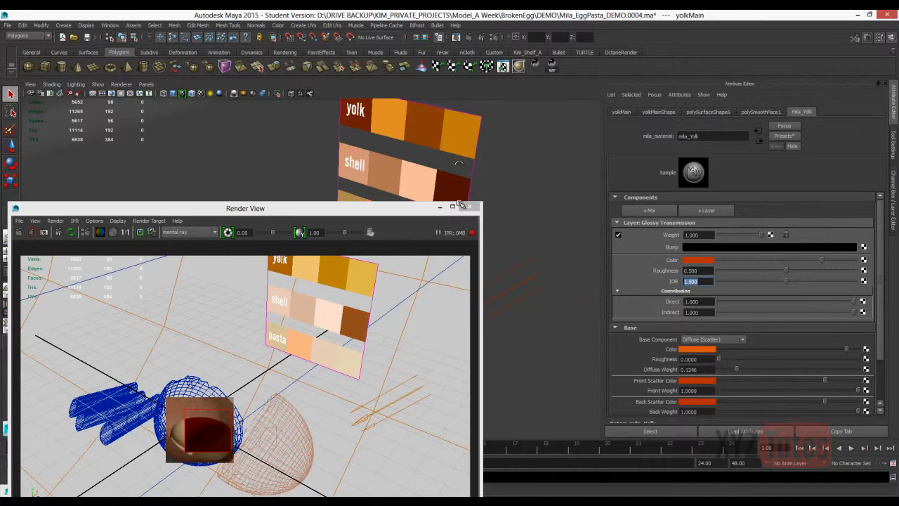
pyautogui.press('Tab')
pyautogui.write('.5')
pyautogui.press('Return')
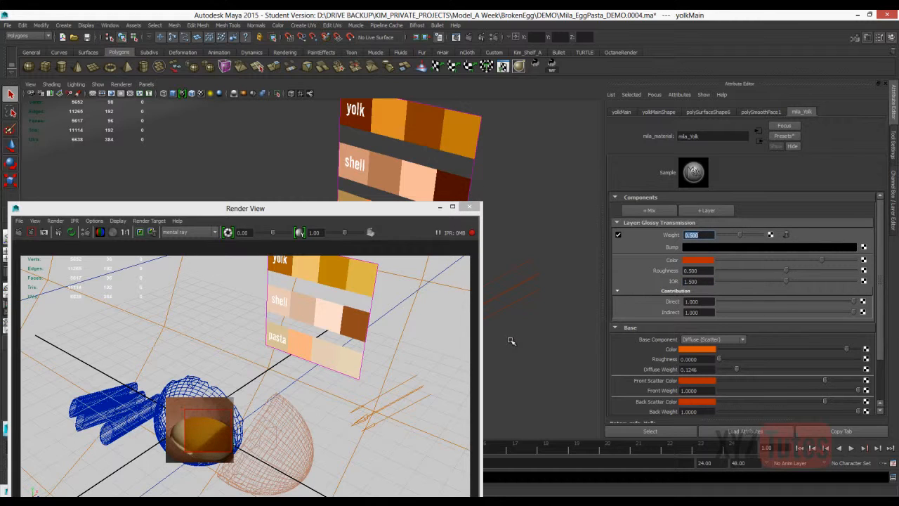
# Add a Fresnel Glossy Transmission layer in pure red with Fresnel IOR about 1.6 and render a larger region around the yolk.
pyautogui.click(481, 37)
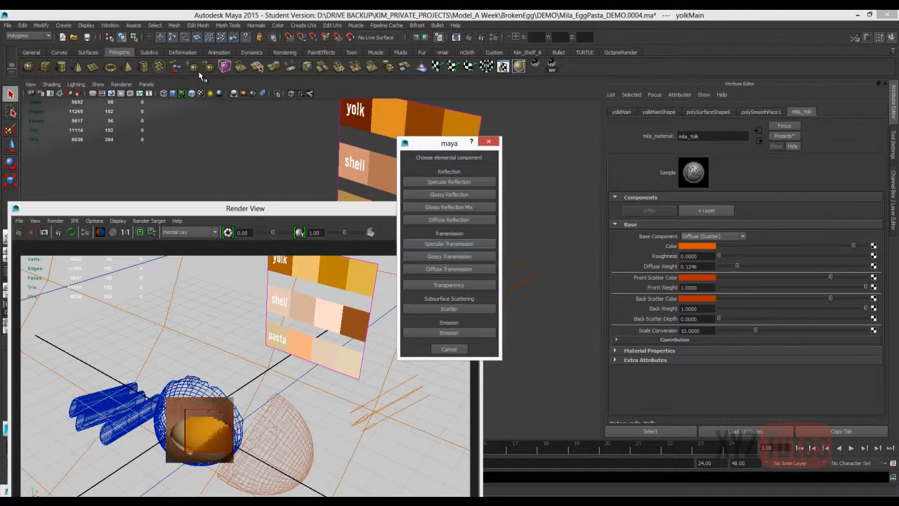
pyautogui.click(449, 254)
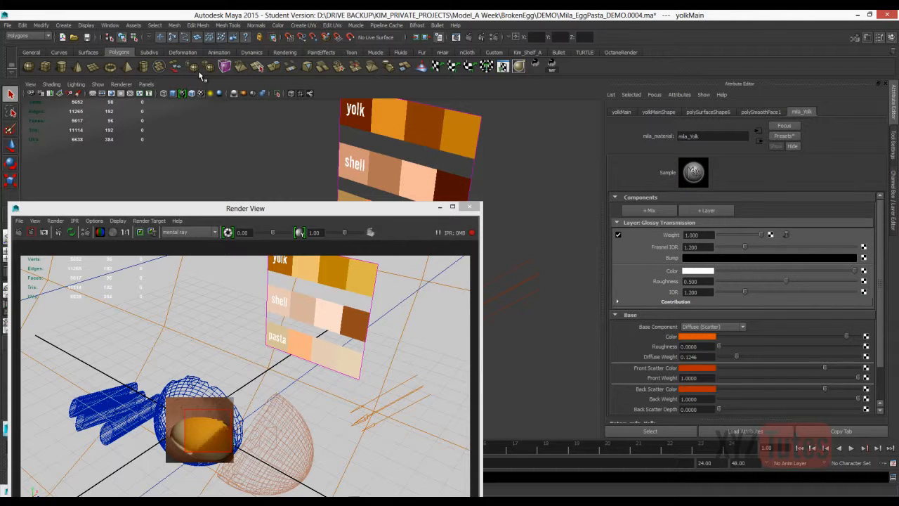
pyautogui.click(697, 271)
pyautogui.moveTo(745, 246); pyautogui.dragTo(799, 247)
pyautogui.moveTo(160, 409); pyautogui.dragTo(238, 469)
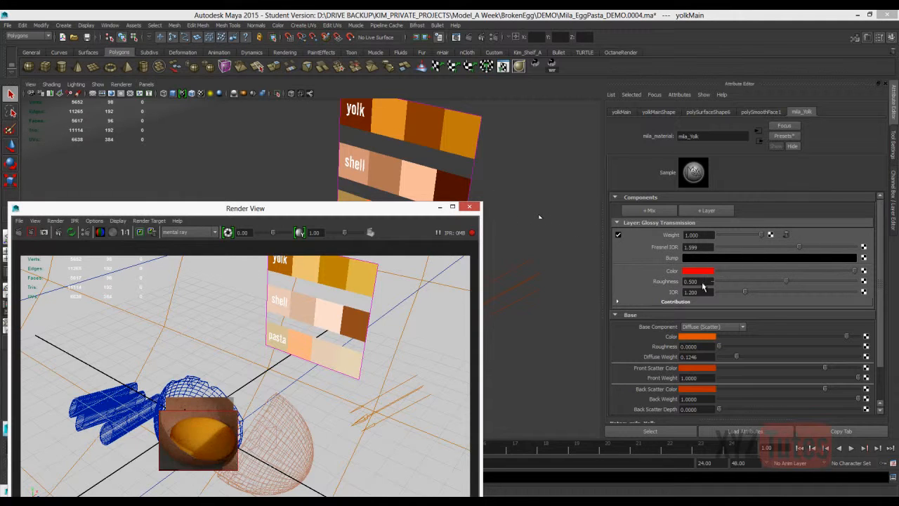
# Set the transmission layer's Fresnel IOR to 2, comparing it with 1 in the IPR render.
pyautogui.moveTo(799, 247); pyautogui.dragTo(812, 246)
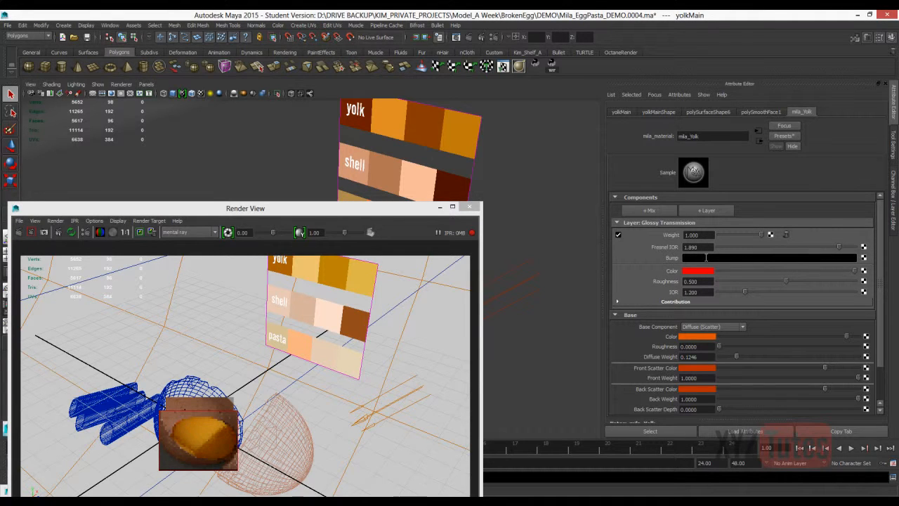
pyautogui.press('Tab')
pyautogui.write('2')
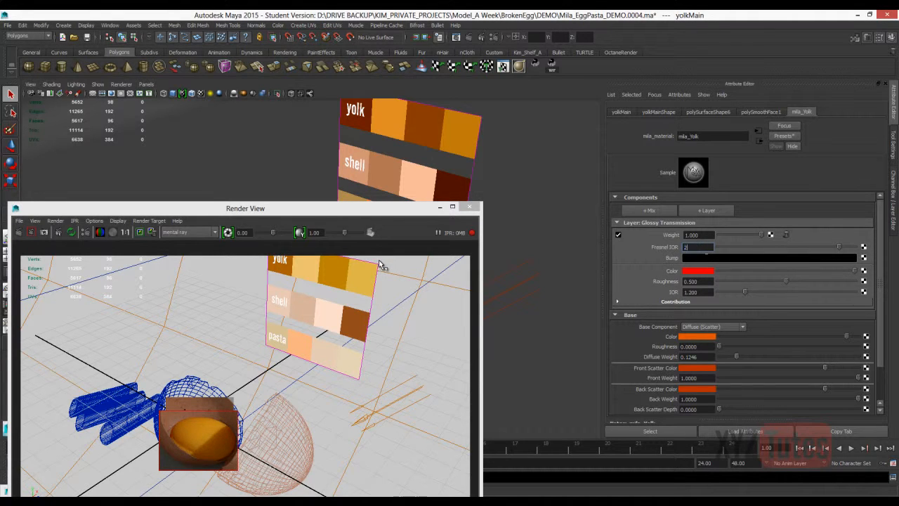
pyautogui.press('Return')
pyautogui.write('1')
pyautogui.press('Return')
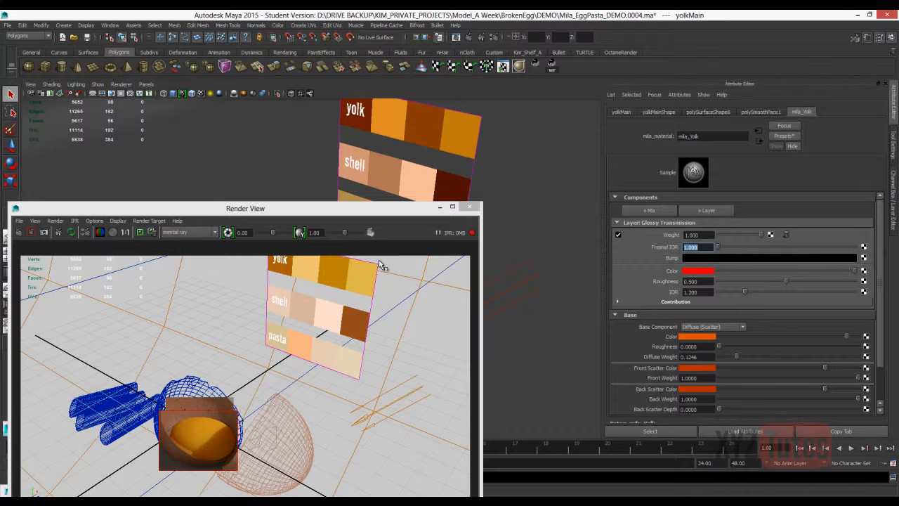
pyautogui.press('Right')
pyautogui.press('Return')
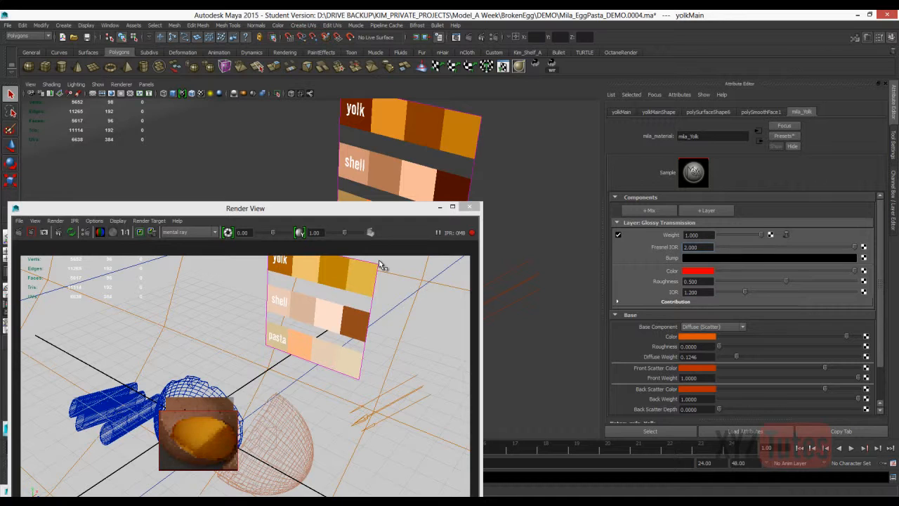
# Lower the Glossy Transmission roughness to about 0.08 and set its IOR to 1.5.
pyautogui.press('Tab')
pyautogui.press('Tab')
pyautogui.write('1.5')
pyautogui.press('Return')
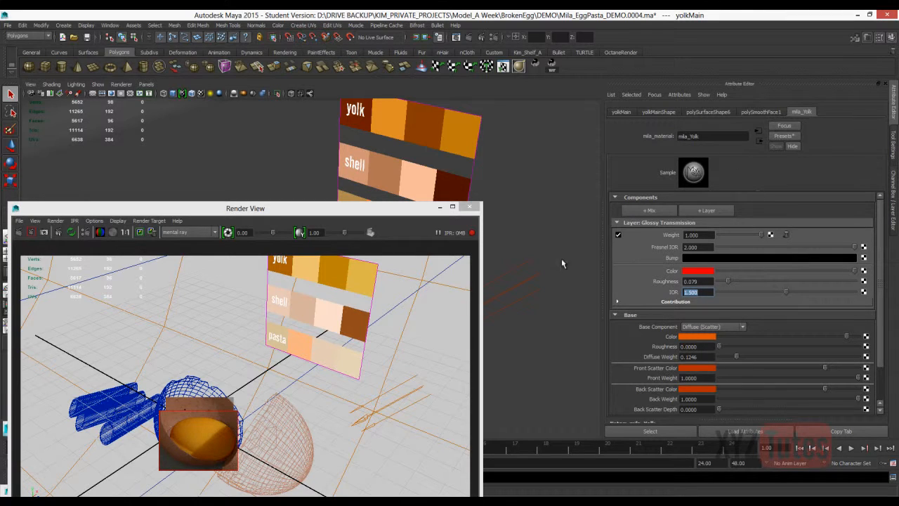
pyautogui.hotkey('ctrl', 'z')
pyautogui.hotkey('shift', 'z')
pyautogui.scroll(-2, 501, 232)
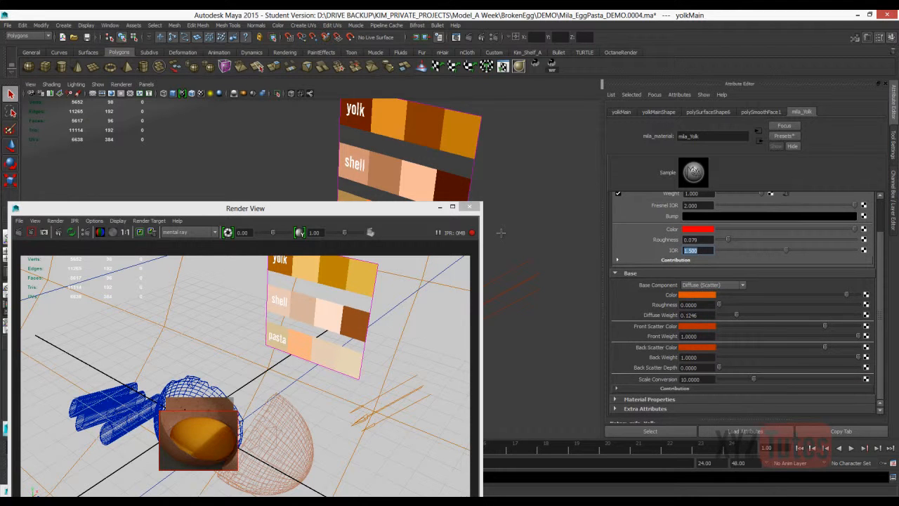
# Add a Glossy Reflection layer on top of mila_Yolk and reduce its roughness to about 0.12.
pyautogui.scroll(2, 501, 232)
pyautogui.click(706, 210)
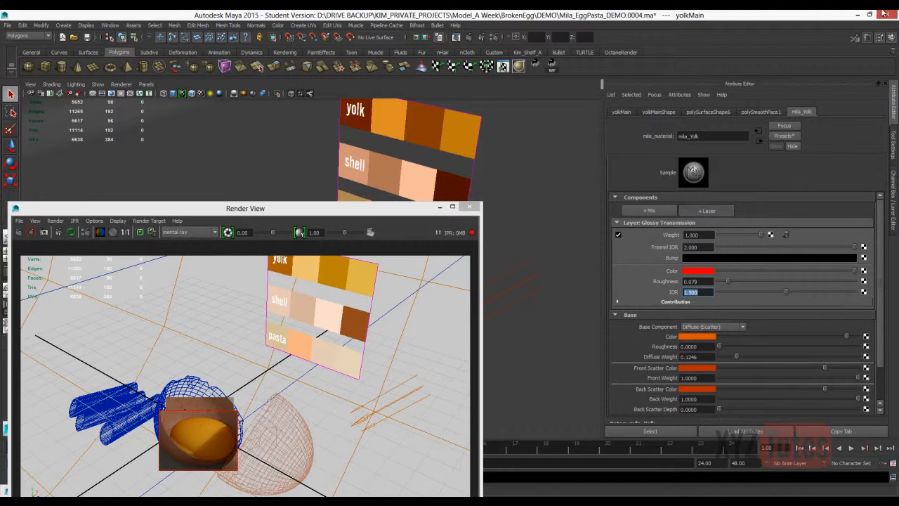
pyautogui.click(450, 240)
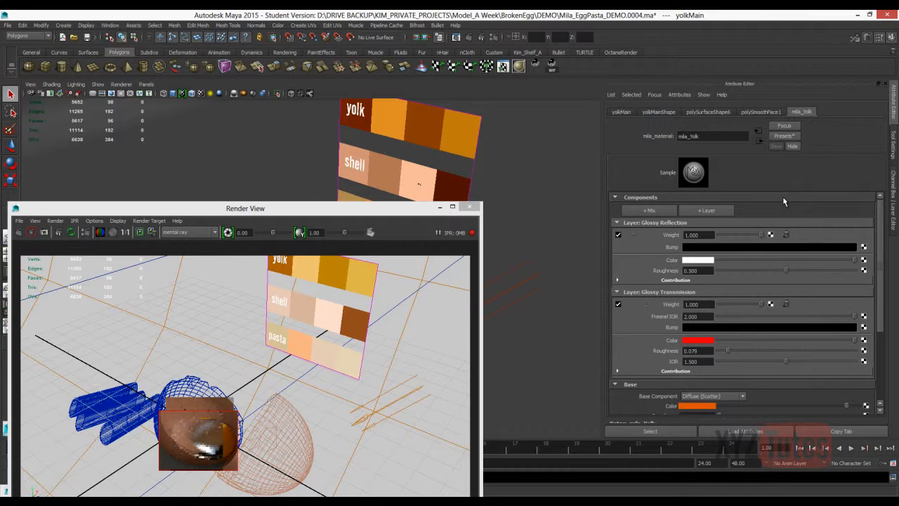
pyautogui.moveTo(786, 270); pyautogui.dragTo(734, 270)
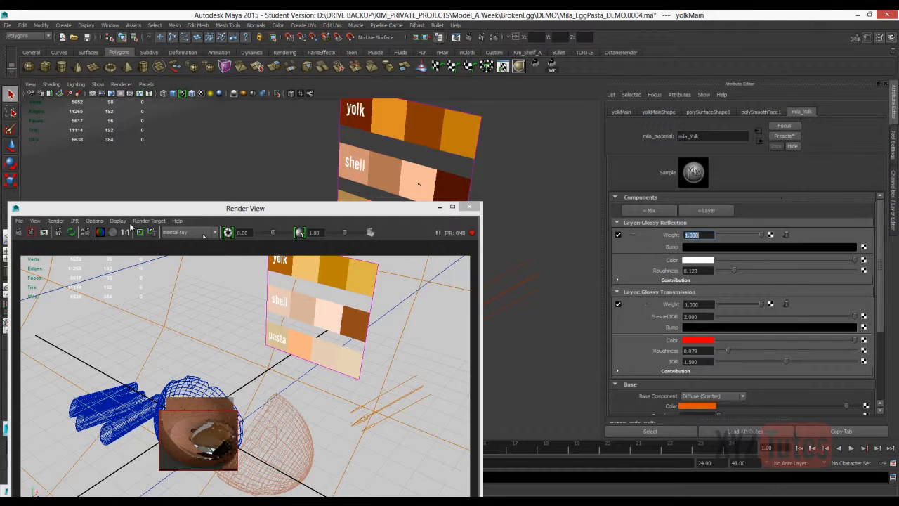
# Set the Glossy Reflection weight to 0.2 after trying 0.1, and change the Glossy Transmission color to red-orange.
pyautogui.write('0.1')
pyautogui.press('Return')
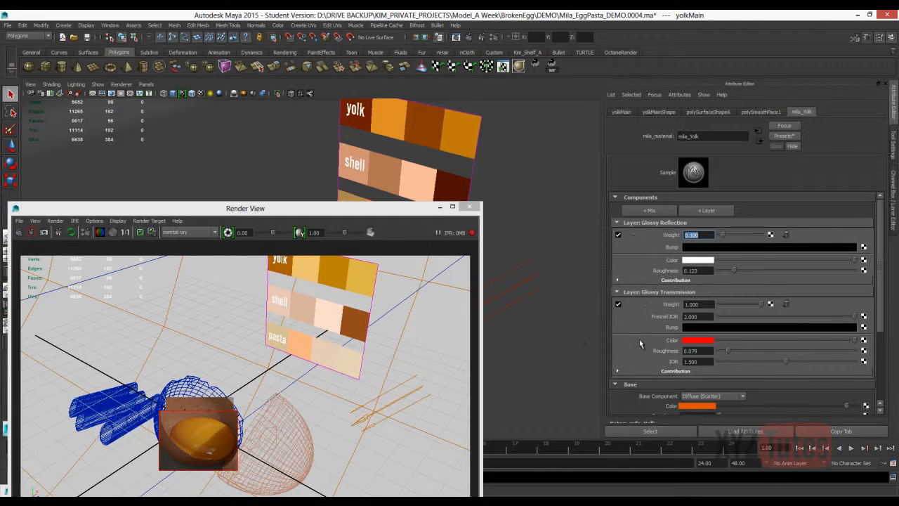
pyautogui.write('0.2')
pyautogui.press('Return')
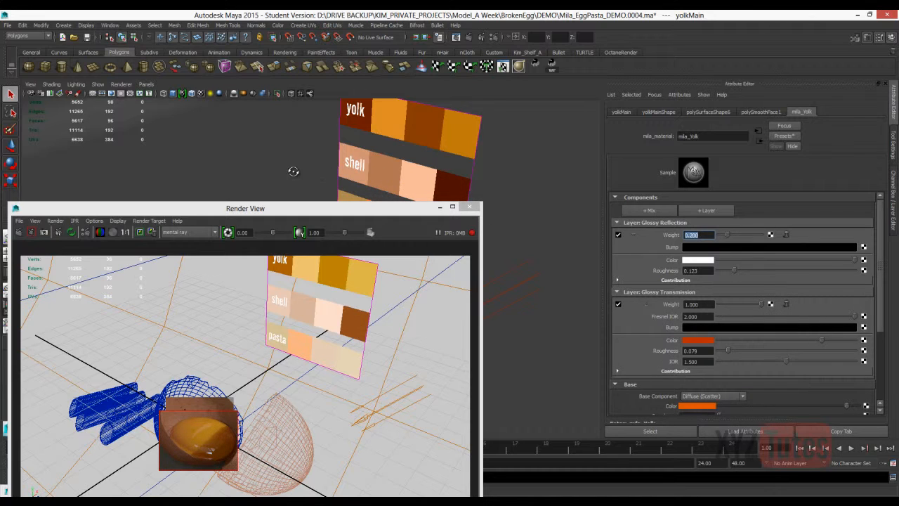
pyautogui.hotkey('alt', 'Tab')
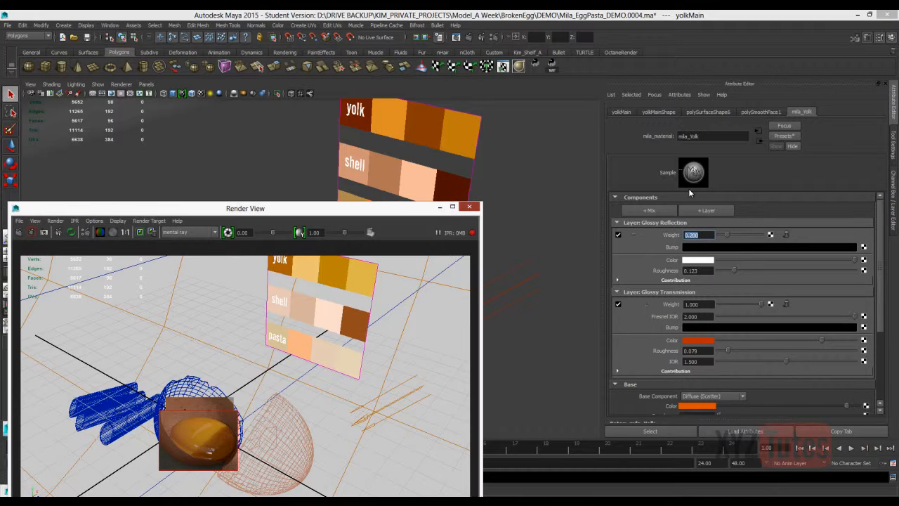
# Enter 0.25 in the mental ray Render Settings, reframe the view on both egg halves and render them.
pyautogui.hotkey('alt', 'F4')
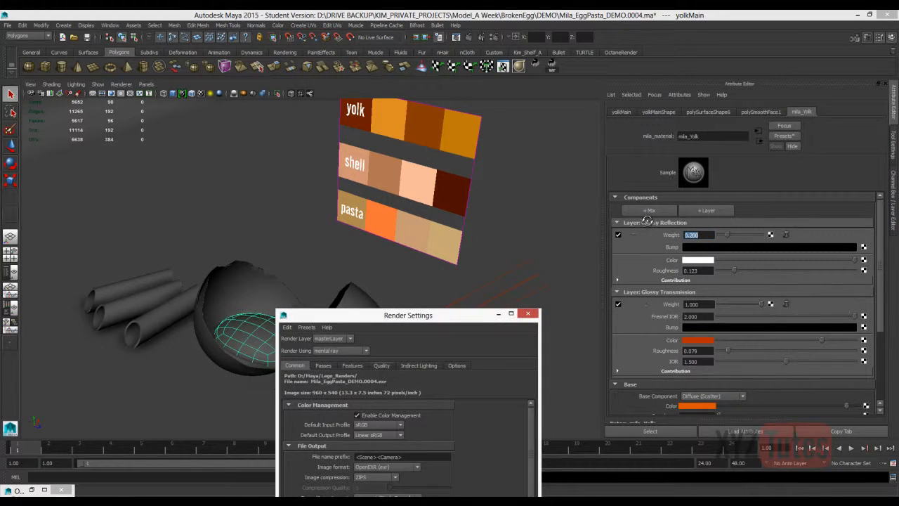
pyautogui.moveTo(408, 313); pyautogui.dragTo(545, 190)
pyautogui.moveTo(494, 275); pyautogui.dragTo(523, 275)
pyautogui.write('.25')
pyautogui.press('Return')
pyautogui.click(664, 189)
pyautogui.keyDown('alt'); pyautogui.moveTo(520, 243); pyautogui.dragTo(510, 255); pyautogui.keyUp('alt')
pyautogui.keyDown('alt'); pyautogui.moveTo(596, 288); pyautogui.dragTo(608, 255, button='middle'); pyautogui.keyUp('alt')
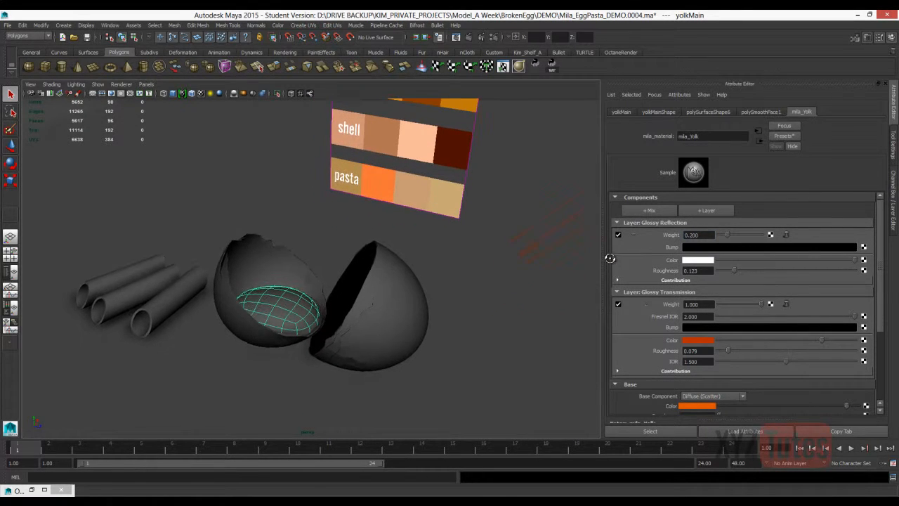
pyautogui.hotkey('alt', 'r')
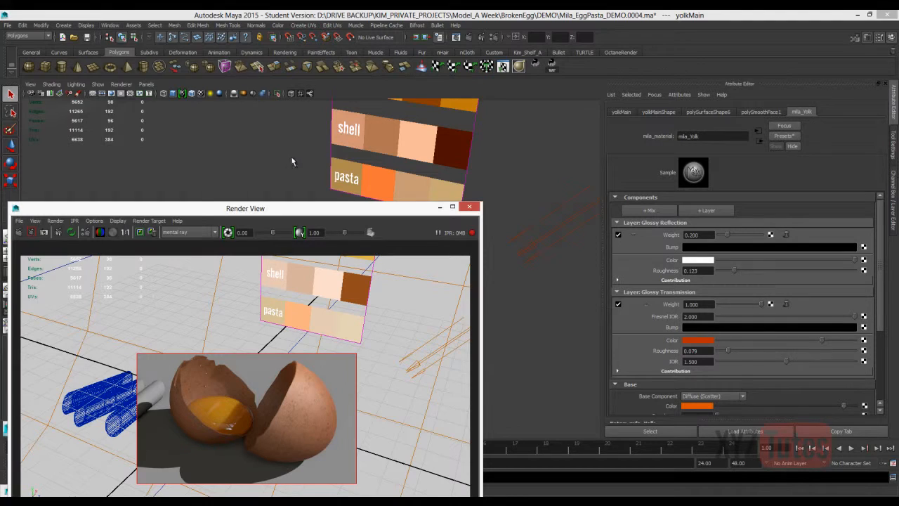
# Open mila_liquidWhite from the Hypershade and set its Glossy Reflection weight to 0.1.
pyautogui.click(110, 25)
pyautogui.click(120, 93)
pyautogui.click(469, 206)
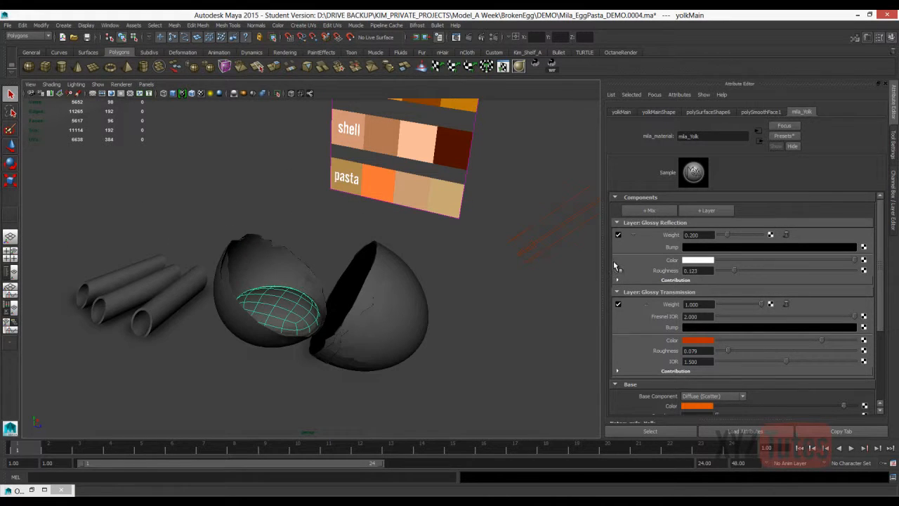
pyautogui.click(133, 25)
pyautogui.moveTo(109, 25)
pyautogui.moveTo(130, 46)
pyautogui.click(228, 63)
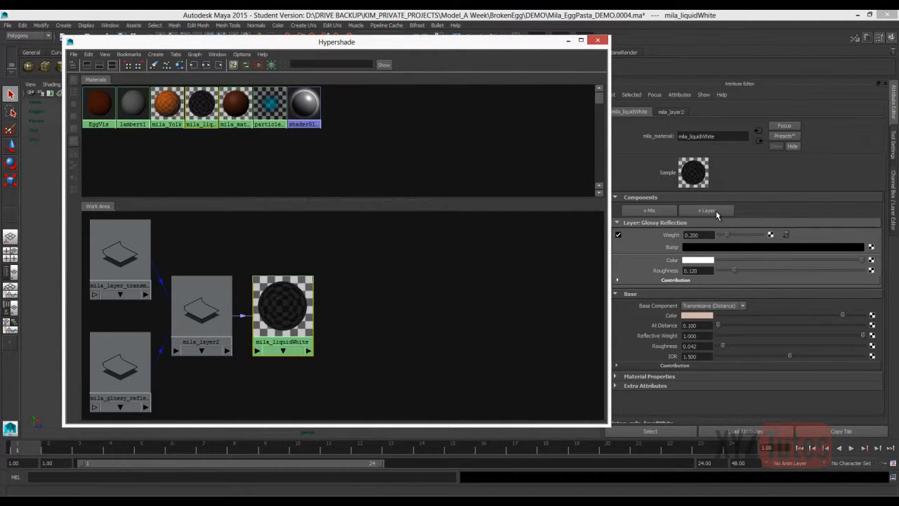
pyautogui.click(739, 238)
pyautogui.write('0.1')
pyautogui.press('Return')
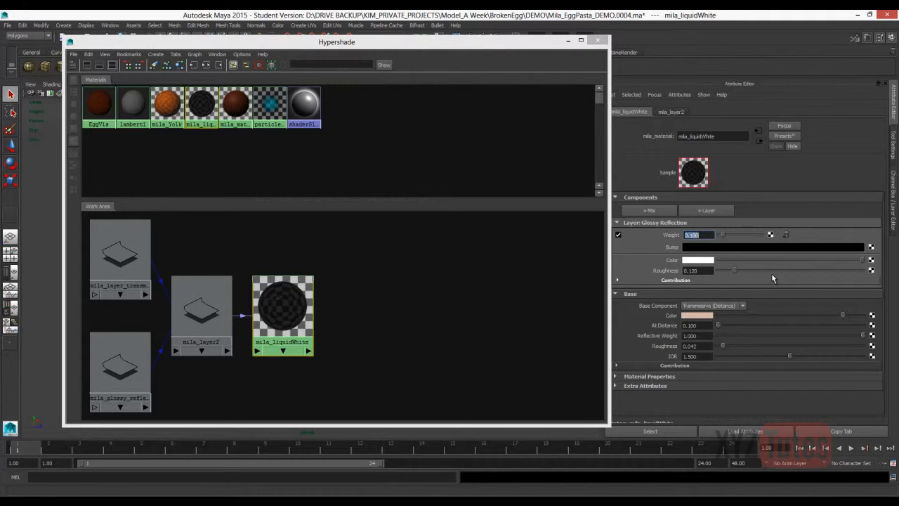
# Raise mila_liquidWhite's Glossy Reflection roughness to 0.37 and check the yolk in a region render.
pyautogui.click(759, 270)
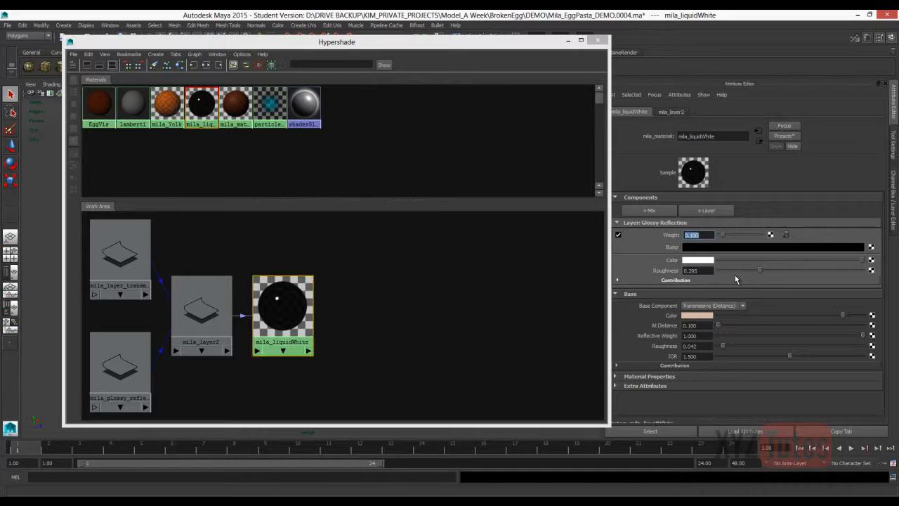
pyautogui.moveTo(759, 271); pyautogui.dragTo(771, 270)
pyautogui.click(568, 40)
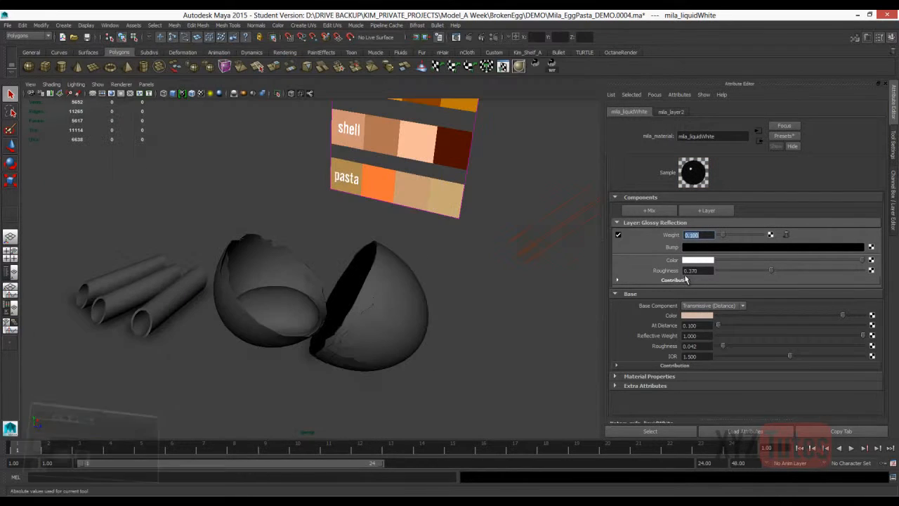
pyautogui.click(456, 37)
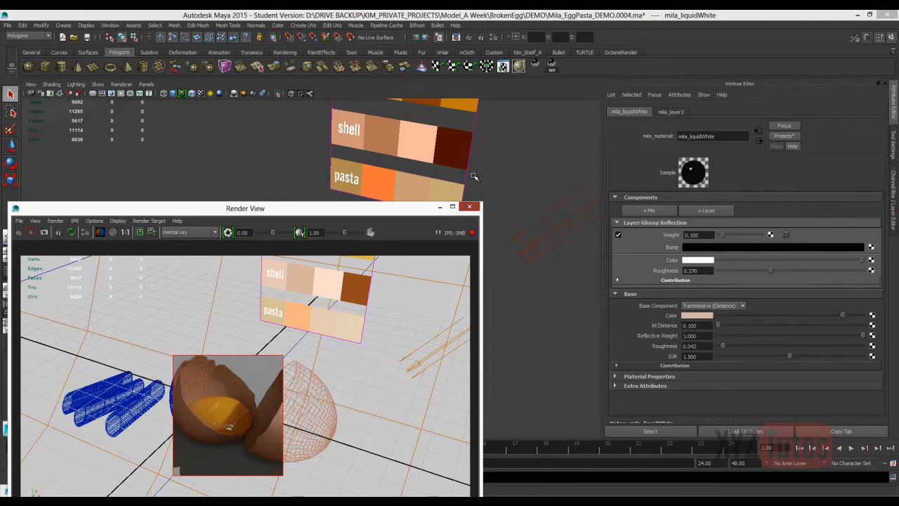
pyautogui.click(469, 207)
# Save the scene as Mila_EggPasta_DEMO.0005.ma and select the pasta tube nearest the egg.
pyautogui.hotkey('ctrl', 's')
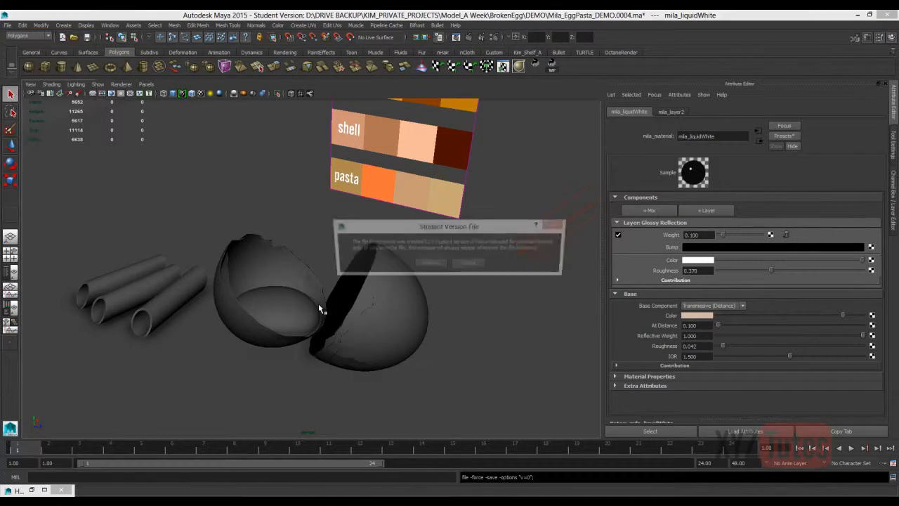
pyautogui.press('Return')
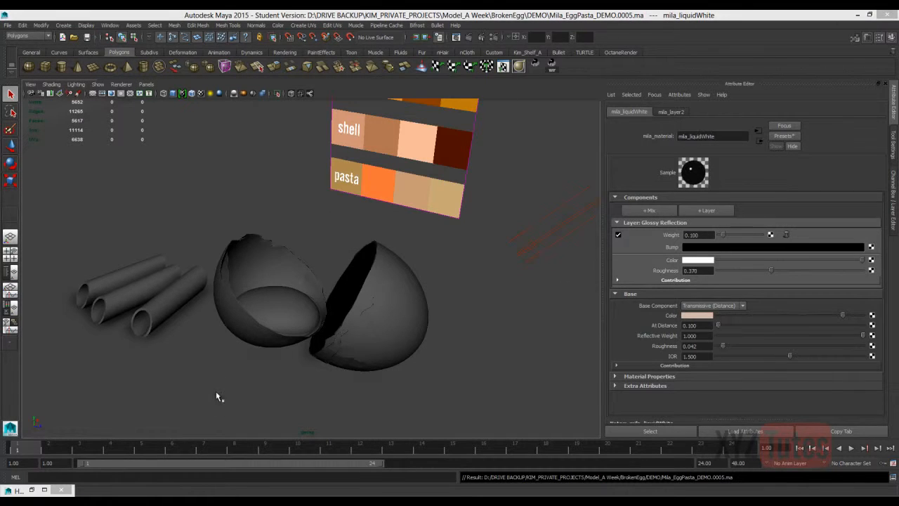
pyautogui.hotkey('alt', 'f')
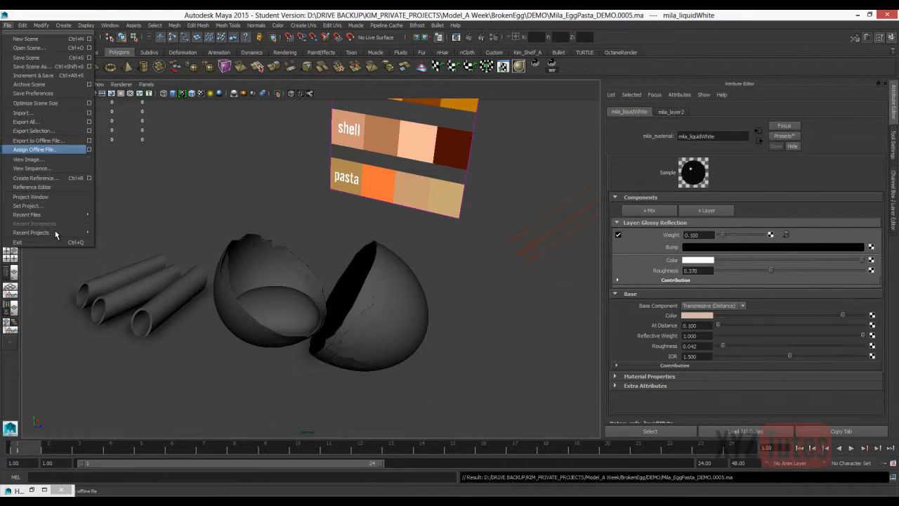
pyautogui.press('Up')
pyautogui.press('Up')
pyautogui.press('Up')
pyautogui.press('Up')
pyautogui.press('Up')
pyautogui.press('Up')
pyautogui.press('Return')
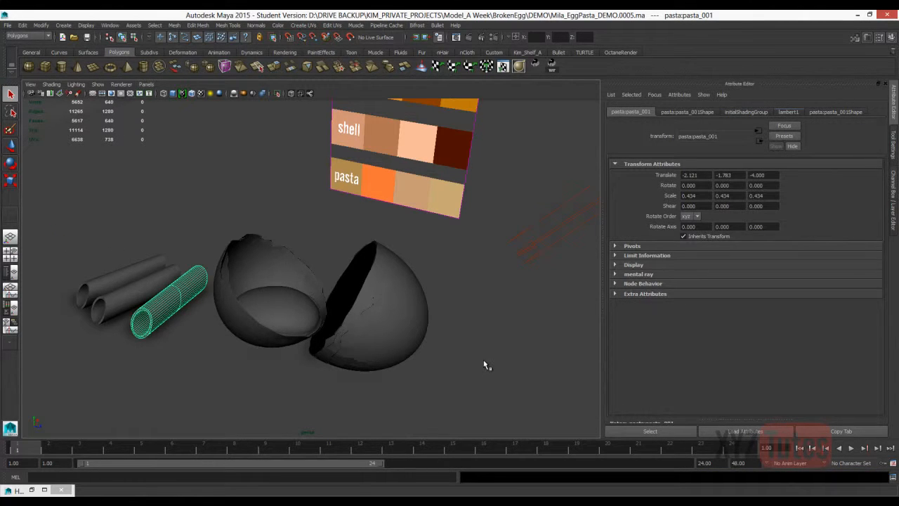
# Open the pasta_start.ma scene and select the pasta tube, viewed from the side.
pyautogui.hotkey('alt', 'f')
pyautogui.press('o')
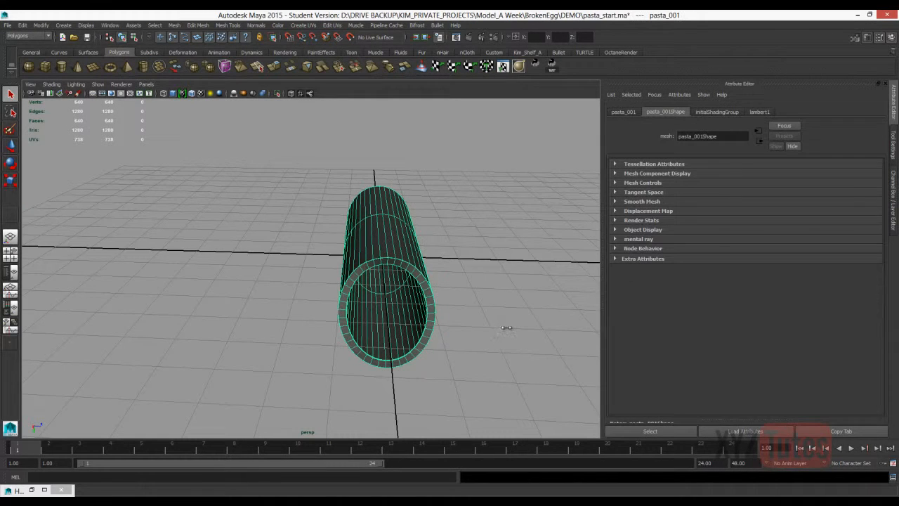
pyautogui.keyDown('alt'); pyautogui.moveTo(507, 327); pyautogui.dragTo(515, 341); pyautogui.keyUp('alt')
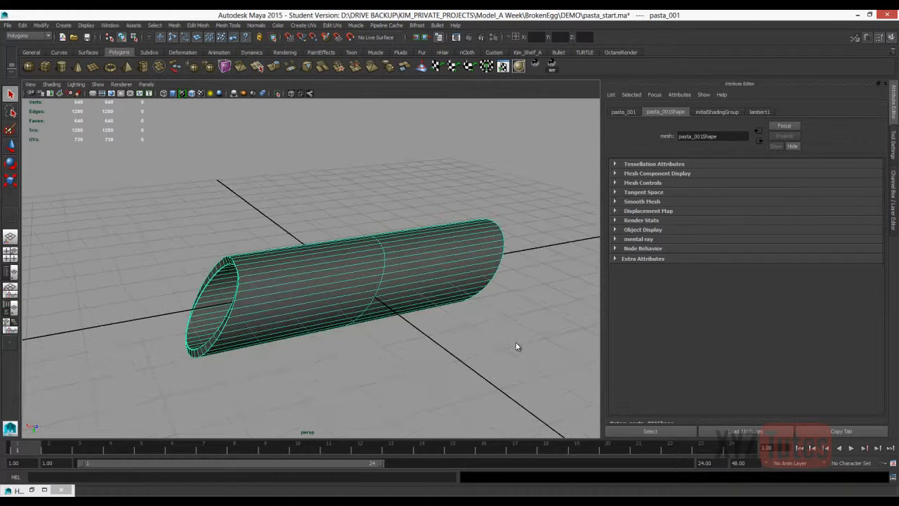
# Assign a new Lambert material named pastaTester to the pasta tube and consult the penne reference photo in the browser.
pyautogui.rightClick(379, 259)
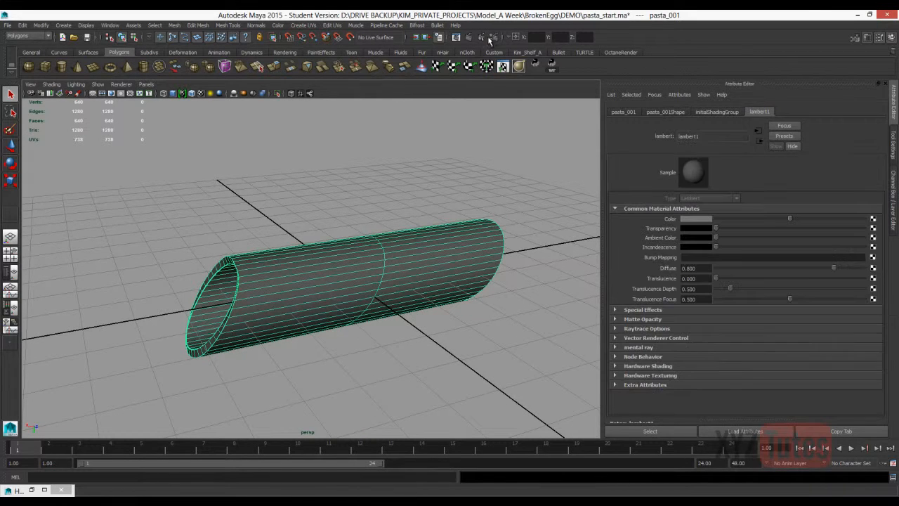
pyautogui.click(109, 25)
pyautogui.moveTo(141, 47)
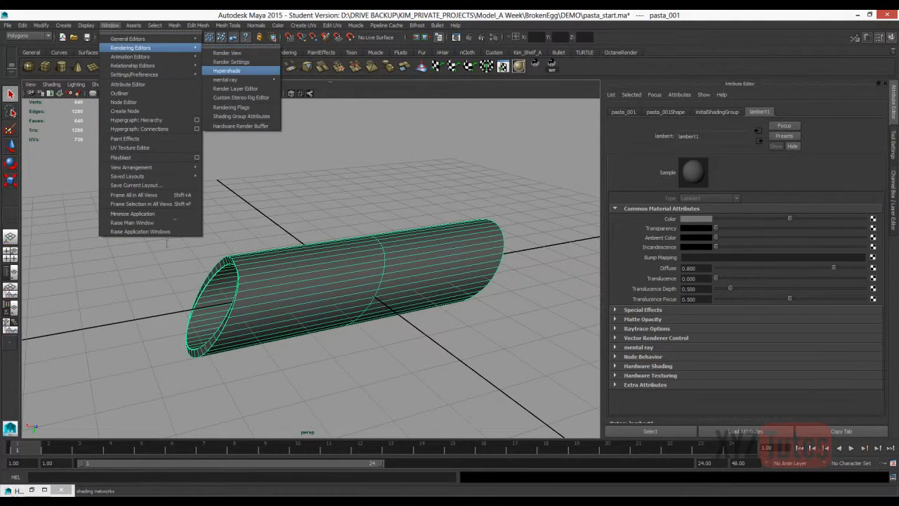
pyautogui.click(225, 71)
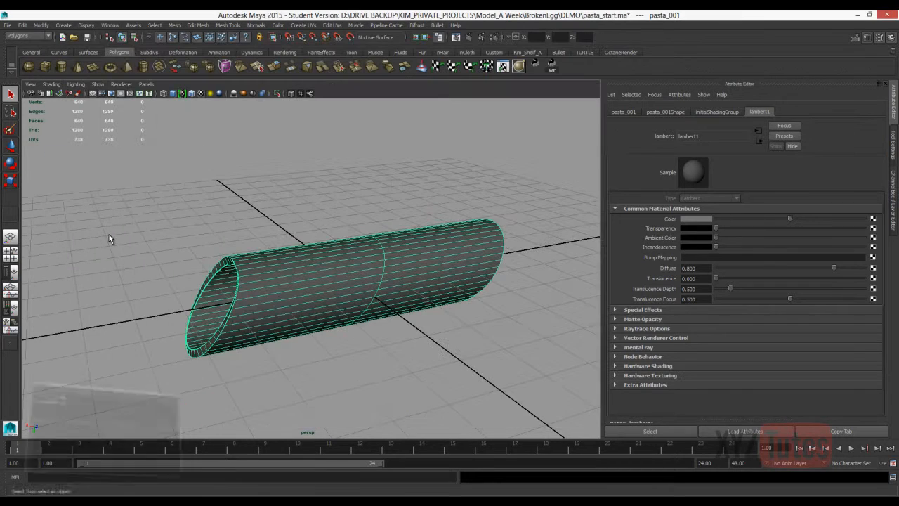
pyautogui.moveTo(260, 390); pyautogui.dragTo(260, 460, button='right')
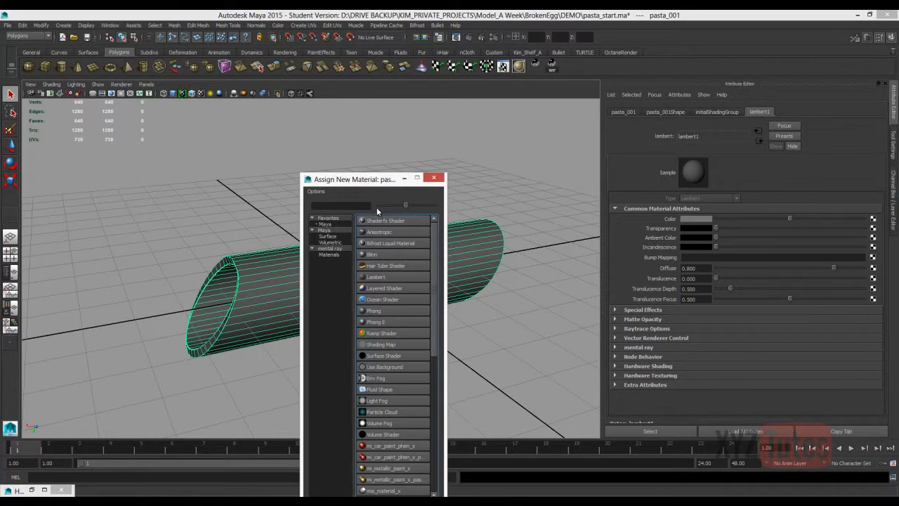
pyautogui.write('pas')
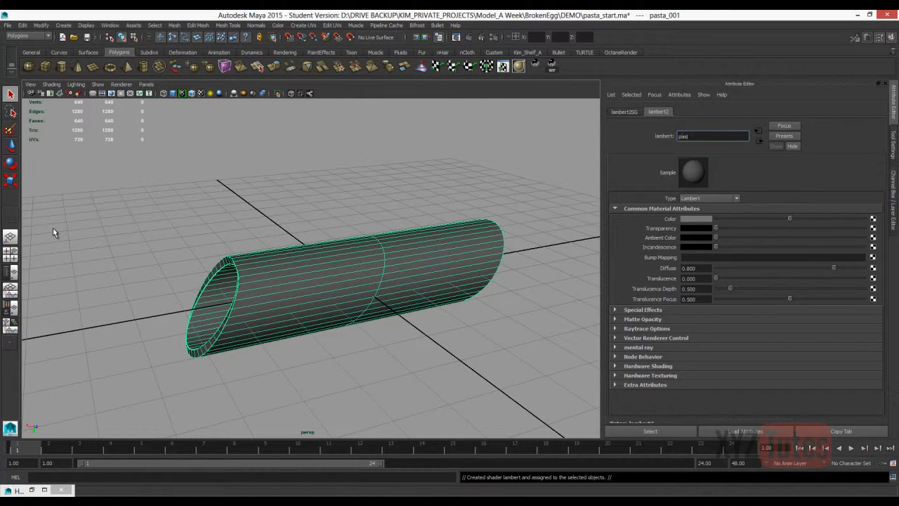
pyautogui.write('taTester')
pyautogui.press('Return')
pyautogui.hotkey('alt', 'Tab')
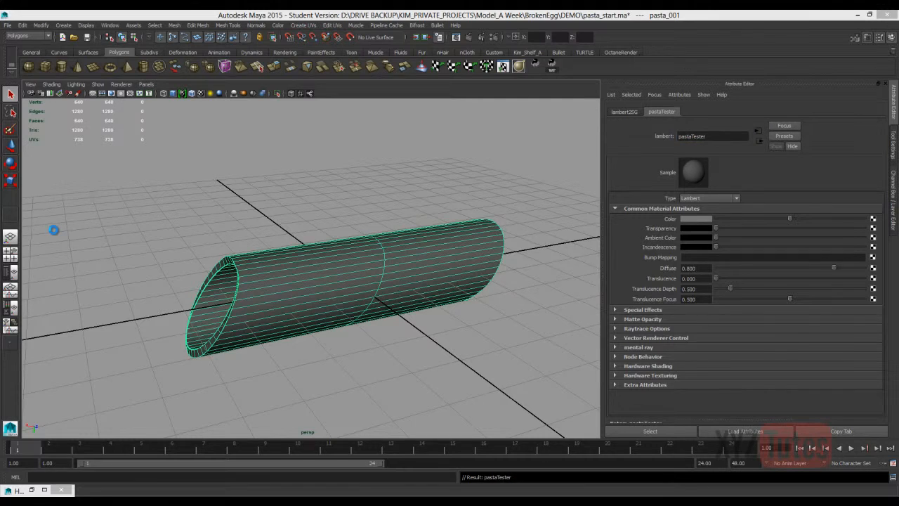
pyautogui.click(452, 181)
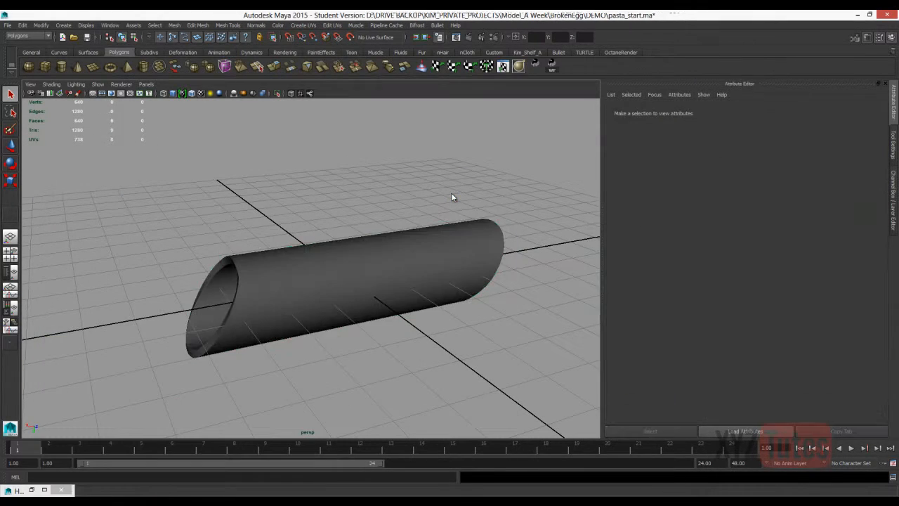
pyautogui.click(451, 192)
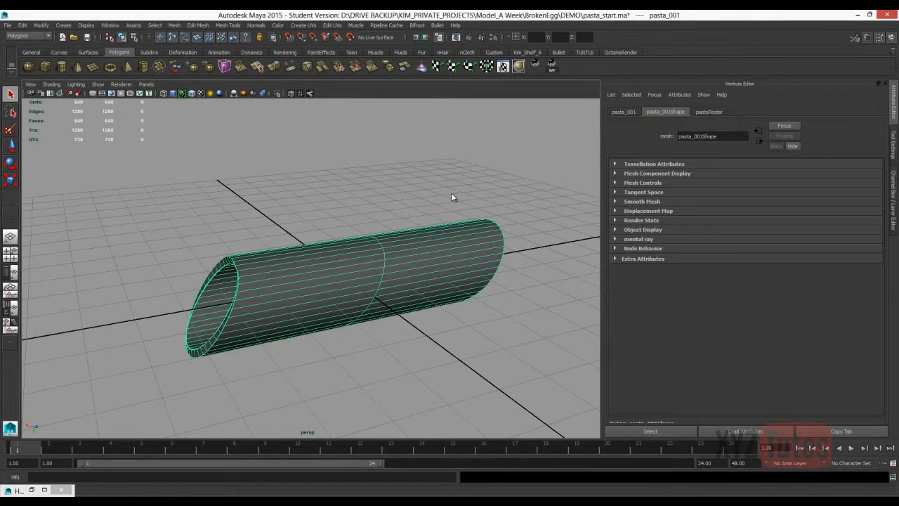
# Create a free image plane from swatches.png in the BrokenEgg DEMO folder, then move it beside the tube and rotate it.
pyautogui.press('f')
pyautogui.click(63, 26)
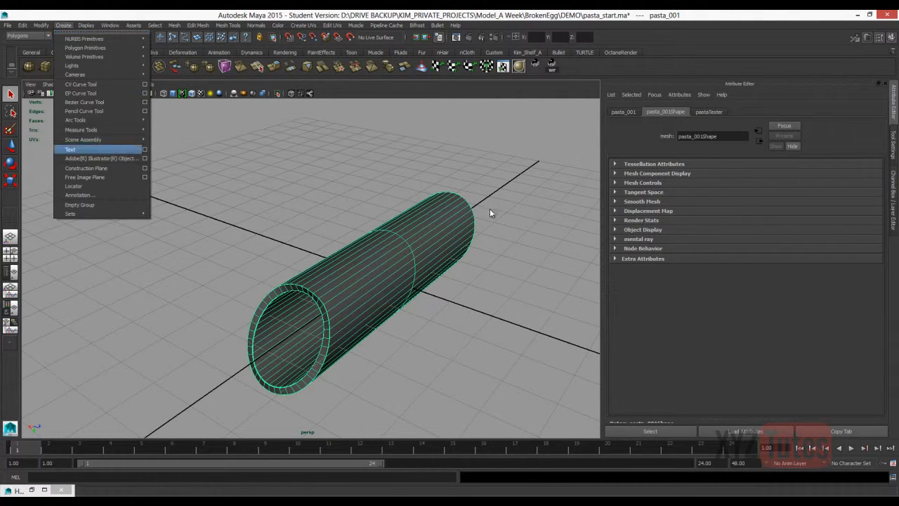
pyautogui.click(85, 177)
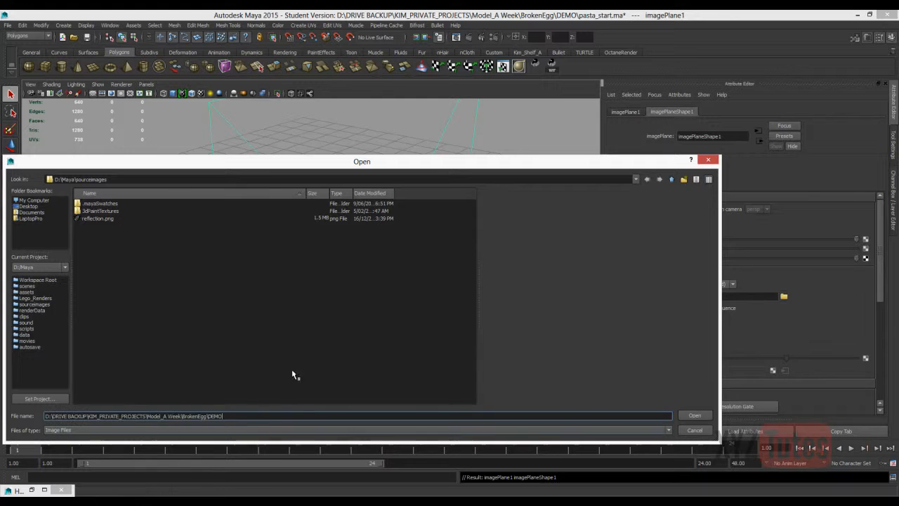
pyautogui.press('Return')
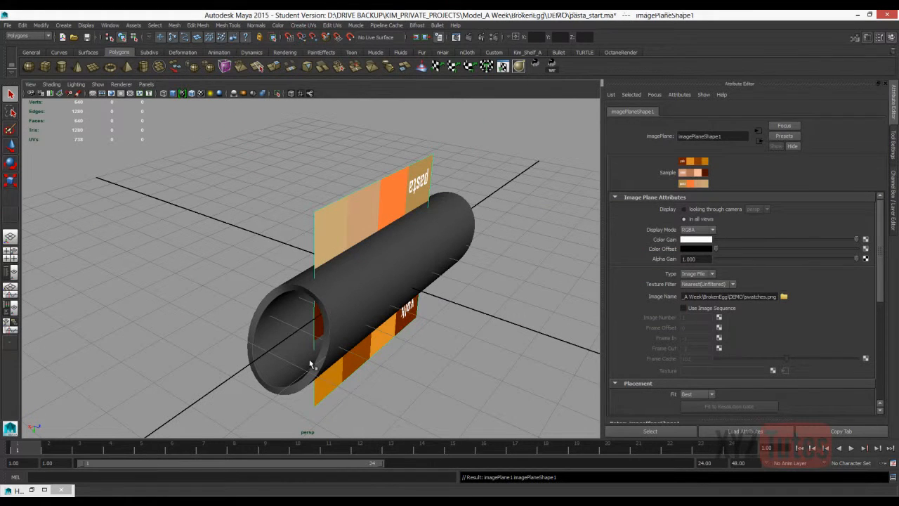
pyautogui.press('w')
pyautogui.moveTo(403, 284)
pyautogui.mouseDown()
pyautogui.moveTo(229, 224)
pyautogui.moveTo(226, 284)
pyautogui.mouseUp()
pyautogui.press('e')
pyautogui.moveTo(215, 225); pyautogui.dragTo(280, 226)
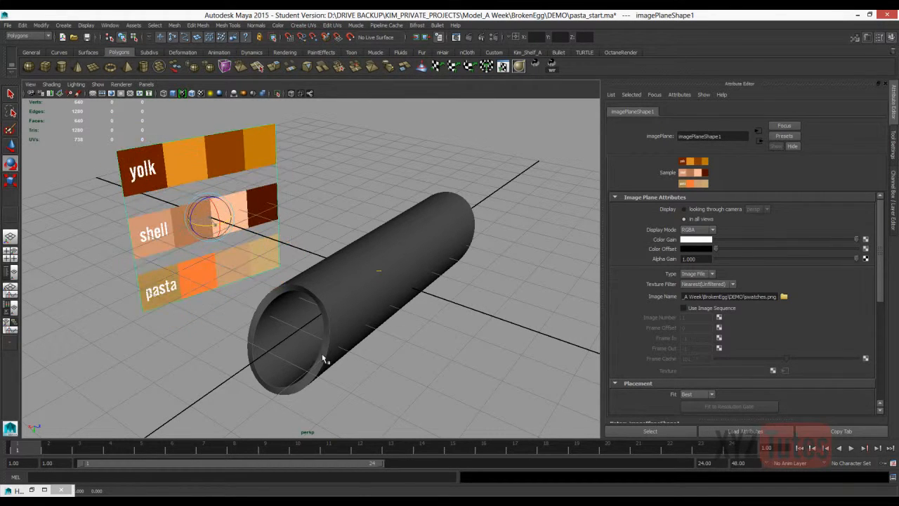
# Examine the pasta tube's UV layout in the UV Texture Editor.
pyautogui.click(523, 177)
pyautogui.scroll(-4, 524, 177)
pyautogui.keyDown('alt'); pyautogui.moveTo(523, 177); pyautogui.dragTo(524, 207); pyautogui.keyUp('alt')
pyautogui.scroll(5, 525, 207)
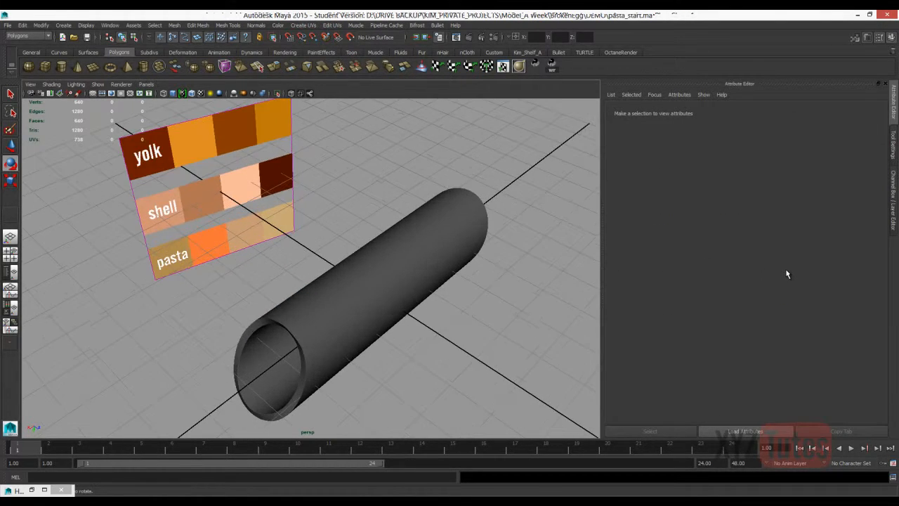
pyautogui.keyDown('alt'); pyautogui.moveTo(525, 207); pyautogui.dragTo(521, 181, button='middle'); pyautogui.keyUp('alt')
pyautogui.click(366, 270)
pyautogui.keyDown('alt'); pyautogui.moveTo(366, 271); pyautogui.dragTo(339, 271); pyautogui.keyUp('alt')
pyautogui.click(414, 358)
pyautogui.click(365, 274)
pyautogui.click(332, 25)
pyautogui.click(358, 214)
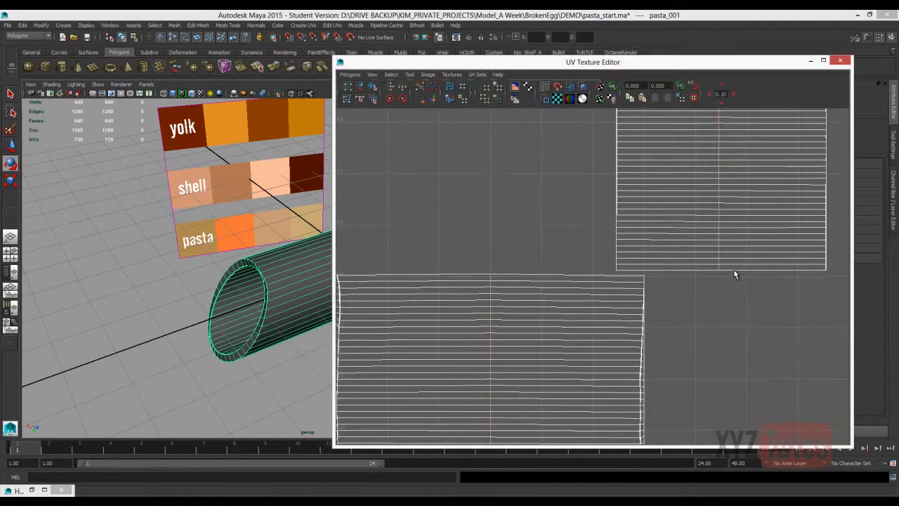
pyautogui.click(841, 60)
# Connect a Ramp texture to the Color of the tube's pastaTester material.
pyautogui.keyDown('alt'); pyautogui.moveTo(366, 274); pyautogui.dragTo(387, 295); pyautogui.keyUp('alt')
pyautogui.scroll(-3, 386, 295)
pyautogui.scroll(4, 386, 294)
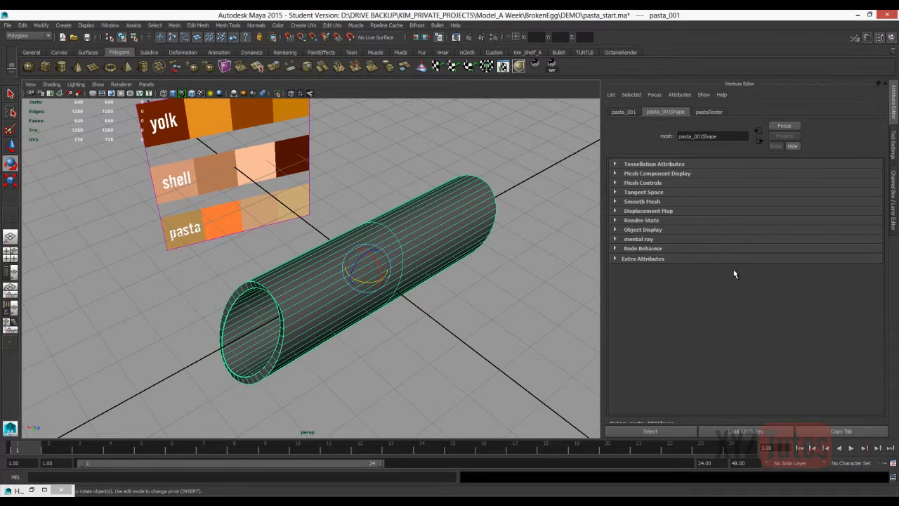
pyautogui.click(415, 358)
pyautogui.click(365, 274)
pyautogui.click(708, 112)
pyautogui.click(414, 358)
pyautogui.click(365, 274)
pyautogui.click(873, 218)
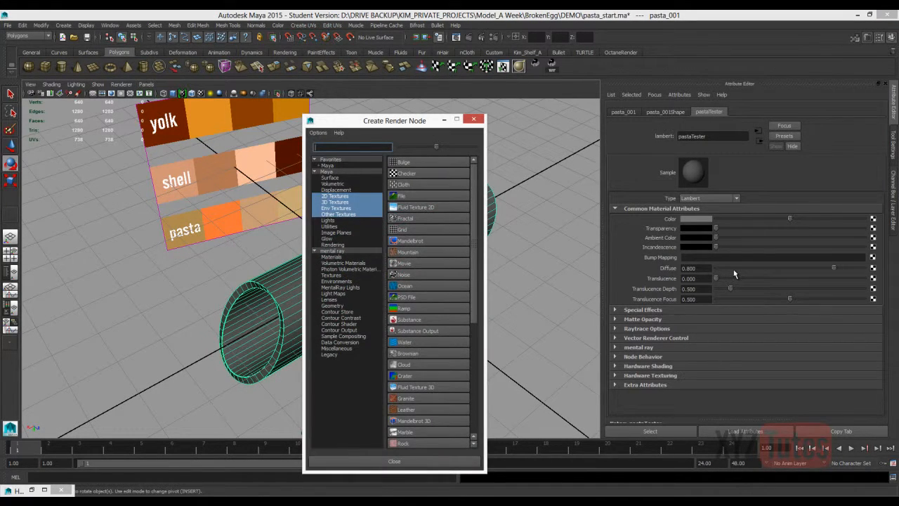
pyautogui.moveTo(394, 121); pyautogui.dragTo(239, 80)
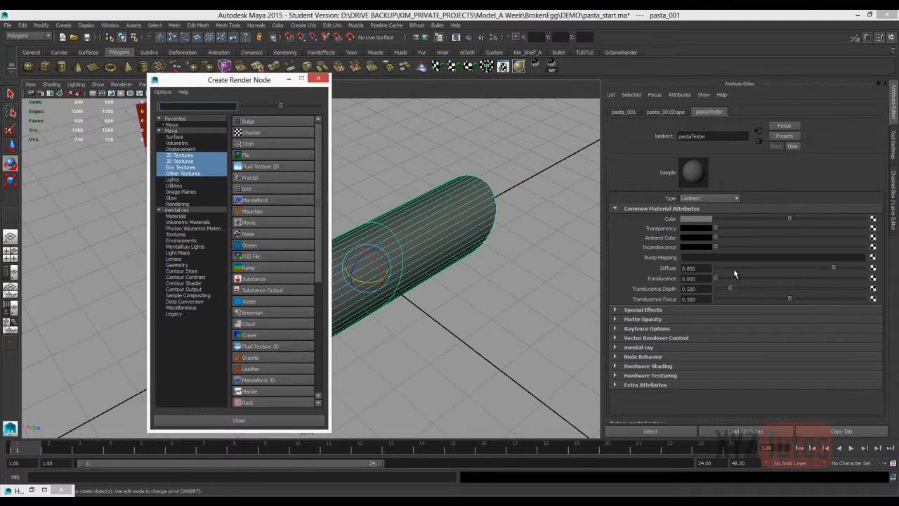
pyautogui.click(248, 266)
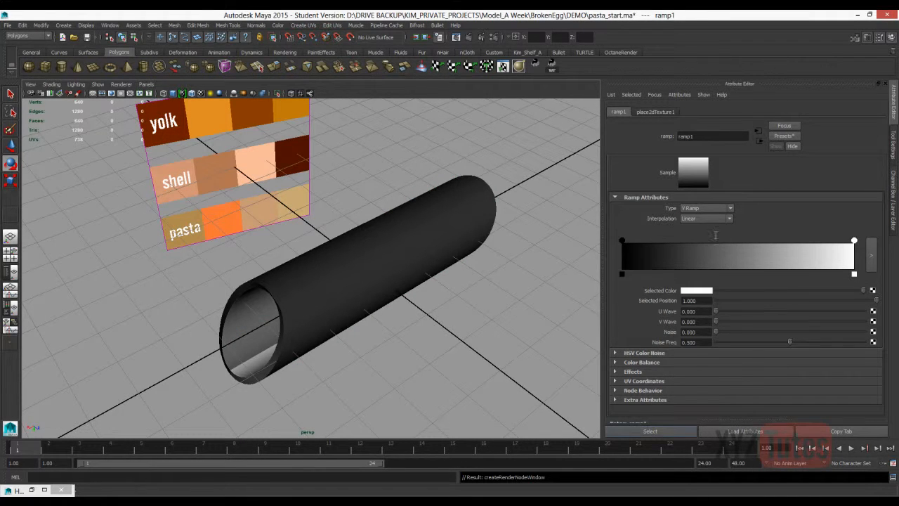
# Give the ramp black ends and a white stop at position 0.5, using Bump interpolation.
pyautogui.click(696, 290)
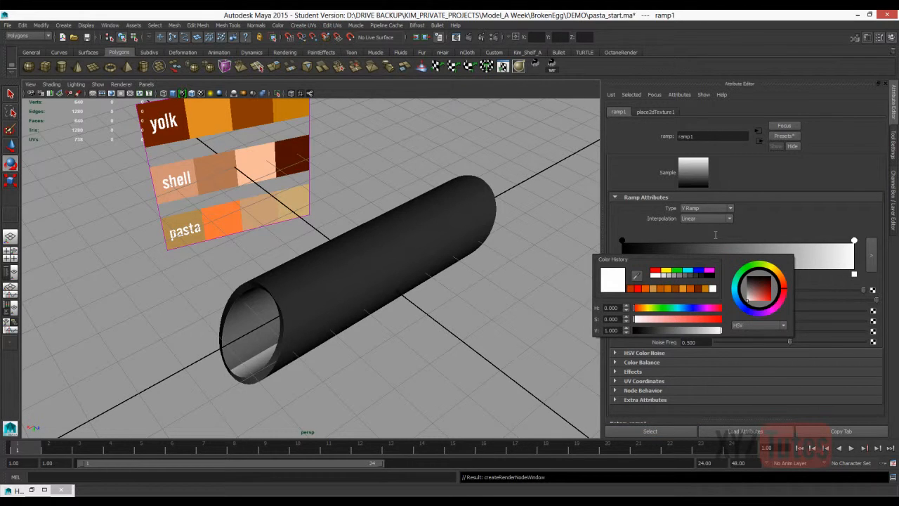
pyautogui.click(712, 276)
pyautogui.click(740, 256)
pyautogui.write('0.5')
pyautogui.press('Return')
pyautogui.click(696, 290)
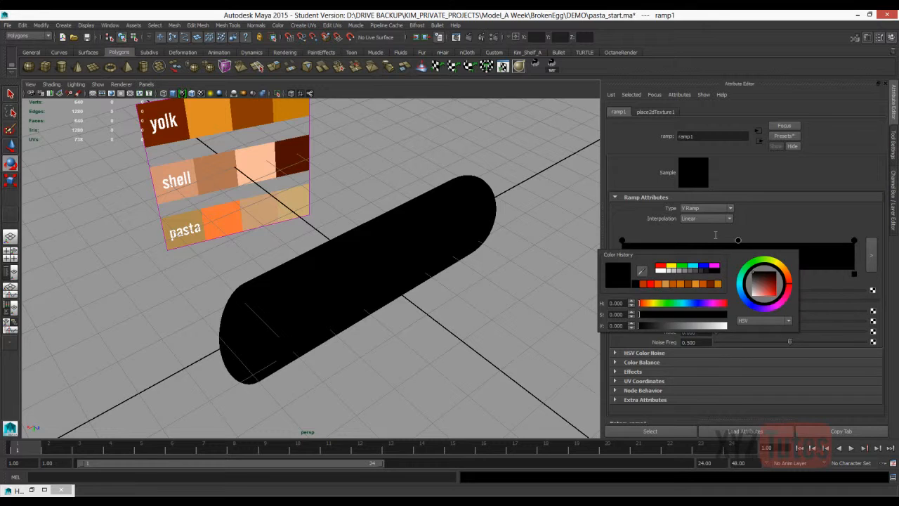
pyautogui.click(660, 270)
pyautogui.click(705, 219)
pyautogui.click(702, 257)
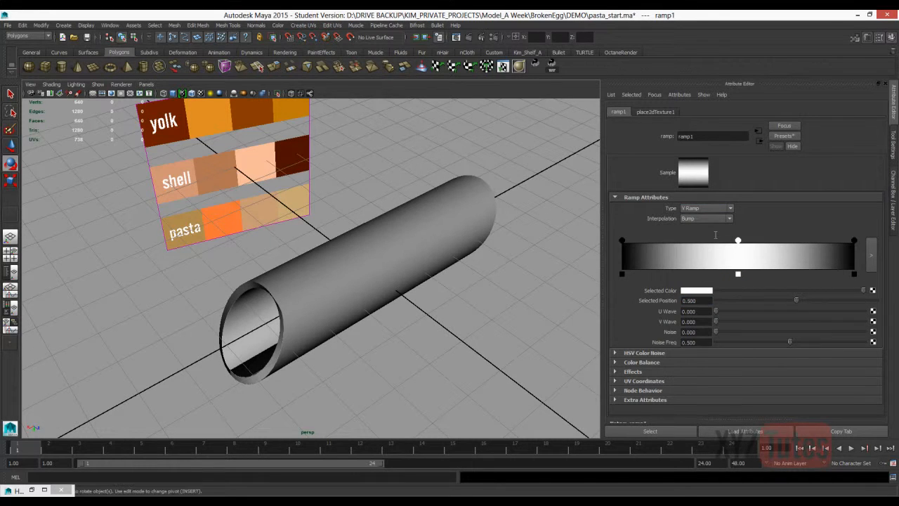
# Set the ramp placement's V repeat to 60 to form fine lengthwise stripes on the tube.
pyautogui.click(655, 111)
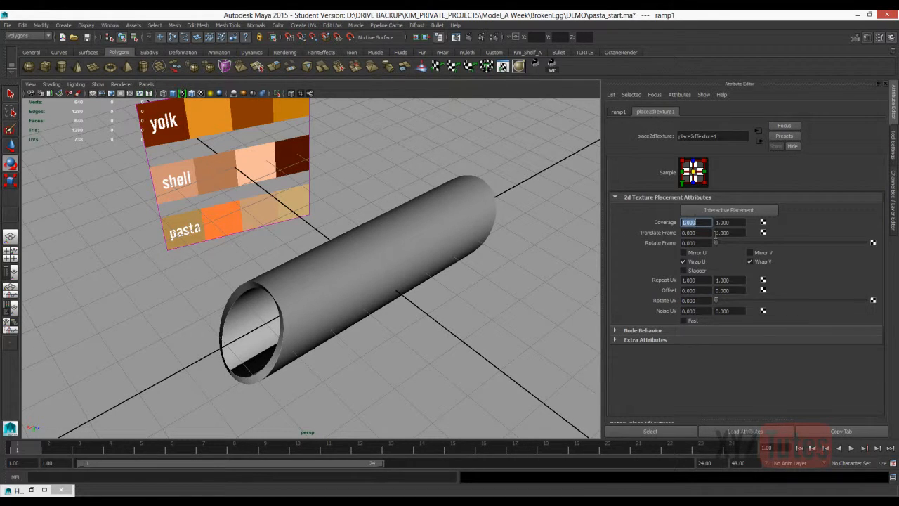
pyautogui.doubleClick(723, 280)
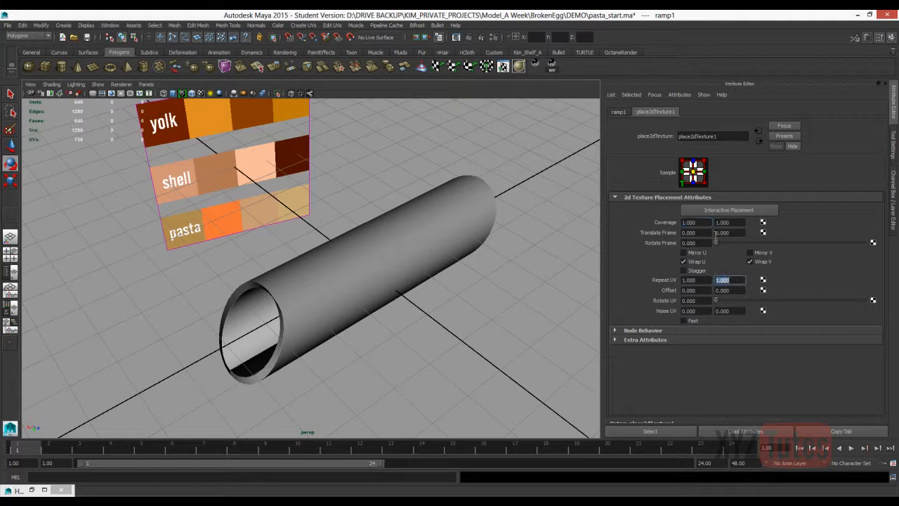
pyautogui.write('60')
pyautogui.press('Return')
# Examine the stripes along the tube's outer surface, inner wall and cut rim from several angles.
pyautogui.moveTo(337, 295)
pyautogui.keyDown('alt'); pyautogui.mouseDown()
pyautogui.moveTo(295, 197)
pyautogui.moveTo(309, 281)
pyautogui.moveTo(393, 277)
pyautogui.mouseUp(); pyautogui.keyUp('alt')
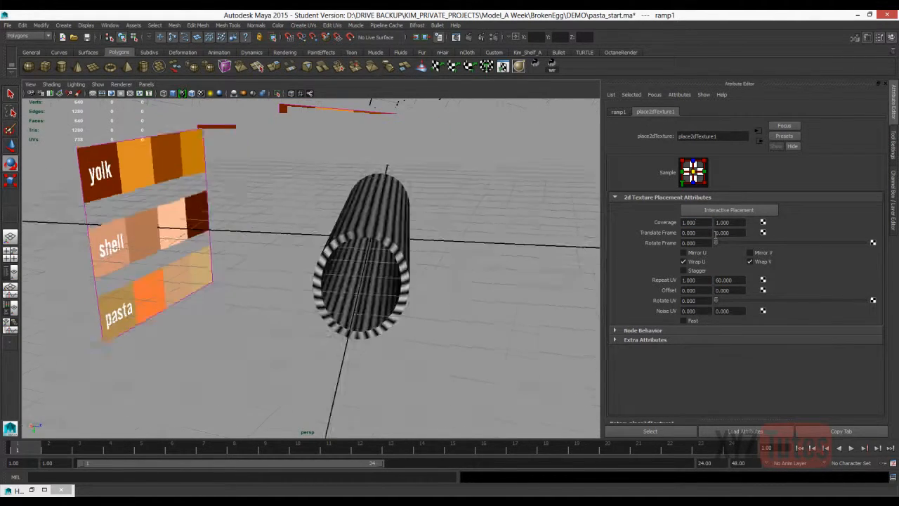
pyautogui.keyDown('alt'); pyautogui.moveTo(393, 277); pyautogui.dragTo(456, 281, button='right'); pyautogui.keyUp('alt')
pyautogui.keyDown('alt'); pyautogui.moveTo(456, 281); pyautogui.dragTo(421, 225); pyautogui.keyUp('alt')
pyautogui.keyDown('alt'); pyautogui.moveTo(421, 225); pyautogui.dragTo(316, 232, button='right'); pyautogui.keyUp('alt')
pyautogui.keyDown('alt'); pyautogui.moveTo(316, 232); pyautogui.dragTo(337, 280); pyautogui.keyUp('alt')
pyautogui.click(450, 337)
pyautogui.moveTo(450, 338)
pyautogui.keyDown('alt'); pyautogui.mouseDown()
pyautogui.moveTo(379, 302)
pyautogui.moveTo(238, 295)
pyautogui.moveTo(407, 323)
pyautogui.mouseUp(); pyautogui.keyUp('alt')
pyautogui.keyDown('alt'); pyautogui.moveTo(337, 294); pyautogui.dragTo(393, 295); pyautogui.keyUp('alt')
pyautogui.keyDown('alt'); pyautogui.moveTo(393, 295); pyautogui.dragTo(457, 295, button='right'); pyautogui.keyUp('alt')
pyautogui.keyDown('alt'); pyautogui.moveTo(393, 295); pyautogui.dragTo(456, 242); pyautogui.keyUp('alt')
pyautogui.keyDown('alt'); pyautogui.moveTo(457, 242); pyautogui.dragTo(422, 242, button='right'); pyautogui.keyUp('alt')
pyautogui.keyDown('alt'); pyautogui.moveTo(422, 242); pyautogui.dragTo(372, 270); pyautogui.keyUp('alt')
# Select only the faces of the tube's outer surface, leaving out the inner wall and cut rims.
pyautogui.click(435, 231)
pyautogui.keyDown('alt'); pyautogui.moveTo(435, 231); pyautogui.dragTo(345, 234); pyautogui.keyUp('alt')
pyautogui.moveTo(344, 234); pyautogui.dragTo(344, 257, button='right')
pyautogui.click(344, 257)
pyautogui.hotkey('ctrl', 'z')
pyautogui.doubleClick(345, 257)
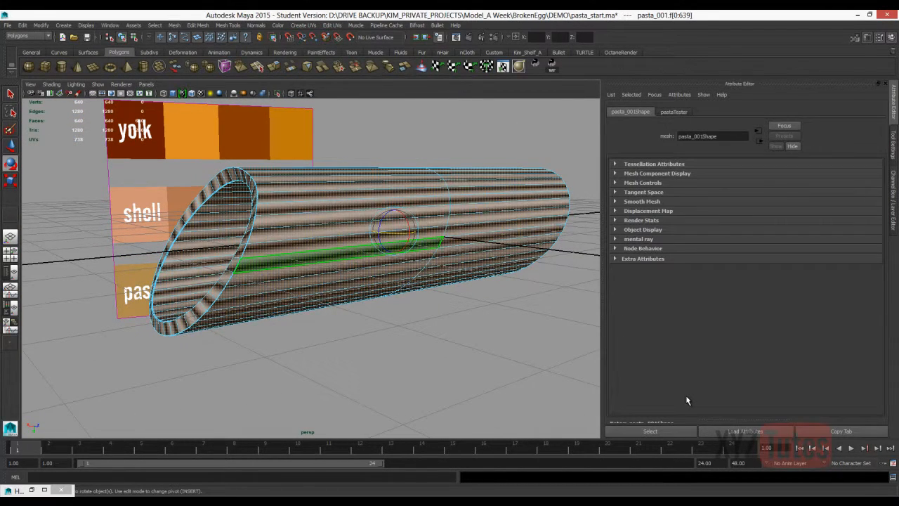
pyautogui.click(344, 256)
pyautogui.keyDown('shift'); pyautogui.doubleClick(344, 246); pyautogui.keyUp('shift')
pyautogui.keyDown('shift'); pyautogui.click(507, 234); pyautogui.keyUp('shift')
pyautogui.keyDown('shift'); pyautogui.click(507, 225); pyautogui.keyUp('shift')
pyautogui.keyDown('shift'); pyautogui.doubleClick(507, 224); pyautogui.keyUp('shift')
pyautogui.keyDown('alt'); pyautogui.moveTo(56, 247); pyautogui.dragTo(255, 337); pyautogui.keyUp('alt')
pyautogui.keyDown('alt'); pyautogui.moveTo(255, 338); pyautogui.dragTo(310, 313, button='right'); pyautogui.keyUp('alt')
pyautogui.keyDown('alt'); pyautogui.moveTo(309, 314); pyautogui.dragTo(215, 379); pyautogui.keyUp('alt')
pyautogui.scroll(2, 216, 379)
pyautogui.hotkey('shift', '.')
pyautogui.hotkey('shift', '.')
pyautogui.hotkey('shift', '.')
pyautogui.hotkey('shift', ',')
pyautogui.press('f')
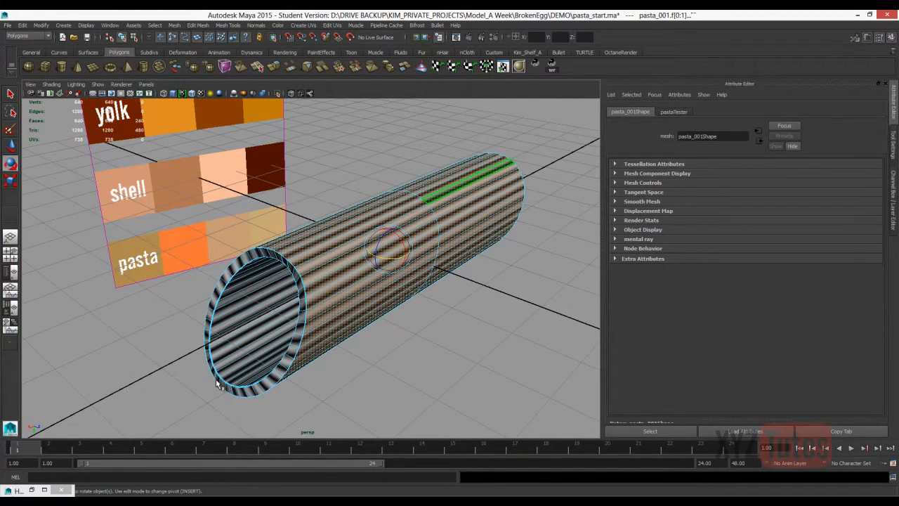
# Assign a new mila_material with a Diffuse base to the selected outer faces and name it mila_PastaOuter.
pyautogui.moveTo(452, 191); pyautogui.dragTo(452, 381, button='right')
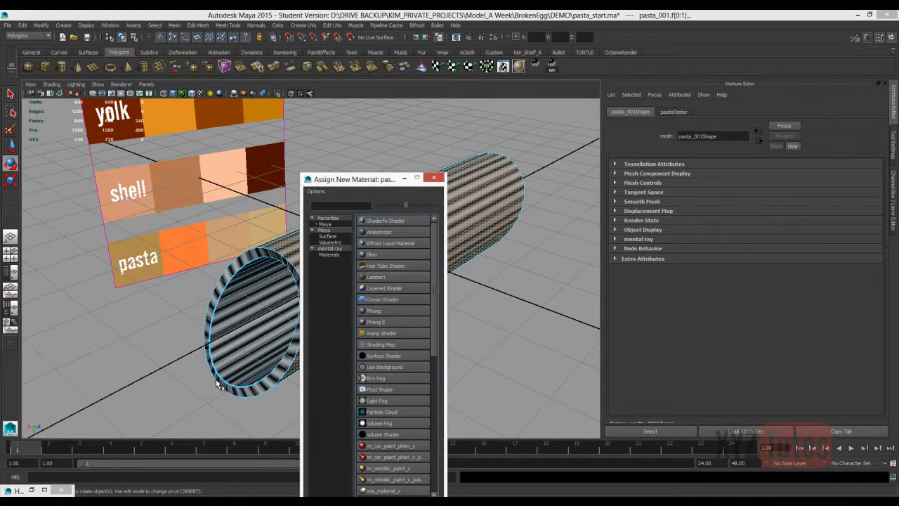
pyautogui.moveTo(358, 179)
pyautogui.mouseDown()
pyautogui.moveTo(422, 117)
pyautogui.moveTo(427, 97)
pyautogui.mouseUp()
pyautogui.click(398, 172)
pyautogui.click(454, 217)
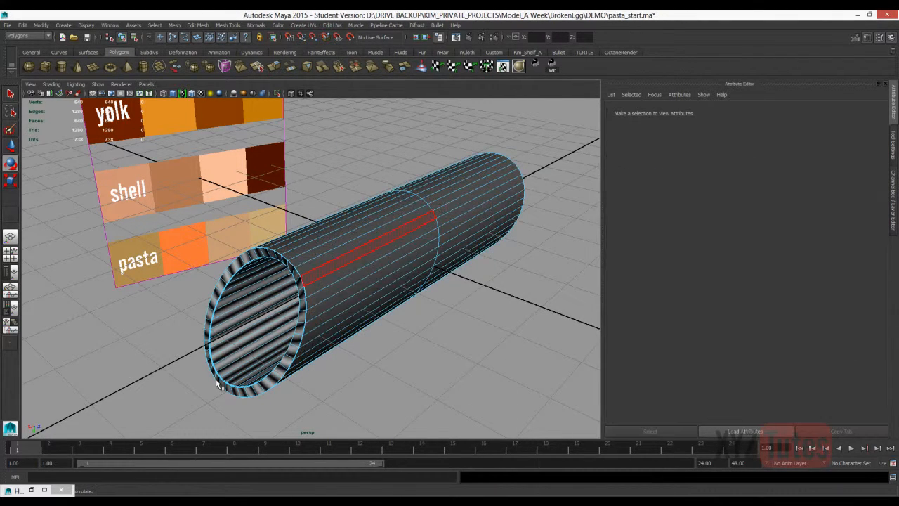
pyautogui.moveTo(404, 235); pyautogui.dragTo(451, 217, button='right')
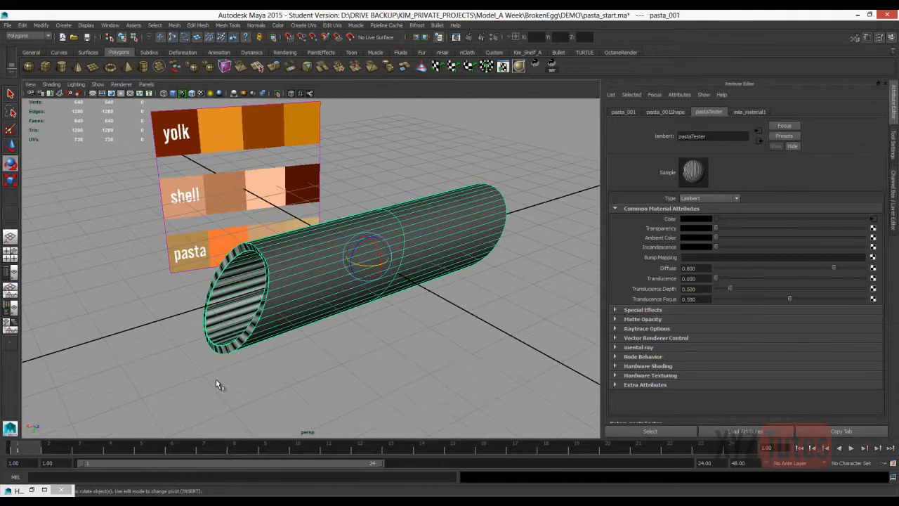
pyautogui.click(749, 112)
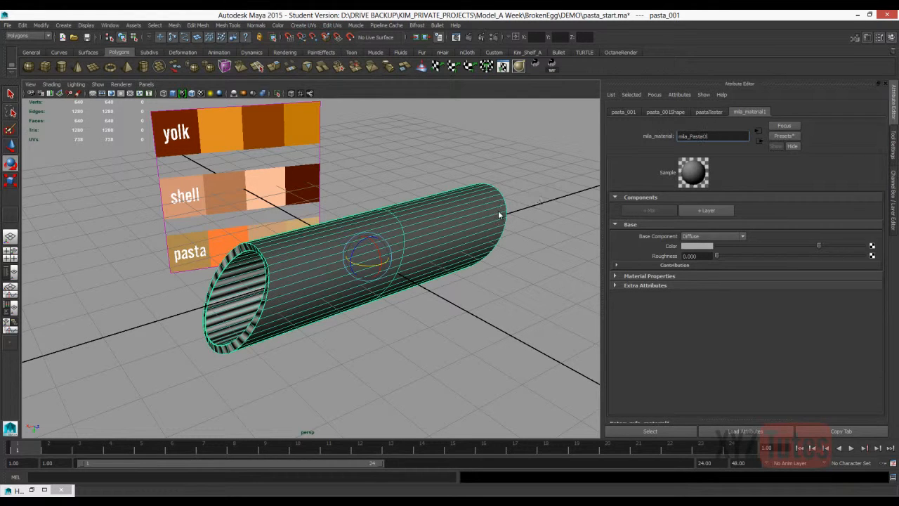
pyautogui.press('Return')
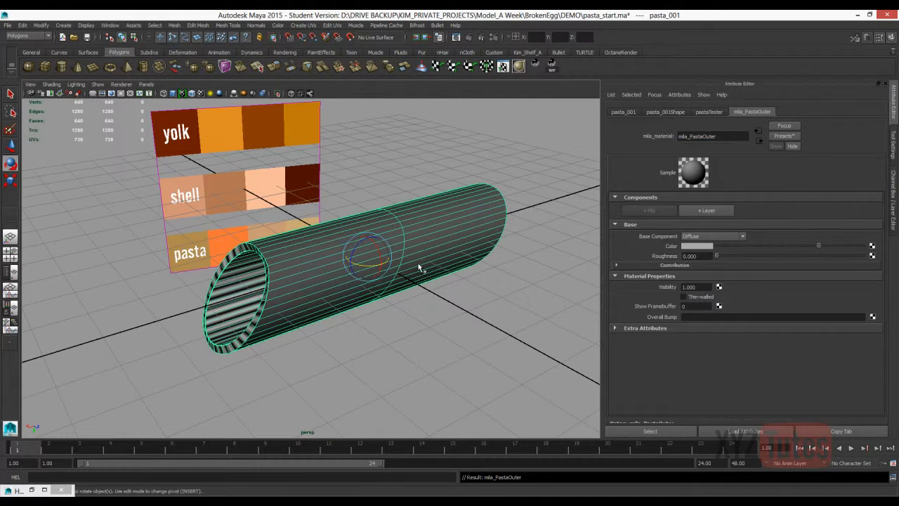
# Open the Hypershade with both material and work areas shown and restore its default tabs.
pyautogui.click(110, 25)
pyautogui.moveTo(140, 46)
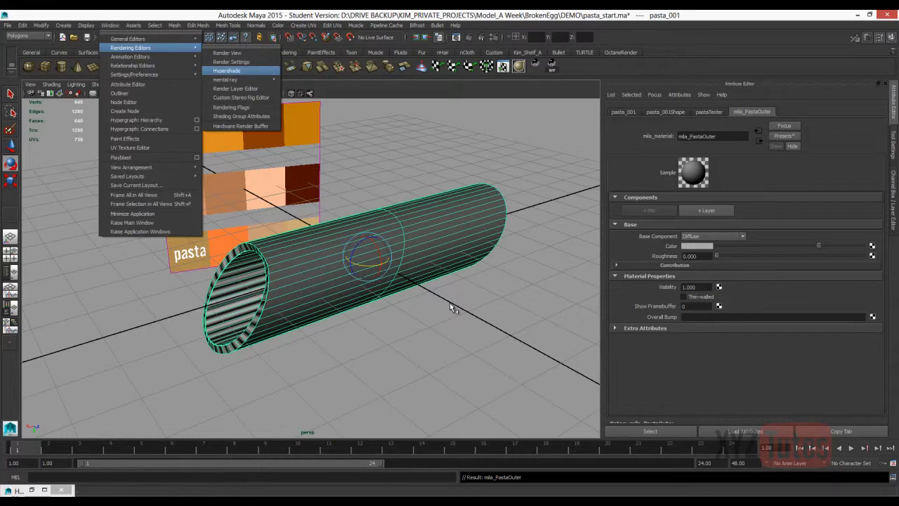
pyautogui.click(219, 71)
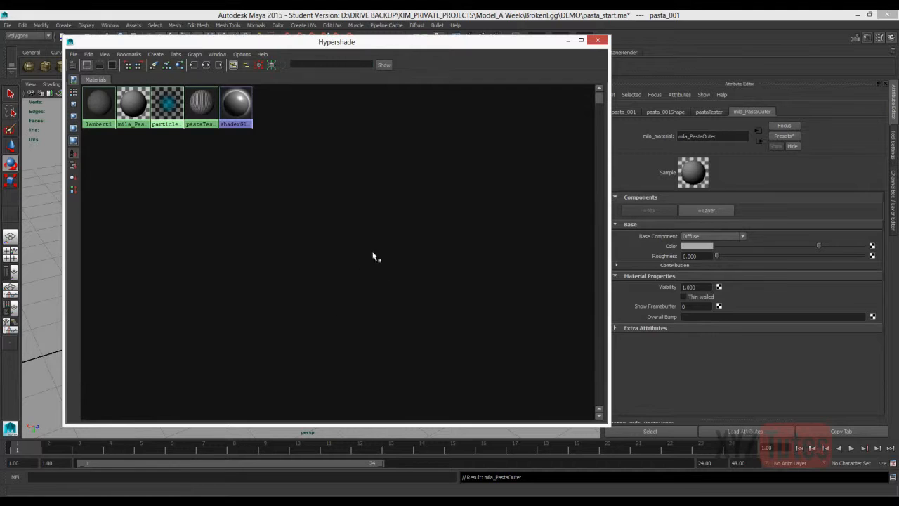
pyautogui.click(99, 64)
pyautogui.click(112, 64)
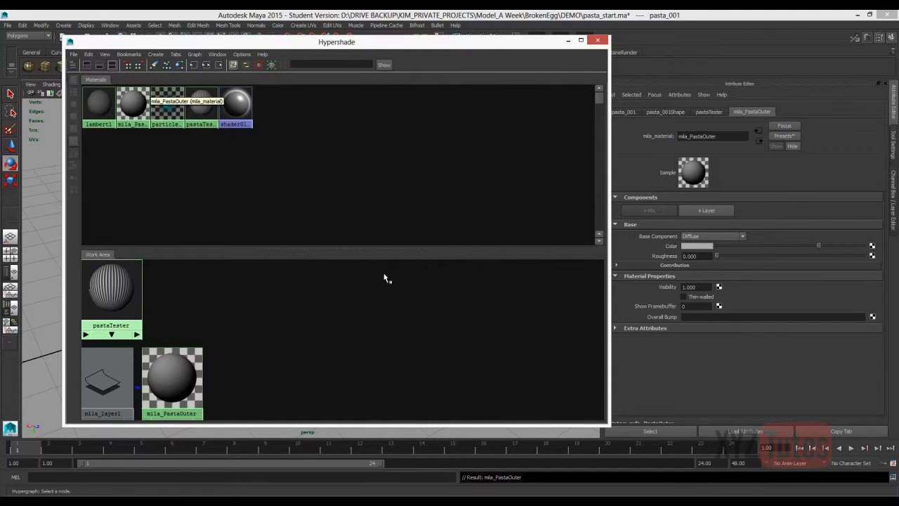
pyautogui.click(162, 144)
pyautogui.click(176, 54)
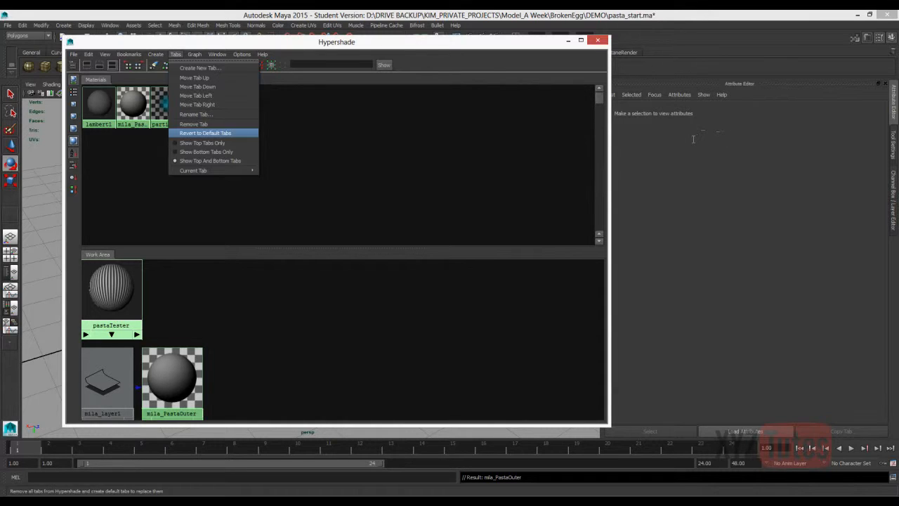
pyautogui.click(205, 132)
# Connect ramp1 to the Bump Value of a new bump2d node and set its Bump Depth to 0.1.
pyautogui.click(430, 274)
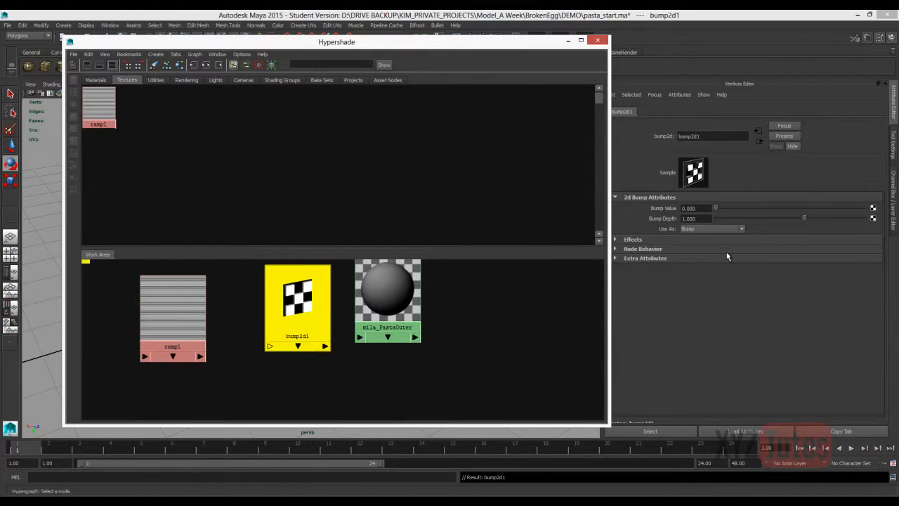
pyautogui.moveTo(297, 307); pyautogui.dragTo(299, 320)
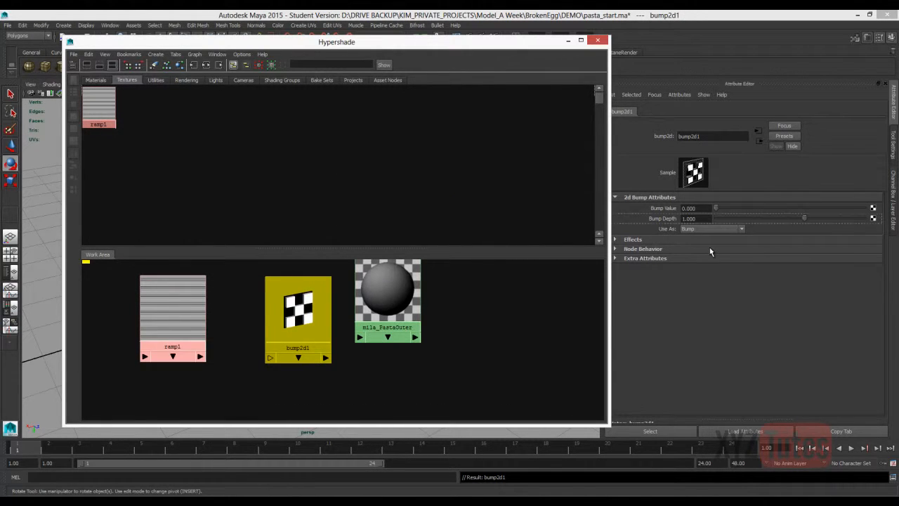
pyautogui.moveTo(172, 307); pyautogui.dragTo(696, 208, button='middle')
pyautogui.doubleClick(691, 219)
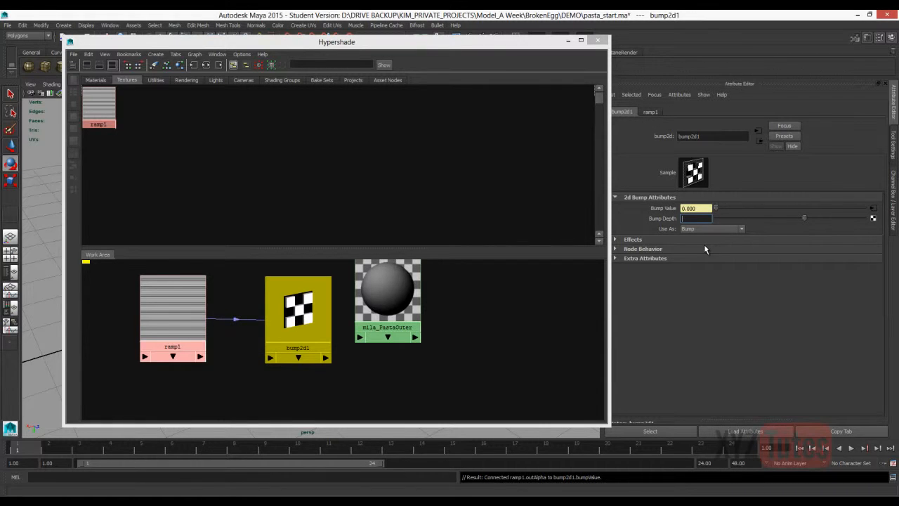
pyautogui.write('0.1')
pyautogui.press('Return')
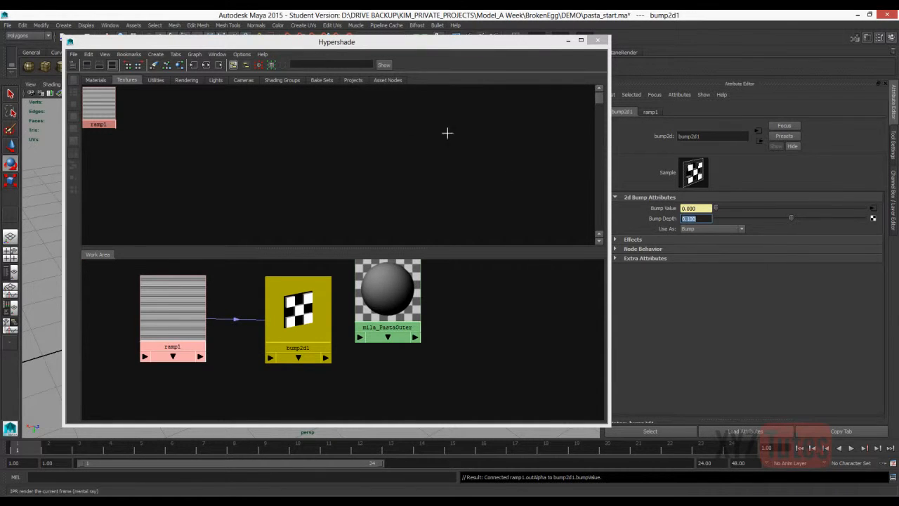
# Start an IPR render of the tube and connect bump2d1 to mila_PastaOuter's Overall Bump.
pyautogui.click(416, 34)
pyautogui.moveTo(365, 42); pyautogui.dragTo(405, 40)
pyautogui.click(427, 302)
pyautogui.moveTo(430, 115); pyautogui.dragTo(691, 317, button='middle')
# Change mila_PastaOuter's base to Diffuse (Scatter), sample its Color from the first pasta swatch and use orange as the Front Scatter Color.
pyautogui.click(634, 272)
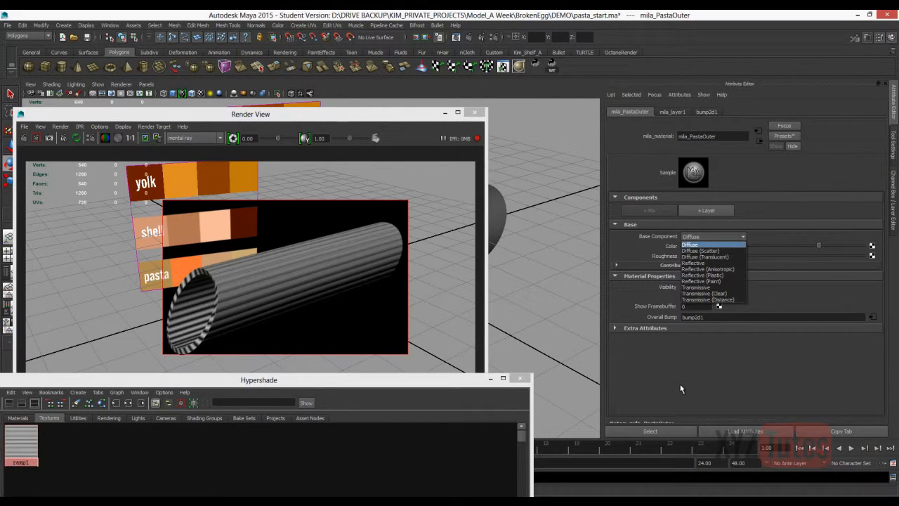
pyautogui.click(700, 251)
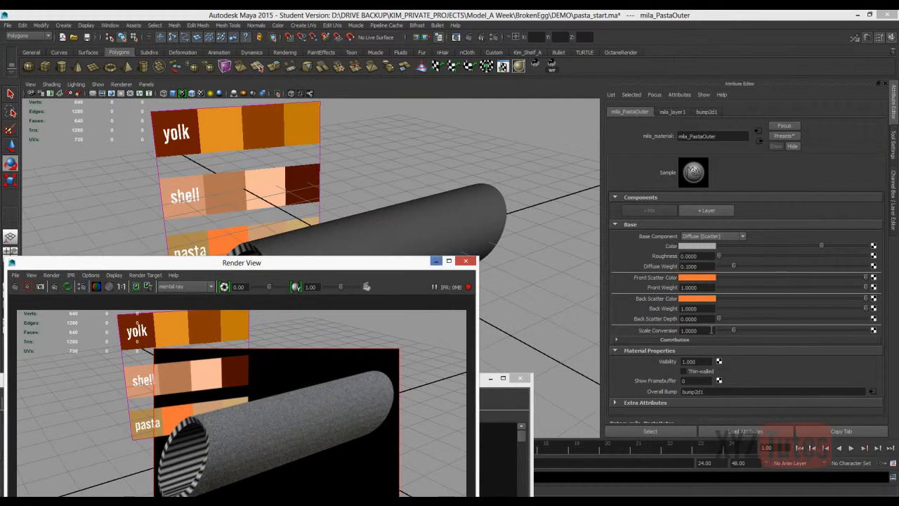
pyautogui.click(700, 246)
pyautogui.click(645, 238)
pyautogui.click(185, 234)
pyautogui.click(700, 277)
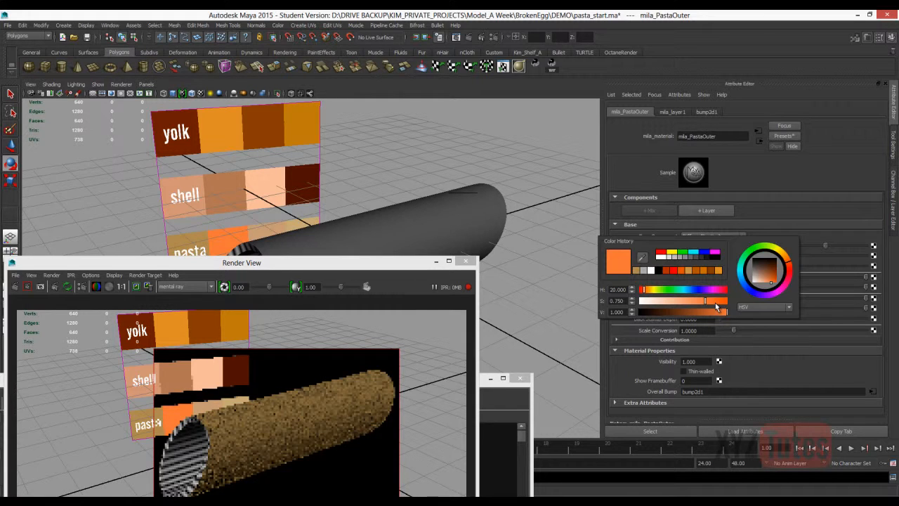
pyautogui.click(643, 260)
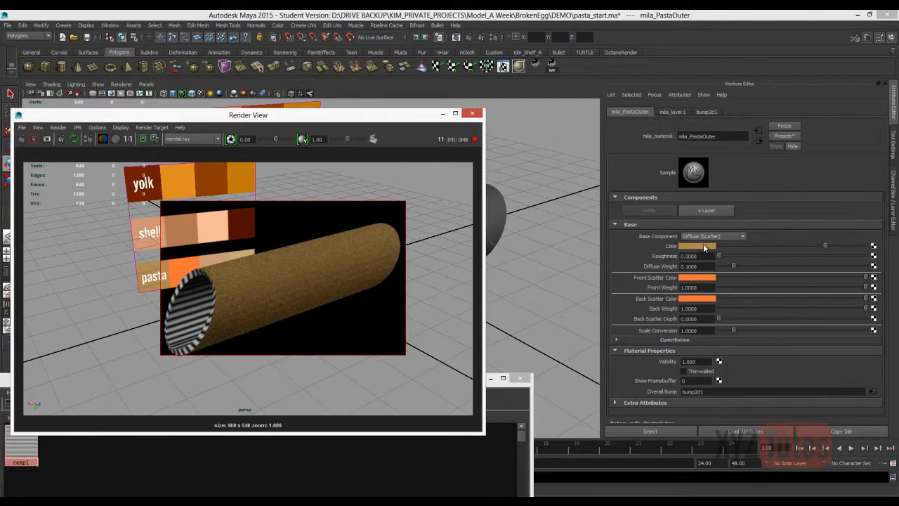
# Set the base's Scale Conversion to 8.
pyautogui.doubleClick(695, 330)
pyautogui.write('8')
pyautogui.press('Return')
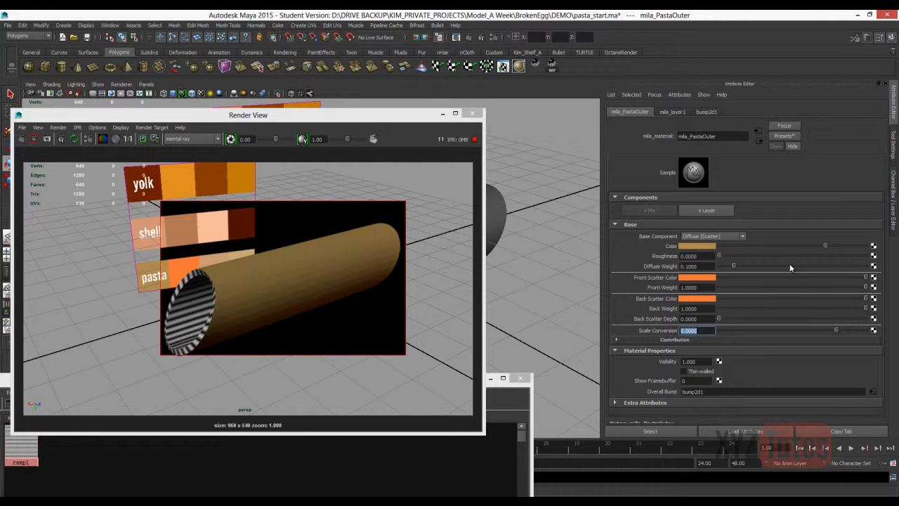
# Add a Diffuse Transmission layer to mila_PastaOuter and sample its Color from the third pasta swatch.
pyautogui.click(707, 210)
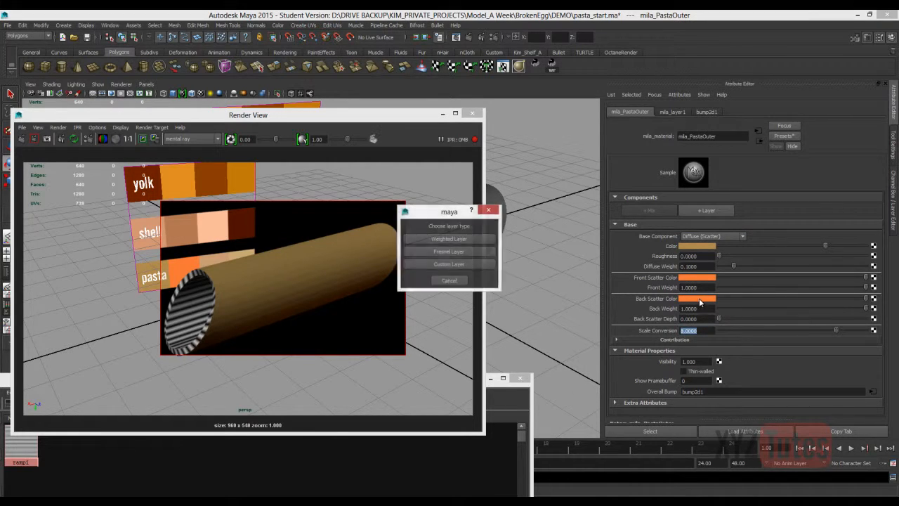
pyautogui.press('Return')
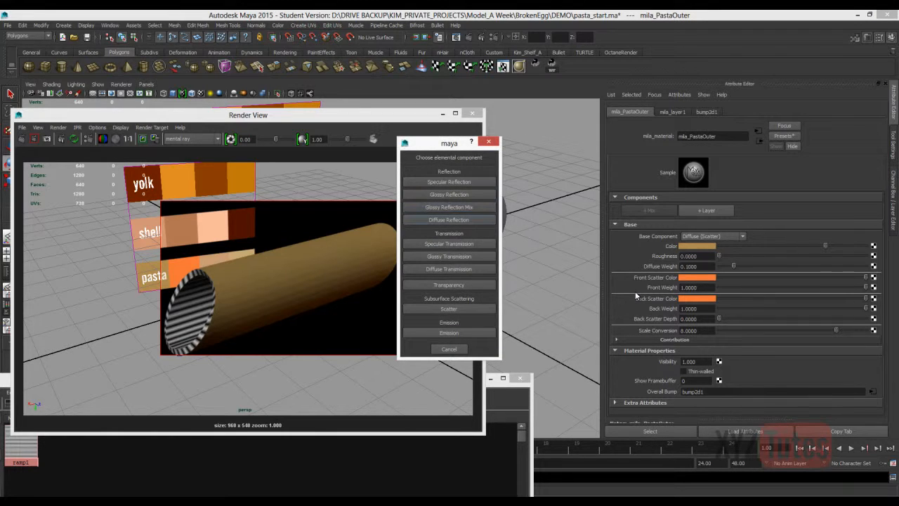
pyautogui.click(449, 269)
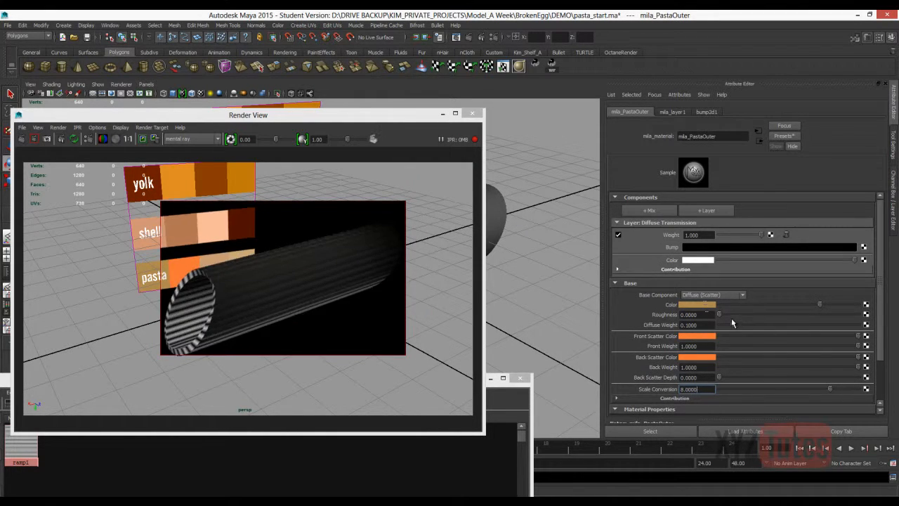
pyautogui.click(695, 261)
pyautogui.moveTo(315, 115); pyautogui.dragTo(317, 326)
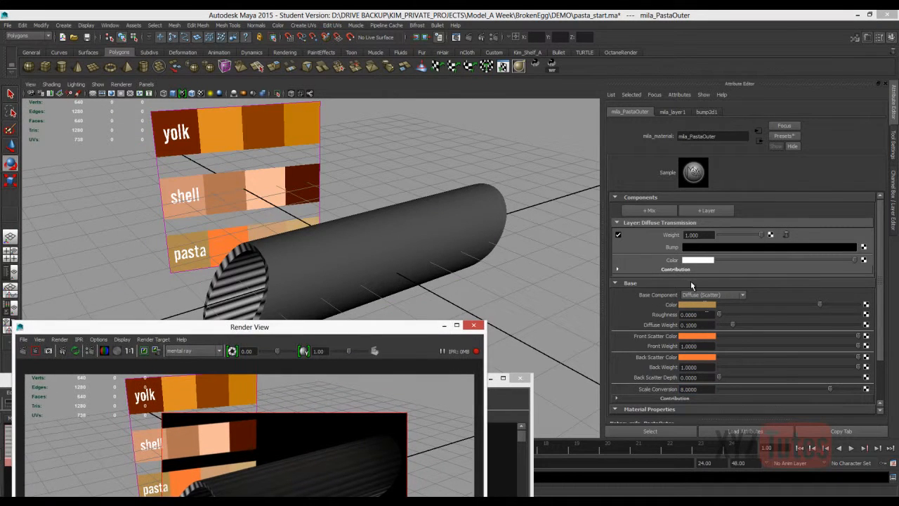
pyautogui.click(697, 260)
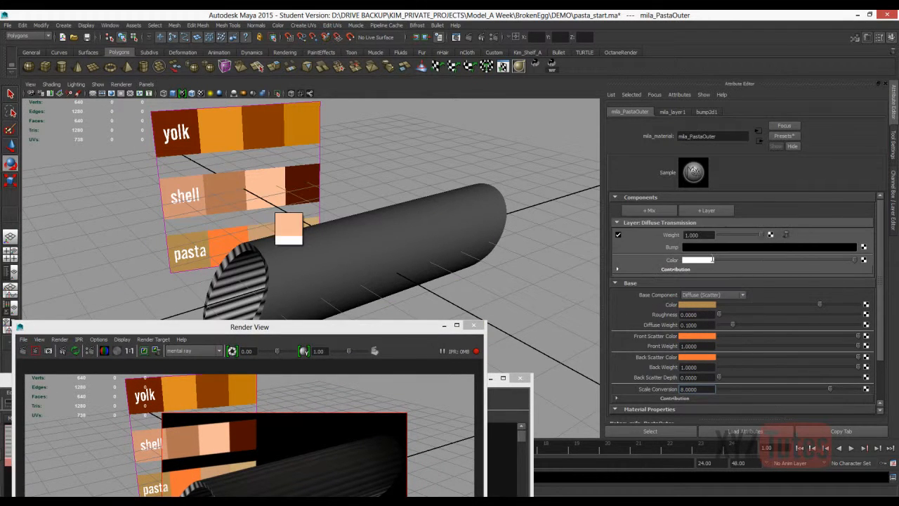
pyautogui.click(265, 230)
# Set the Diffuse Transmission layer's Weight to 0.3.
pyautogui.moveTo(281, 326); pyautogui.dragTo(297, 132)
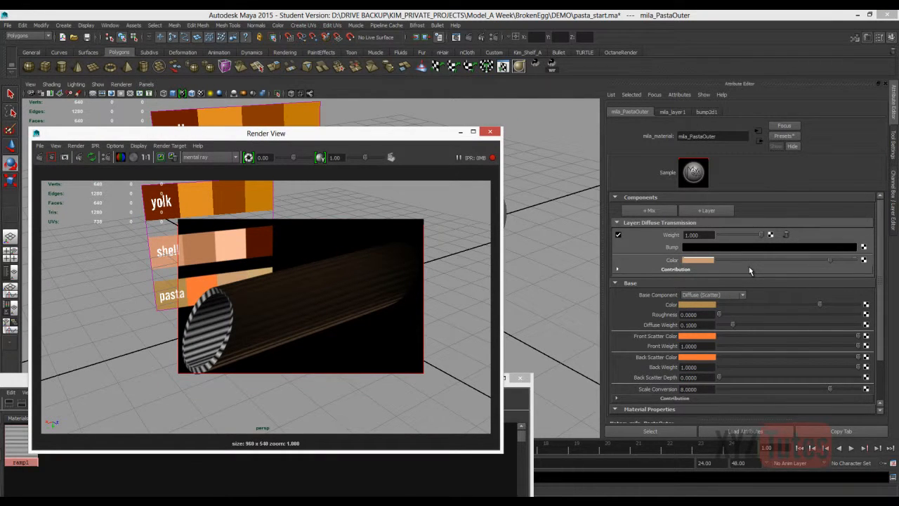
pyautogui.write('.3')
pyautogui.press('Return')
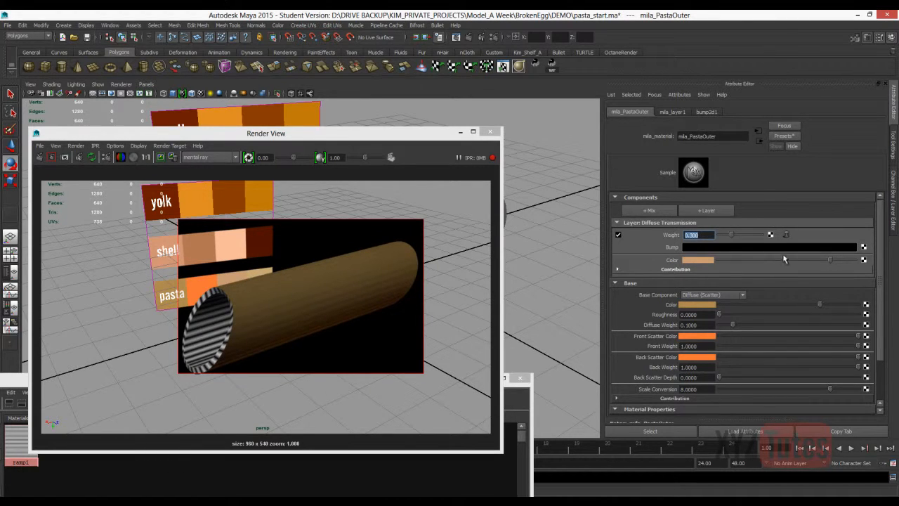
# Add a Glossy Reflection layer to mila_PastaOuter with a Weight of 0.03.
pyautogui.click(702, 247)
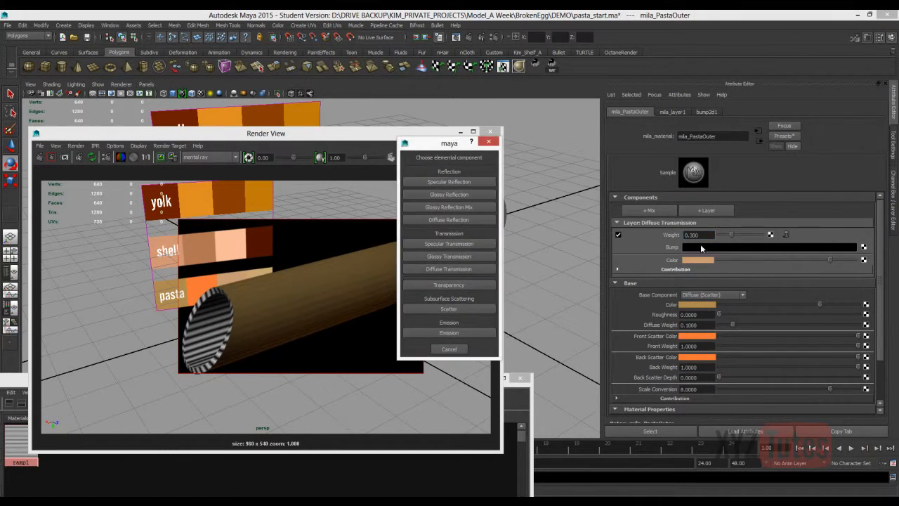
pyautogui.press('Escape')
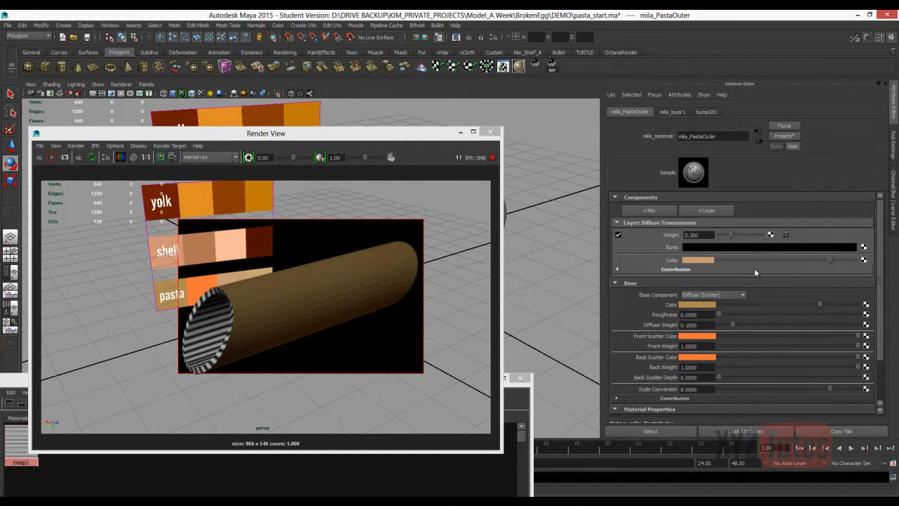
pyautogui.press('Tab')
pyautogui.write('.03')
pyautogui.press('Return')
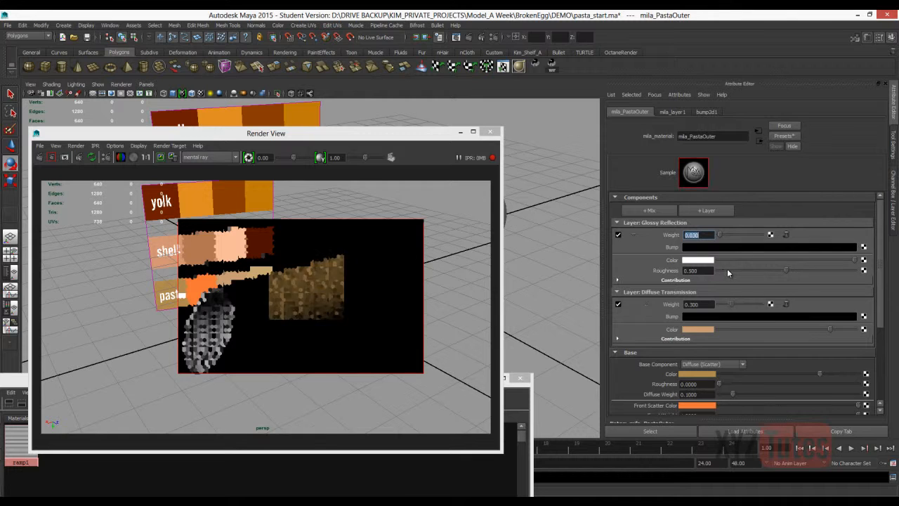
# Sample the Glossy Reflection layer's Color from the light tan pasta swatch and set its Roughness to 0.87.
pyautogui.click(698, 261)
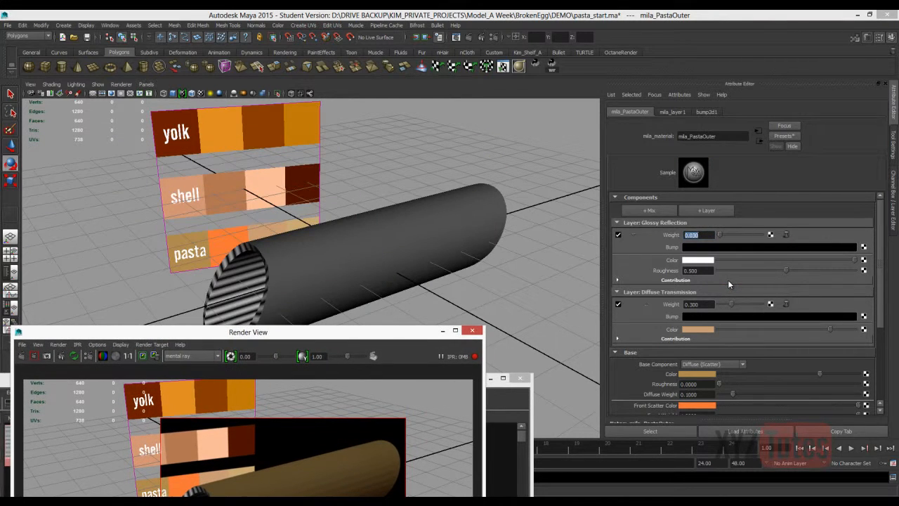
pyautogui.click(696, 260)
pyautogui.click(297, 225)
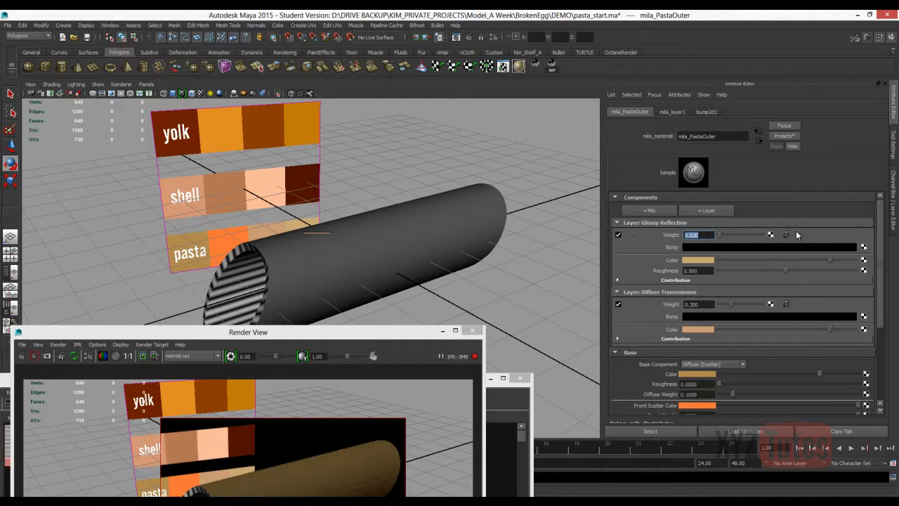
pyautogui.press('Tab')
pyautogui.write('0.87')
pyautogui.press('Return')
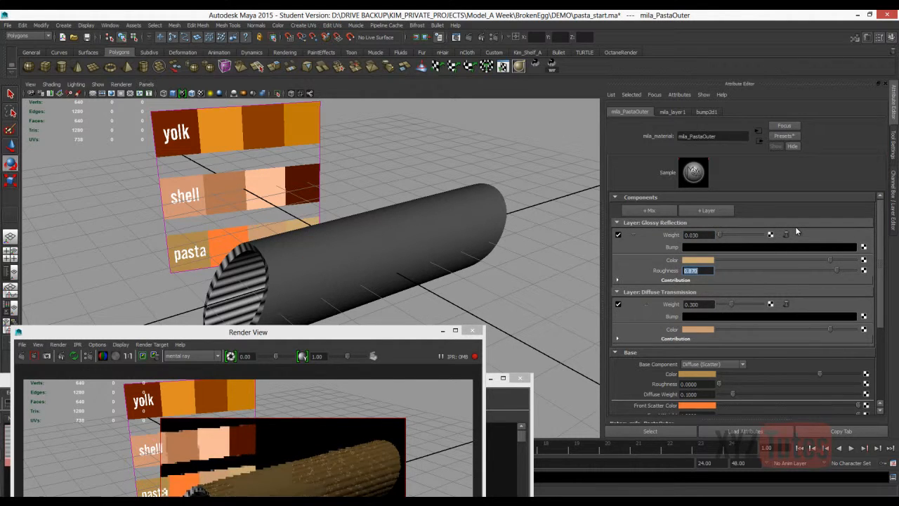
pyautogui.moveTo(248, 331); pyautogui.dragTo(266, 117)
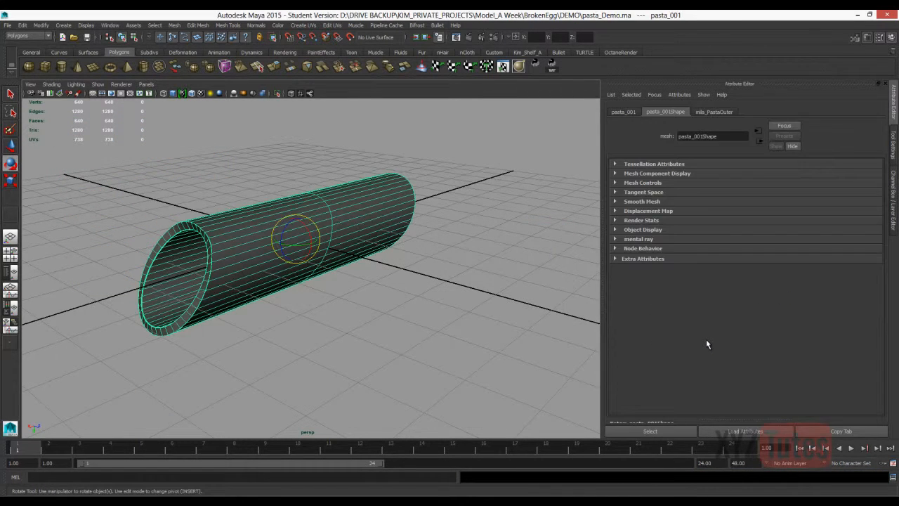
# Open the recent scene Mila_EggPasta_DEMO.0005.ma containing the broken egg and pasta tubes.
pyautogui.hotkey('alt', 'f')
pyautogui.press('Up')
pyautogui.press('Up')
pyautogui.press('Up')
pyautogui.press('Up')
pyautogui.press('Right')
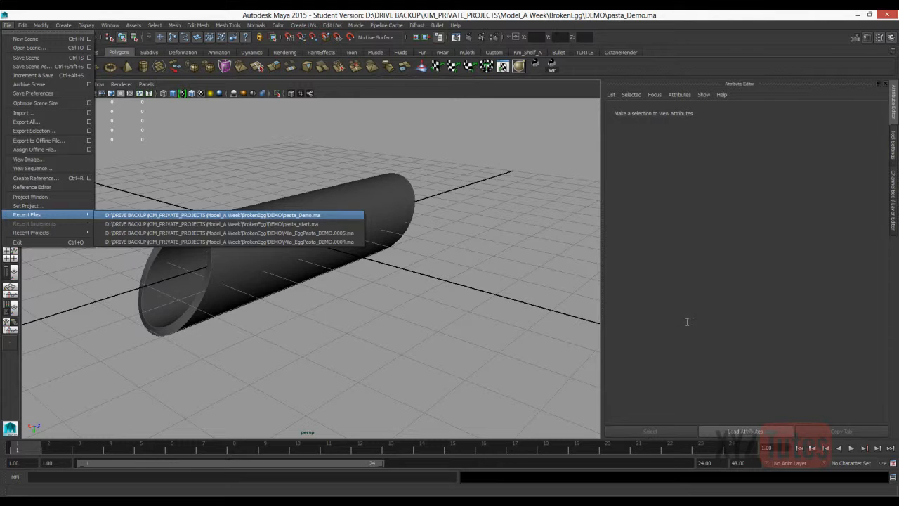
pyautogui.press('Down')
pyautogui.press('Down')
pyautogui.press('Return')
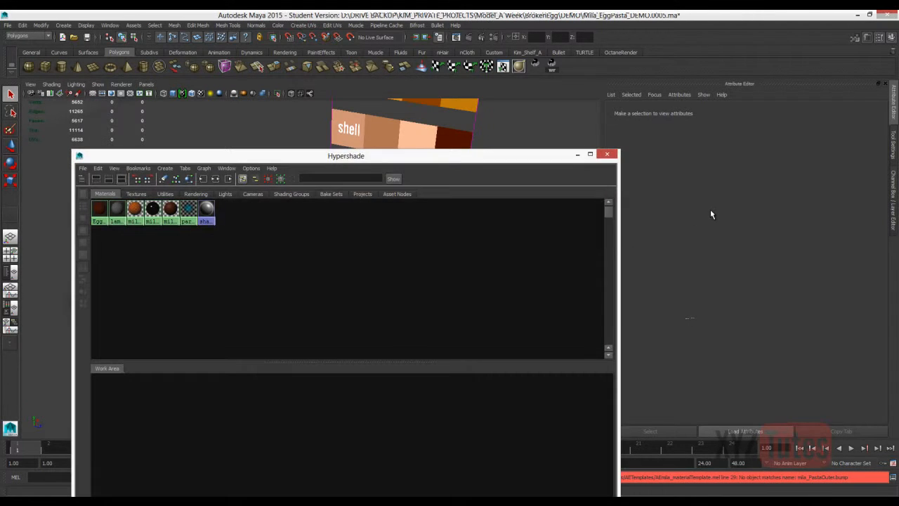
# Open the Reference Editor for the scene's referenced pasta tubes.
pyautogui.hotkey('ctrl', 'z')
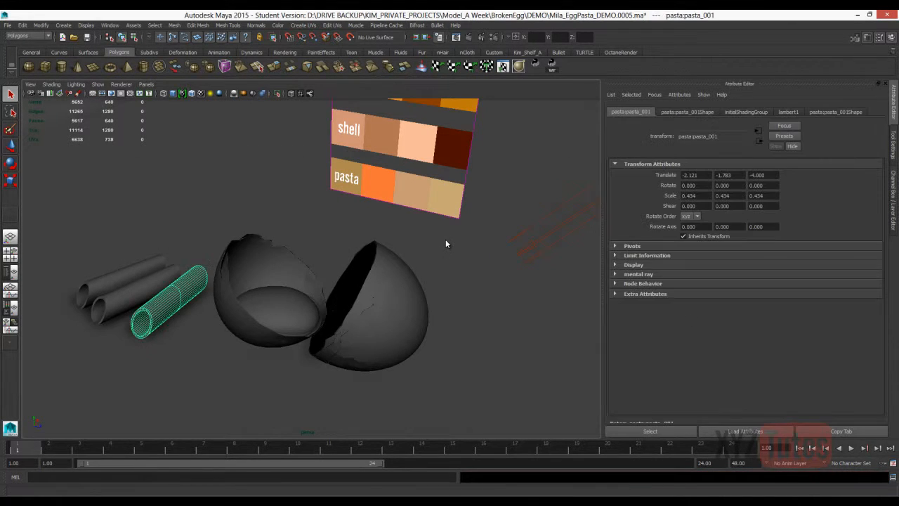
pyautogui.click(109, 26)
pyautogui.moveTo(7, 25)
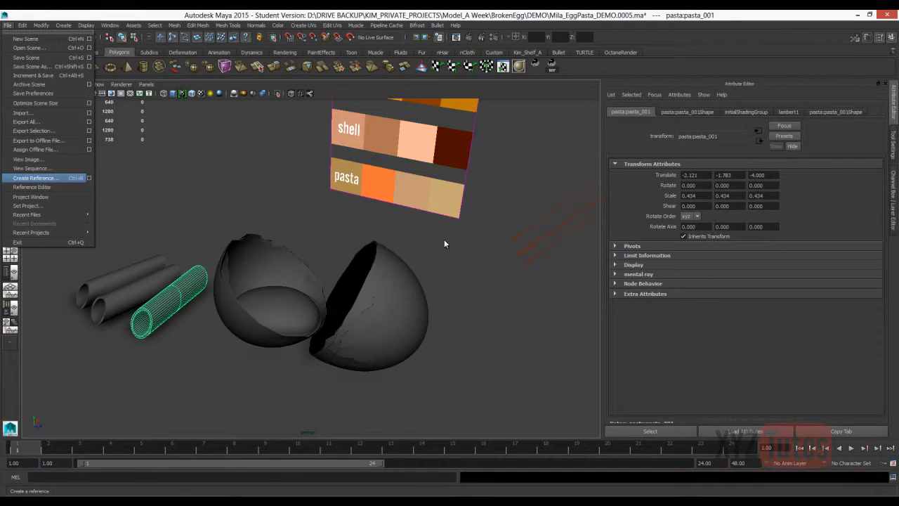
pyautogui.click(43, 178)
# Replace the pasta_start.ma reference with pasta_Demo.ma from the BrokenEgg\DEMO folder.
pyautogui.rightClick(402, 280)
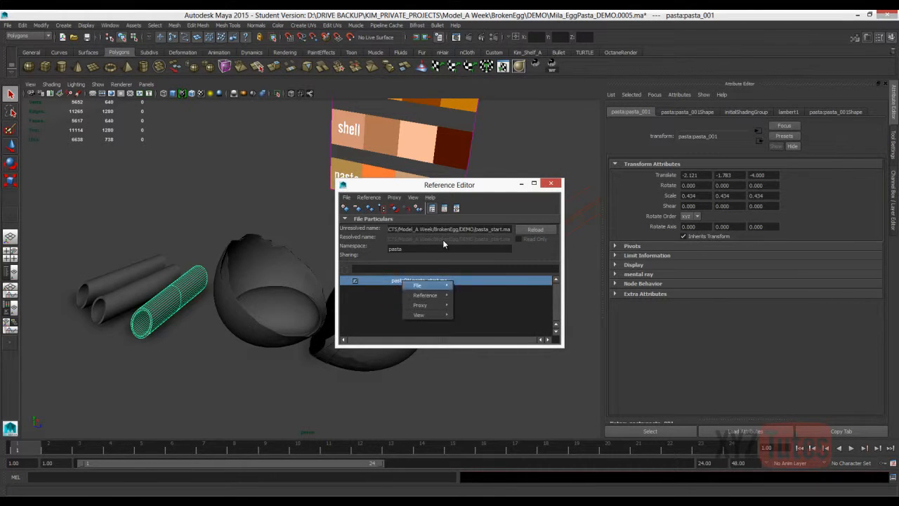
pyautogui.moveTo(425, 295)
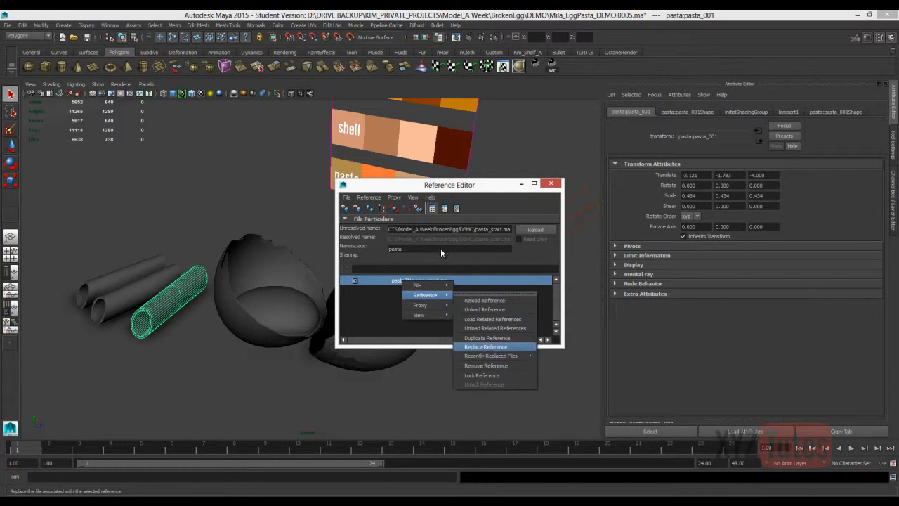
pyautogui.click(485, 346)
pyautogui.write('D:\\DRIVE BACKUP\\KIM_PRIVATE_PROJECTS\\Model_A Week\\BrokenEgg\\DEMO')
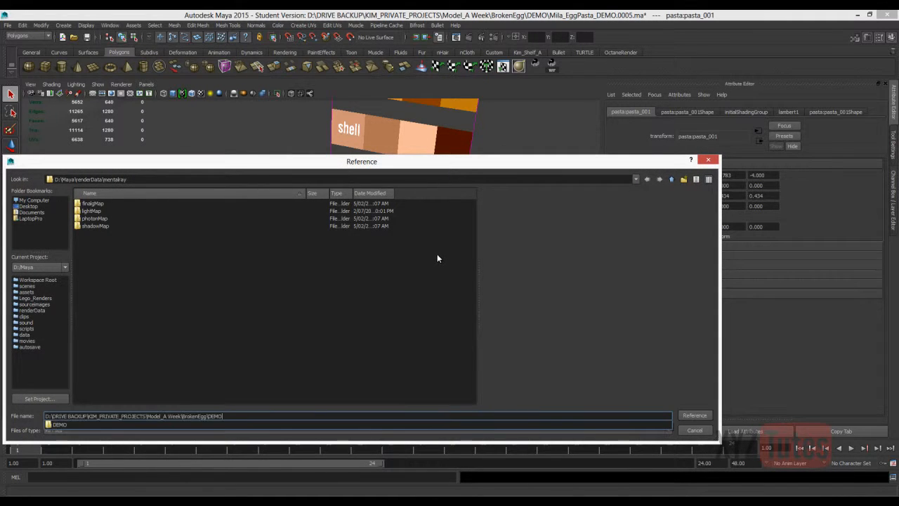
pyautogui.press('Return')
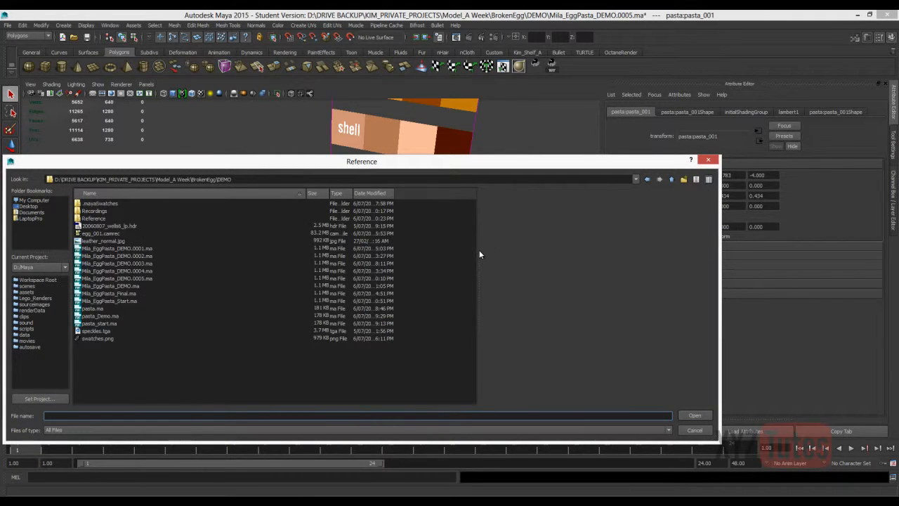
pyautogui.click(100, 316)
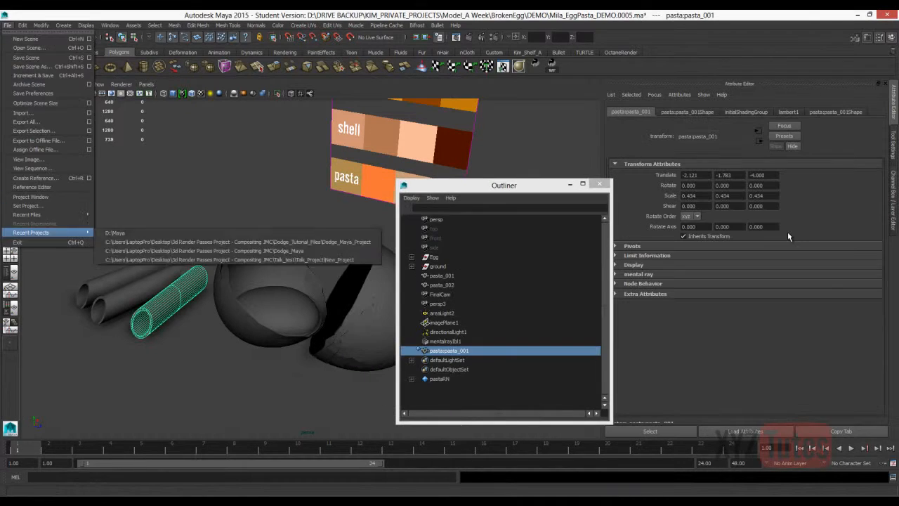
# Unload the pasta_start.ma reference from the scene in the Reference Editor.
pyautogui.click(33, 187)
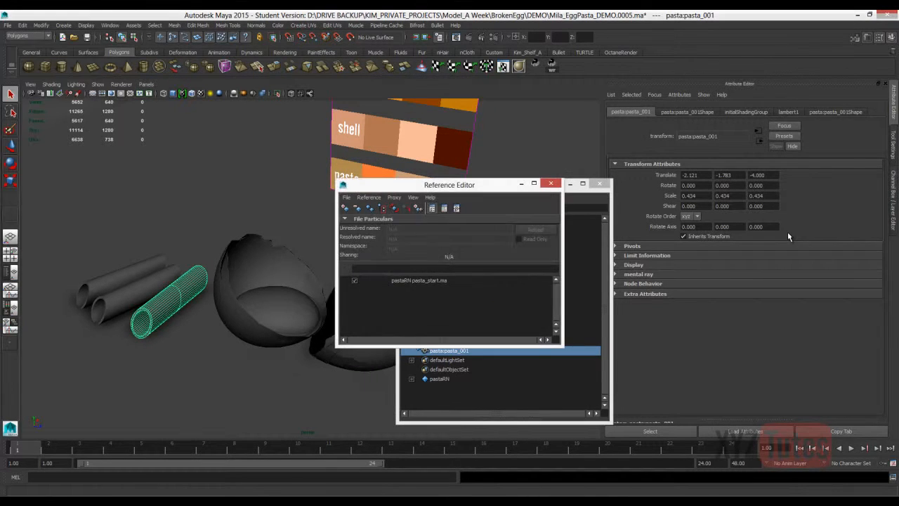
pyautogui.click(419, 280)
pyautogui.rightClick(410, 283)
pyautogui.moveTo(432, 295)
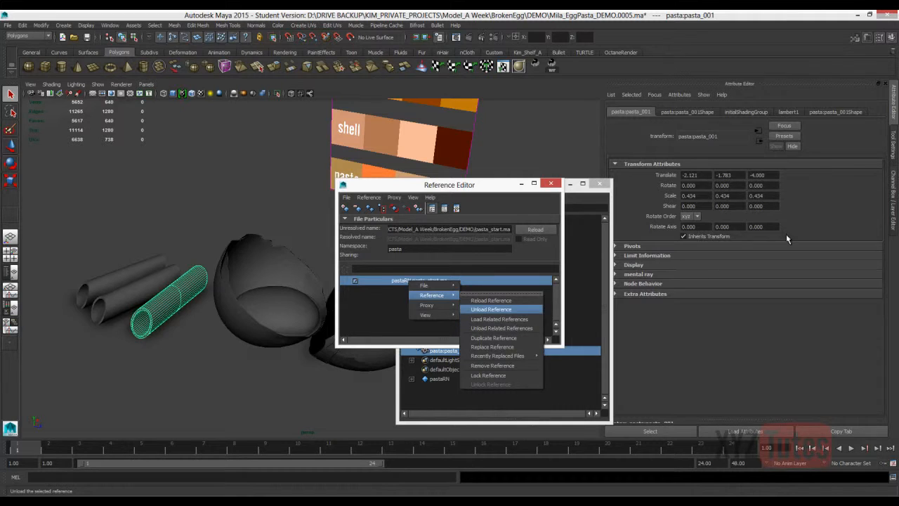
pyautogui.click(491, 310)
# Replace the unloaded pasta reference with pasta_Demo.ma, sorting the files by date modified to find it.
pyautogui.rightClick(408, 280)
pyautogui.moveTo(424, 282)
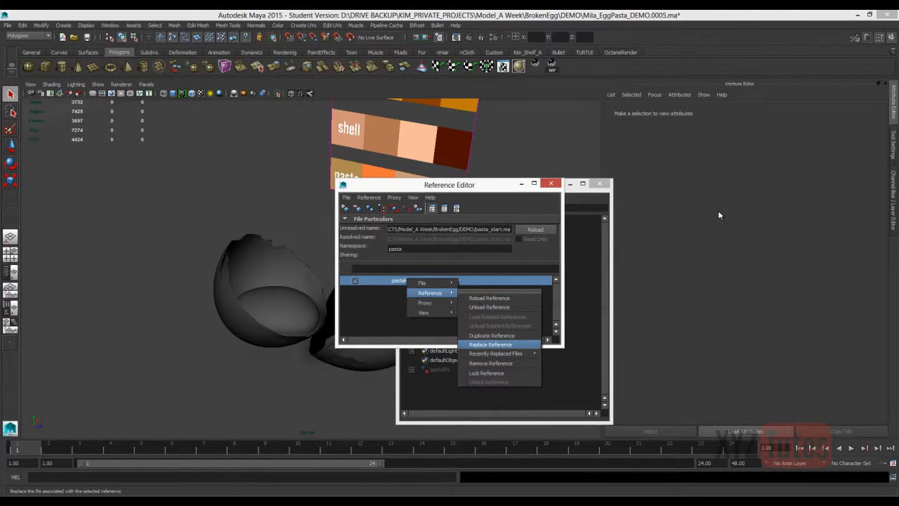
pyautogui.click(491, 343)
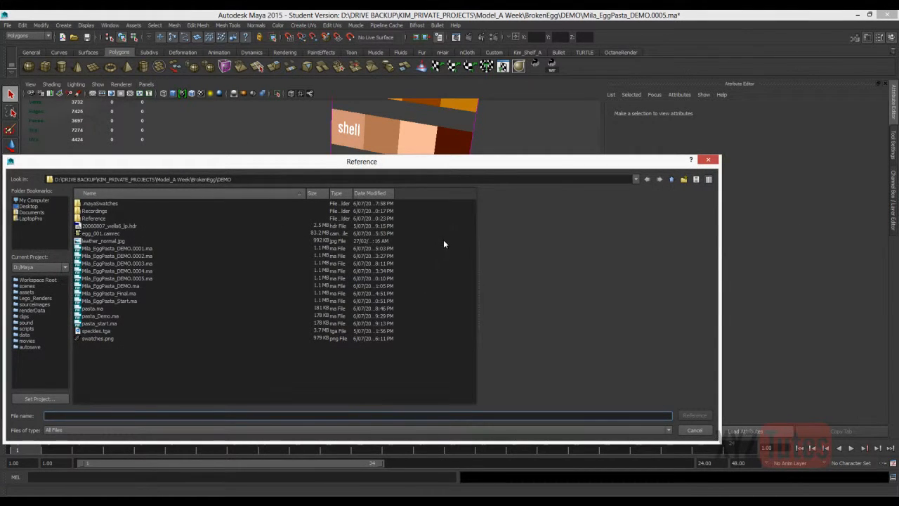
pyautogui.click(375, 193)
pyautogui.click(376, 193)
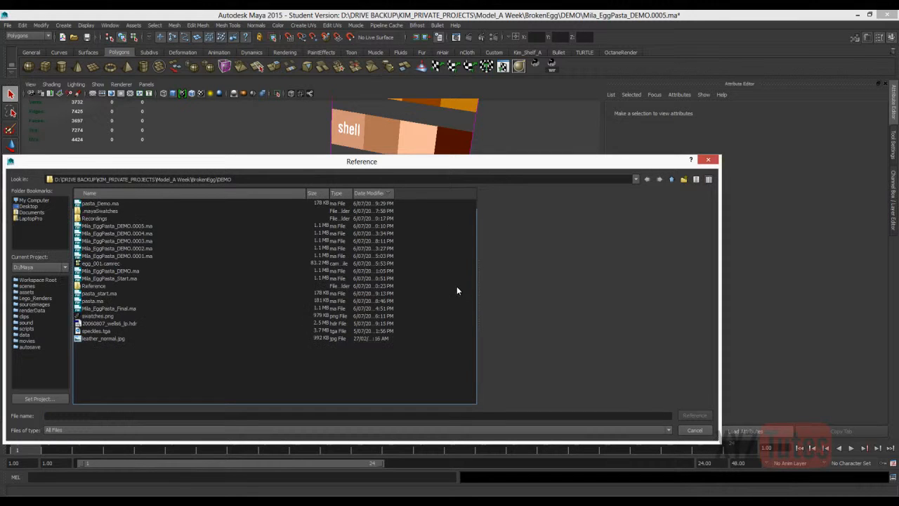
pyautogui.press('Down')
pyautogui.press('Return')
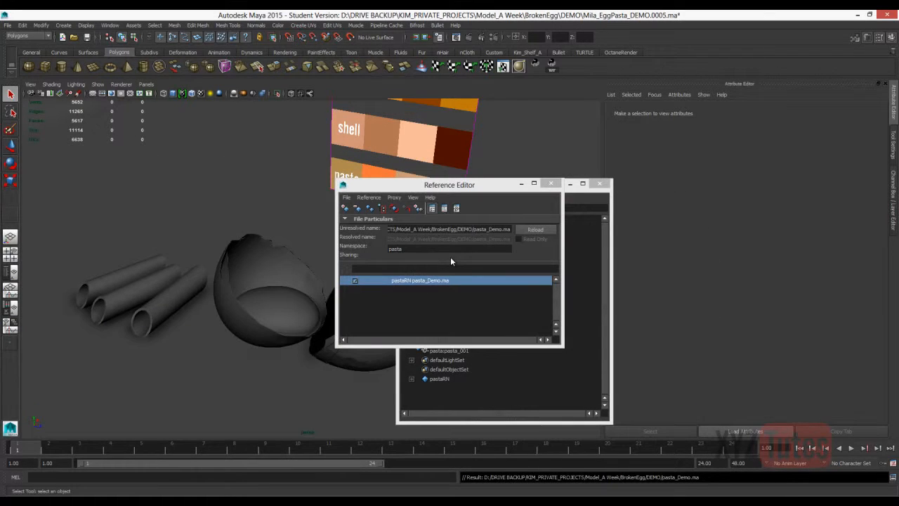
pyautogui.rightClick(402, 280)
pyautogui.moveTo(425, 295)
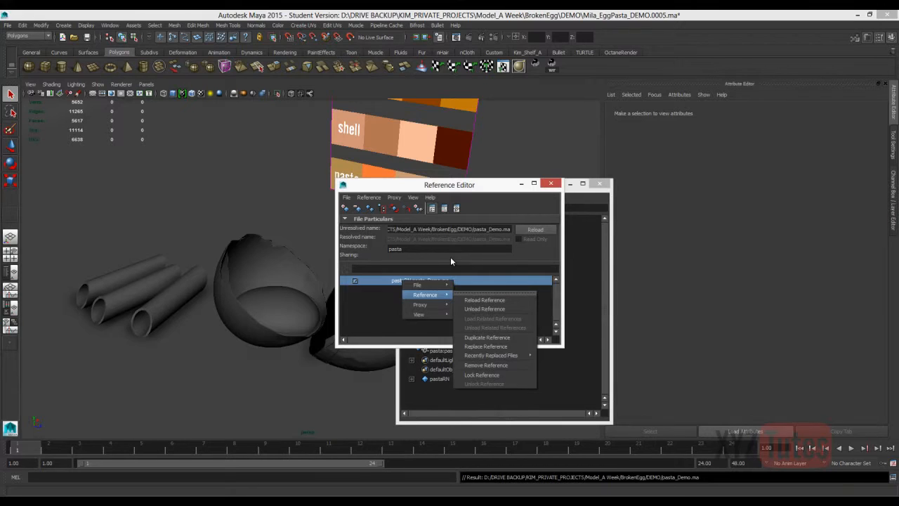
pyautogui.moveTo(425, 315)
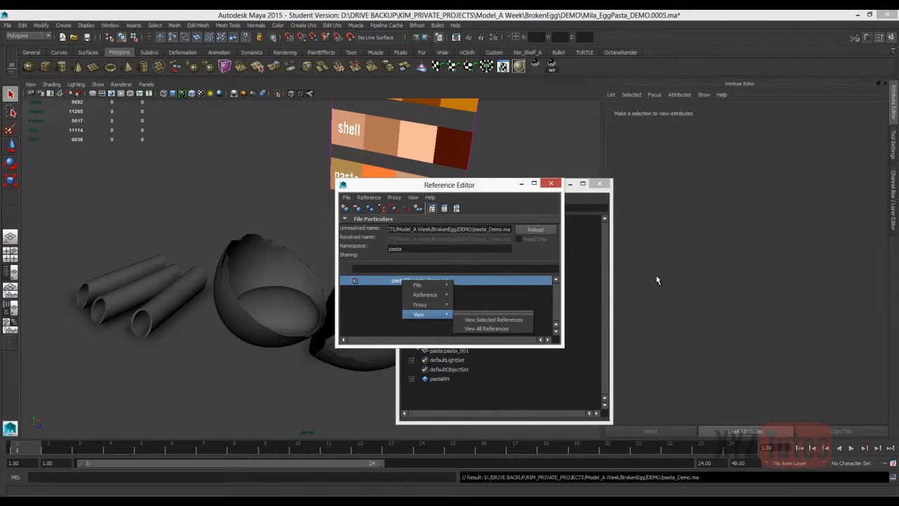
pyautogui.click(658, 277)
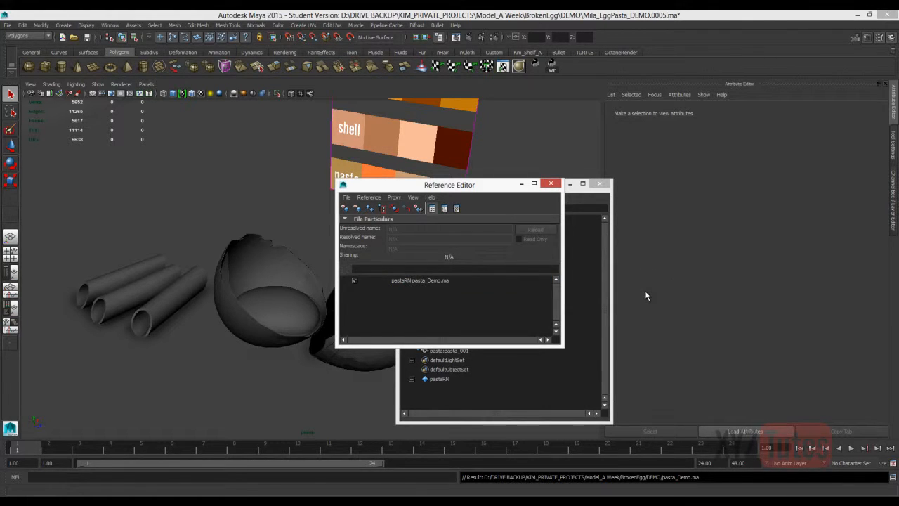
# Assign the existing material pasta:mila_PastaOuter to the three pasta tubes beside the egg.
pyautogui.click(420, 280)
pyautogui.click(445, 350)
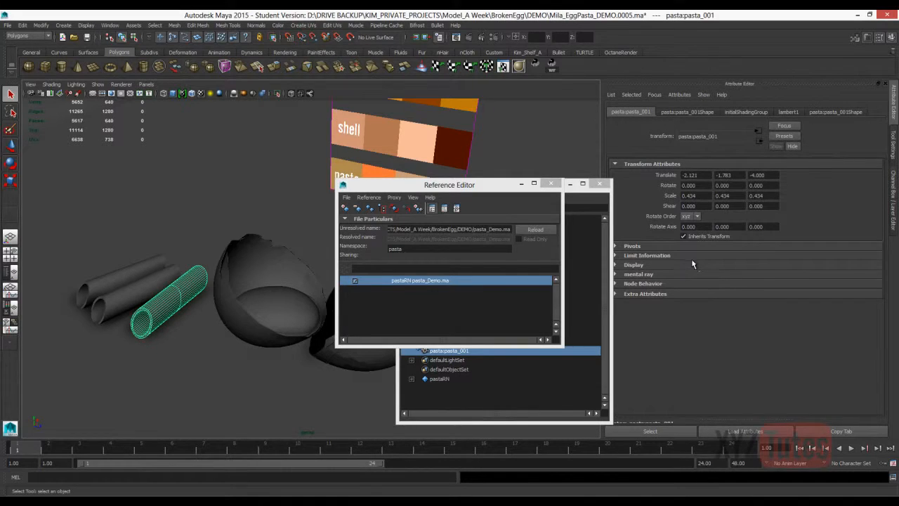
pyautogui.hotkey('shift', 'd')
pyautogui.moveTo(137, 269); pyautogui.dragTo(214, 491, button='right')
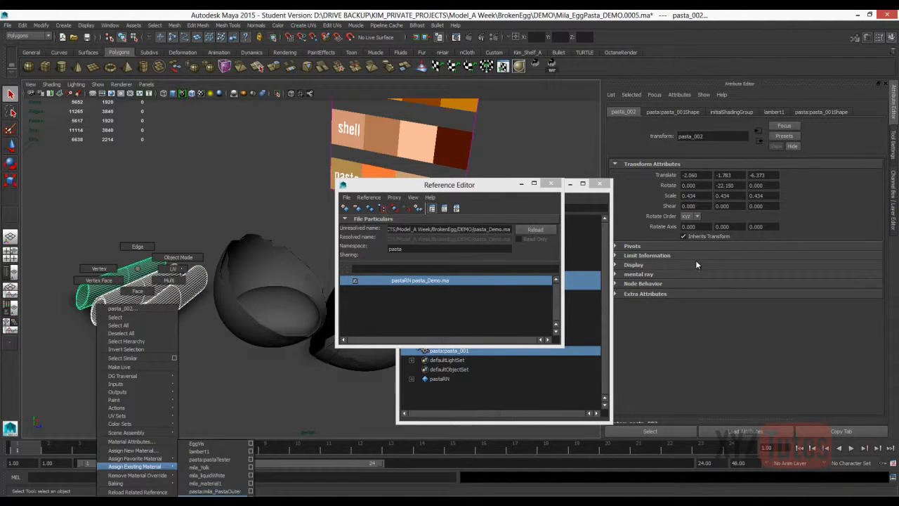
pyautogui.moveTo(215, 497); pyautogui.dragTo(214, 491, button='right')
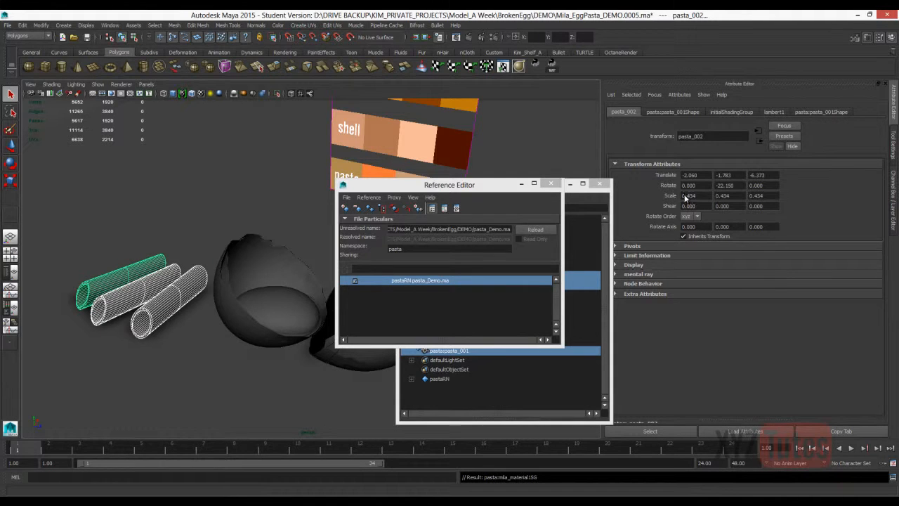
pyautogui.click(820, 111)
pyautogui.hotkey('ctrl', 'z')
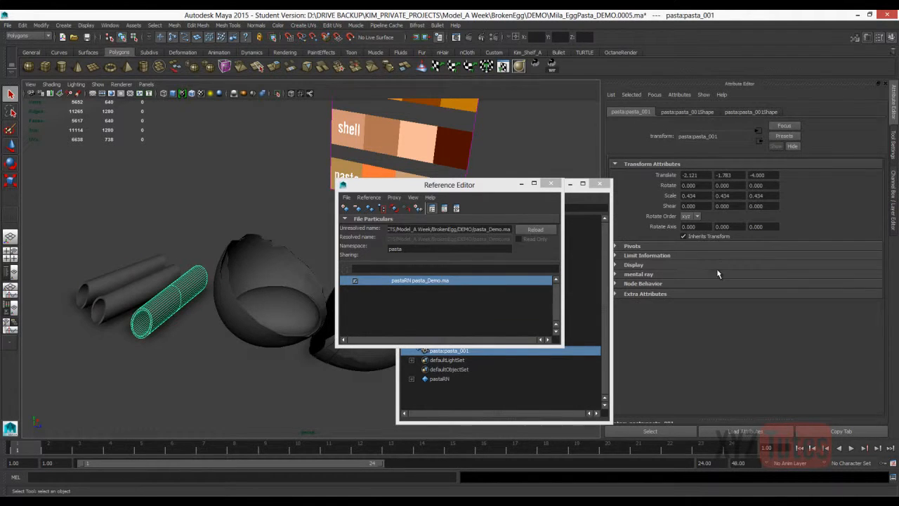
# Examine the material attributes of the pasta_002 tube to check which material it uses.
pyautogui.scroll(-2, 738, 280)
pyautogui.rightClick(178, 275)
pyautogui.moveTo(177, 275); pyautogui.dragTo(214, 266, button='right')
pyautogui.click(131, 275)
pyautogui.rightClick(131, 274)
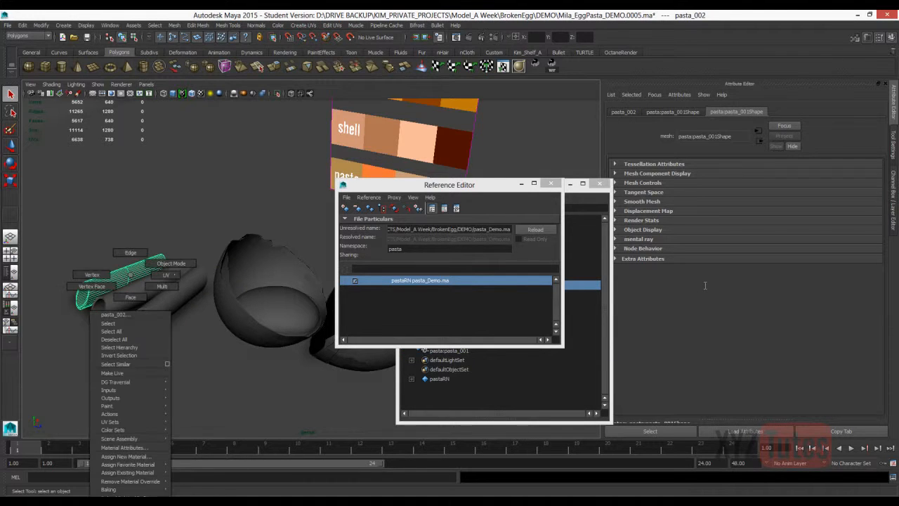
pyautogui.click(124, 448)
pyautogui.scroll(-2, 627, 298)
pyautogui.scroll(2, 625, 298)
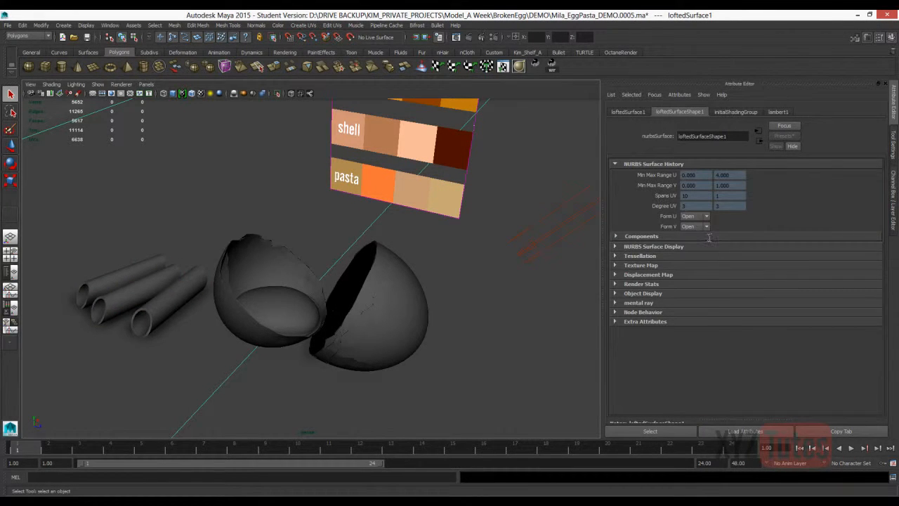
# Delete imagePlane1, which holds the color swatches, and save the scene as a new incremental version.
pyautogui.click(110, 25)
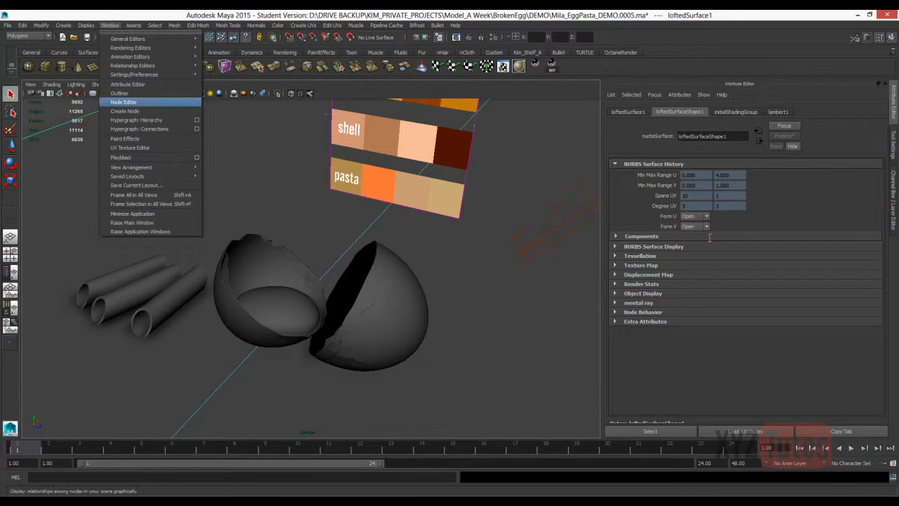
pyautogui.click(124, 92)
pyautogui.click(441, 322)
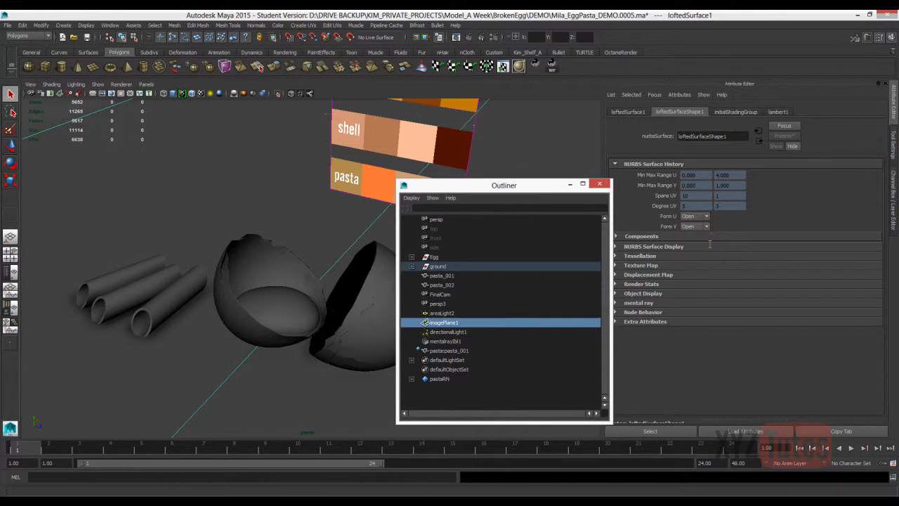
pyautogui.press('Delete')
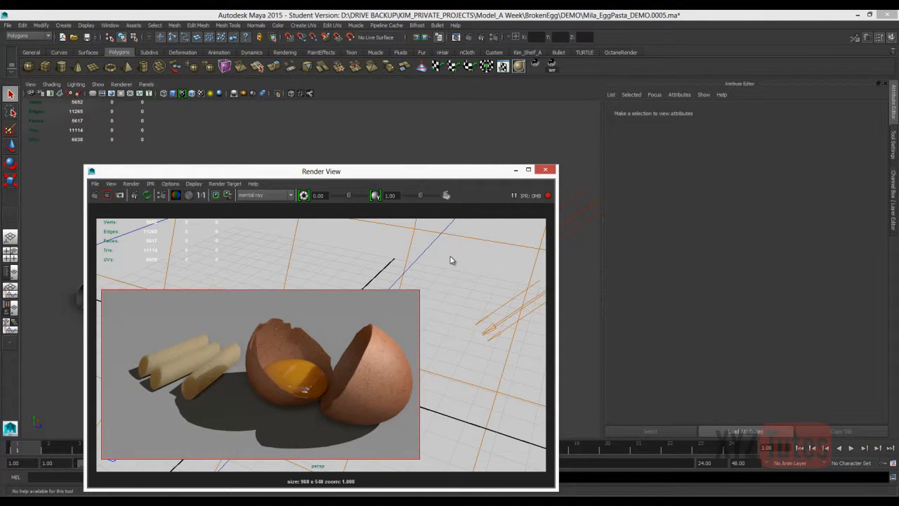
pyautogui.hotkey('ctrl', 'alt', 's')
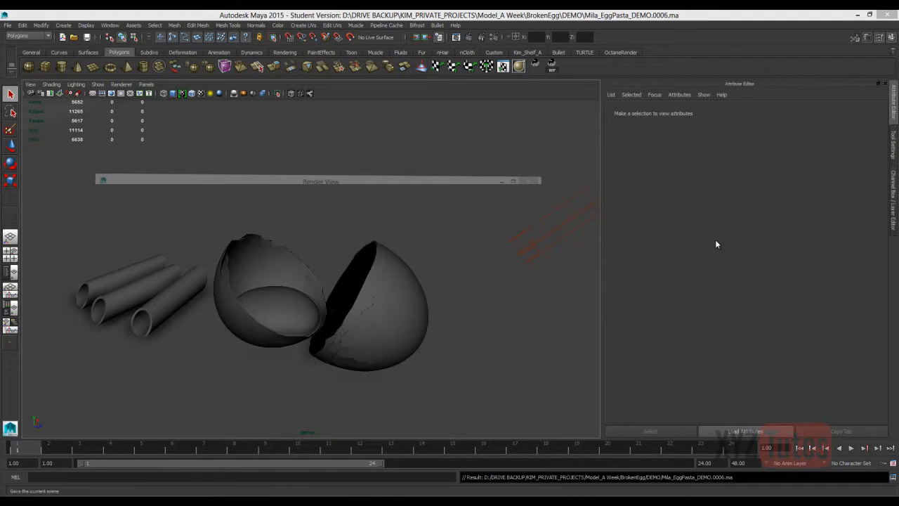
# Delete directionalLight1 from the scene and turn off Illuminates by Default on areaLight2.
pyautogui.click(110, 25)
pyautogui.click(125, 93)
pyautogui.click(448, 229)
pyautogui.press('Delete')
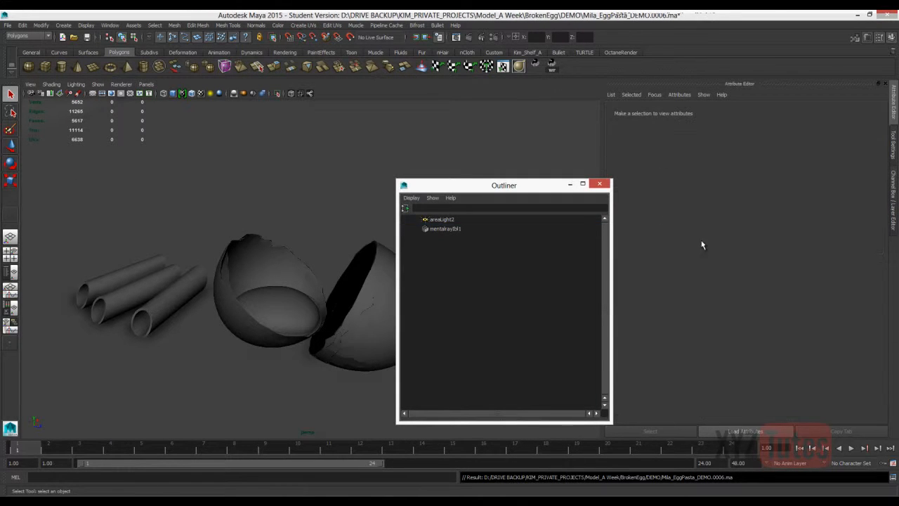
pyautogui.click(442, 219)
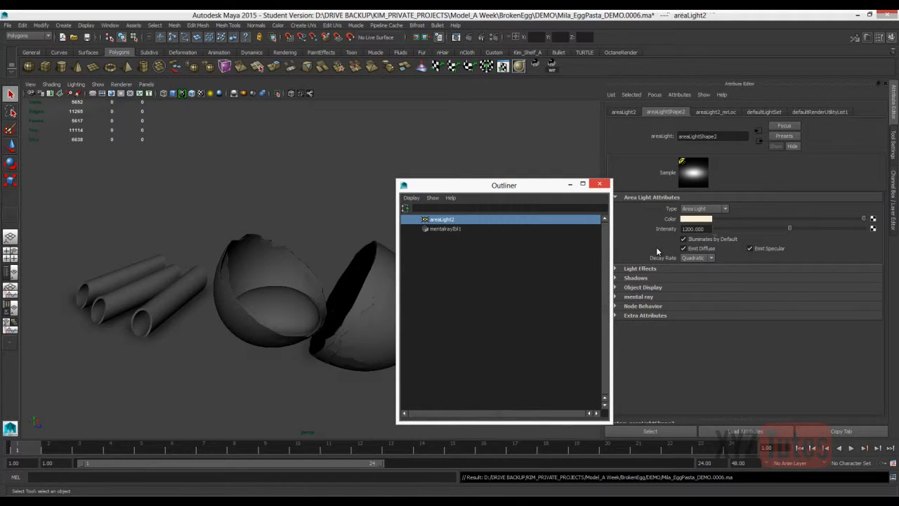
pyautogui.click(683, 239)
# Enable Final Gathering in the mental ray indirect lighting settings and expand the Render Stats of the image-based lighting node.
pyautogui.click(493, 37)
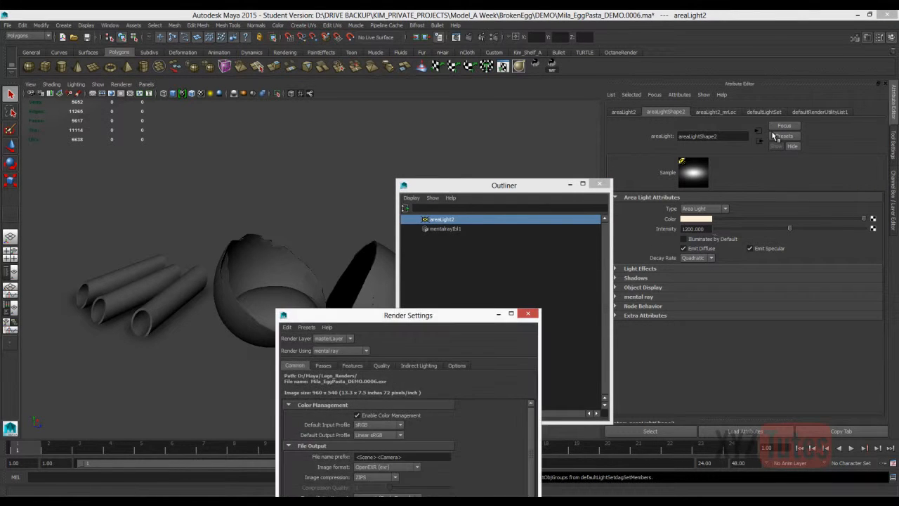
pyautogui.moveTo(408, 315); pyautogui.dragTo(201, 69)
pyautogui.click(213, 119)
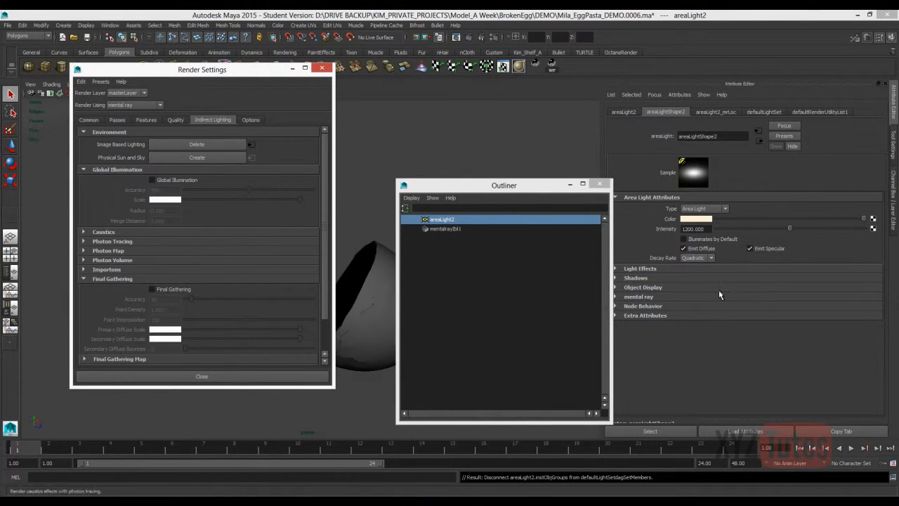
pyautogui.click(252, 145)
pyautogui.click(641, 305)
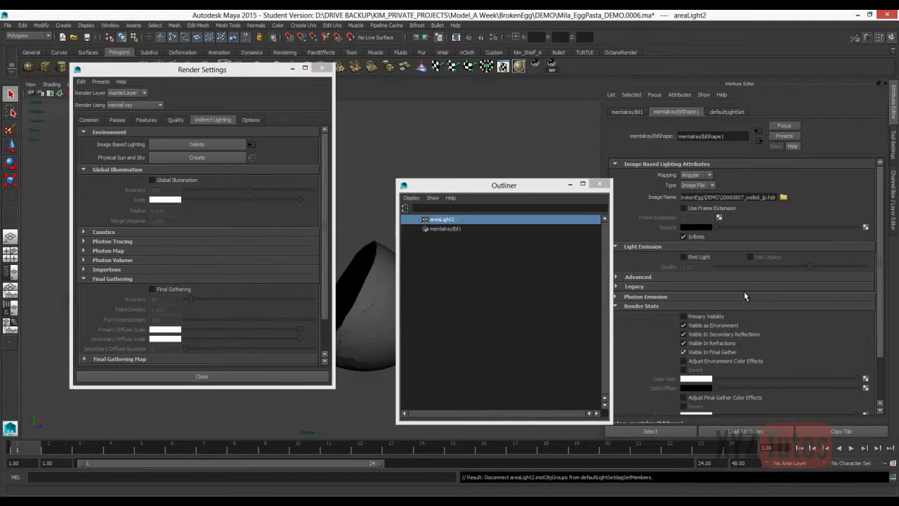
pyautogui.click(152, 290)
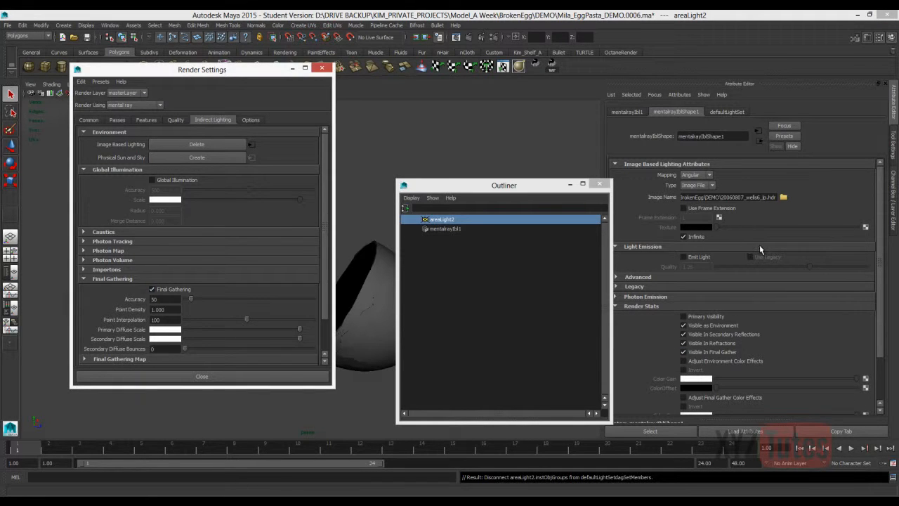
# Mark an IPR render region in the Render View that covers the pasta tubes and both eggshell halves.
pyautogui.click(292, 69)
pyautogui.click(489, 37)
pyautogui.moveTo(440, 443); pyautogui.dragTo(97, 270)
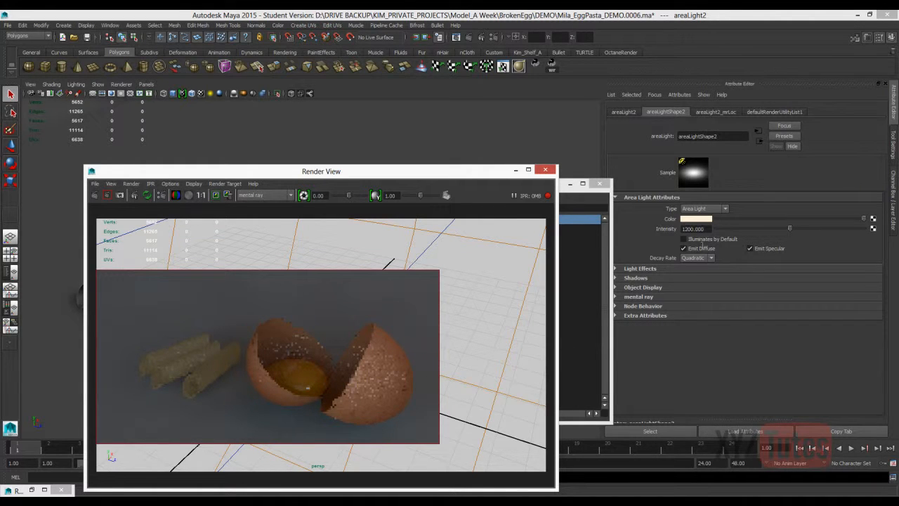
pyautogui.moveTo(320, 171)
pyautogui.mouseDown()
pyautogui.moveTo(194, 288)
pyautogui.moveTo(264, 162)
pyautogui.mouseUp()
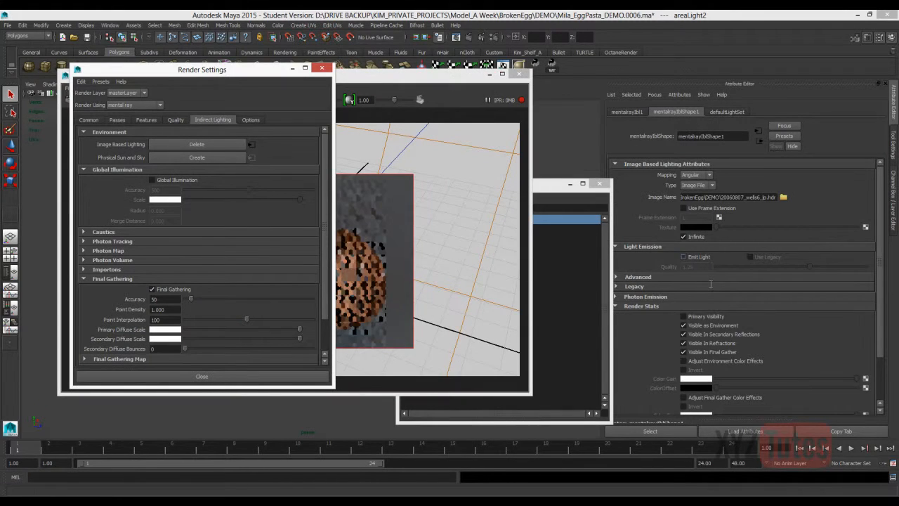
# Enable Adjust Final Gather Color Effects on mentalrayIblShape1 and set its Color Gain value (V) to 2.
pyautogui.scroll(-2, 711, 284)
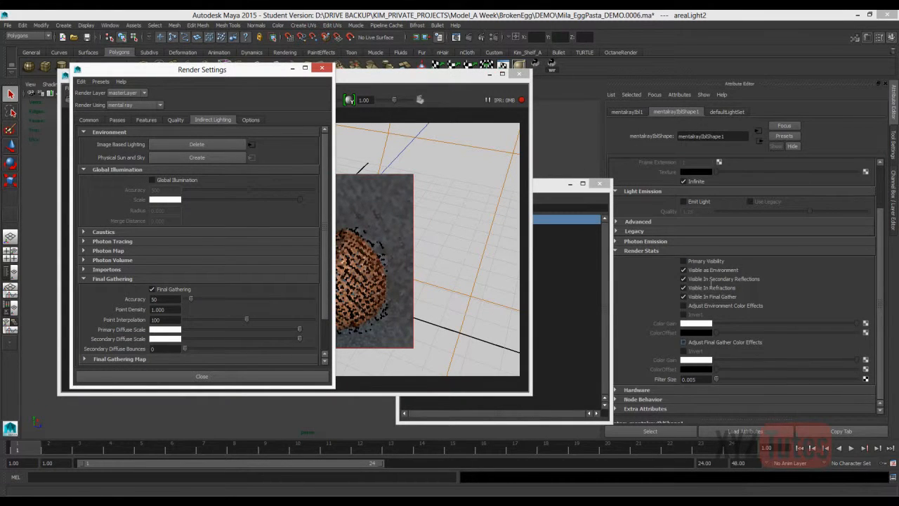
pyautogui.click(683, 342)
pyautogui.click(695, 359)
pyautogui.doubleClick(611, 396)
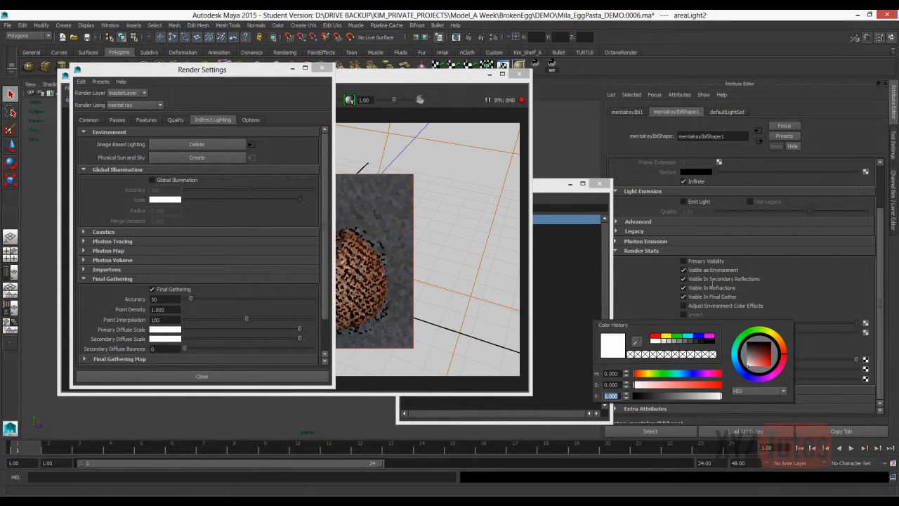
pyautogui.write('2')
pyautogui.press('Return')
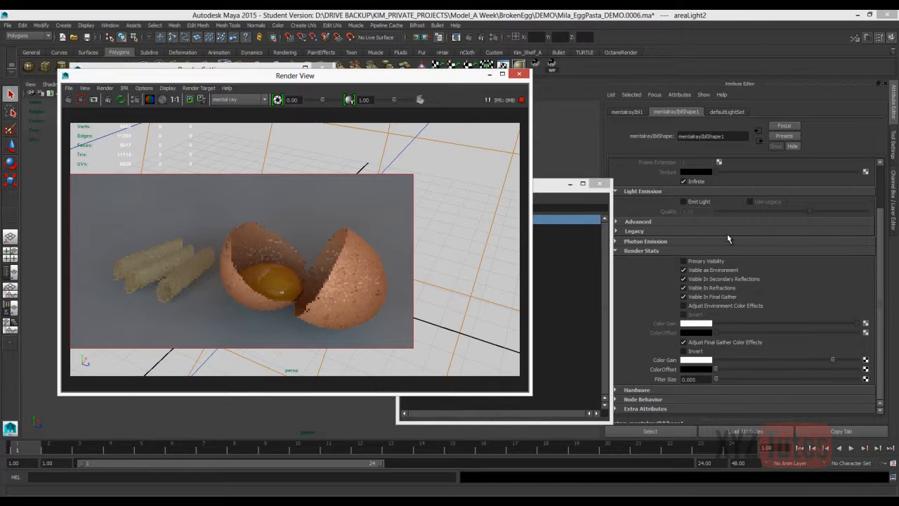
# Enable Adjust Environment Color Effects on mentalrayIblShape1 and set its Color Gain value (V) to 2.
pyautogui.click(683, 305)
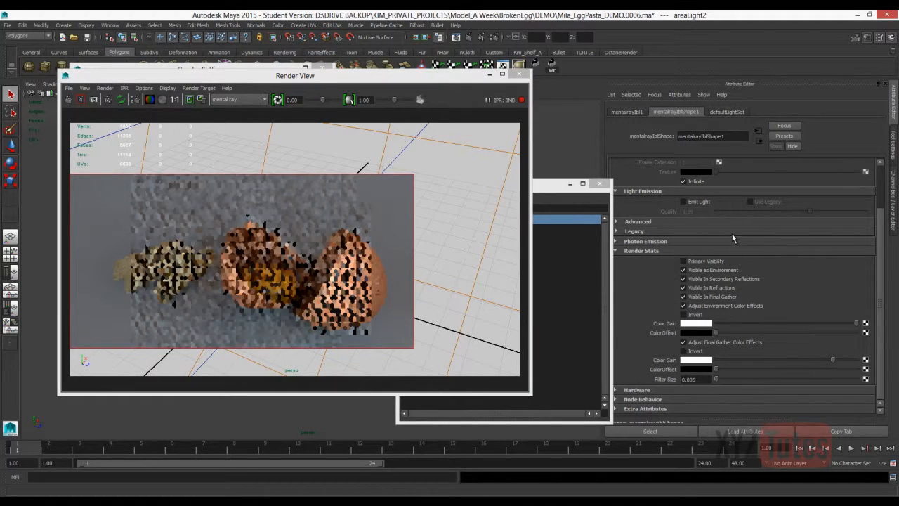
pyautogui.click(697, 324)
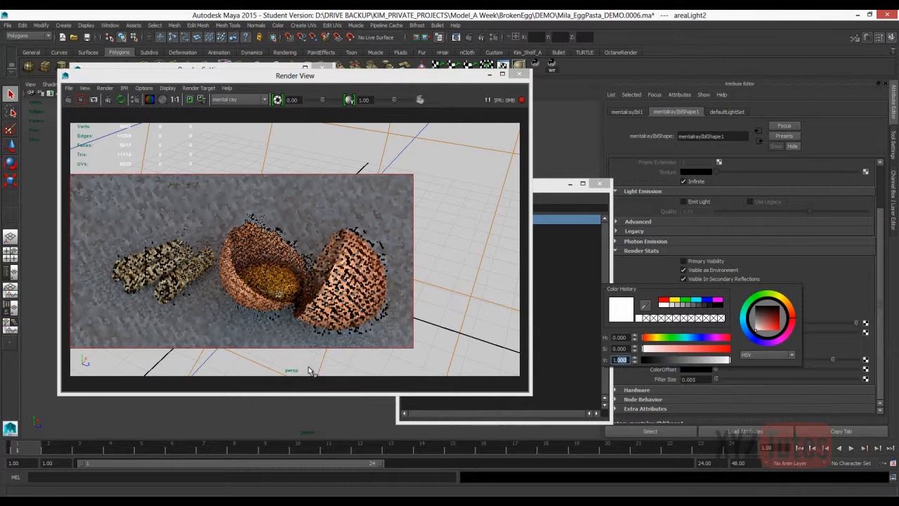
pyautogui.write('2')
pyautogui.press('Return')
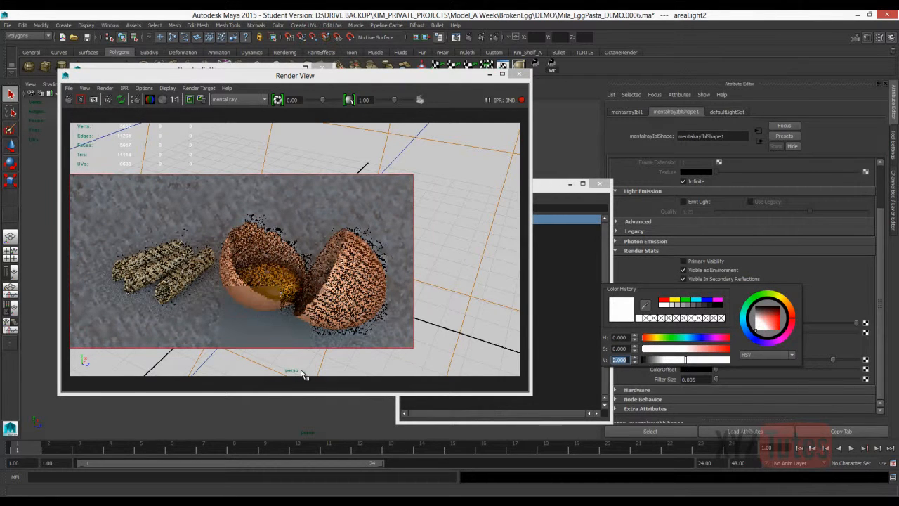
pyautogui.press('Return')
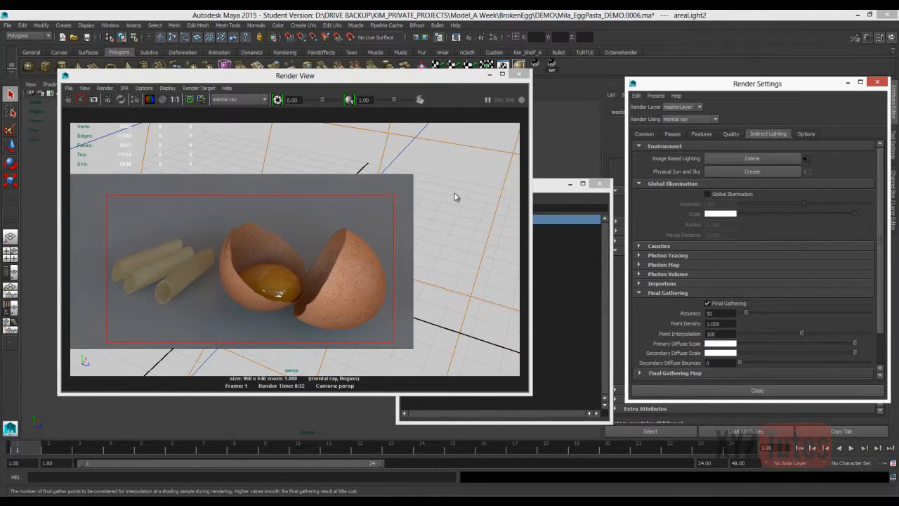
# Keep the current image in the Render View and re-render the region with Final Gathering Point Interpolation set to 10.
pyautogui.click(190, 99)
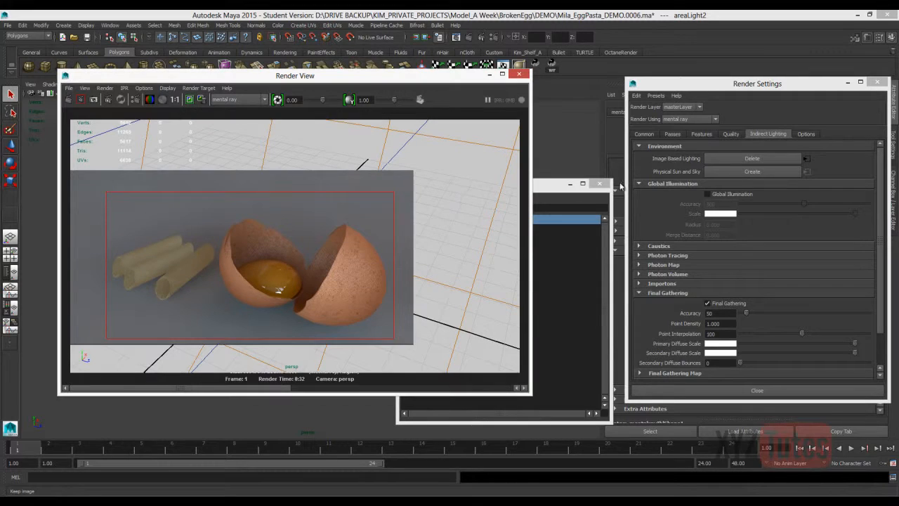
pyautogui.click(627, 245)
pyautogui.write('1')
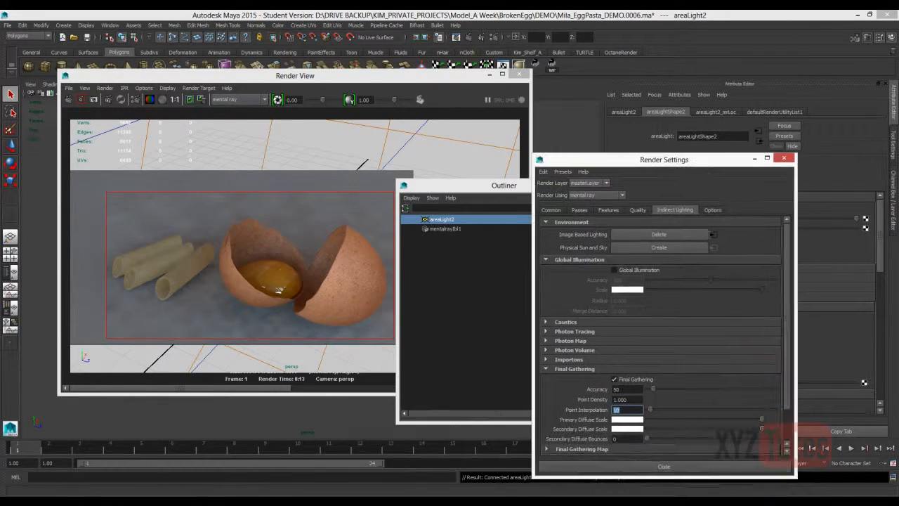
pyautogui.click(81, 99)
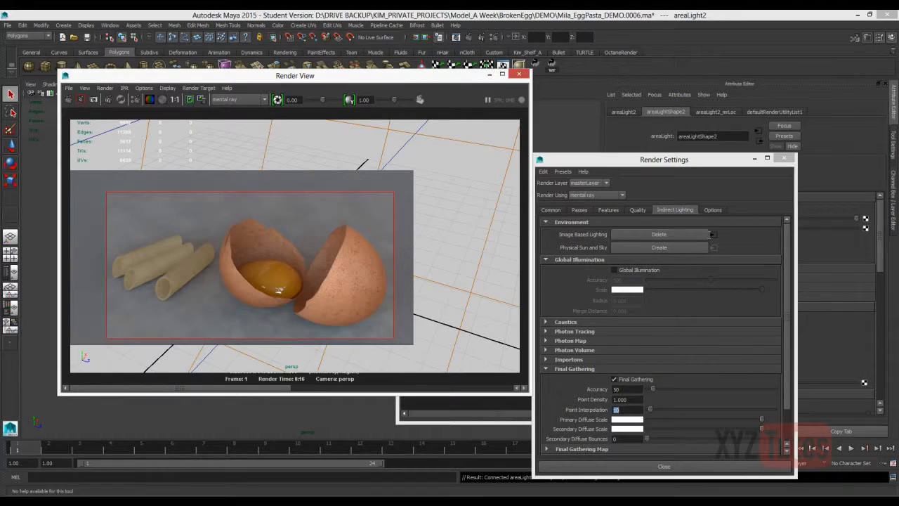
# Set the Final Gathering Point Interpolation to 40 and render the marked region again.
pyautogui.click(620, 410)
pyautogui.press('Return')
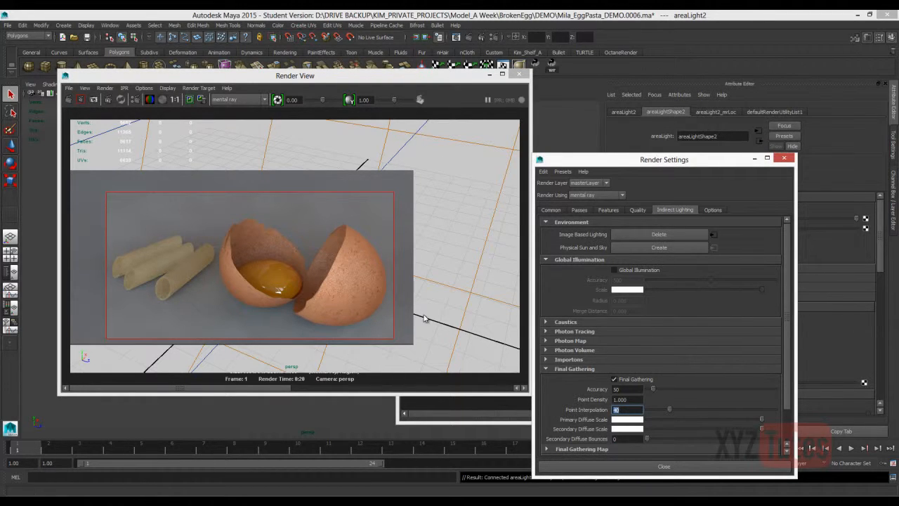
# Load a mental ray render preset with sampling Quality 1.50 and a 2.000 Gauss filter, and re-render the egg and pasta region.
pyautogui.click(637, 210)
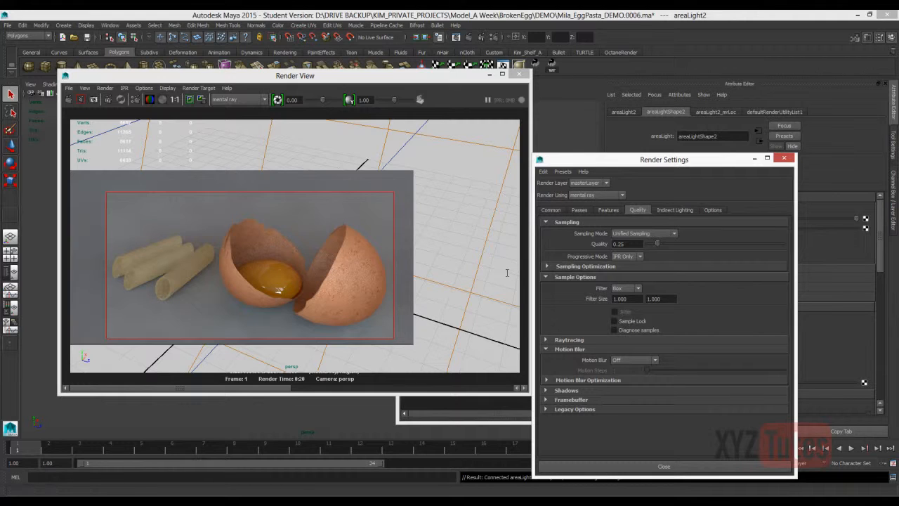
pyautogui.click(563, 171)
pyautogui.moveTo(577, 189)
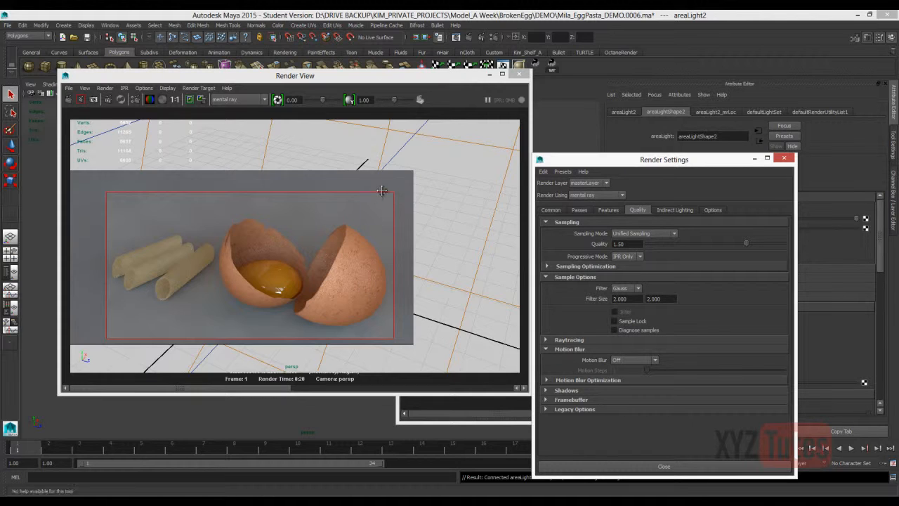
pyautogui.click(477, 41)
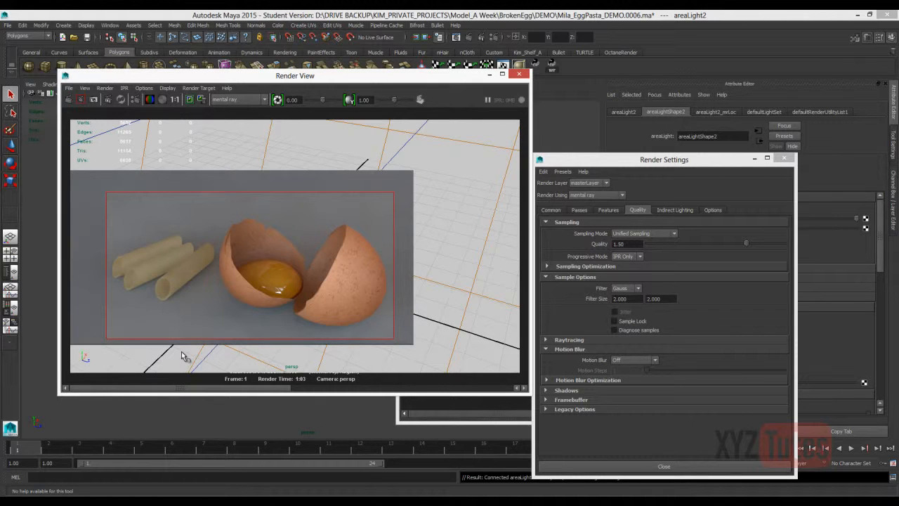
pyautogui.moveTo(393, 100); pyautogui.dragTo(385, 100)
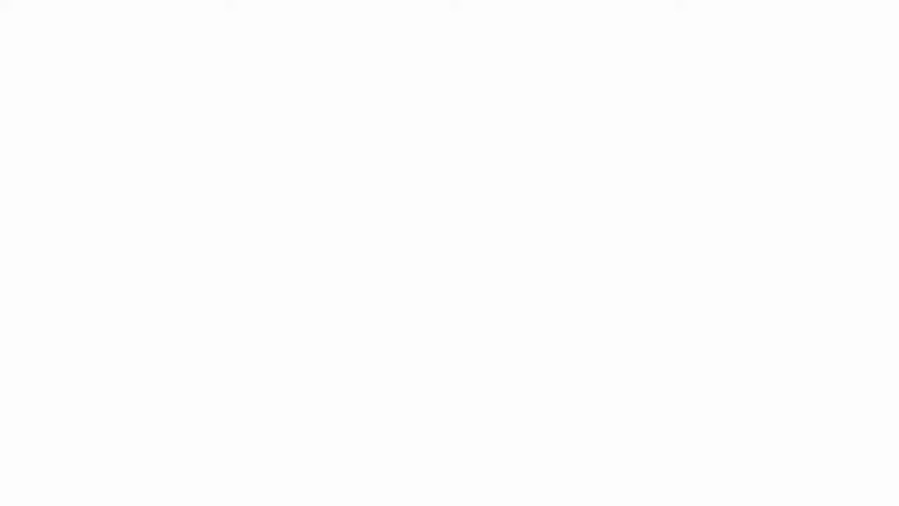